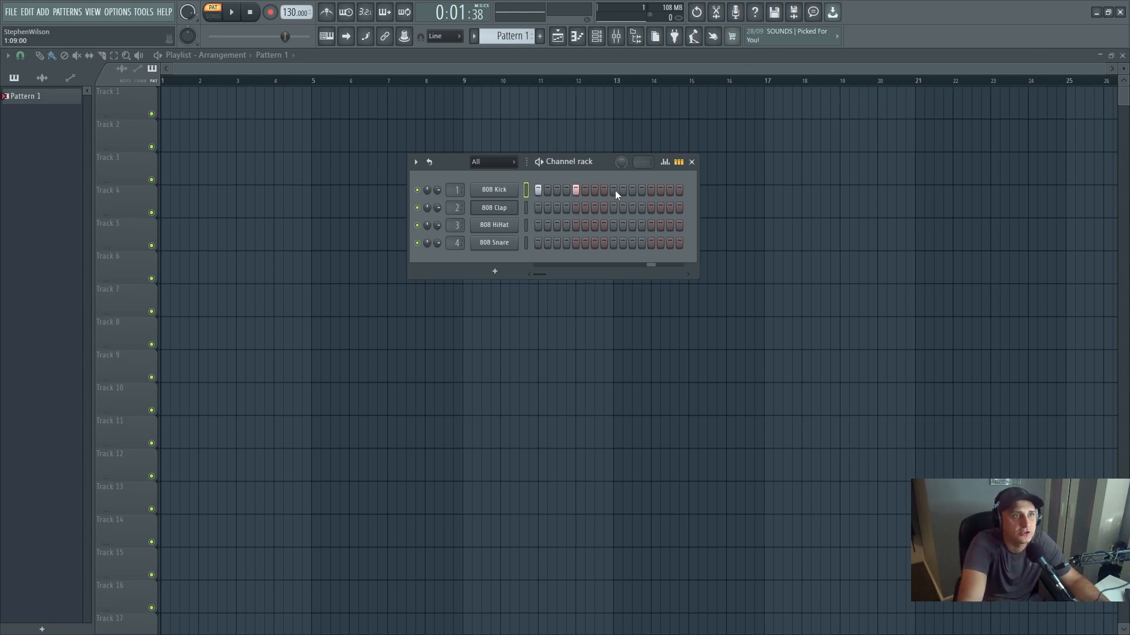
# - Play the 808 Kick pattern briefly and clear all of its steps in the channel rack
pyautogui.click(238, 17)
pyautogui.click(239, 18)
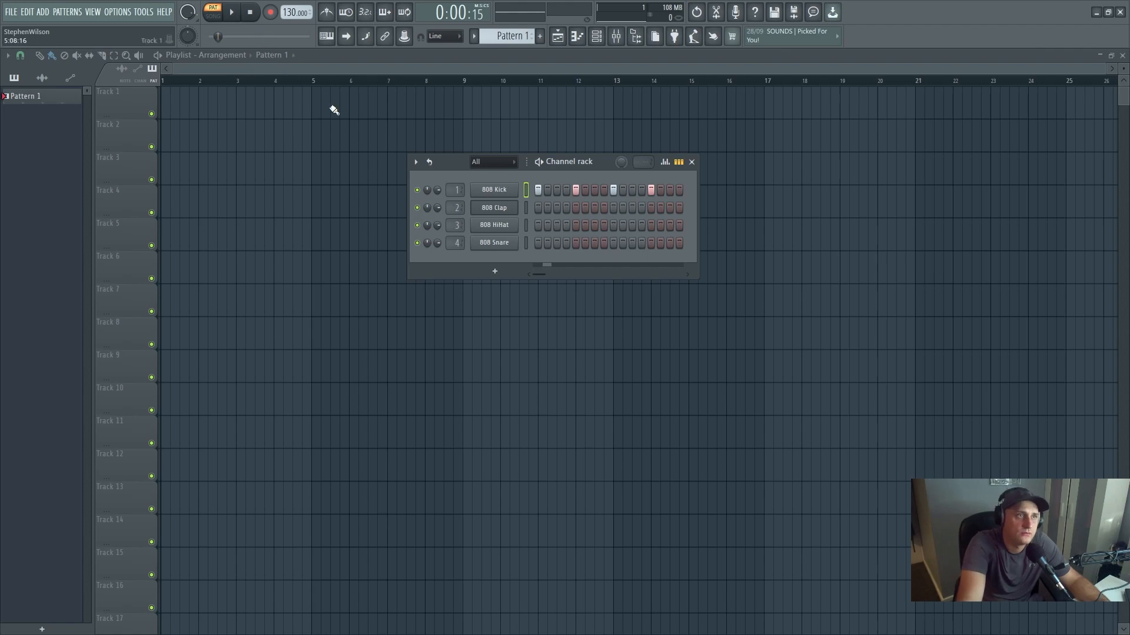
pyautogui.click(539, 191)
pyautogui.moveTo(542, 192); pyautogui.dragTo(662, 192)
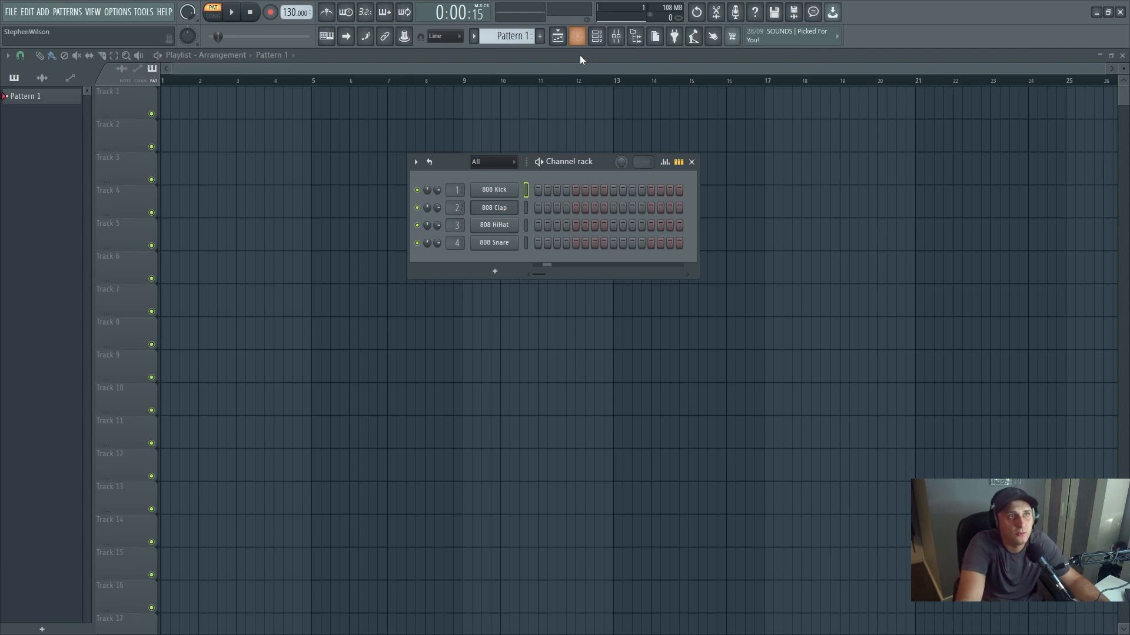
# - Draw four C4 notes, one per beat of bar 1, in the 808 Kick's piano roll and play them briefly
pyautogui.click(577, 36)
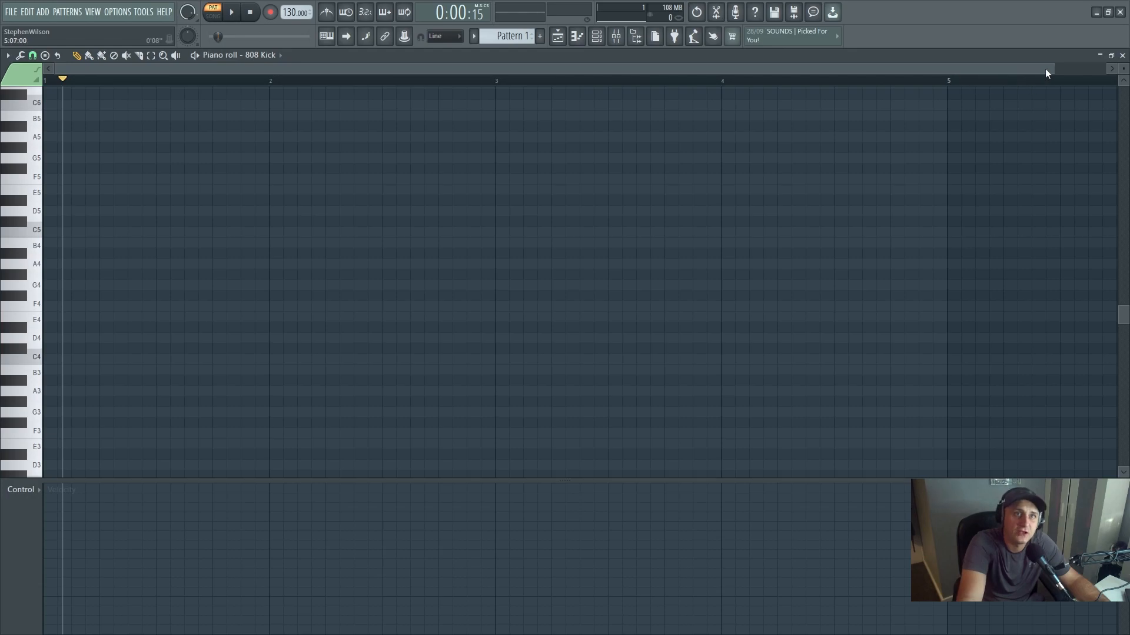
pyautogui.moveTo(1052, 67); pyautogui.dragTo(1098, 67)
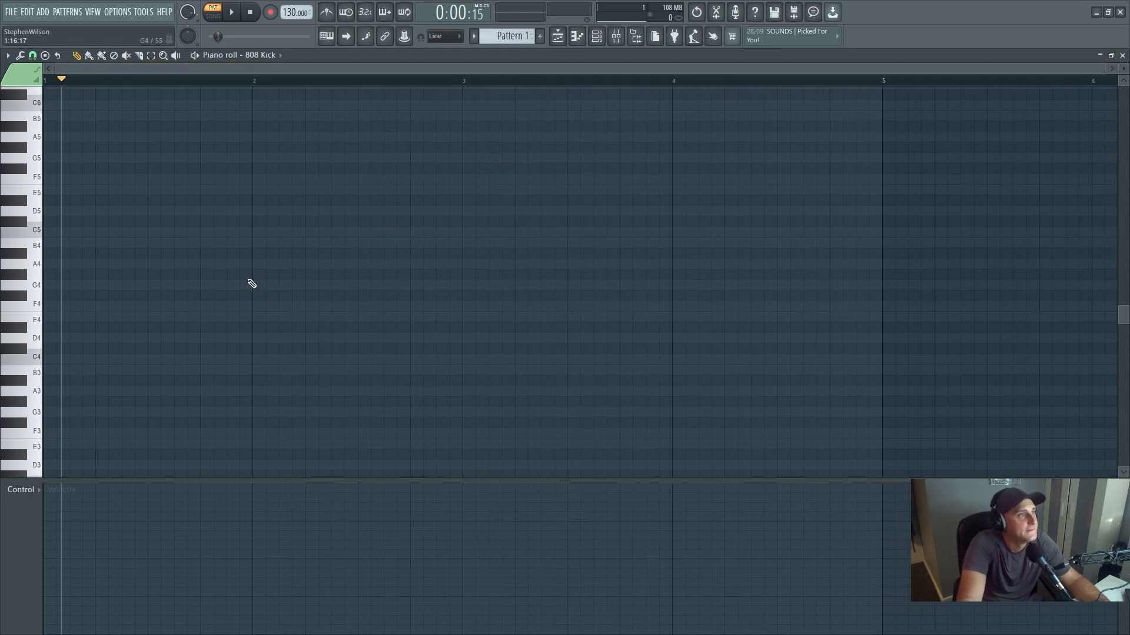
pyautogui.click(50, 362)
pyautogui.click(100, 361)
pyautogui.click(154, 361)
pyautogui.click(203, 362)
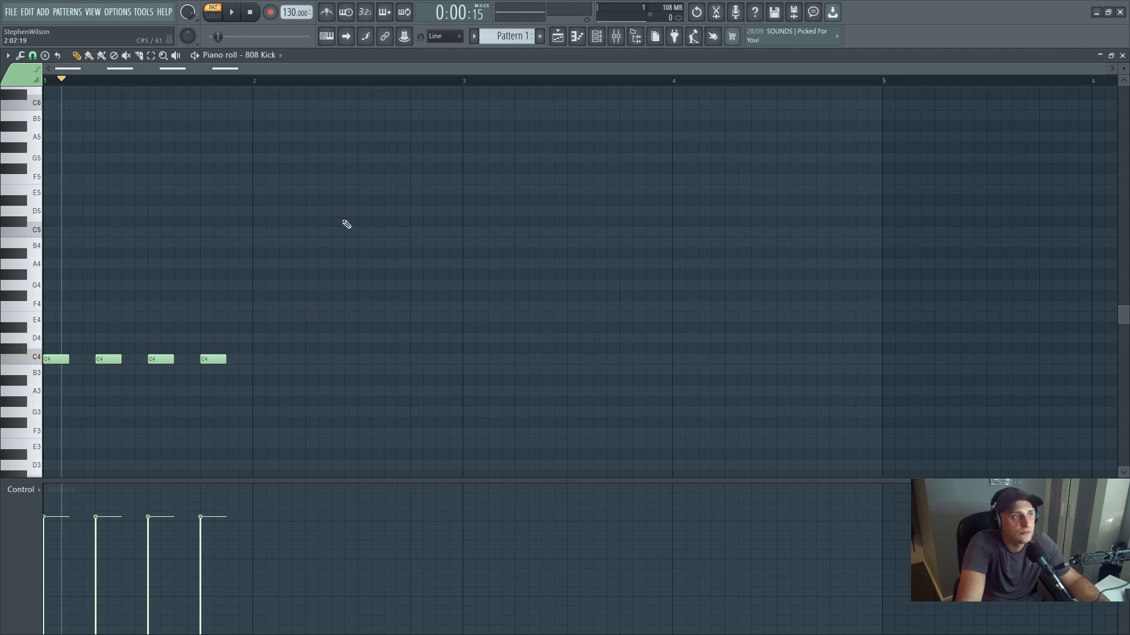
pyautogui.click(231, 11)
pyautogui.click(250, 11)
# - Delete the four C4 notes from the 808 Kick's piano roll
pyautogui.rightClick(213, 359)
pyautogui.rightClick(161, 359)
pyautogui.rightClick(108, 359)
pyautogui.rightClick(56, 359)
# - Draw four C5 notes for the 808 Kick, one on each beat of bar 1, and play them briefly
pyautogui.click(51, 233)
pyautogui.click(101, 233)
pyautogui.click(154, 233)
pyautogui.click(213, 233)
pyautogui.rightClick(213, 231)
pyautogui.click(213, 232)
pyautogui.click(234, 12)
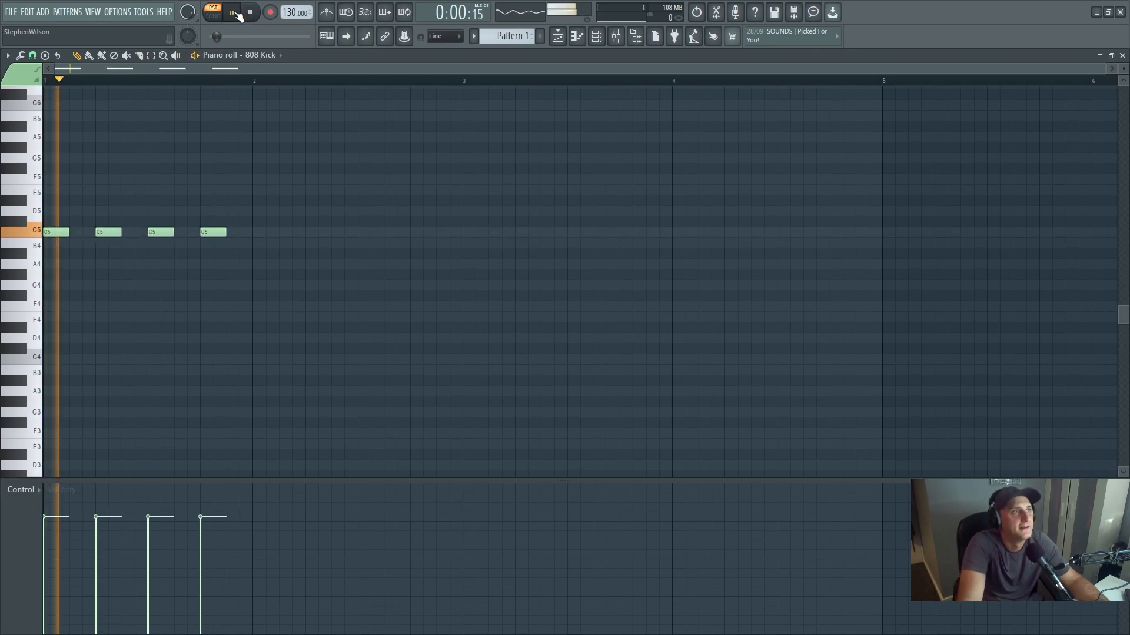
pyautogui.click(253, 14)
# - Delete the four C5 notes from the 808 Kick's piano roll and return to the playlist
pyautogui.rightClick(213, 233)
pyautogui.rightClick(161, 232)
pyautogui.rightClick(108, 232)
pyautogui.rightClick(56, 232)
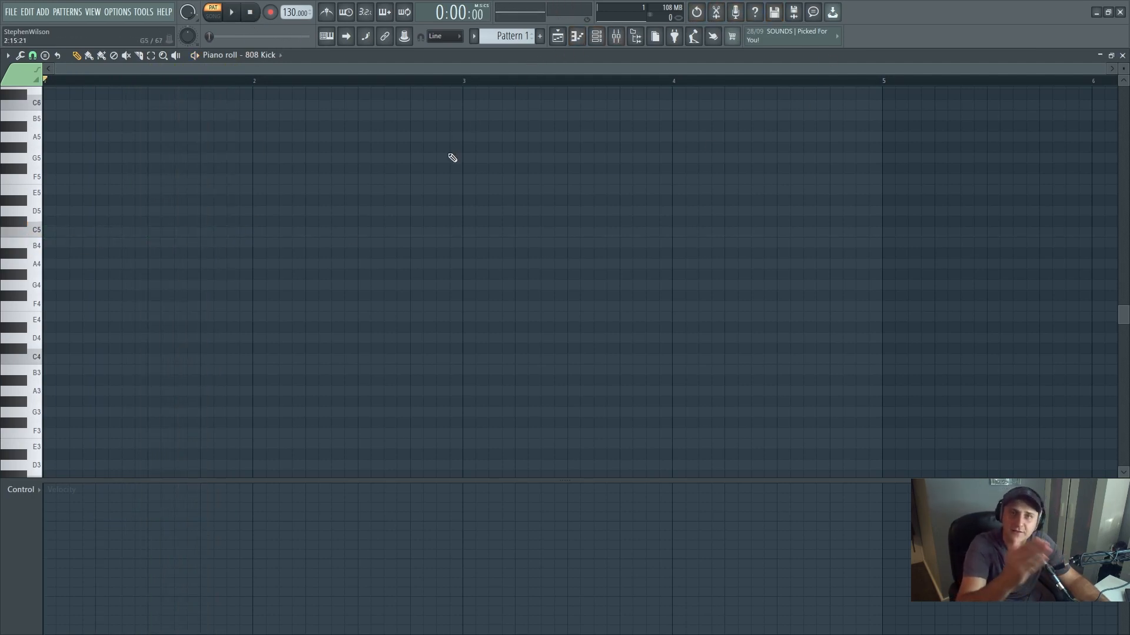
pyautogui.click(557, 36)
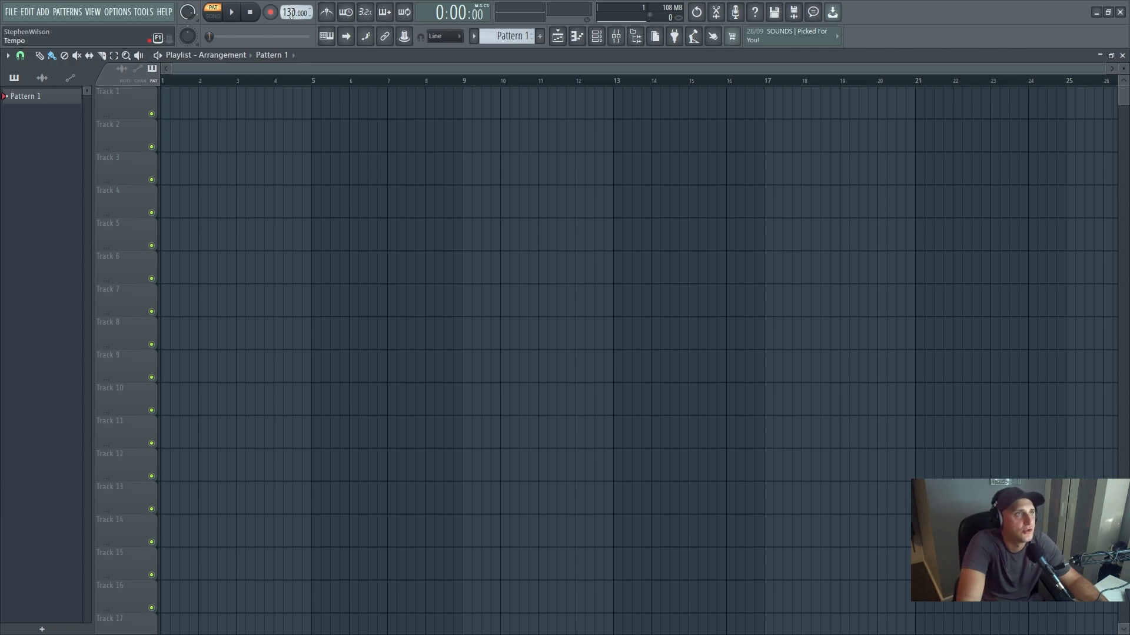
# - Set the project tempo to 148 BPM
pyautogui.moveTo(289, 13); pyautogui.dragTo(289, 6)
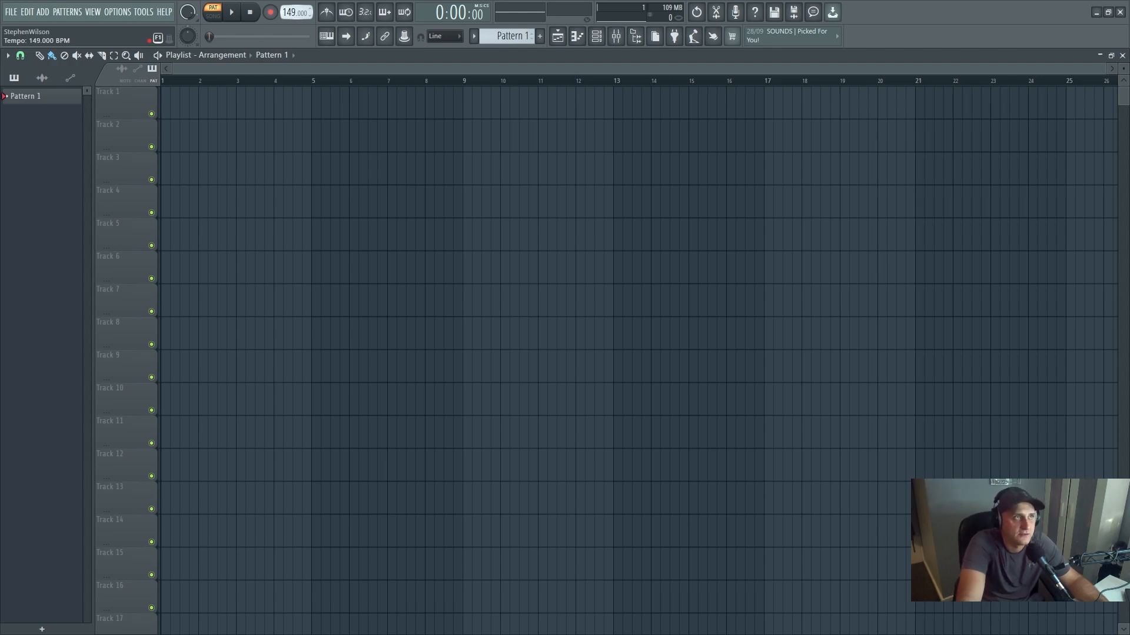
pyautogui.moveTo(289, 5); pyautogui.dragTo(296, 24)
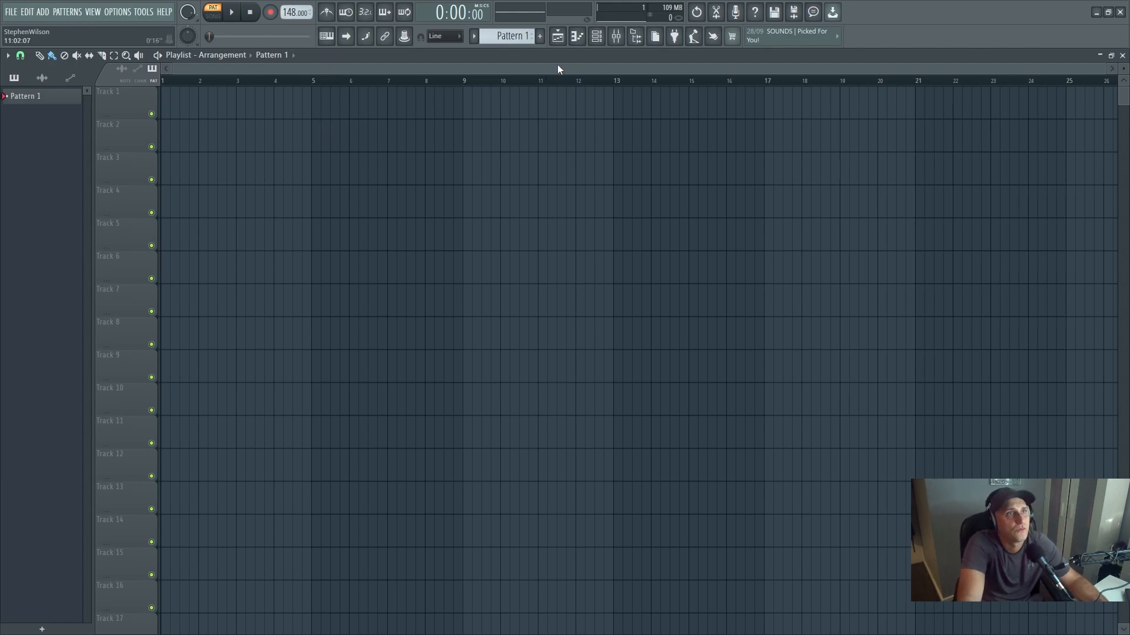
pyautogui.click(559, 39)
pyautogui.click(565, 39)
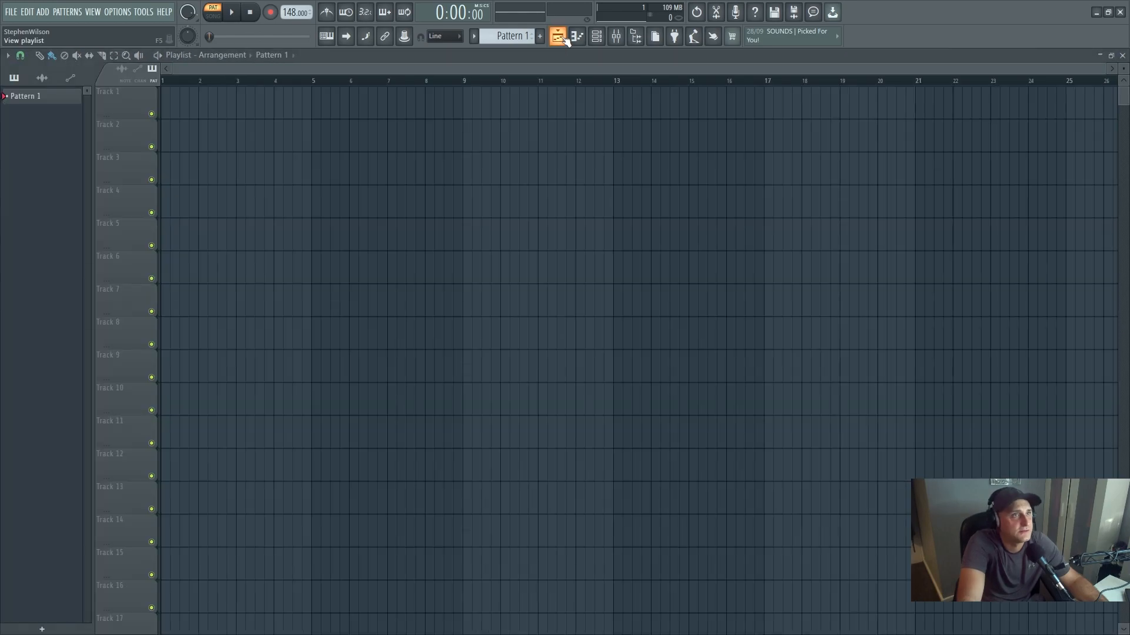
pyautogui.click(565, 39)
pyautogui.click(565, 40)
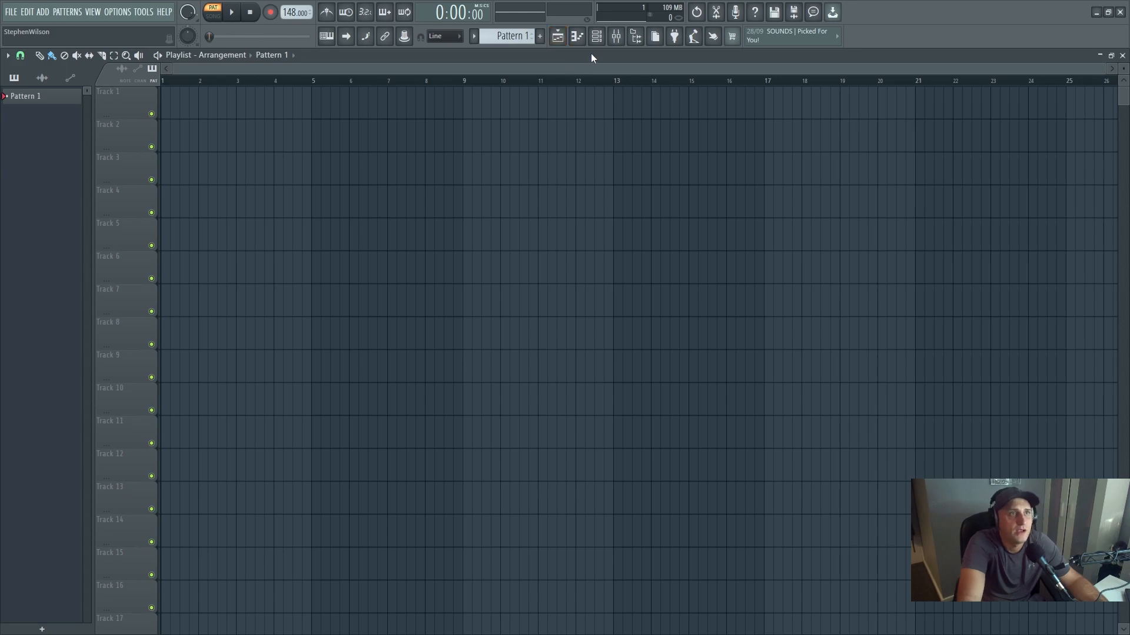
# - Show the channel rack and the mixer, and place the mixer window just below the channel rack
pyautogui.click(599, 38)
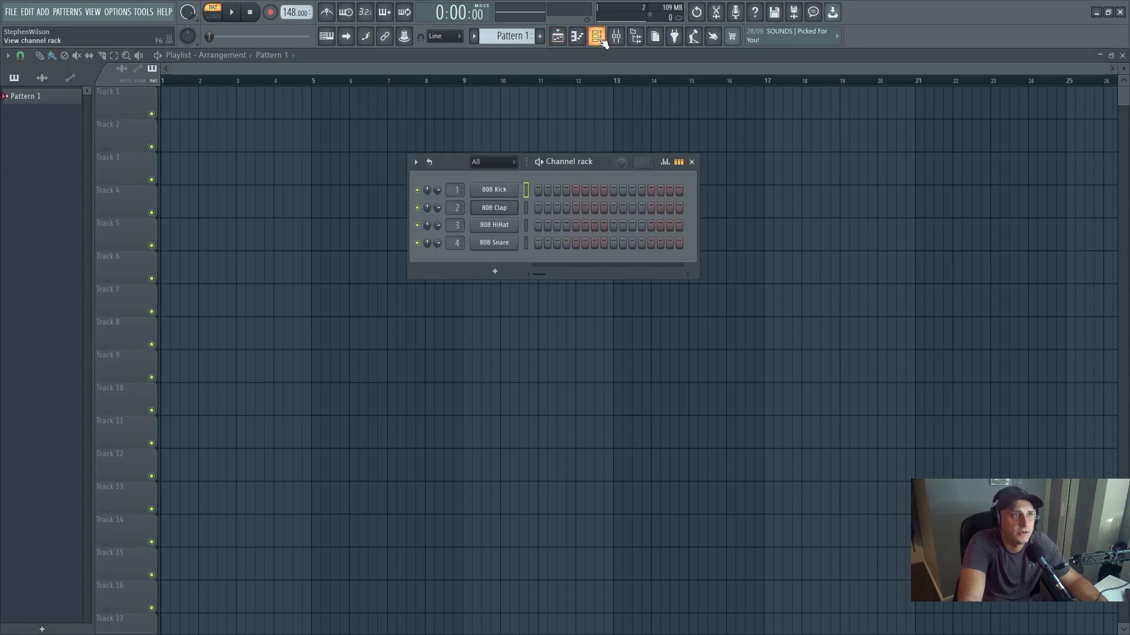
pyautogui.click(599, 39)
pyautogui.click(599, 39)
pyautogui.click(599, 39)
pyautogui.click(599, 39)
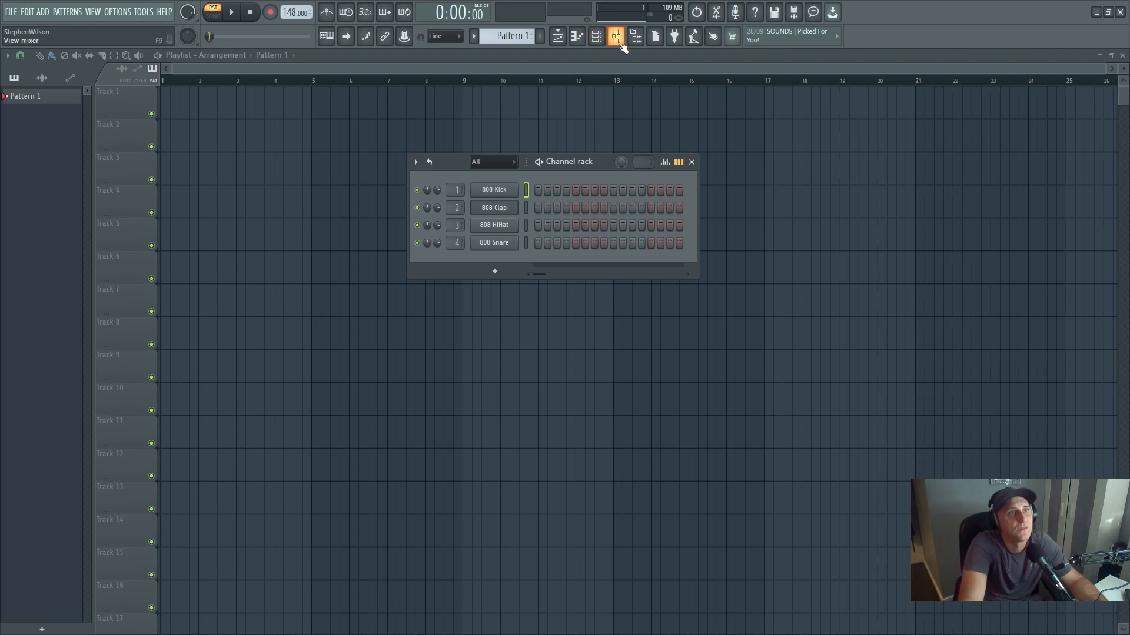
pyautogui.click(622, 44)
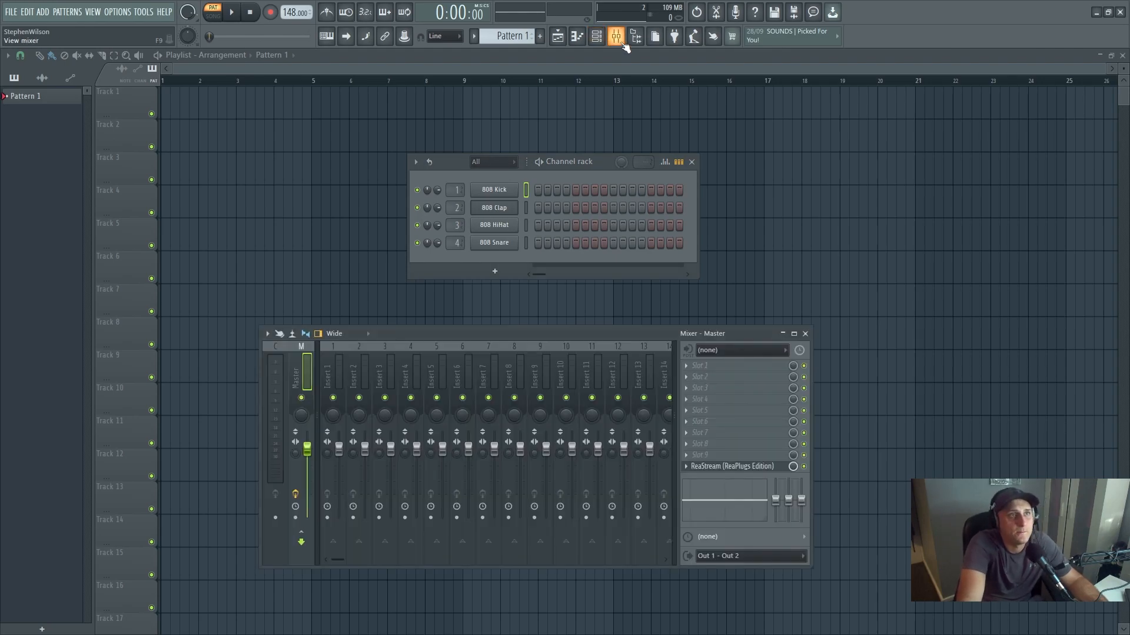
pyautogui.moveTo(559, 333); pyautogui.dragTo(571, 305)
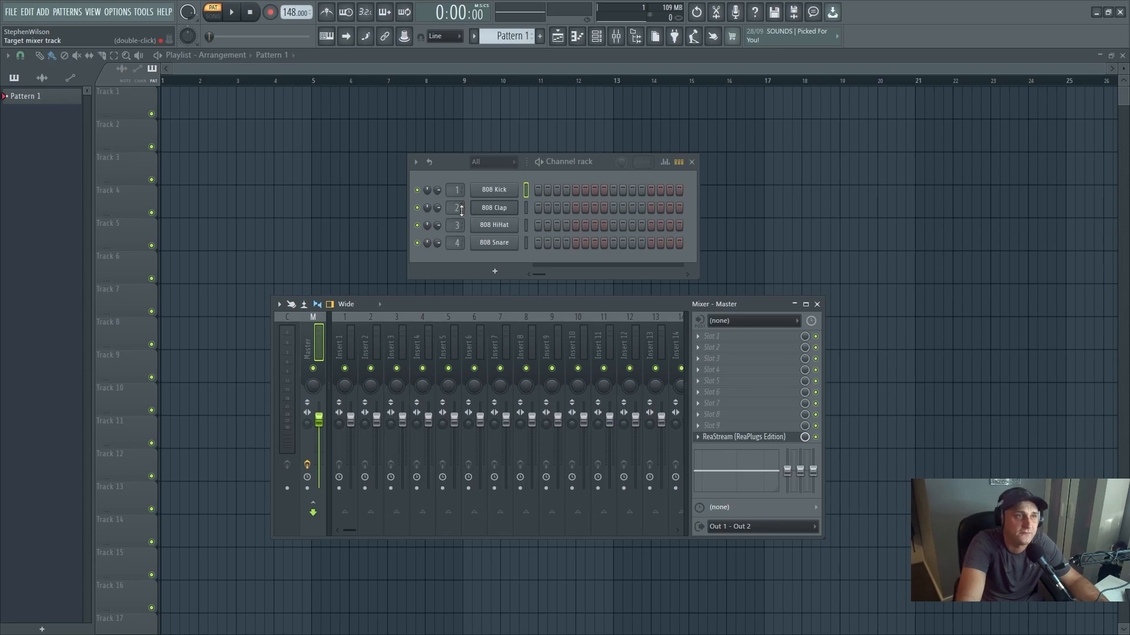
# - Go through mixer inserts 1 to 4 and view the plugins available for Insert 1's first effect slot
pyautogui.click(352, 344)
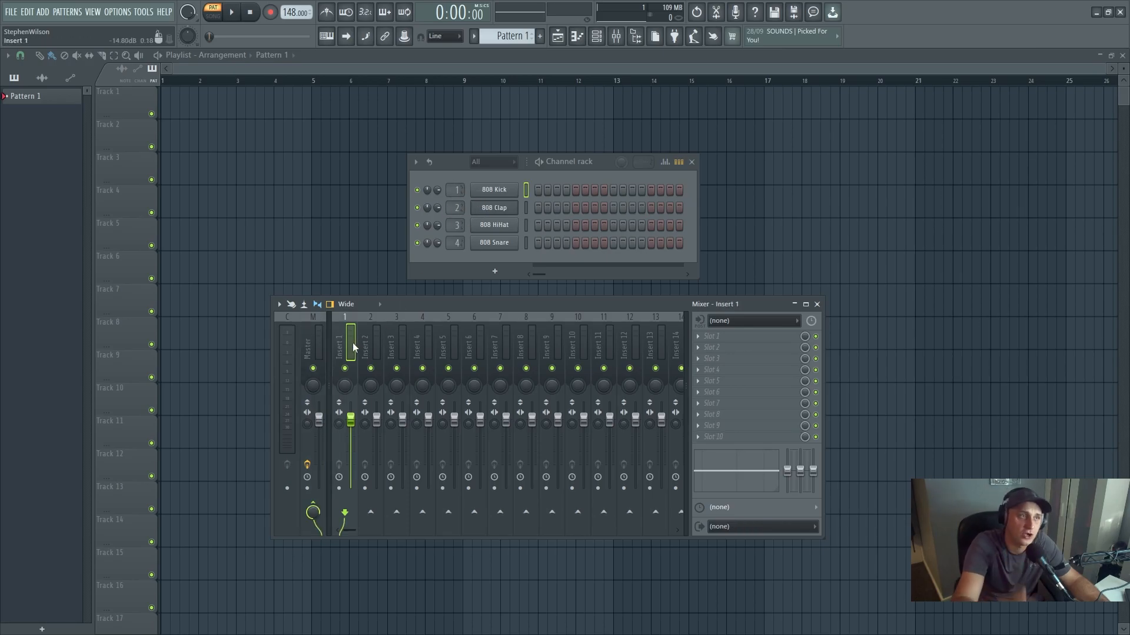
pyautogui.click(699, 335)
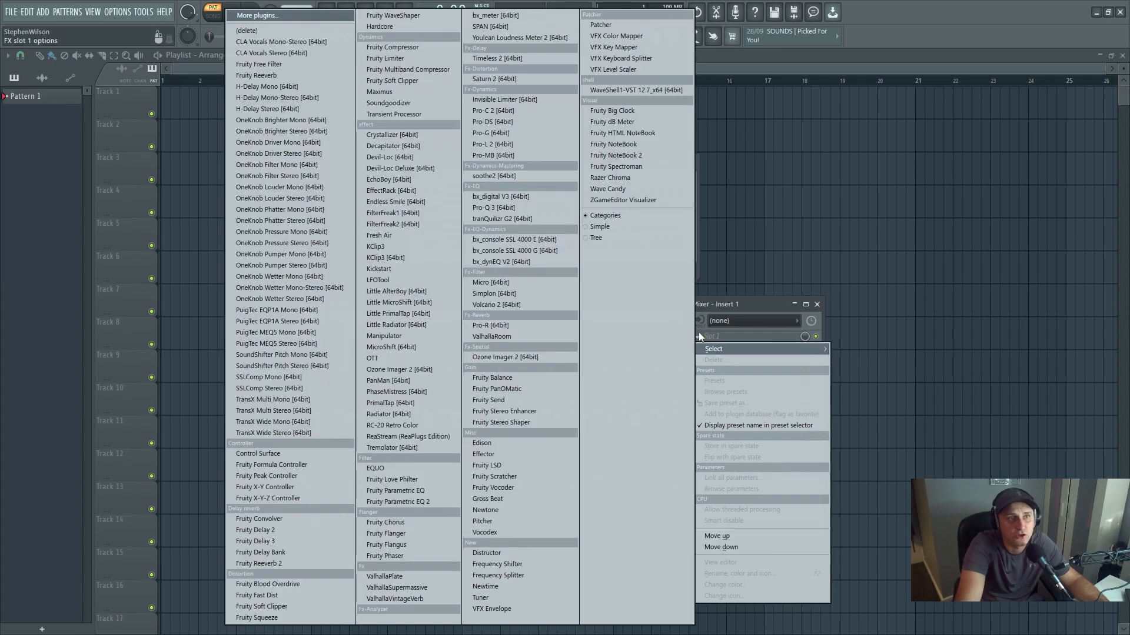
pyautogui.click(754, 307)
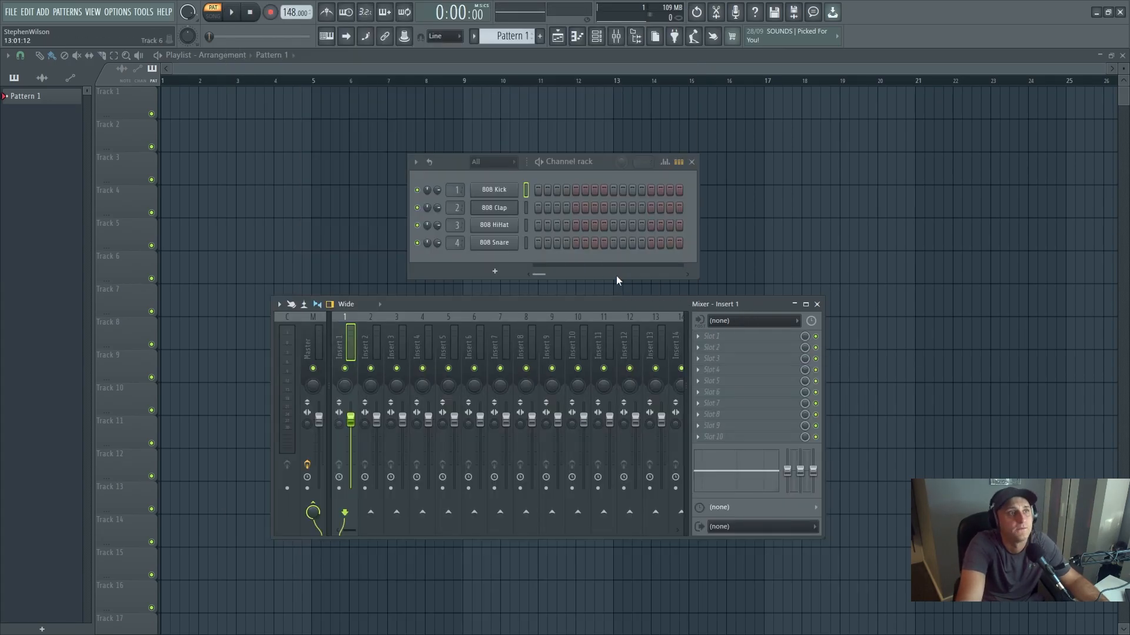
pyautogui.click(373, 340)
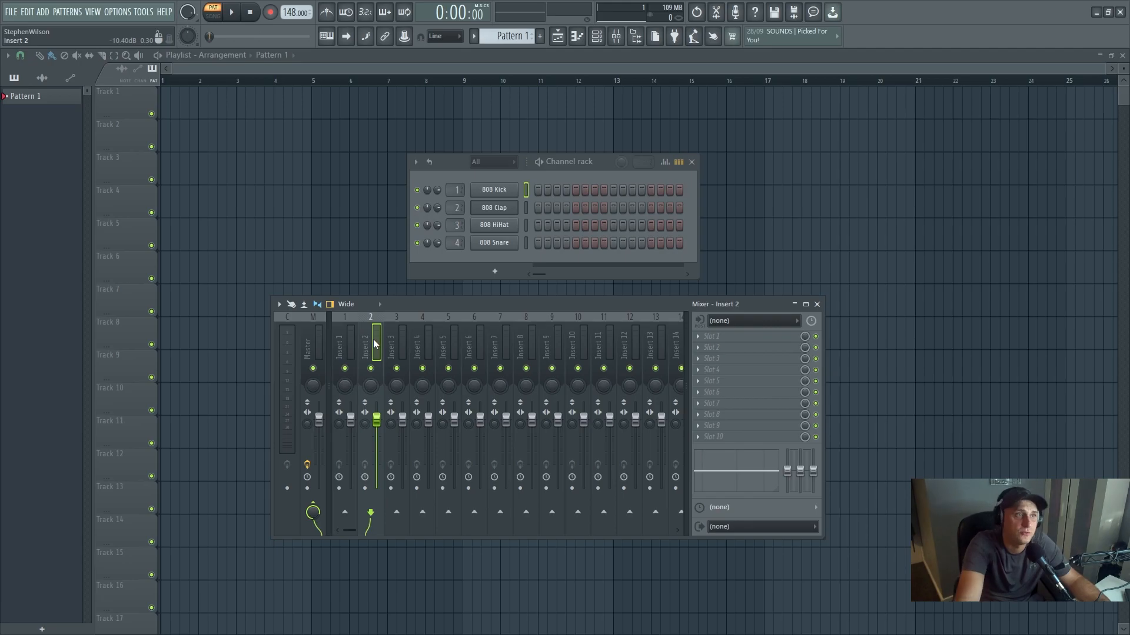
pyautogui.click(406, 343)
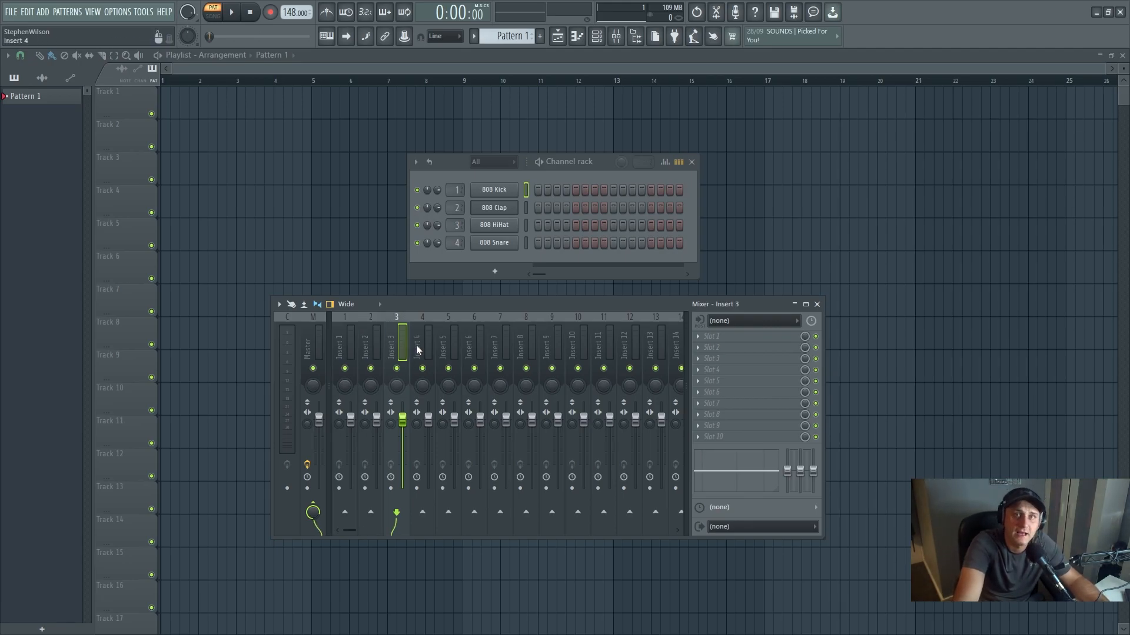
pyautogui.click(421, 346)
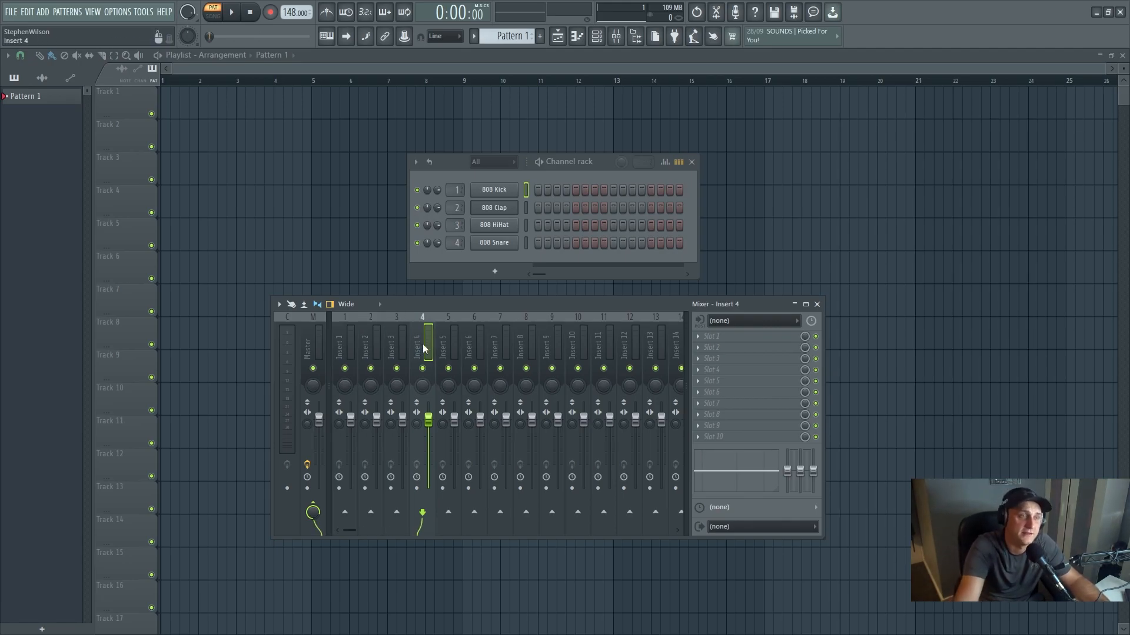
# - Show the browser, then collapse and re-expand the Fl Studio Samples folder
pyautogui.click(638, 39)
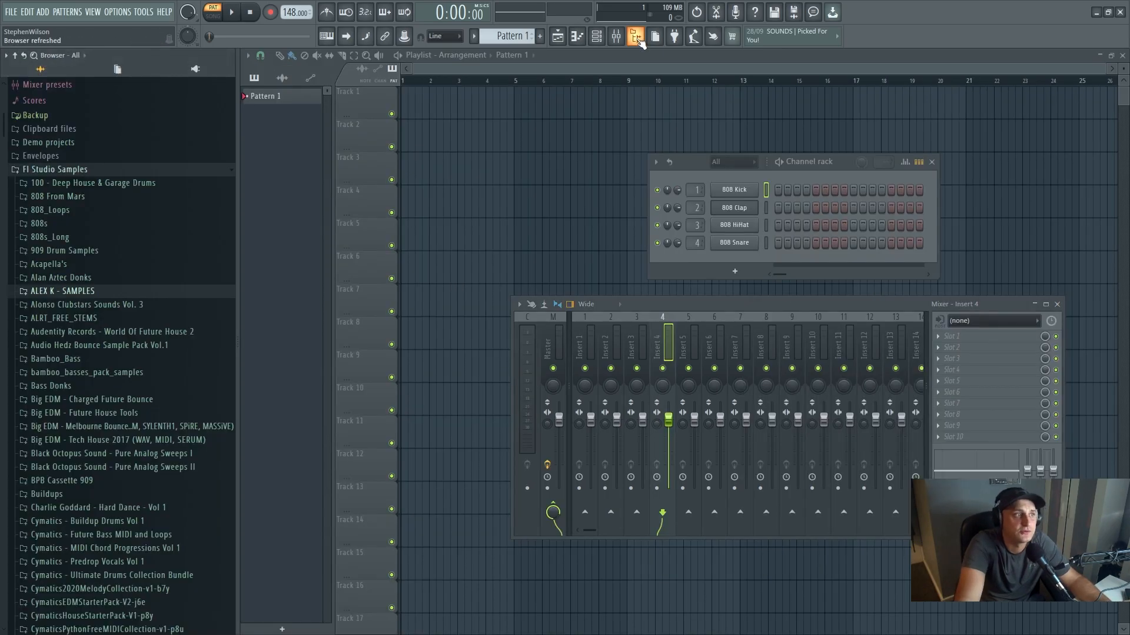
pyautogui.click(75, 172)
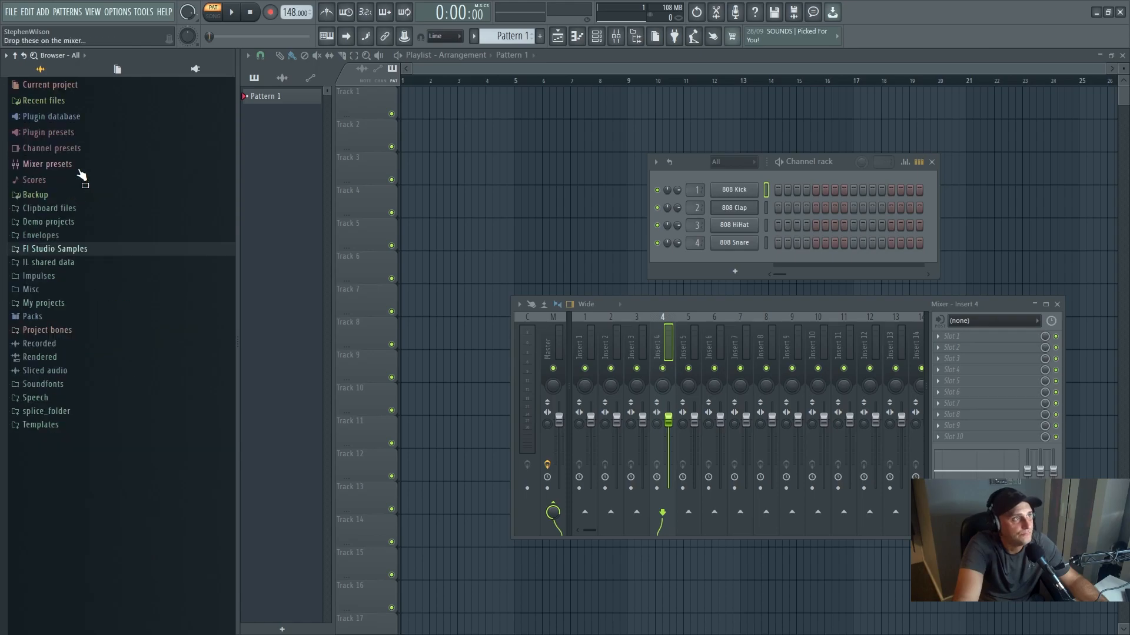
pyautogui.click(58, 249)
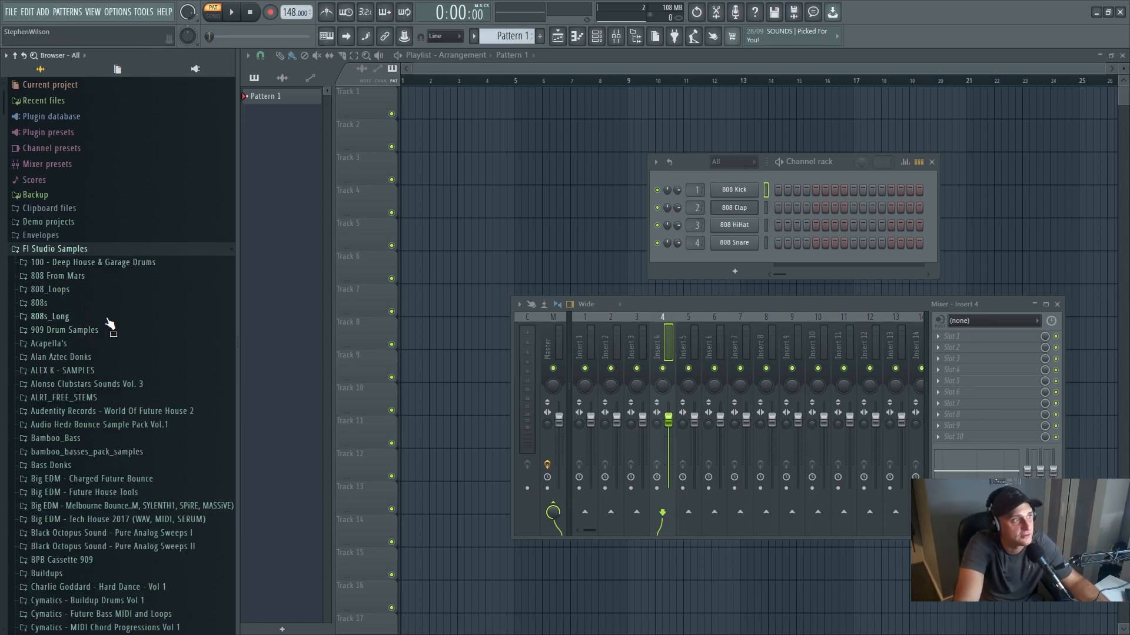
# - Open the VEC1 Trancy bass drum folder inside VENGEANCE ESSENTIAL CLUB SOUNDS VOL 1
pyautogui.scroll(-2, 112, 324)
pyautogui.scroll(-8, 112, 323)
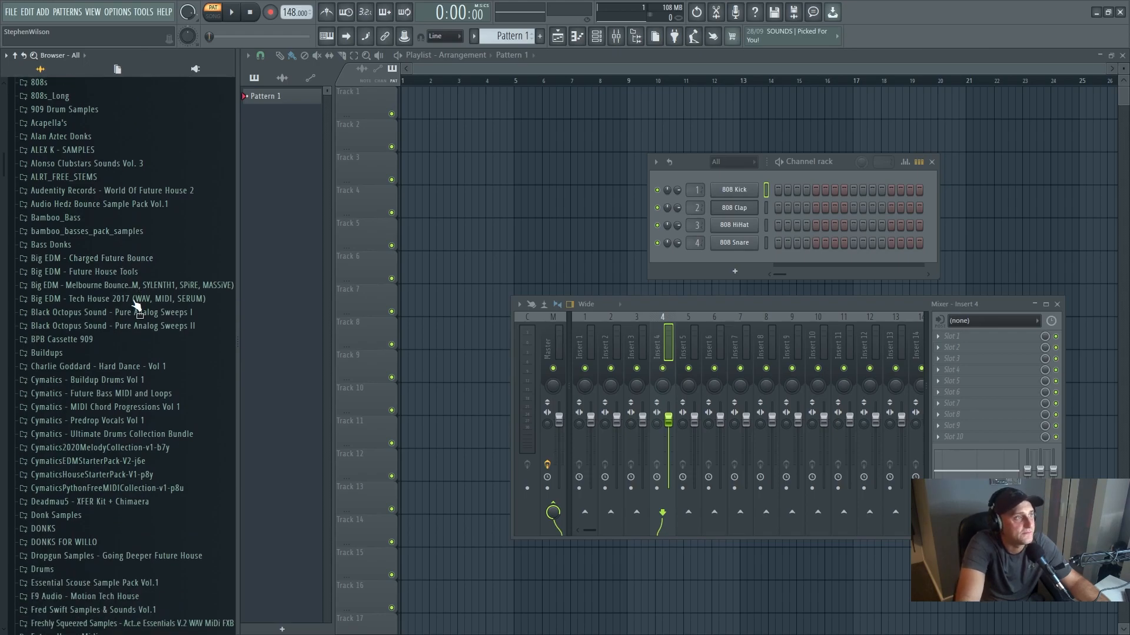
pyautogui.scroll(-14, 138, 301)
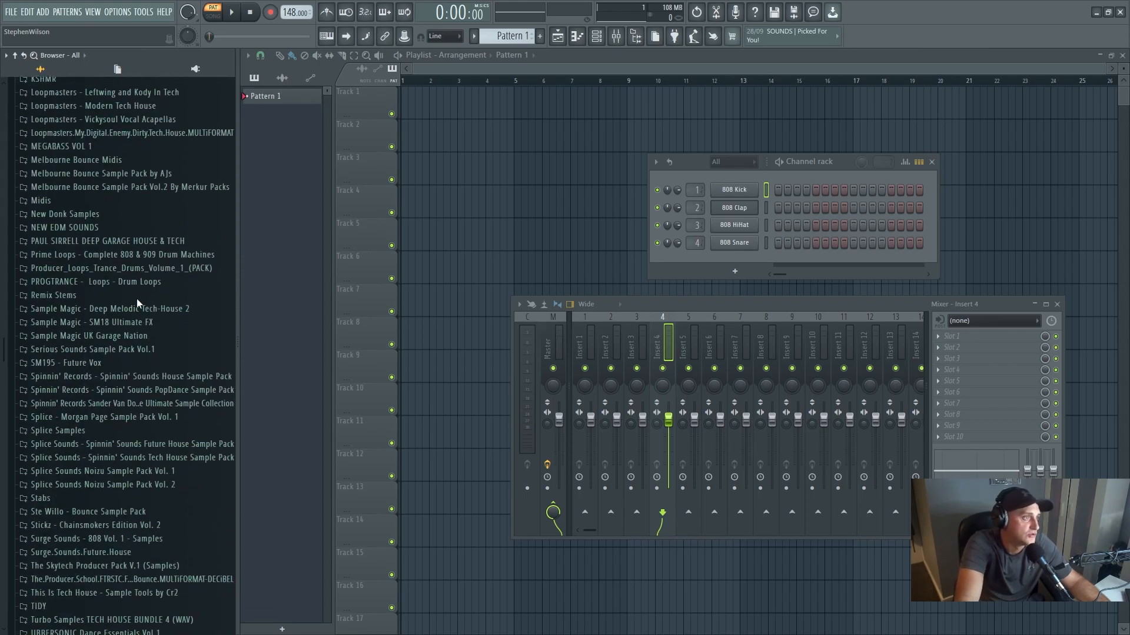
pyautogui.scroll(-12, 143, 302)
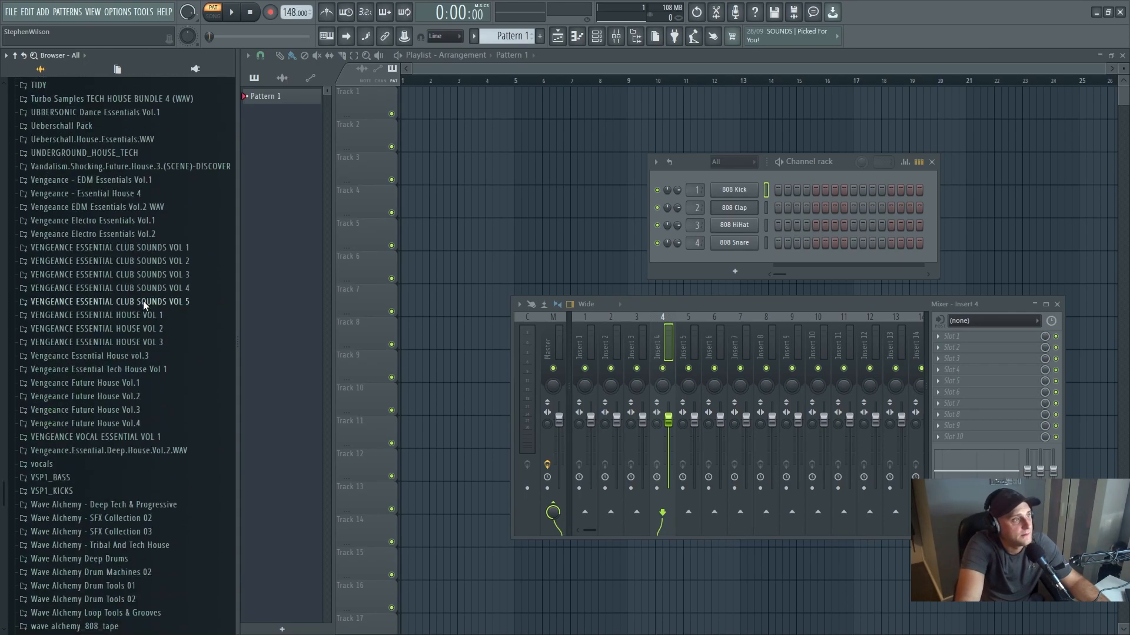
pyautogui.click(165, 252)
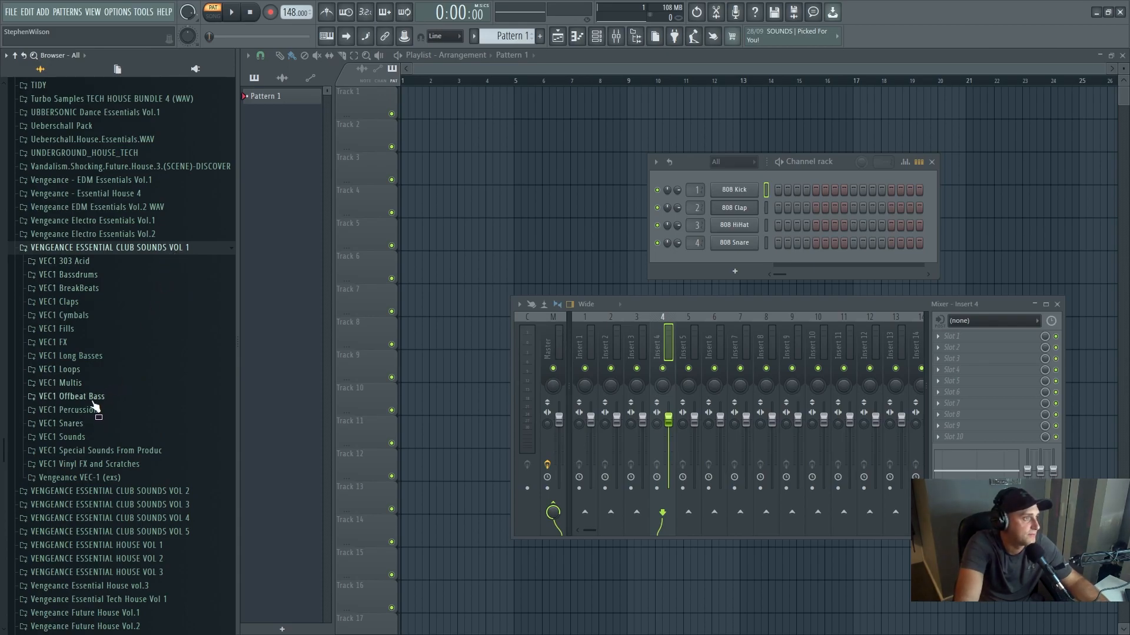
pyautogui.click(107, 275)
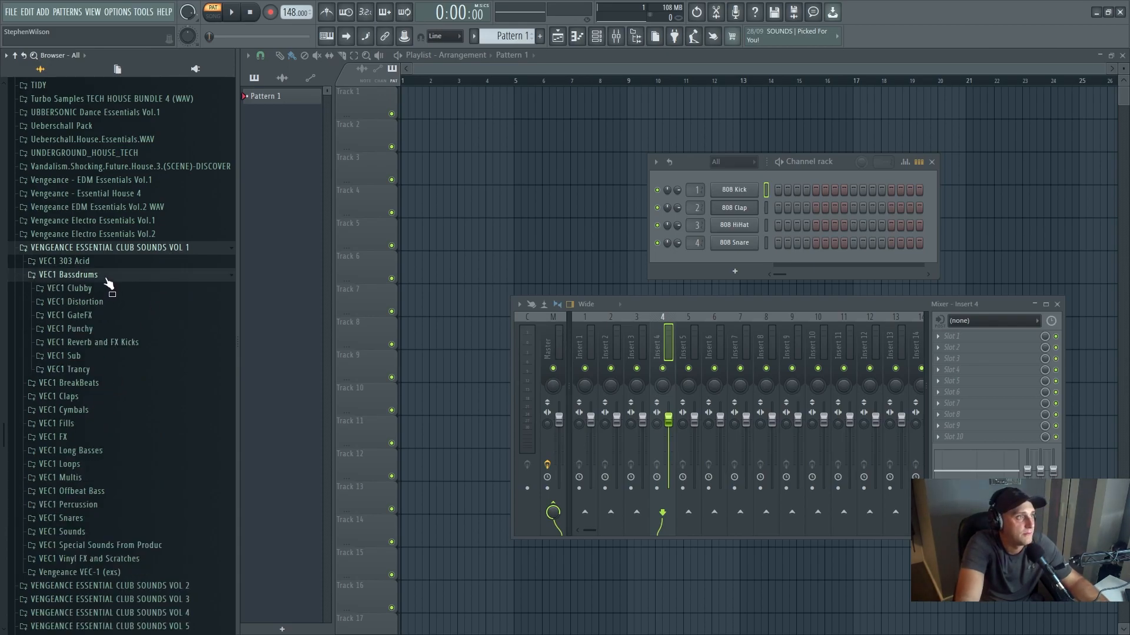
pyautogui.click(107, 369)
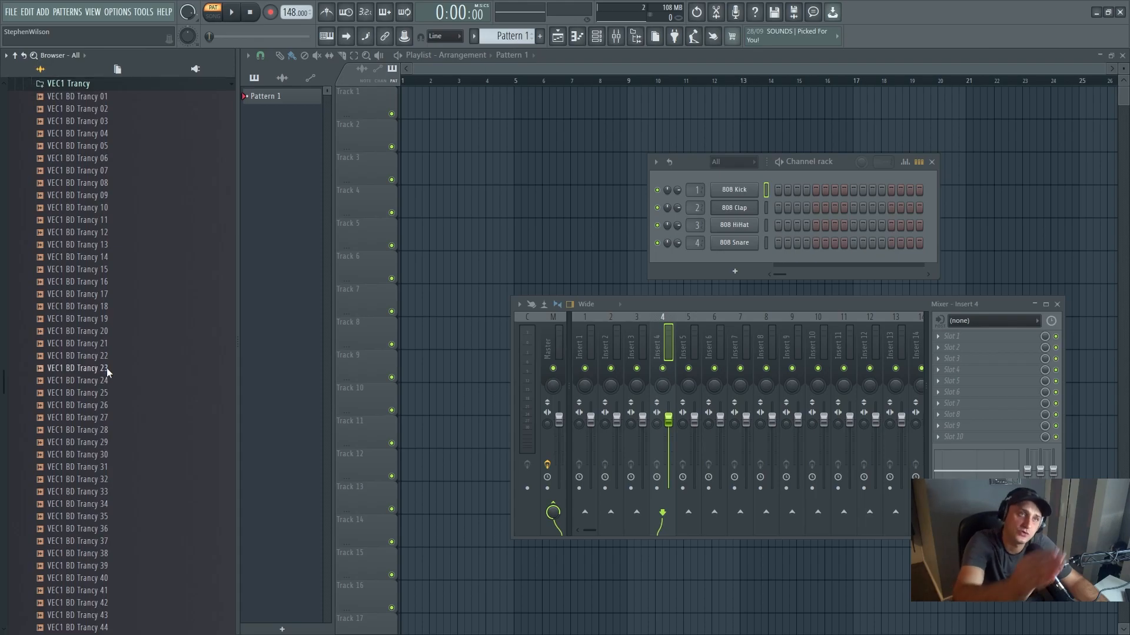
# - Collapse the VEC1 Trancy folder and open the VEC1 Punchy folder under VEC1 Bassdrums instead
pyautogui.scroll(4, 107, 370)
pyautogui.click(106, 232)
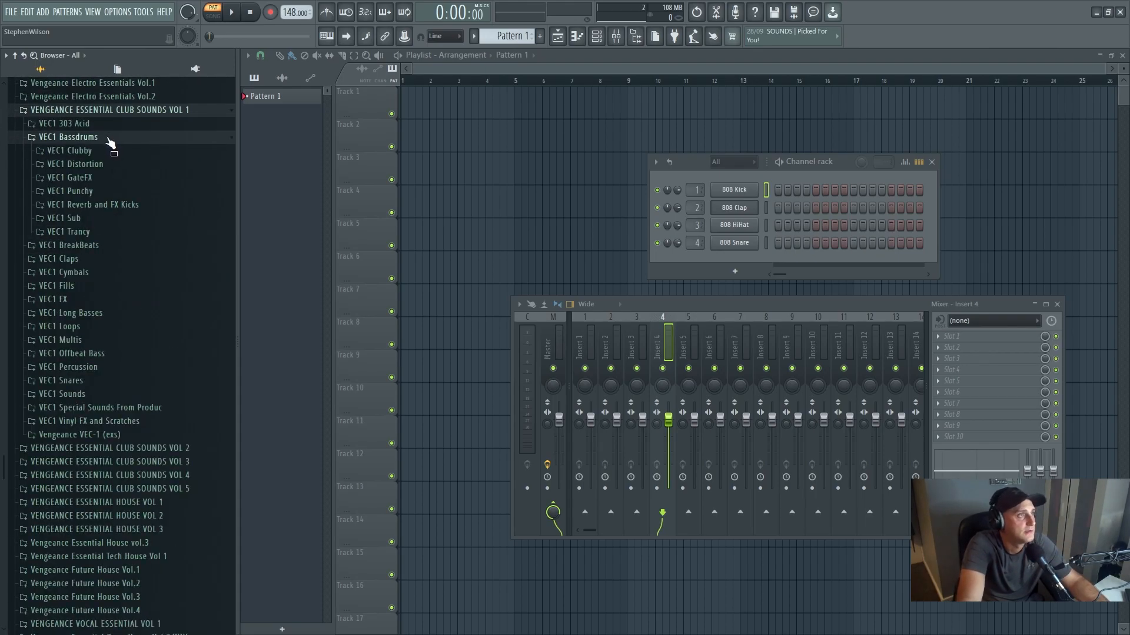
pyautogui.click(112, 195)
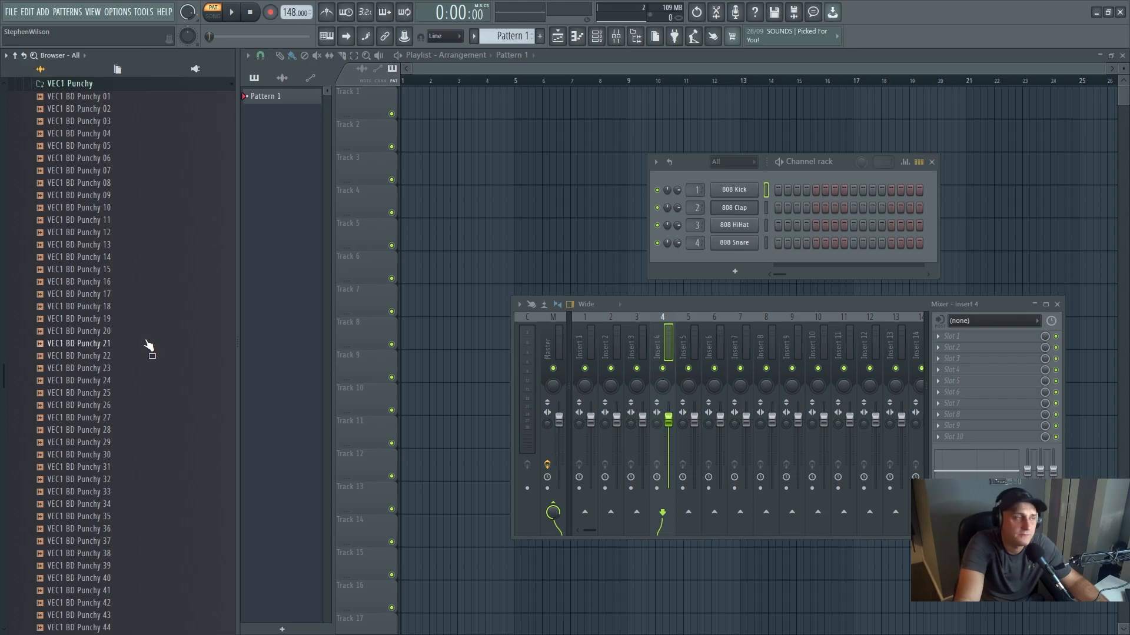
# - Audition successive kick samples in the VEC1 Punchy folder, down to VEC1 BD Punchy 24
pyautogui.click(147, 322)
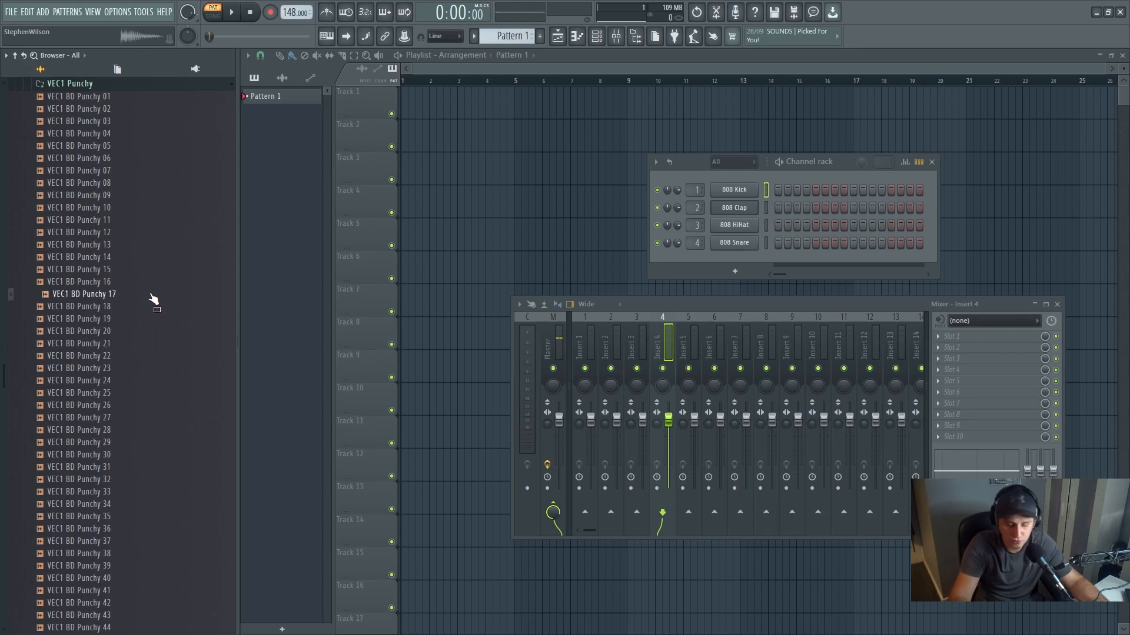
pyautogui.press('Down')
pyautogui.press('Down')
pyautogui.press('Down')
pyautogui.press('Down')
pyautogui.press('Down')
pyautogui.press('Down')
pyautogui.press('Down')
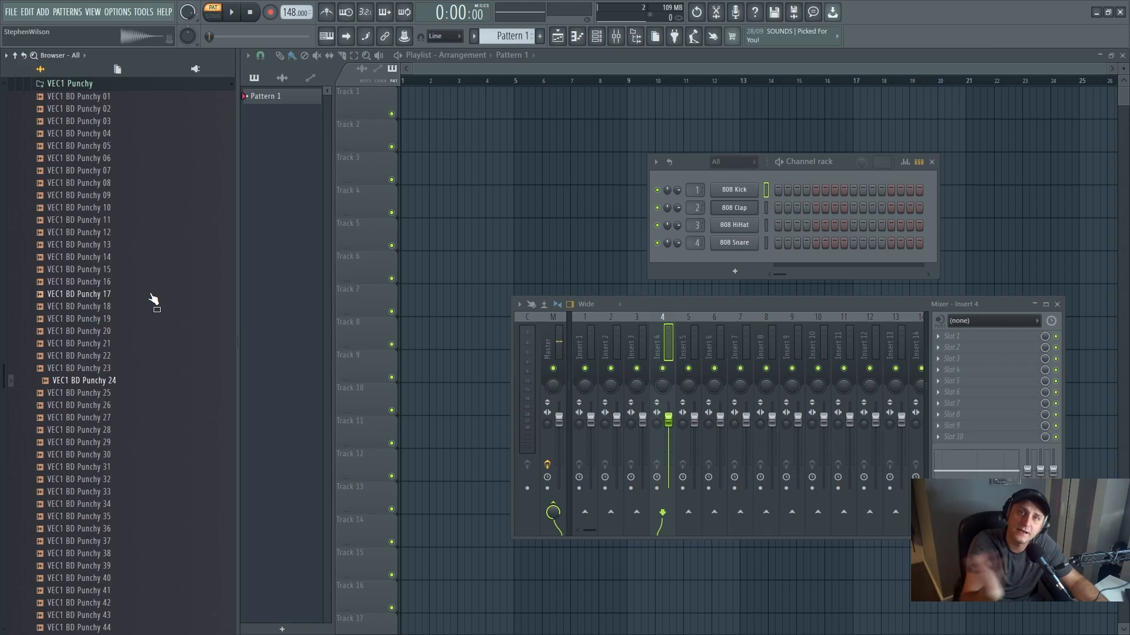
# - Audition the kick samples following VEC1 BD Punchy 24 in the VEC1 Punchy folder, down to VEC1 BD Punchy 34
pyautogui.scroll(-2, 162, 315)
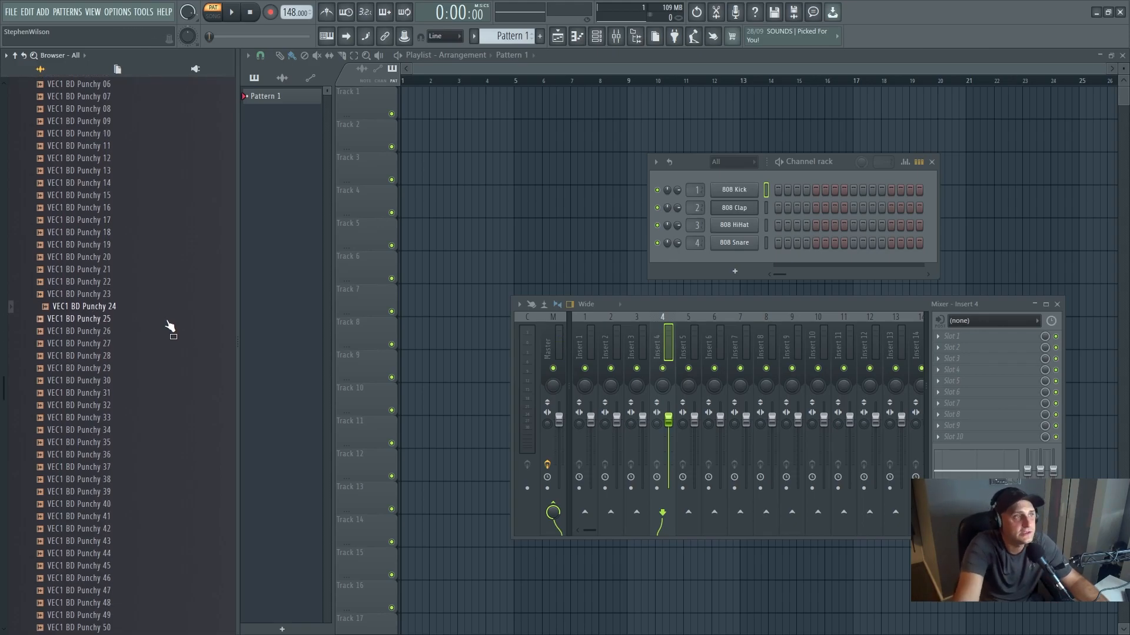
pyautogui.press('Down')
pyautogui.press('Down')
pyautogui.press('Down')
pyautogui.press('Down')
pyautogui.press('Down')
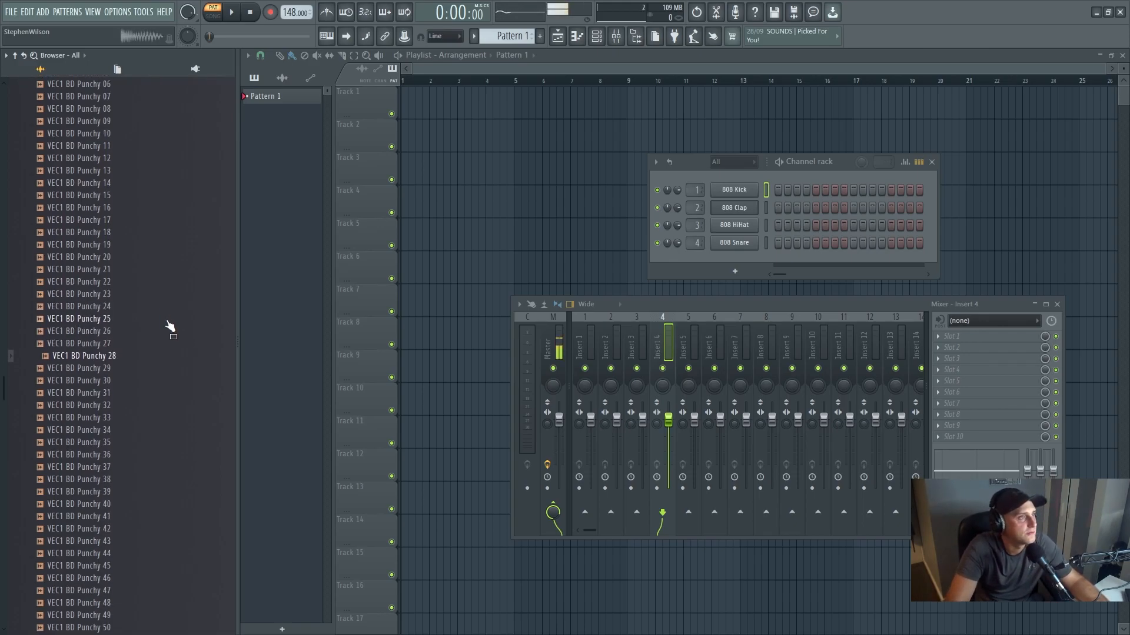
pyautogui.press('Down')
pyautogui.press('Down')
pyautogui.press('Down')
pyautogui.press('Up')
pyautogui.press('Up')
pyautogui.press('Down')
pyautogui.press('Down')
pyautogui.press('Down')
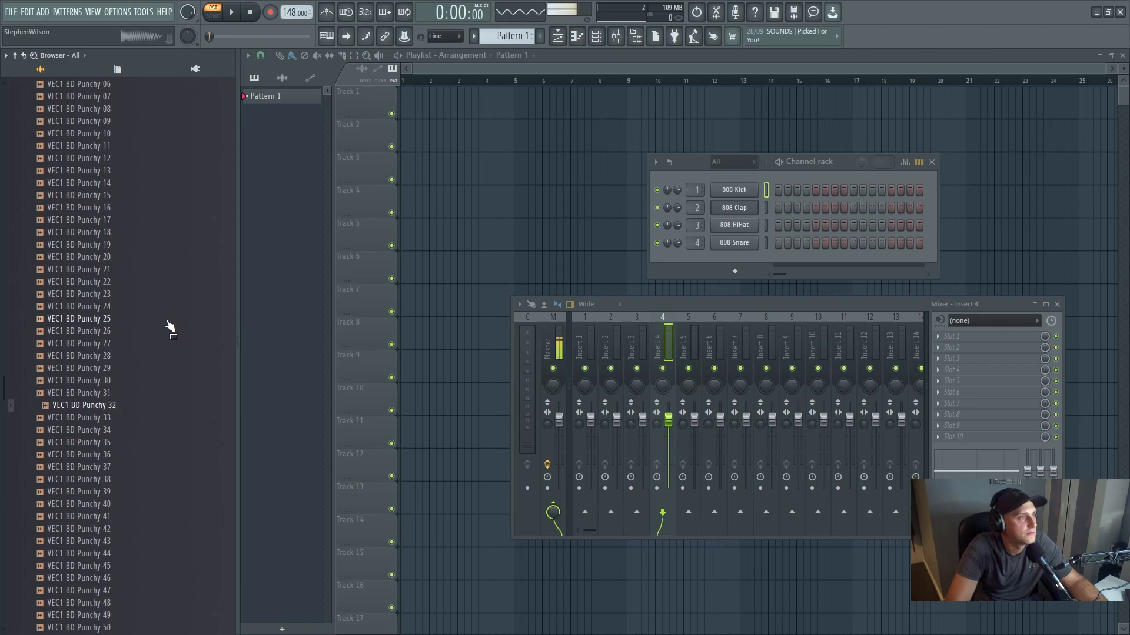
pyautogui.press('Down')
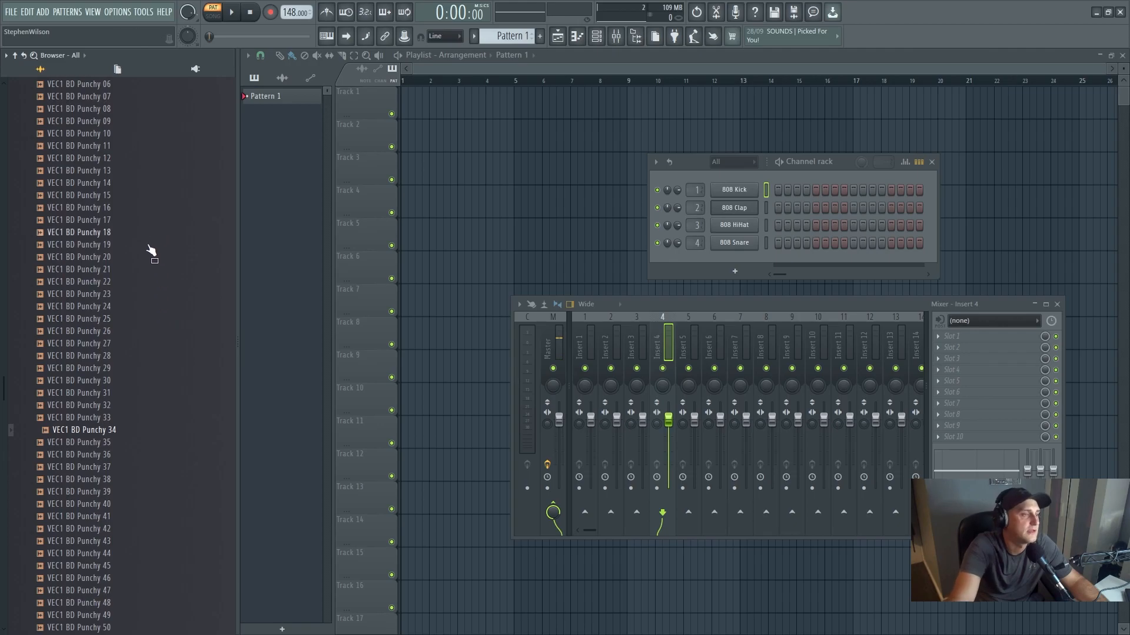
# - Compare the VEC1 BD Punchy 34 and VEC1 BD Punchy 35 kicks by auditioning them alternately
pyautogui.click(123, 443)
pyautogui.click(122, 434)
pyautogui.click(122, 445)
pyautogui.click(126, 433)
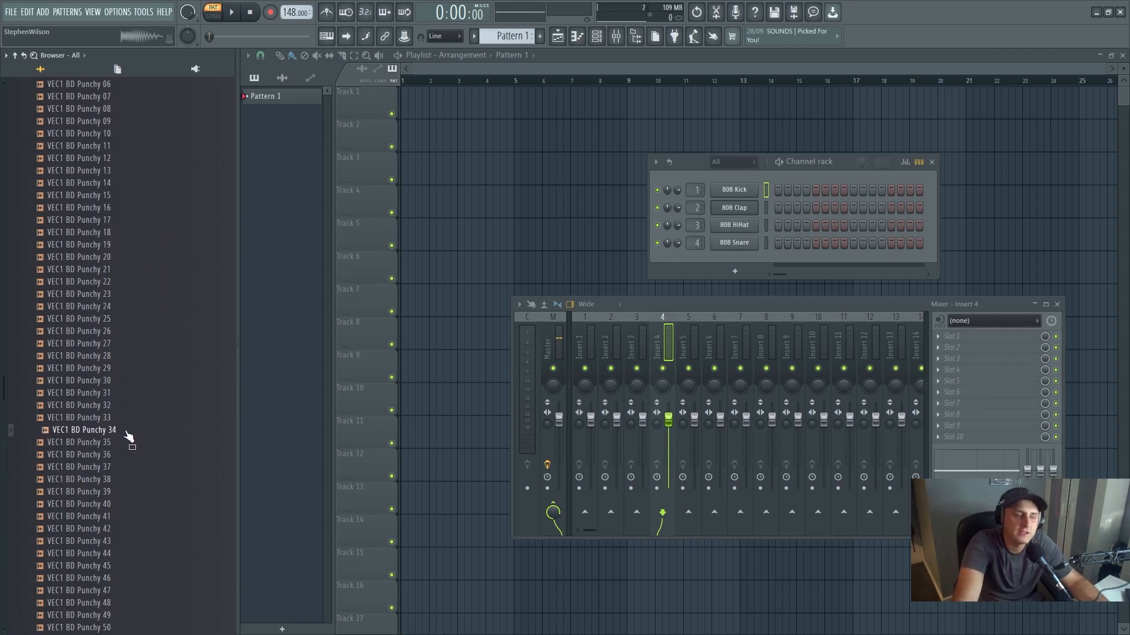
# - Replace the 808 Kick channel's sample with VEC1 BD Punchy 34, then view the channel's sampler window and close it
pyautogui.moveTo(128, 436); pyautogui.dragTo(740, 195)
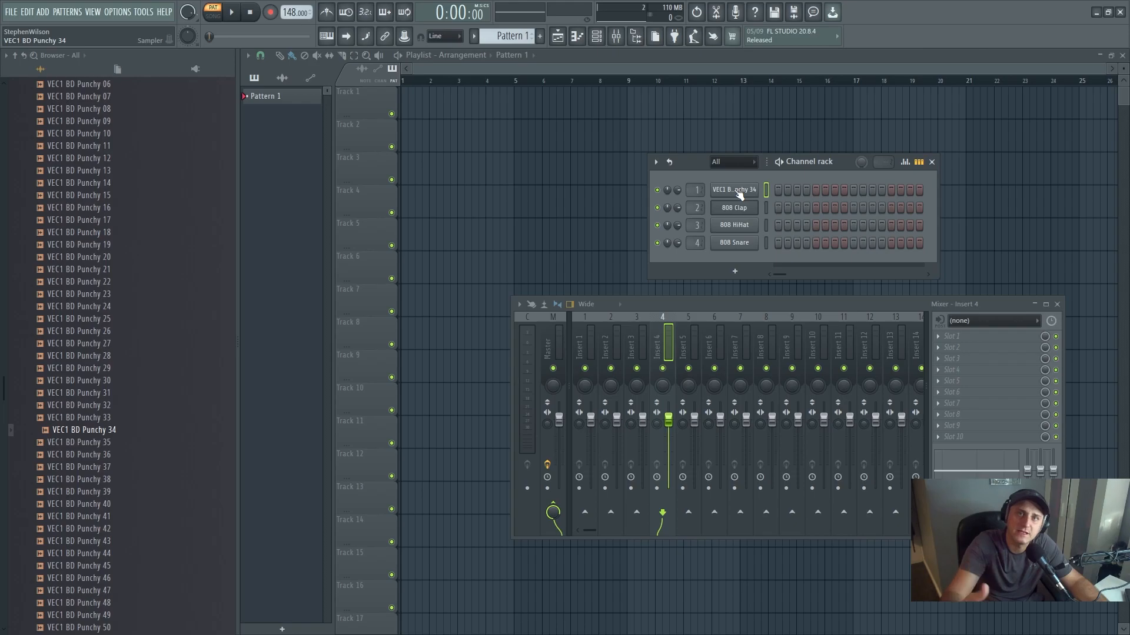
pyautogui.click(741, 197)
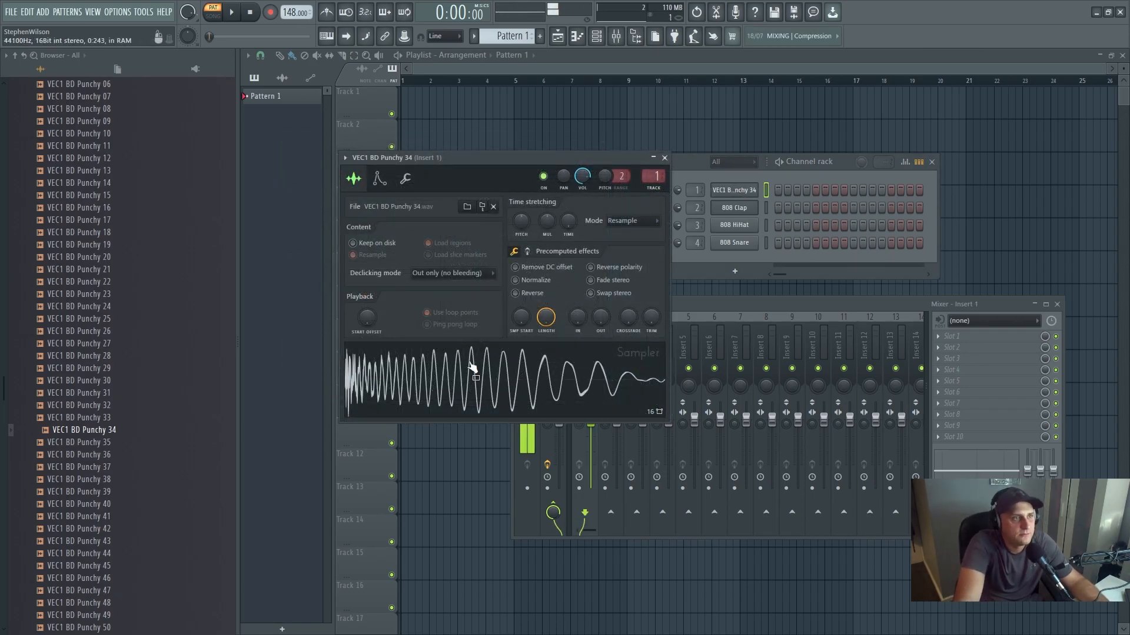
pyautogui.click(665, 157)
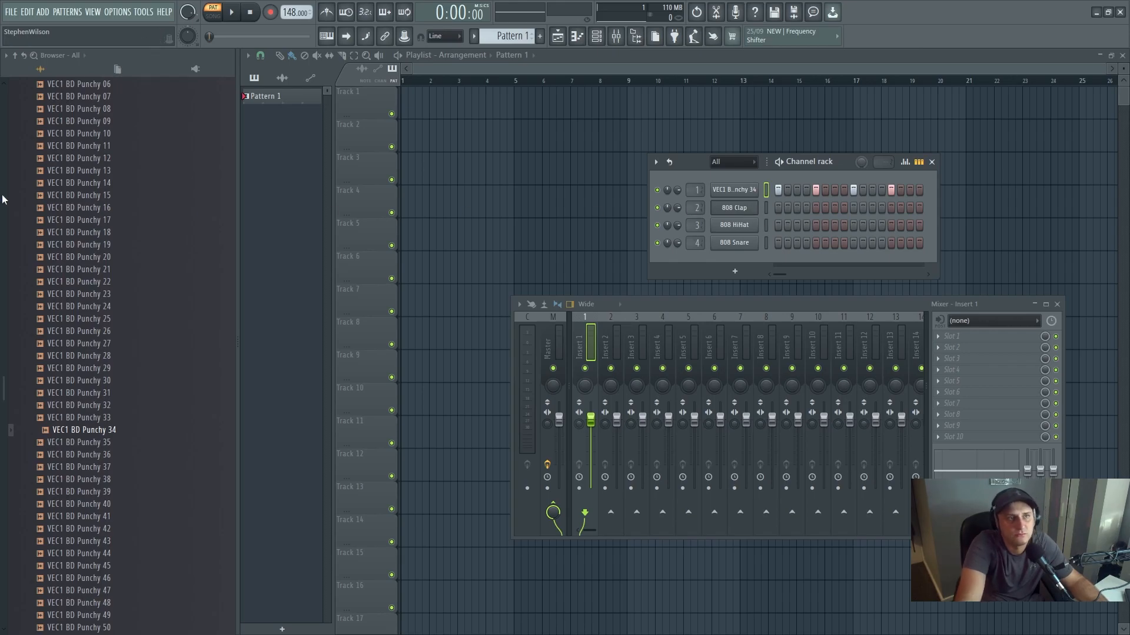
# - Collapse the VEC1 Punchy and VEC1 Bassdrums folders and open the VEC1 Claps folder
pyautogui.scroll(6, 51, 253)
pyautogui.scroll(4, 50, 253)
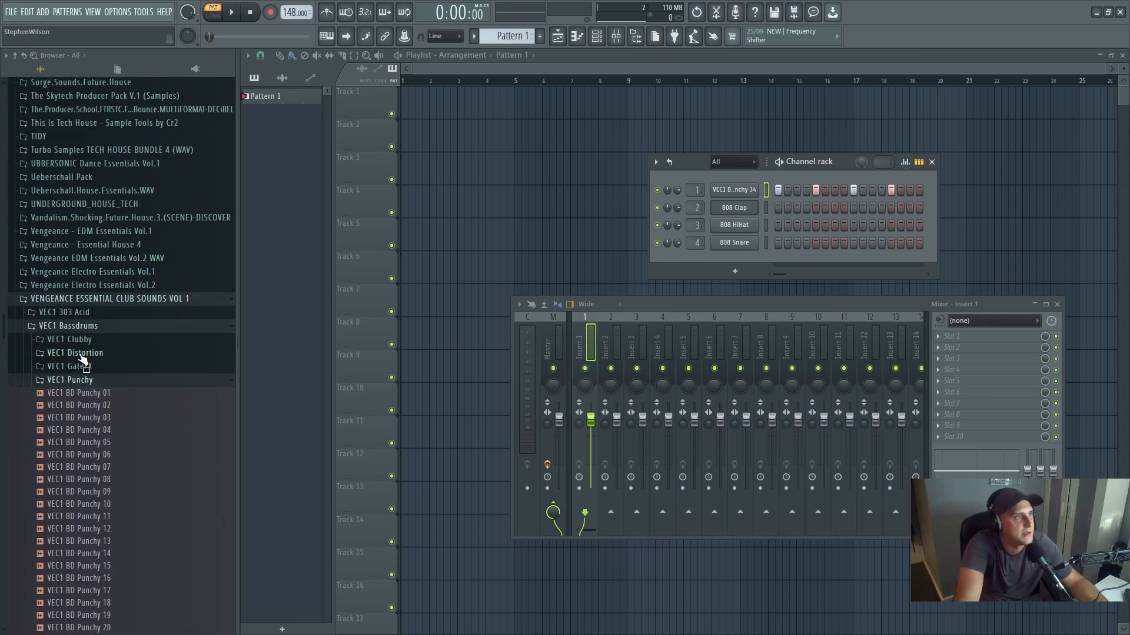
pyautogui.click(82, 380)
pyautogui.click(97, 327)
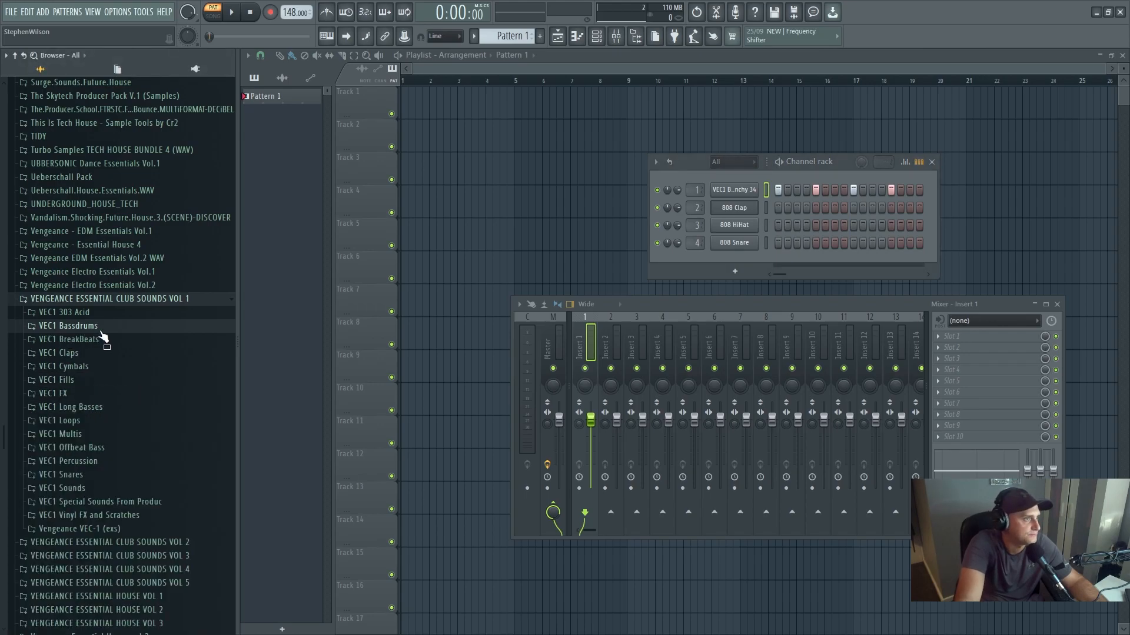
pyautogui.click(101, 353)
# - Audition several clap samples in the VEC1 Claps folder, ending on VEC1 Clap 031
pyautogui.click(113, 333)
pyautogui.click(113, 407)
pyautogui.click(113, 394)
pyautogui.click(112, 482)
pyautogui.click(115, 467)
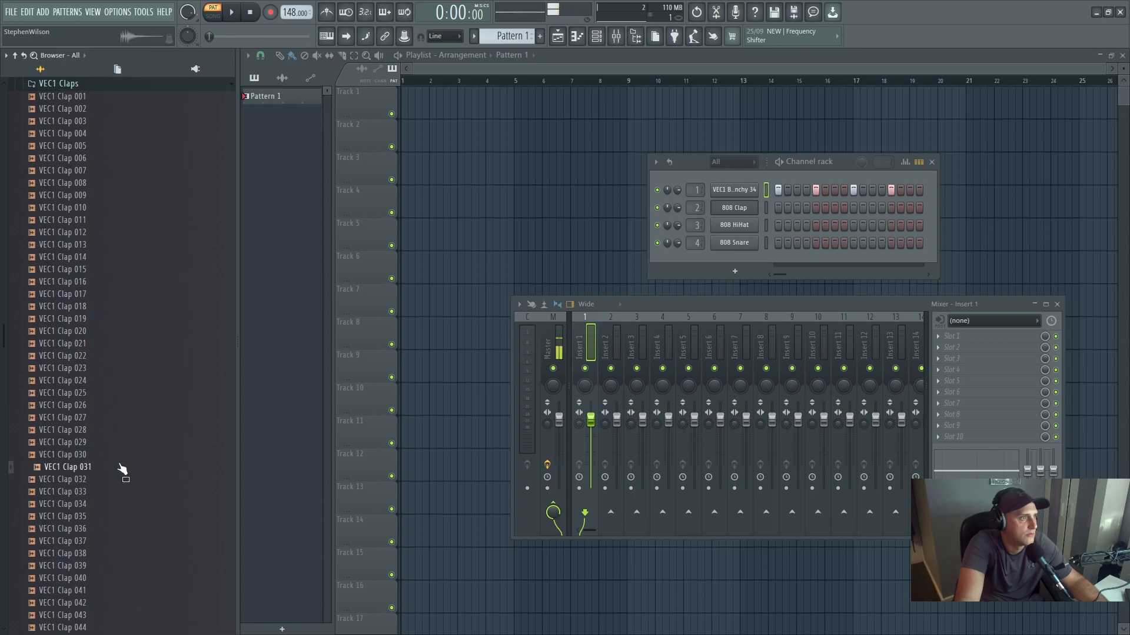
pyautogui.click(114, 469)
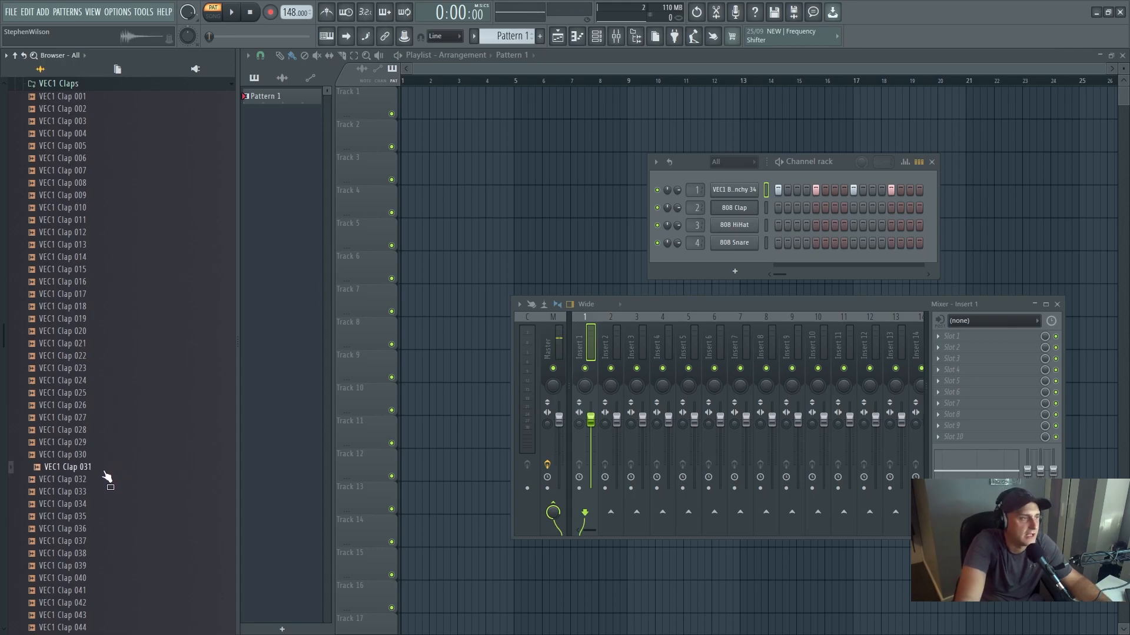
# - Replace the 808 Clap channel's sample with VEC1 Clap 031 and play back the kick and clap pattern
pyautogui.moveTo(102, 472); pyautogui.dragTo(731, 210)
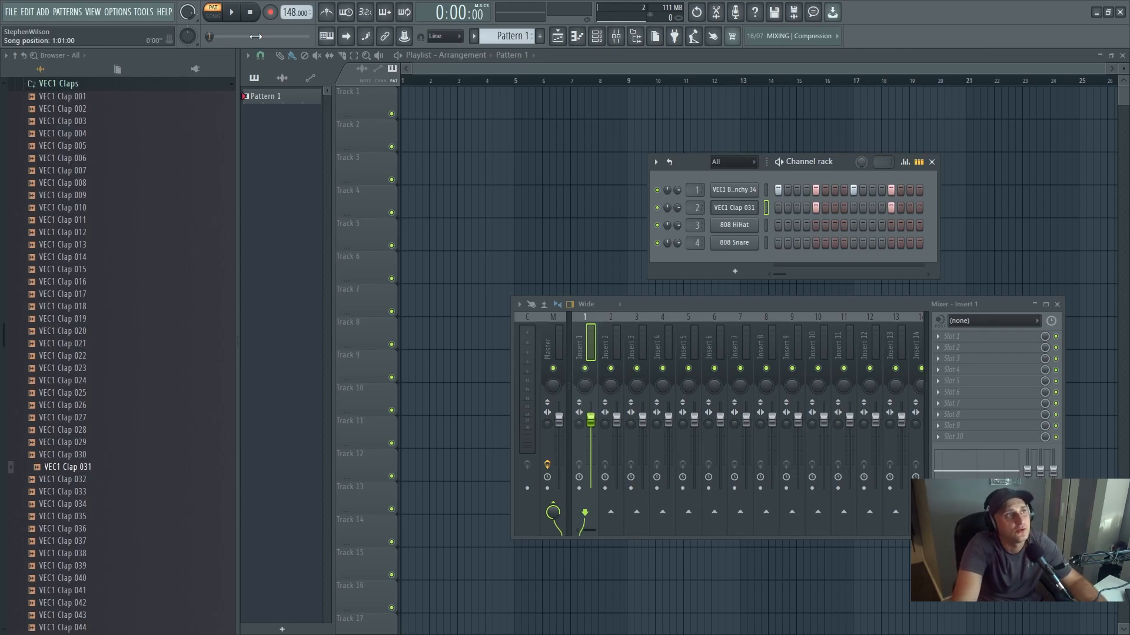
pyautogui.click(231, 11)
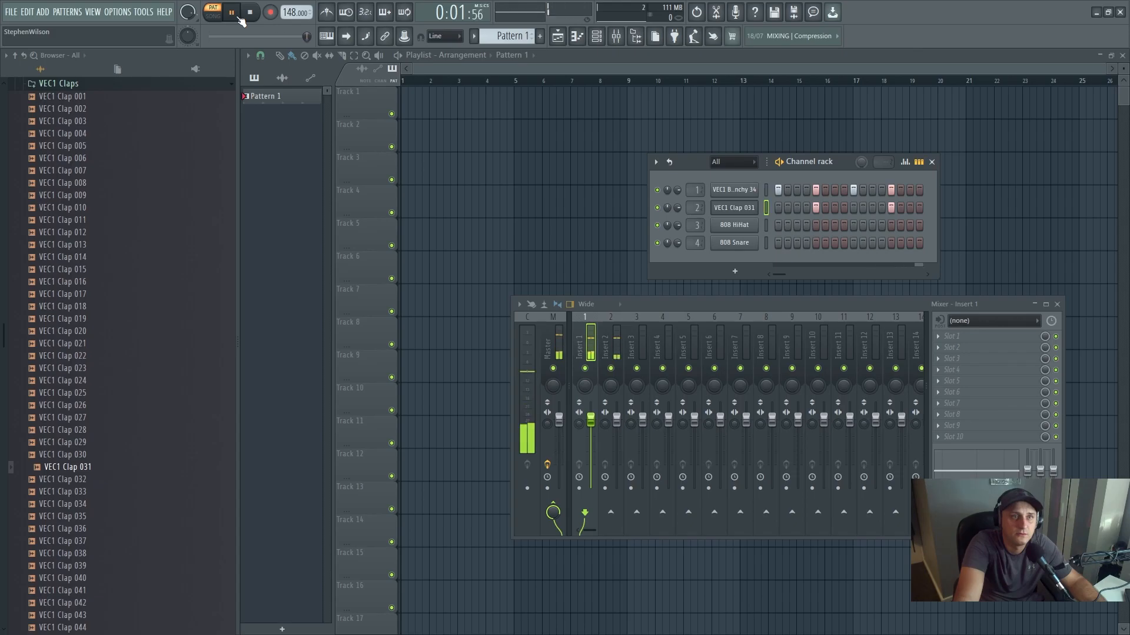
pyautogui.click(238, 16)
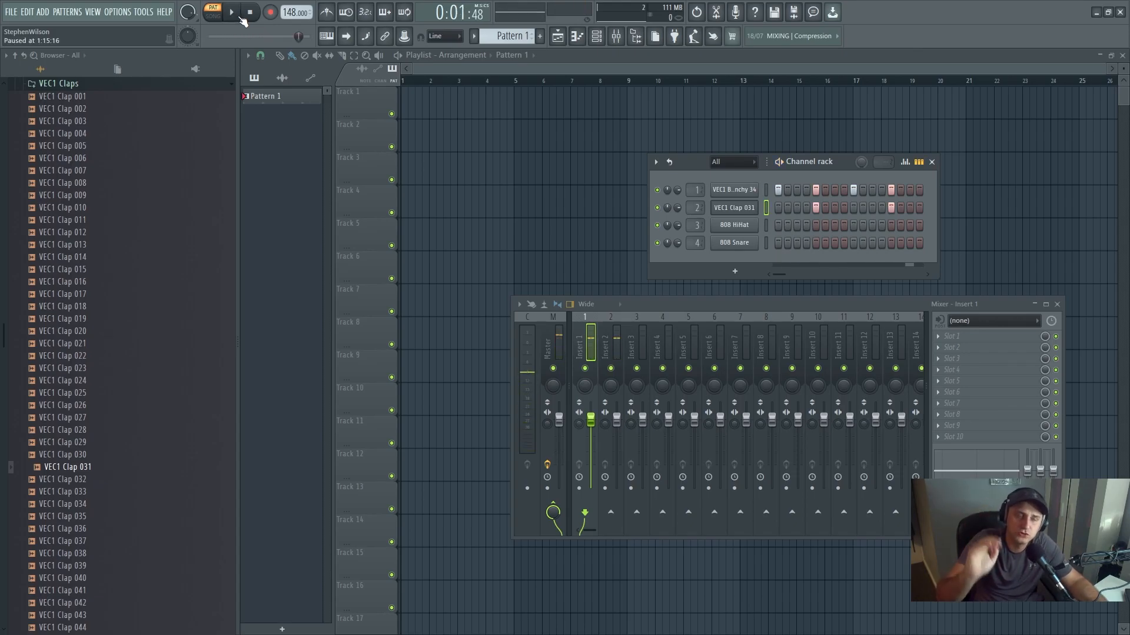
# - Collapse the VEC1 Claps folder and open the VEC1 Open HH folder inside VEC1 Cymbals
pyautogui.scroll(2, 117, 224)
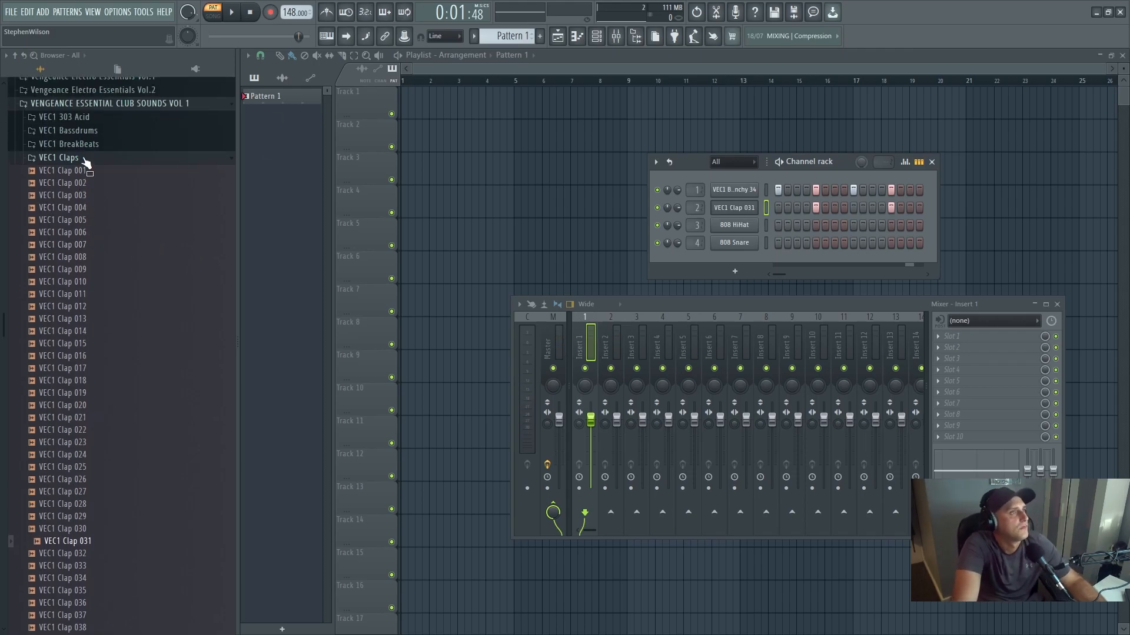
pyautogui.click(85, 158)
pyautogui.click(85, 171)
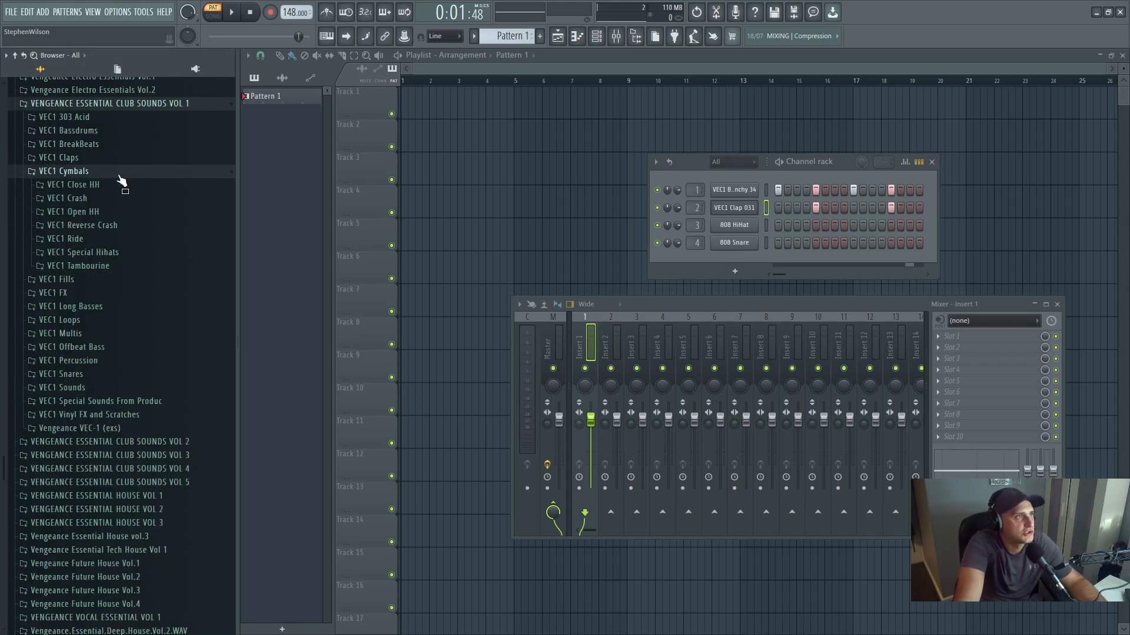
pyautogui.click(112, 212)
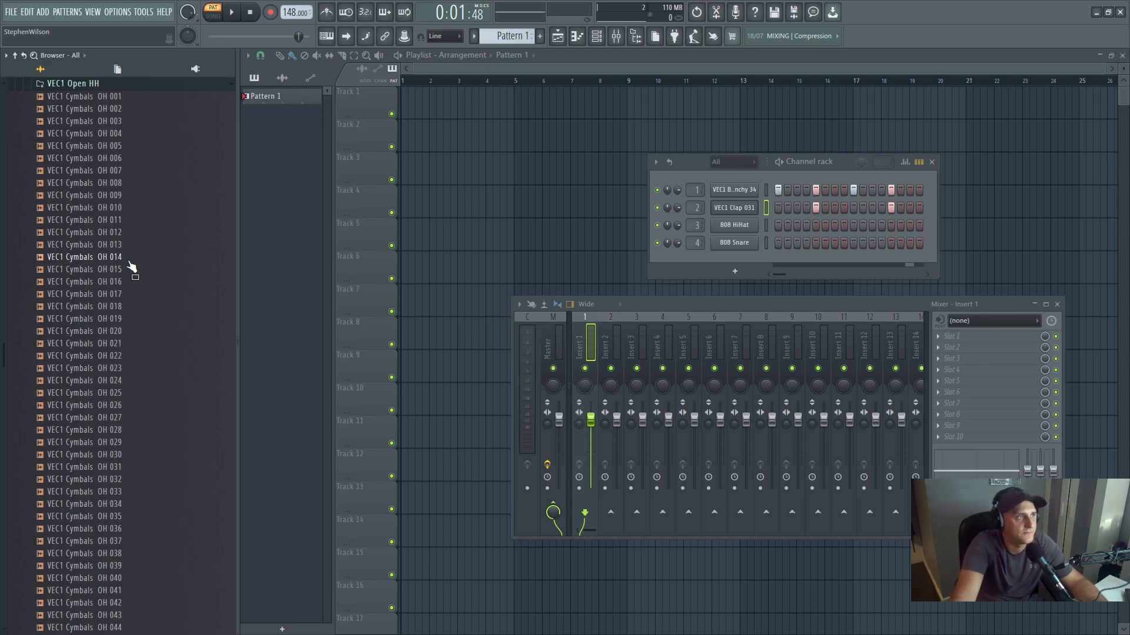
# - Audition various open hi-hat samples in the VEC1 Open HH folder, ending on VEC1 Cymbals OH 009
pyautogui.click(136, 245)
pyautogui.click(141, 283)
pyautogui.click(152, 260)
pyautogui.click(147, 234)
pyautogui.click(145, 209)
pyautogui.click(147, 197)
pyautogui.click(148, 171)
pyautogui.click(149, 160)
pyautogui.click(152, 185)
pyautogui.click(149, 197)
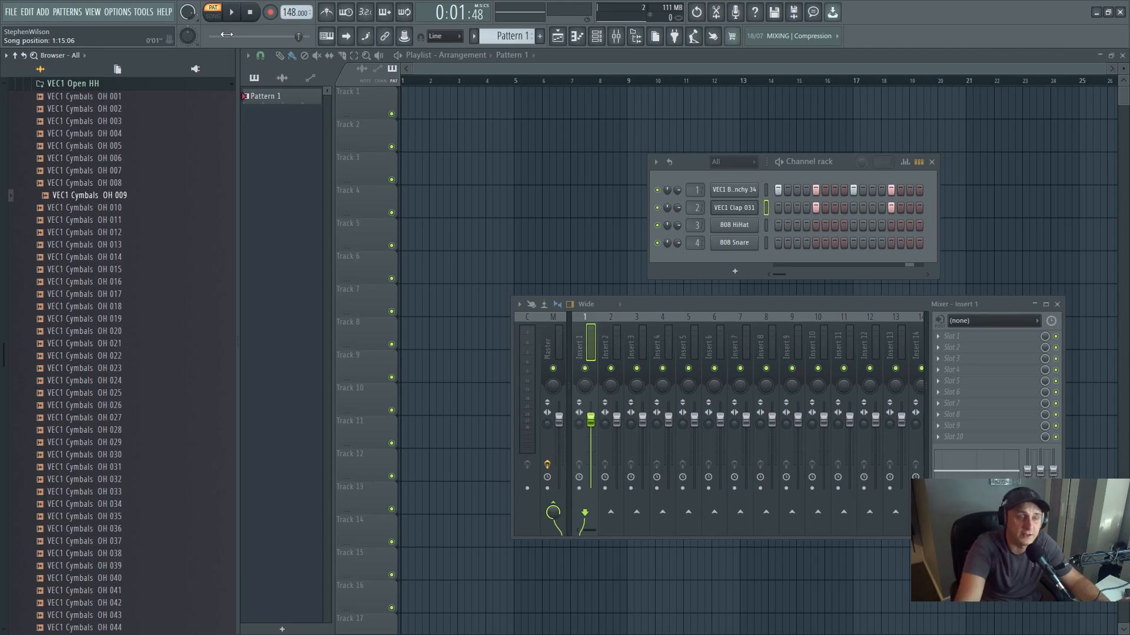
pyautogui.click(121, 199)
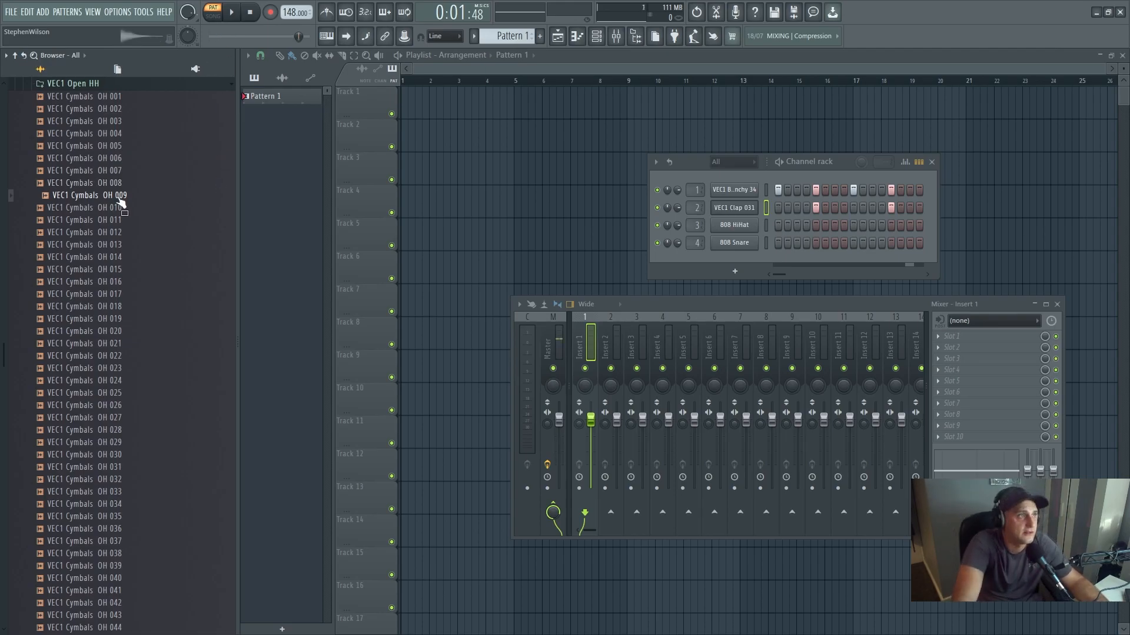
# - Replace the 808 HiHat channel's sample with VEC1 Cymbals OH 009 and play back the full drum pattern
pyautogui.moveTo(120, 202); pyautogui.dragTo(740, 231)
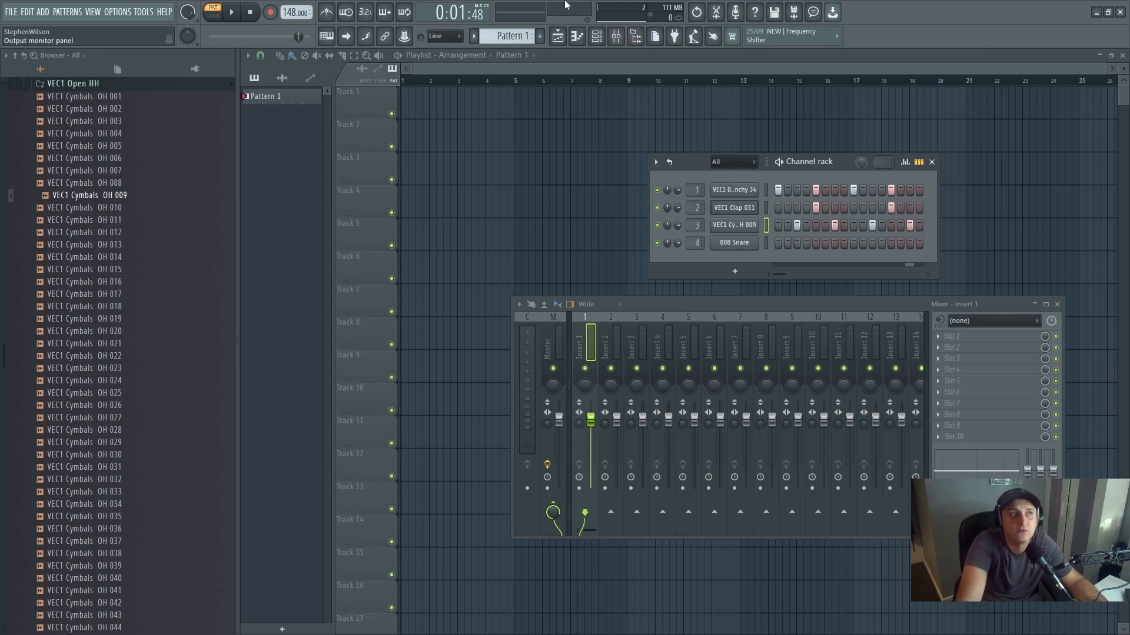
pyautogui.click(233, 14)
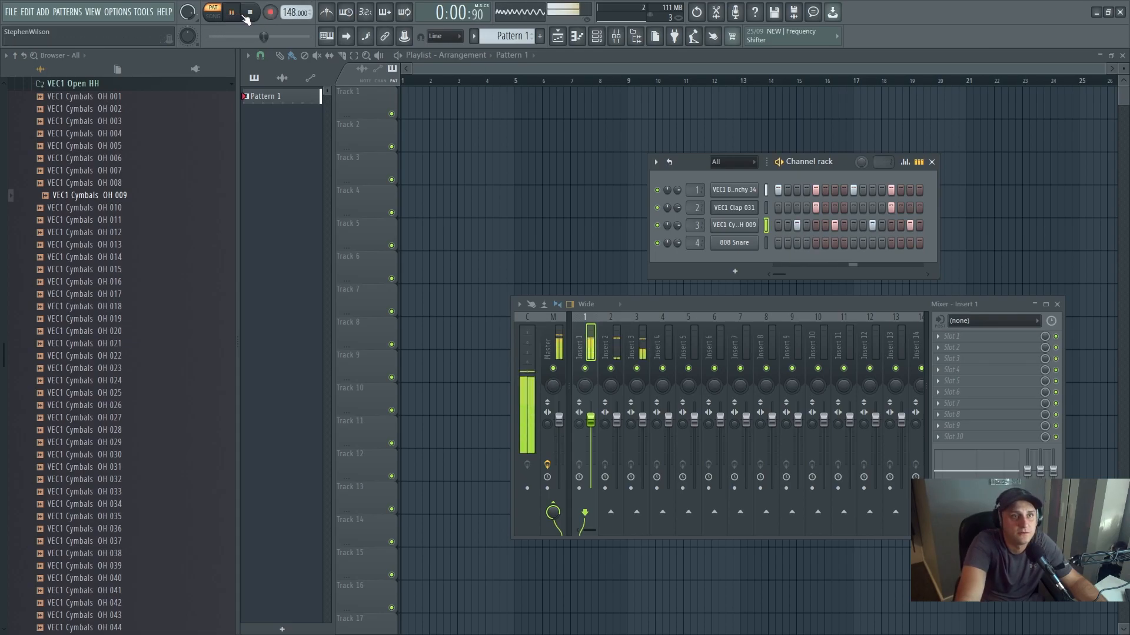
pyautogui.click(247, 14)
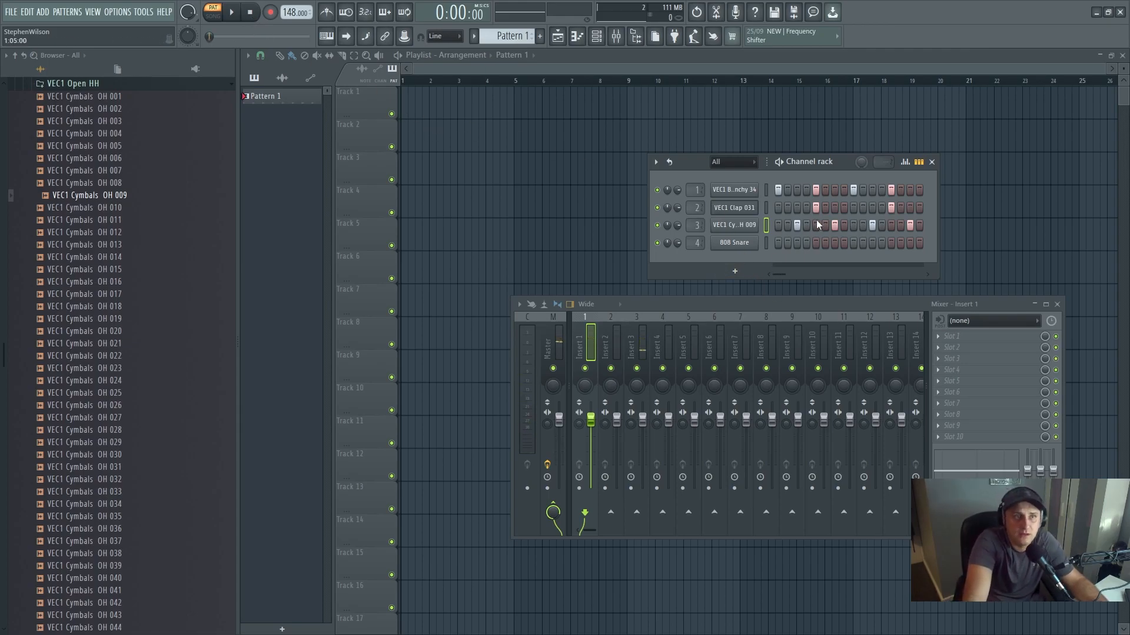
# - Clear all programmed steps from the kick, clap and open hi-hat channels in the Channel rack
pyautogui.hotkey('ctrl', 'x')
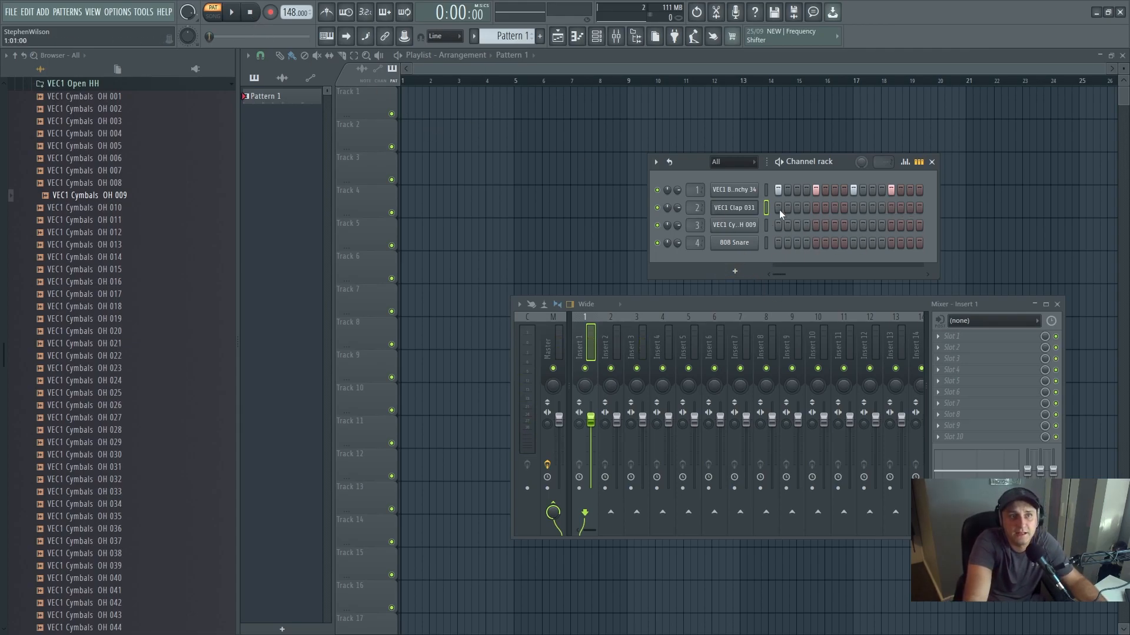
pyautogui.moveTo(902, 188); pyautogui.dragTo(771, 190)
# - Open the piano roll with VEC1 BD Punchy 34 as target channel and hide the browser
pyautogui.click(579, 37)
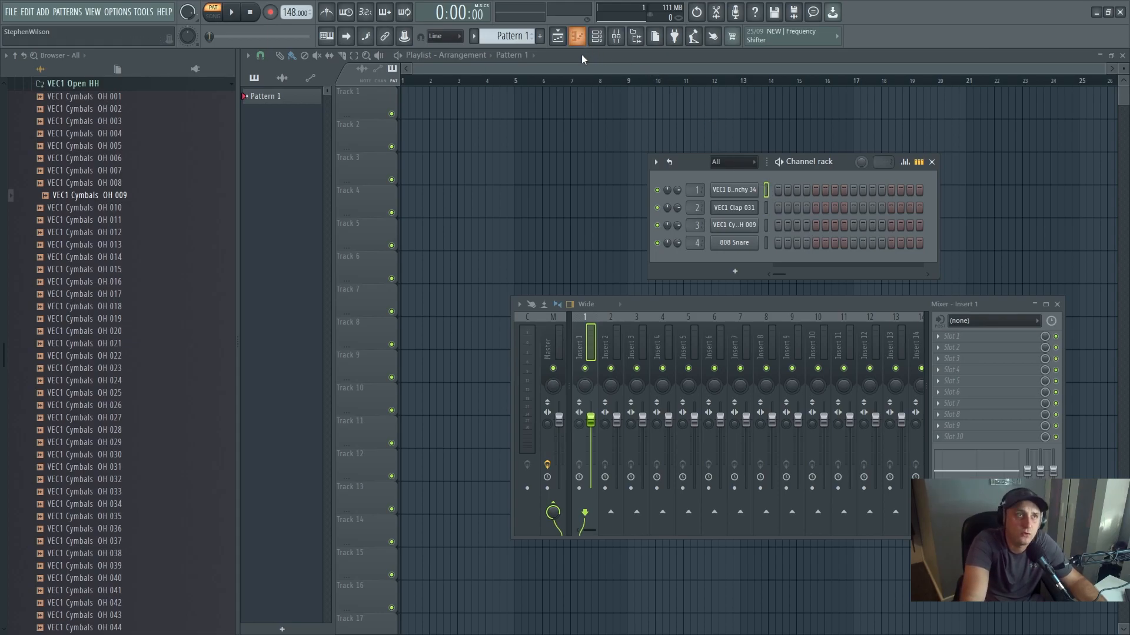
pyautogui.click(583, 38)
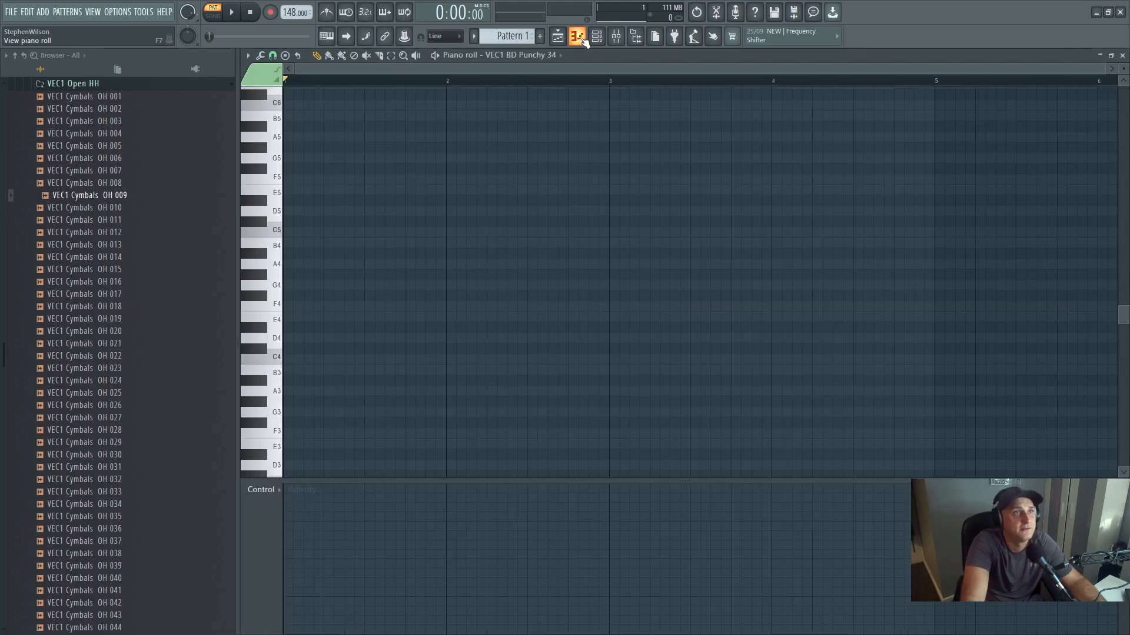
pyautogui.click(540, 57)
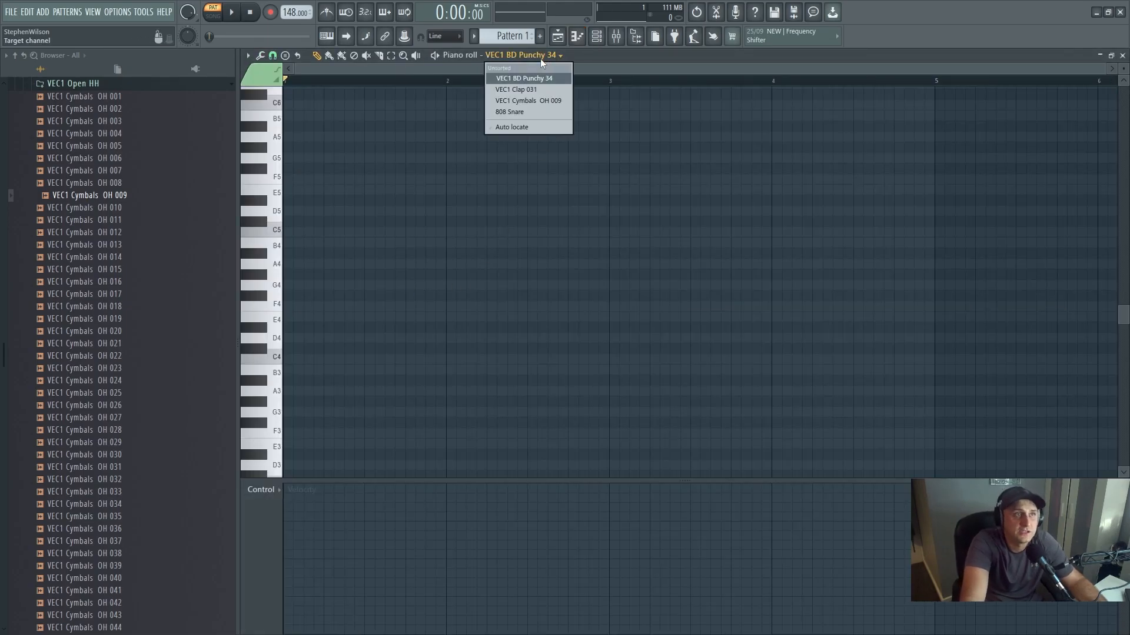
pyautogui.click(536, 79)
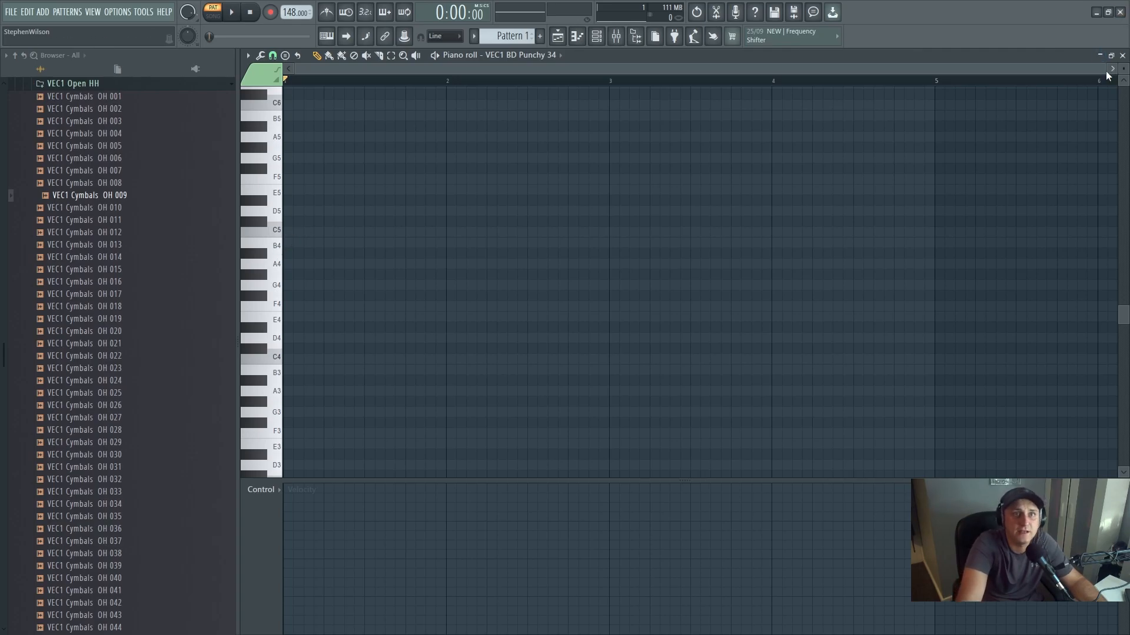
pyautogui.click(636, 36)
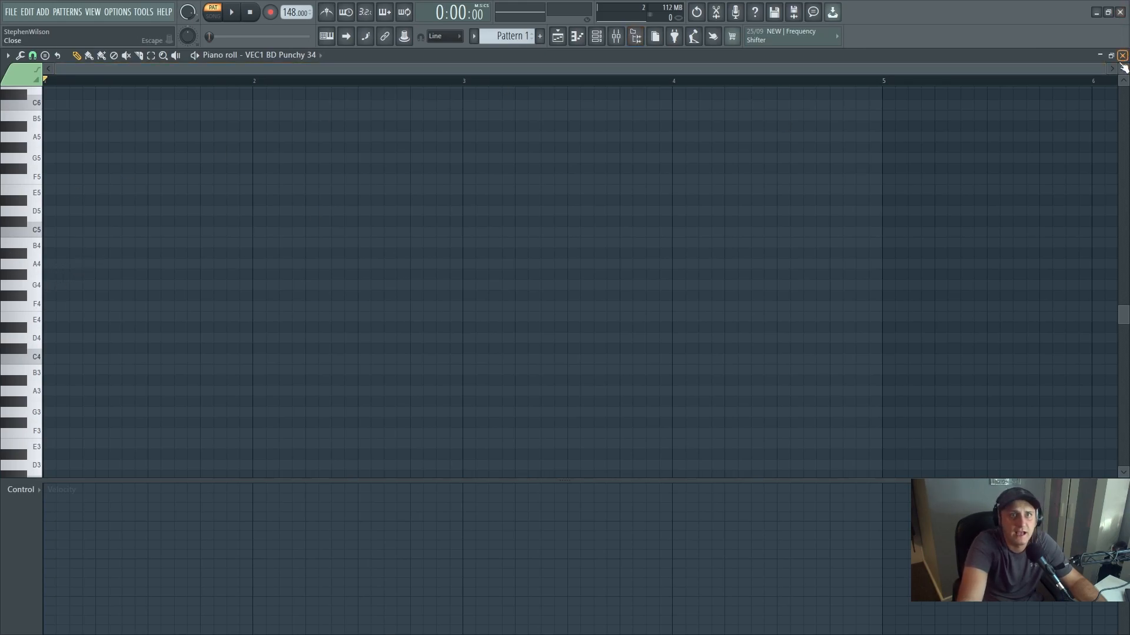
# - Draw four kick notes on C5 in the piano roll, one on each beat of bar 1
pyautogui.moveTo(1105, 68); pyautogui.dragTo(459, 78)
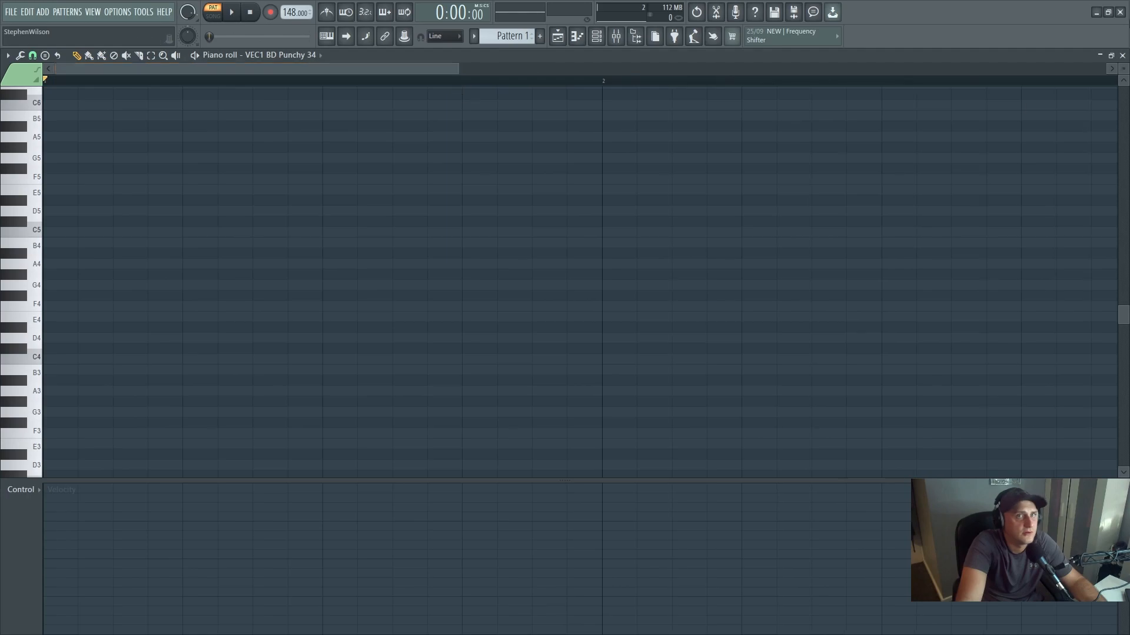
pyautogui.moveTo(1123, 69); pyautogui.dragTo(1123, 93)
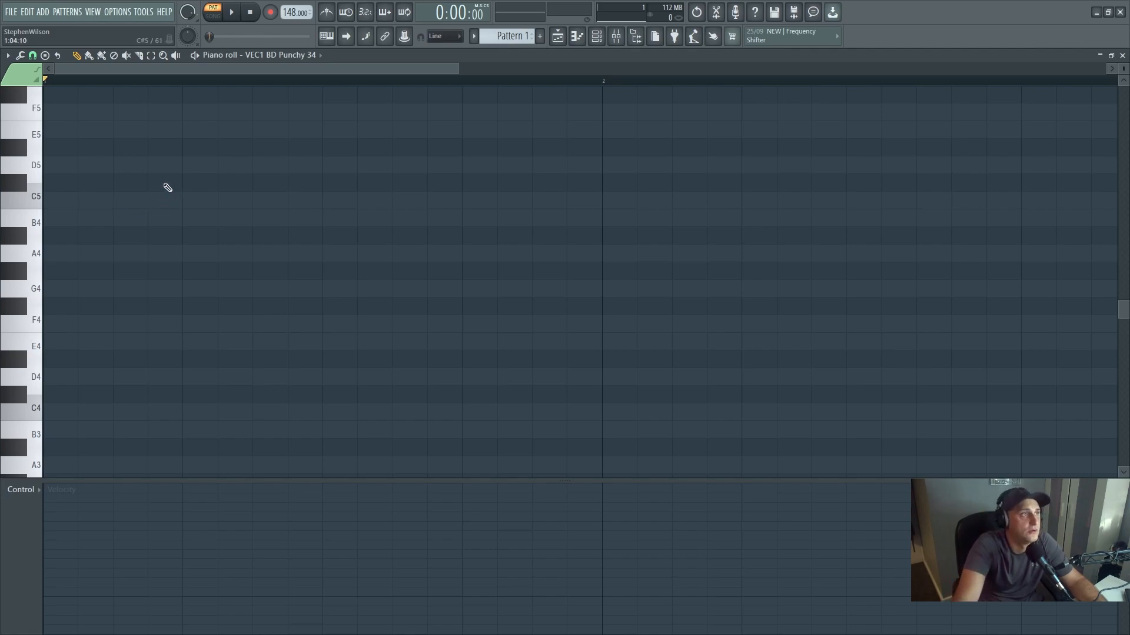
pyautogui.click(52, 201)
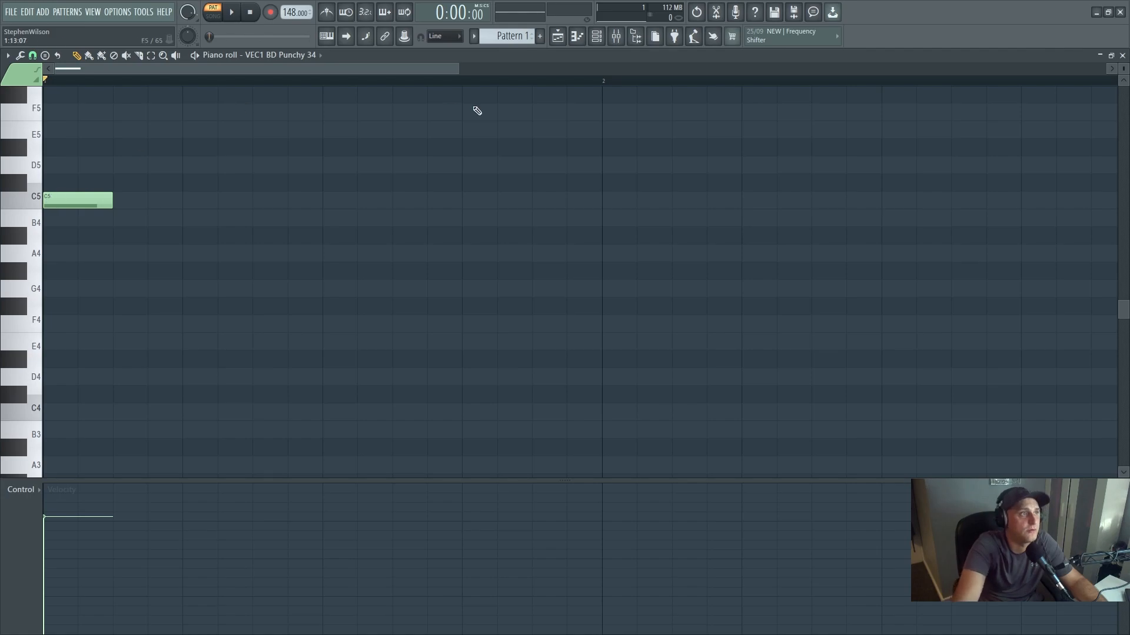
pyautogui.moveTo(459, 69); pyautogui.dragTo(731, 68)
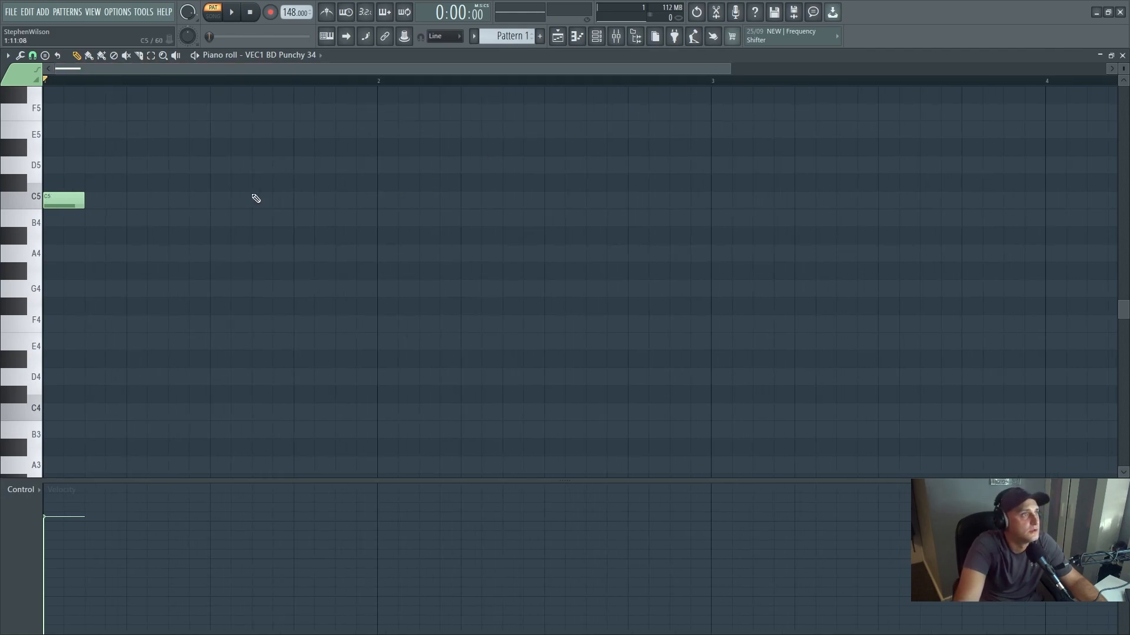
pyautogui.click(132, 203)
pyautogui.click(215, 203)
pyautogui.click(300, 203)
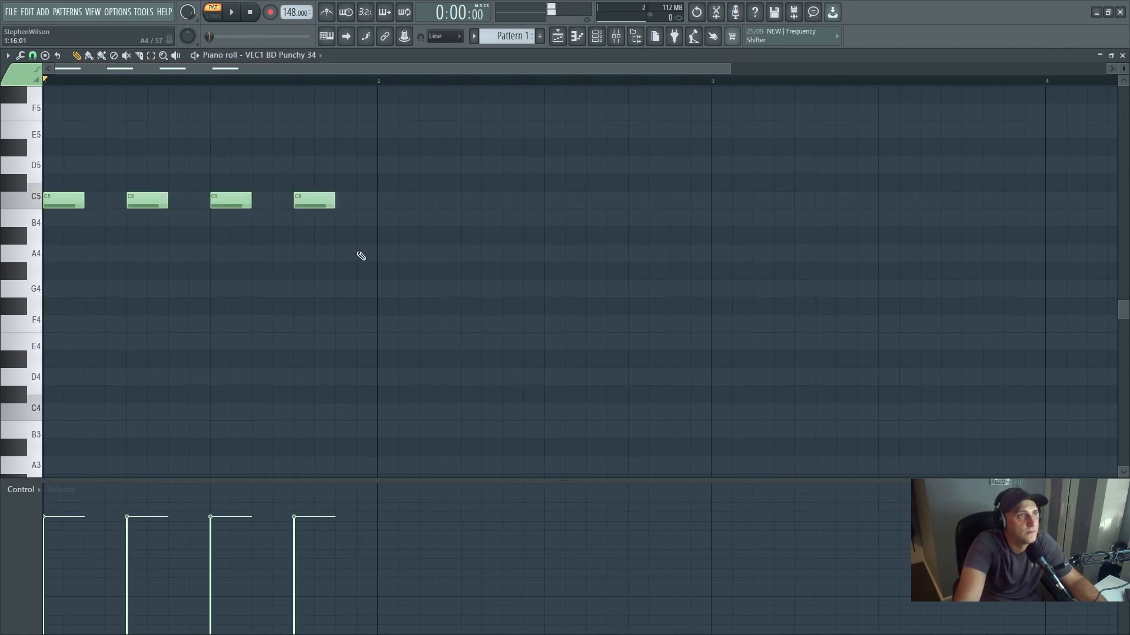
# - Select the whole of bar 1 as the time range in the kick's piano roll
pyautogui.click(152, 56)
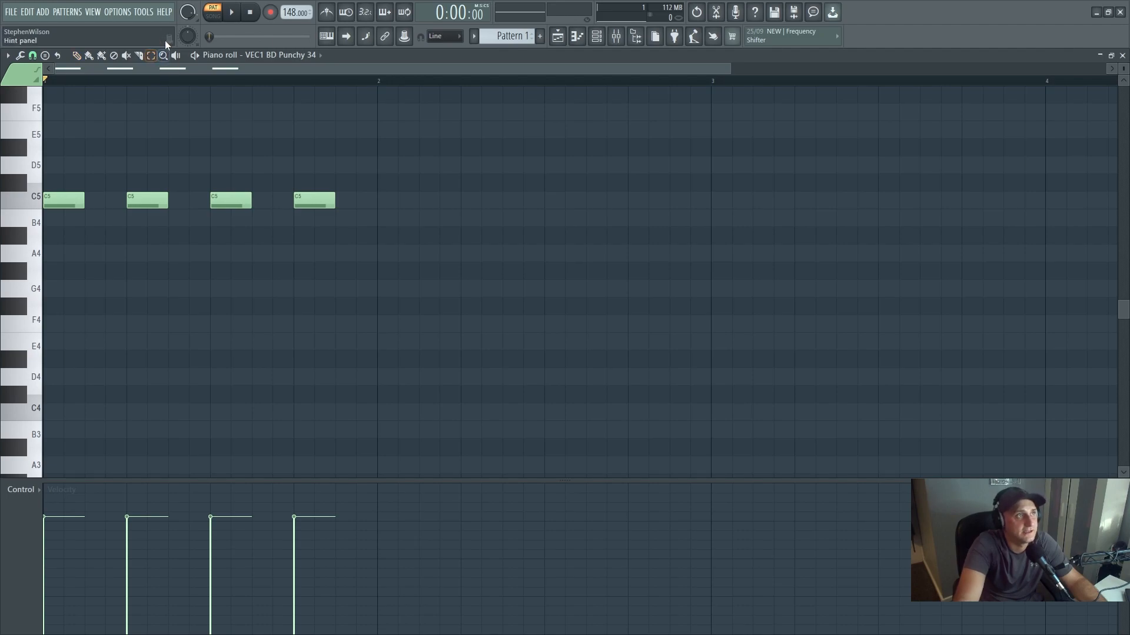
pyautogui.moveTo(377, 83); pyautogui.dragTo(58, 123)
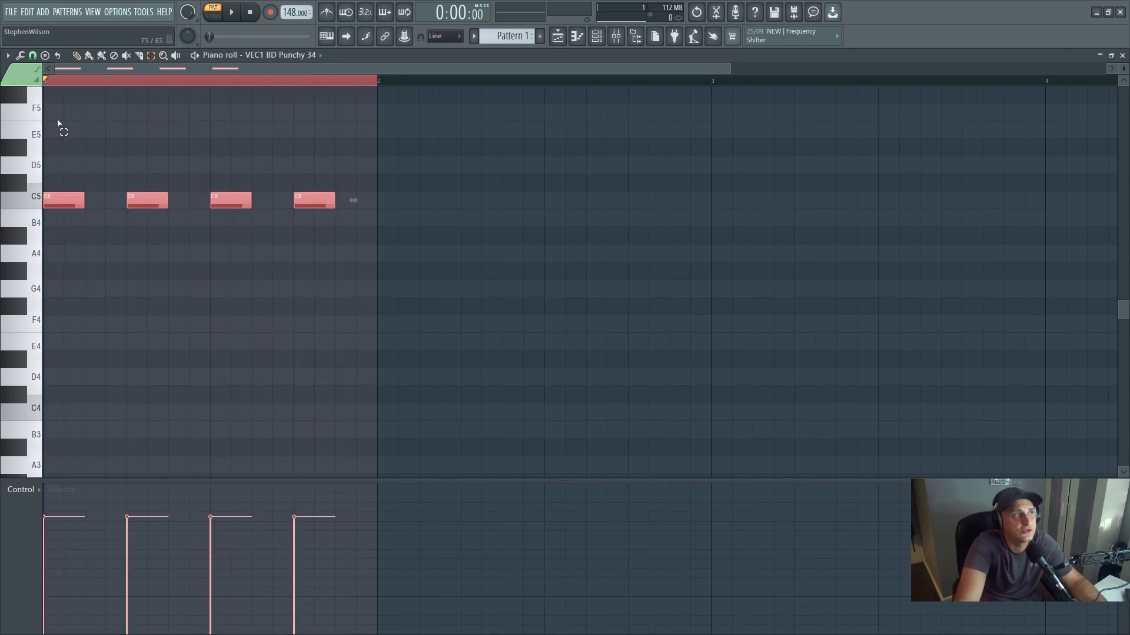
# - View the playlist in song mode and return to the kick's piano roll in pattern mode
pyautogui.click(214, 23)
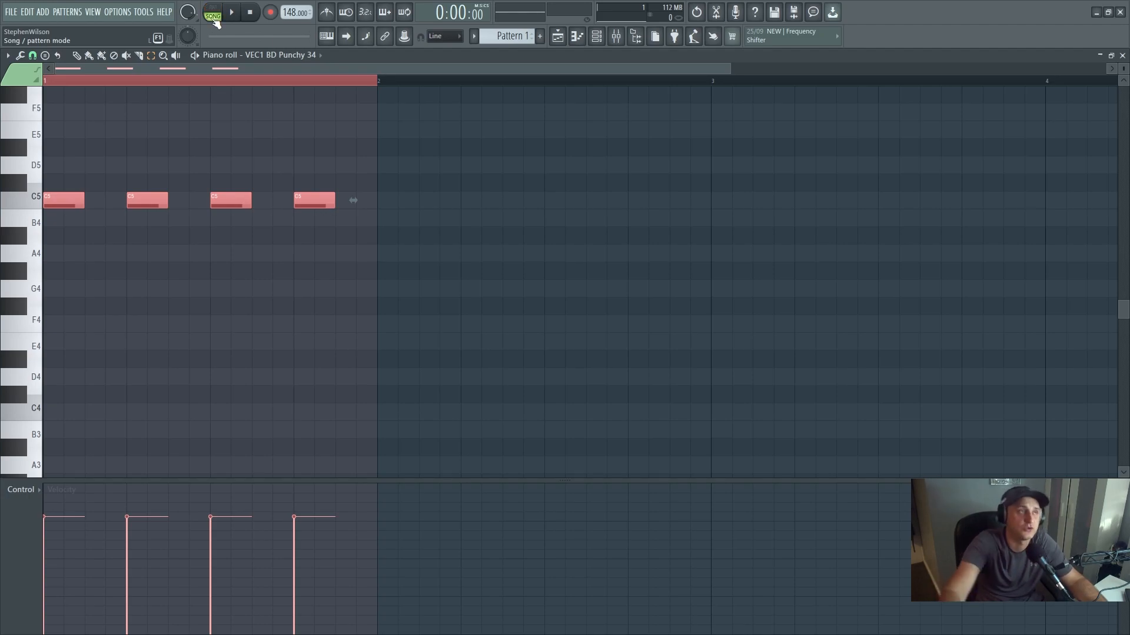
pyautogui.click(557, 35)
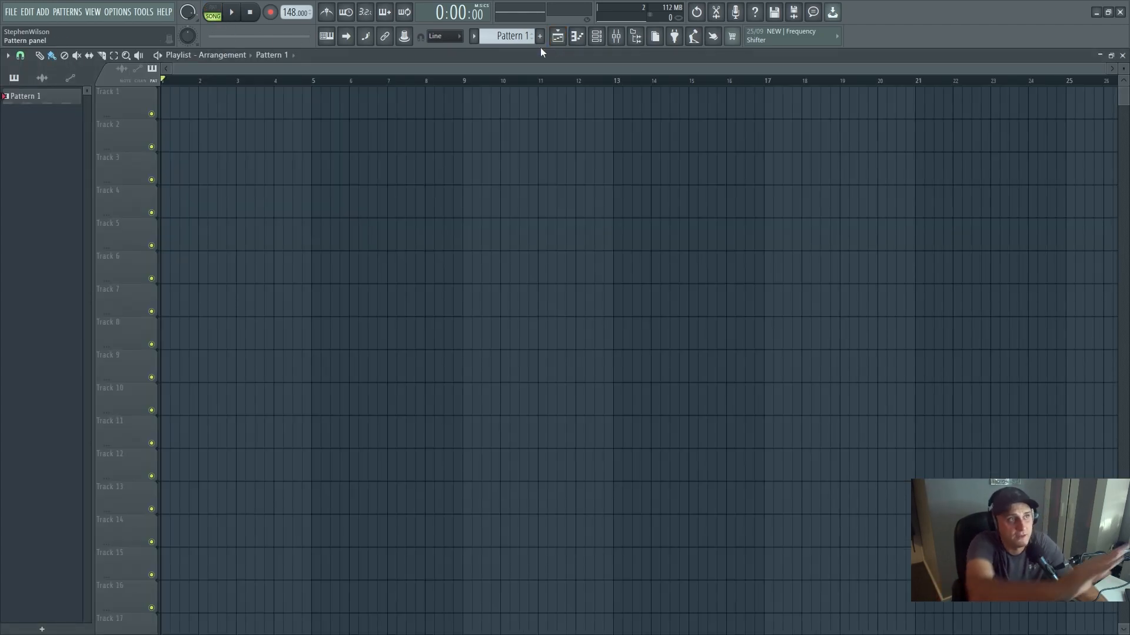
pyautogui.click(577, 36)
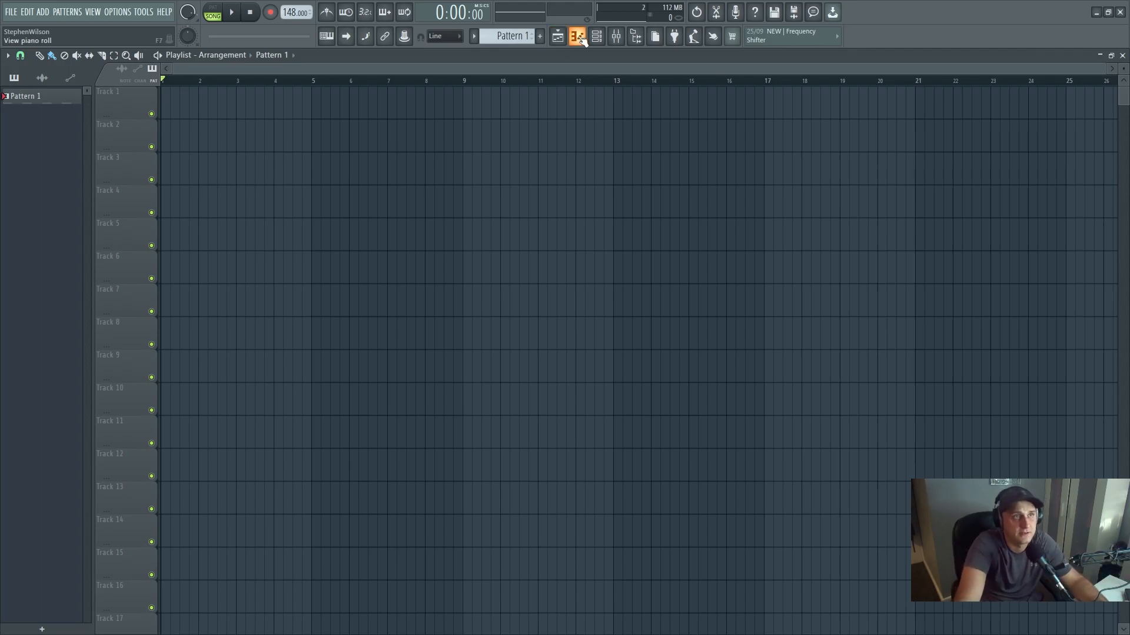
pyautogui.click(213, 12)
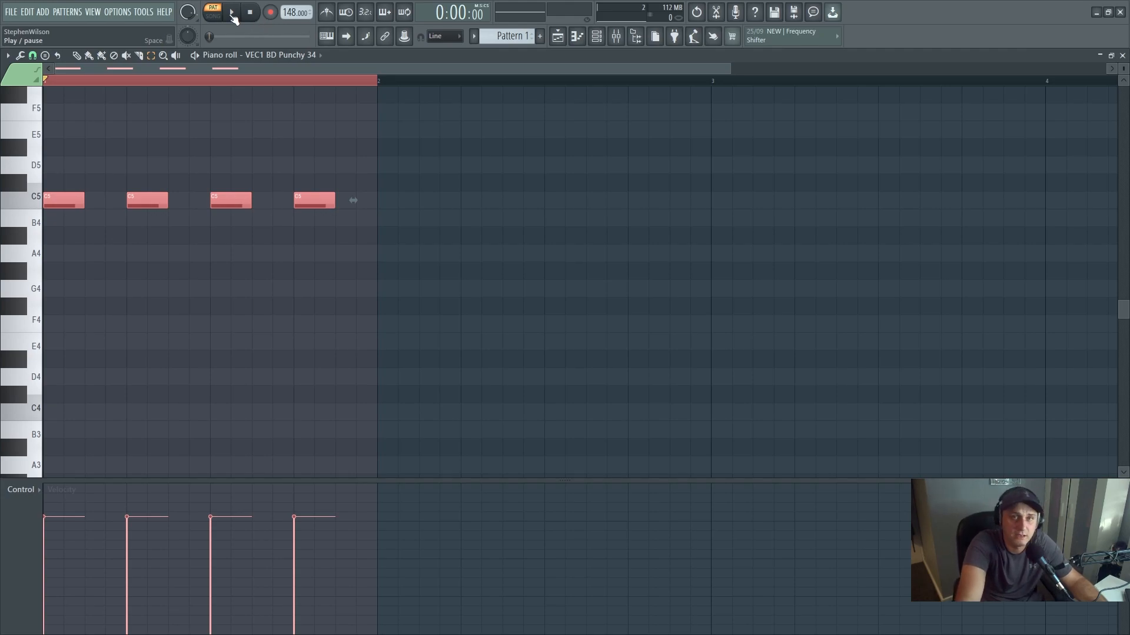
# - Play back the selected bar of kick notes in pattern mode and stop playback
pyautogui.click(241, 13)
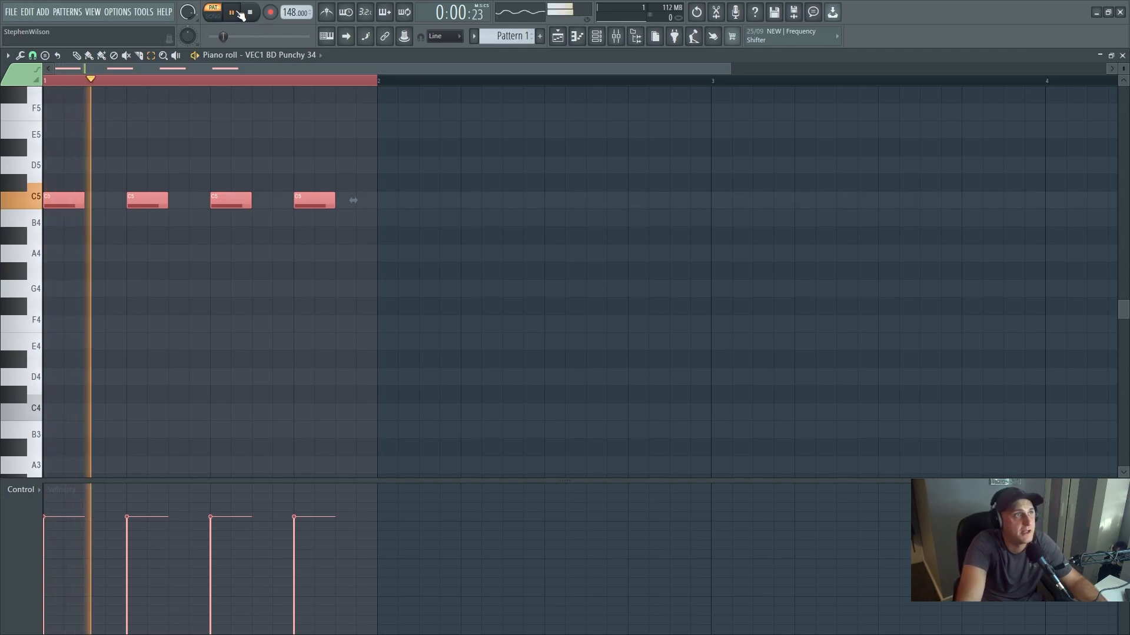
pyautogui.click(244, 14)
pyautogui.click(249, 14)
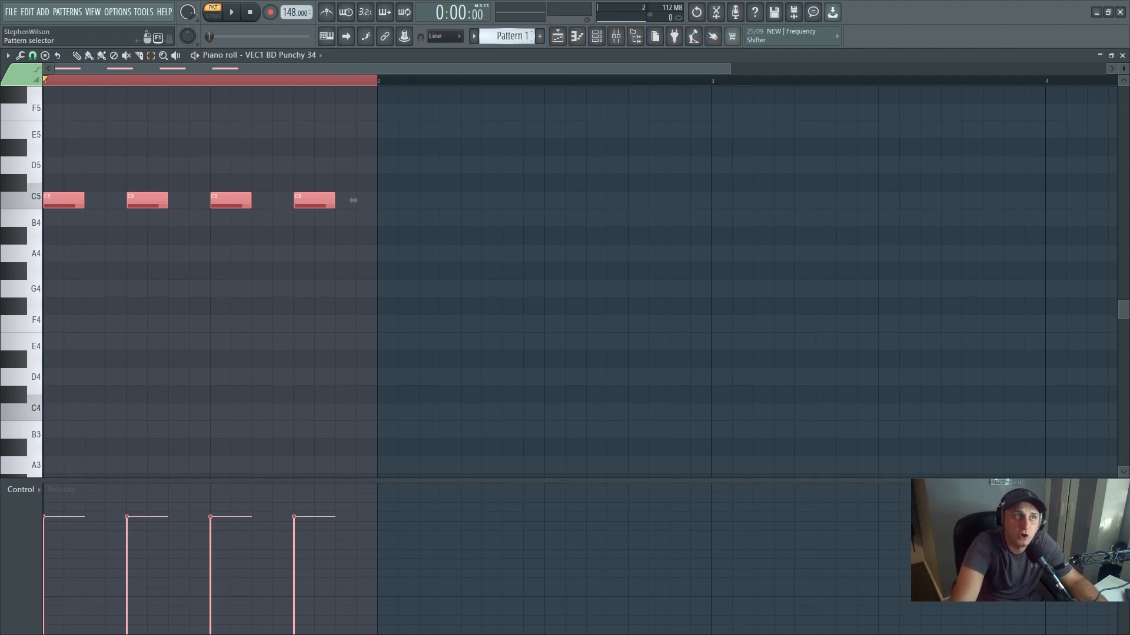
# - Switch to Pattern 2 and set VEC1 Clap 031 as the piano roll's target channel
pyautogui.scroll(-1, 515, 37)
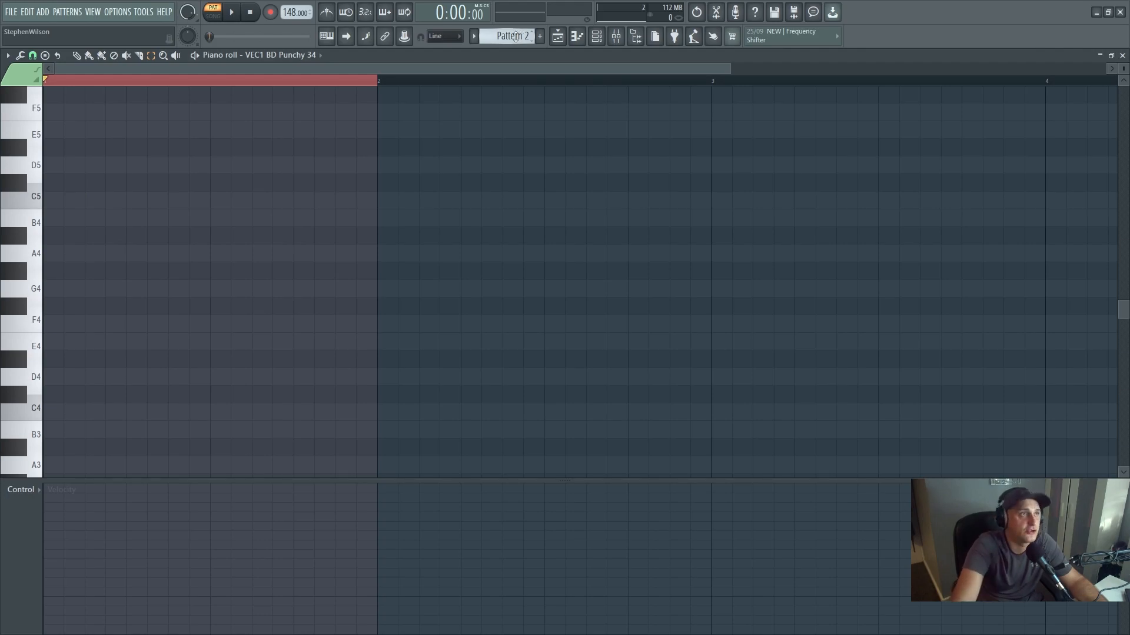
pyautogui.click(313, 58)
pyautogui.click(305, 90)
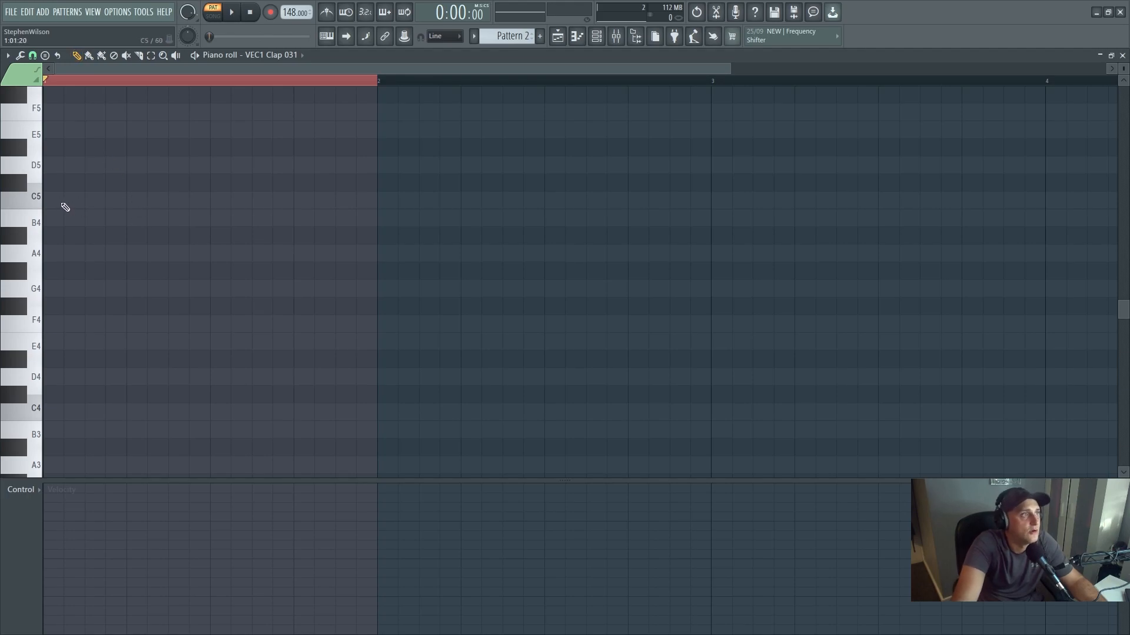
# - Draw clap notes on C5 at beats 2 and 4 of bar 1 and play the pattern back
pyautogui.click(131, 200)
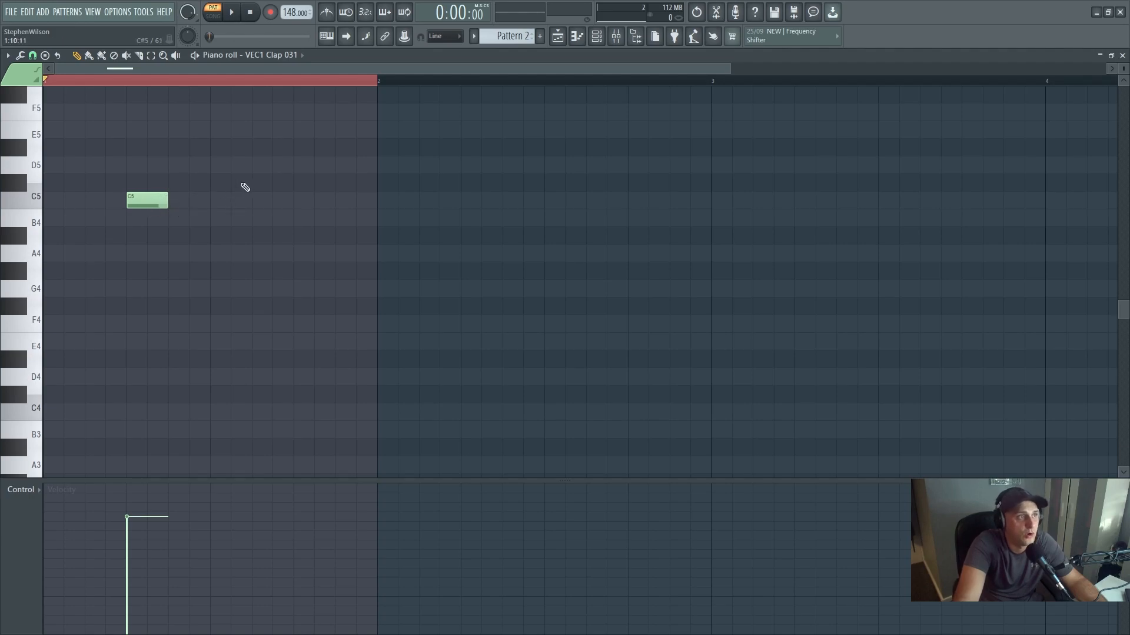
pyautogui.click(300, 201)
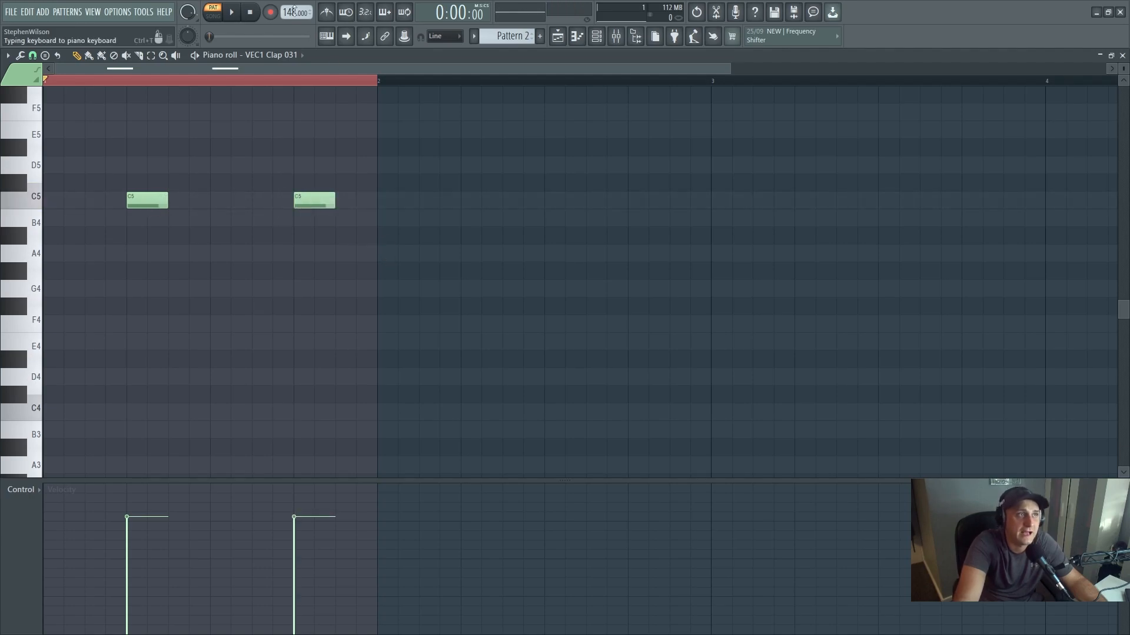
pyautogui.click(236, 12)
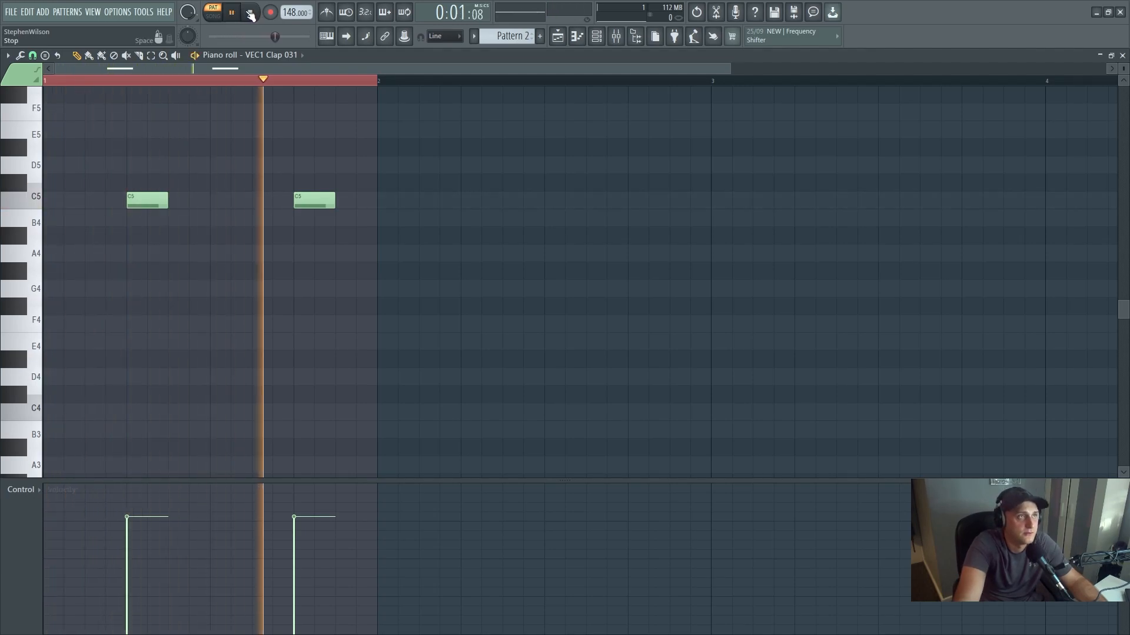
pyautogui.click(251, 13)
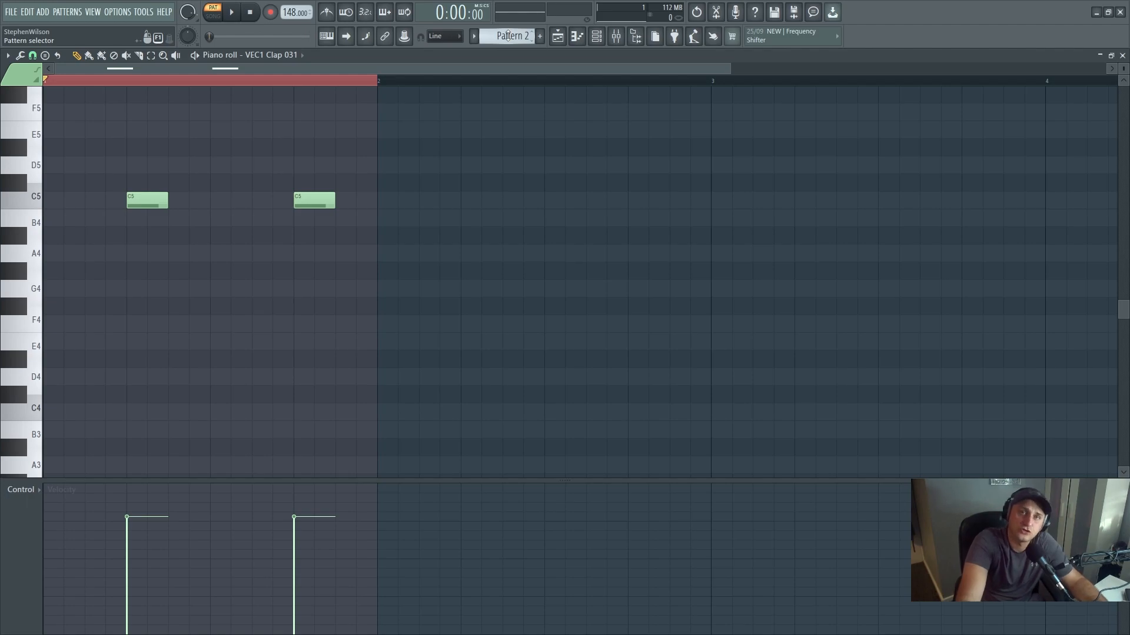
# - Switch to Pattern 3 and set VEC1 Cymbals OH 009 as the piano roll's target channel
pyautogui.scroll(-1, 508, 36)
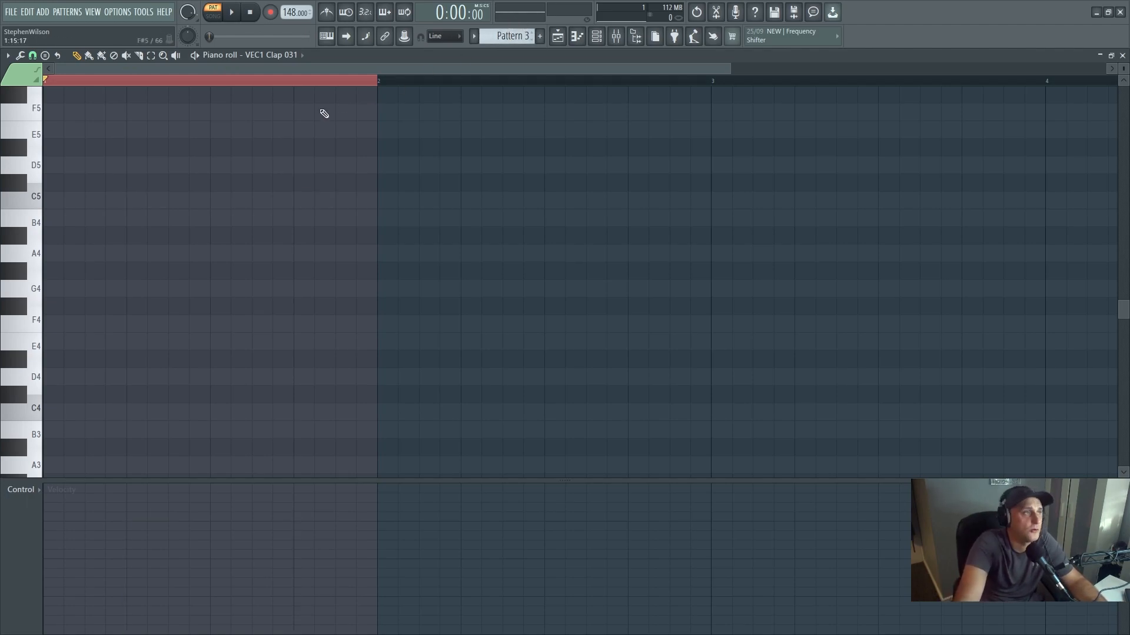
pyautogui.click(298, 54)
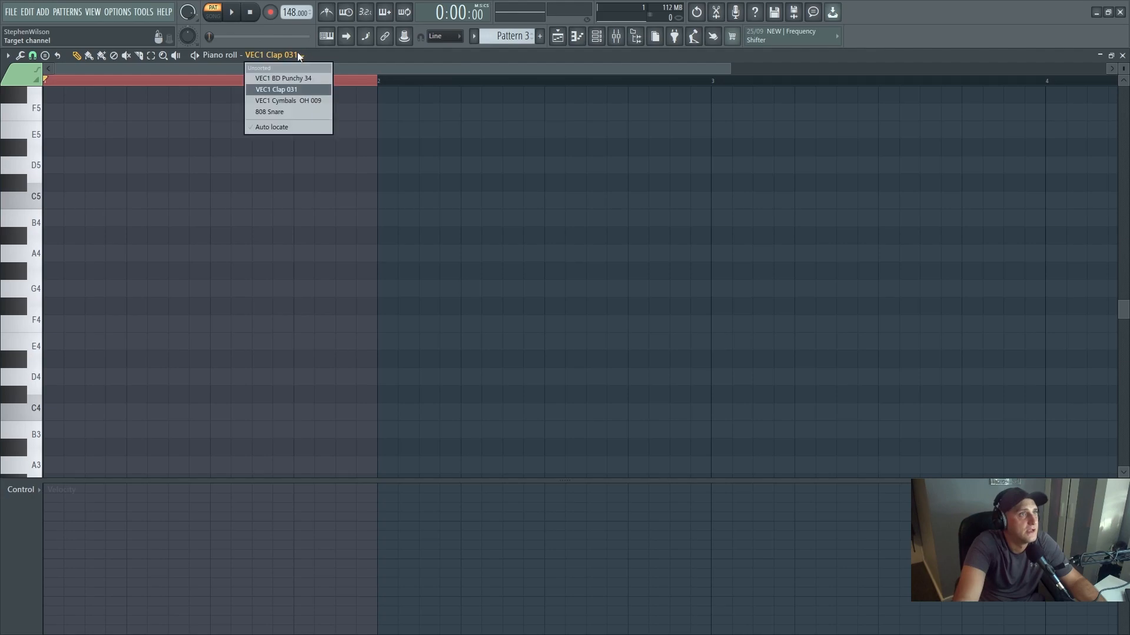
pyautogui.click(298, 100)
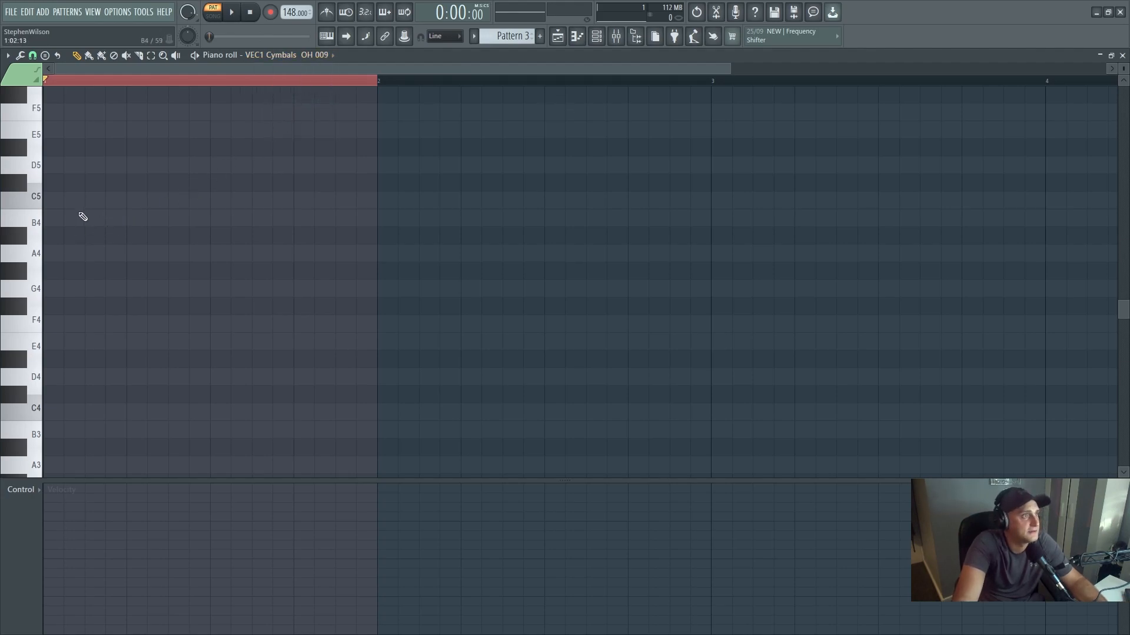
# - Draw four open hi-hat notes on C5, one on each off-beat of bar 1, and play the pattern back
pyautogui.click(91, 200)
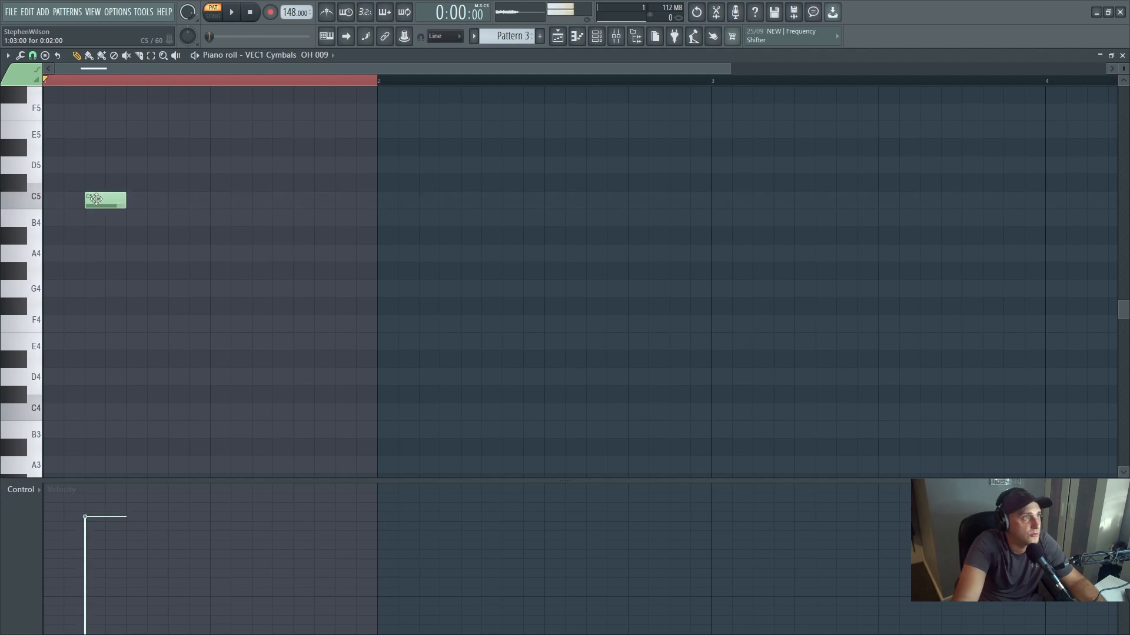
pyautogui.click(171, 200)
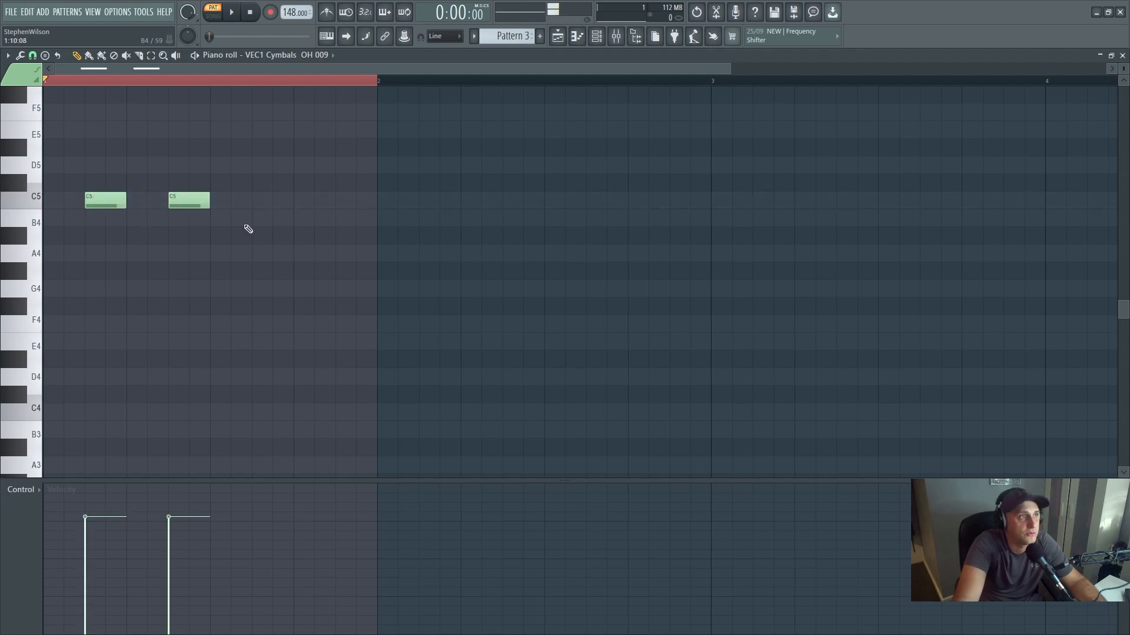
pyautogui.click(254, 201)
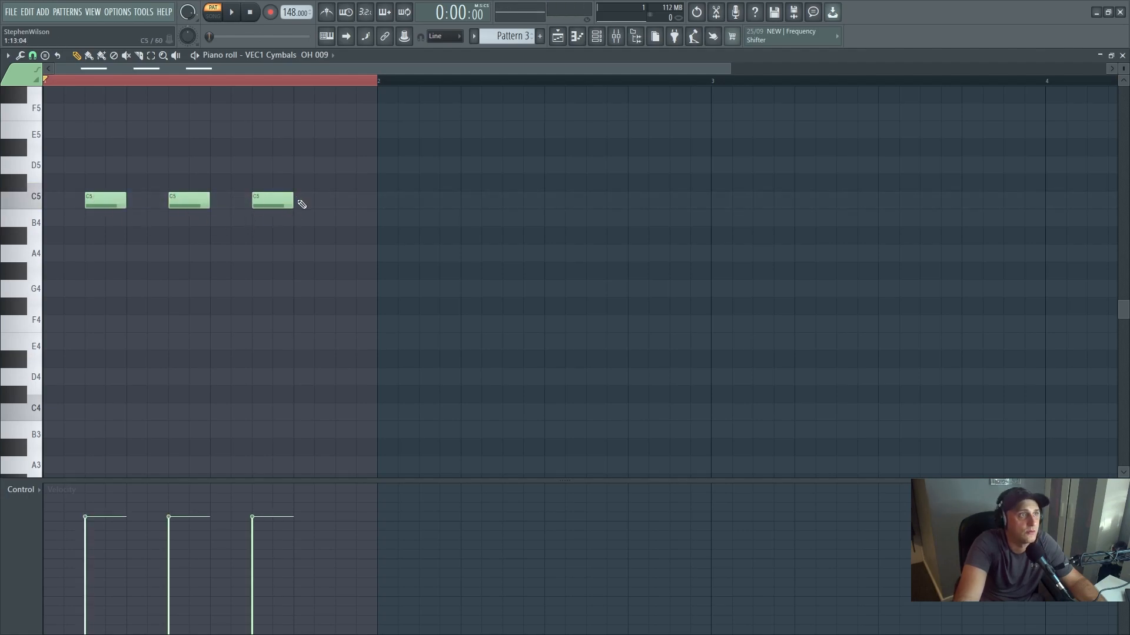
pyautogui.click(337, 201)
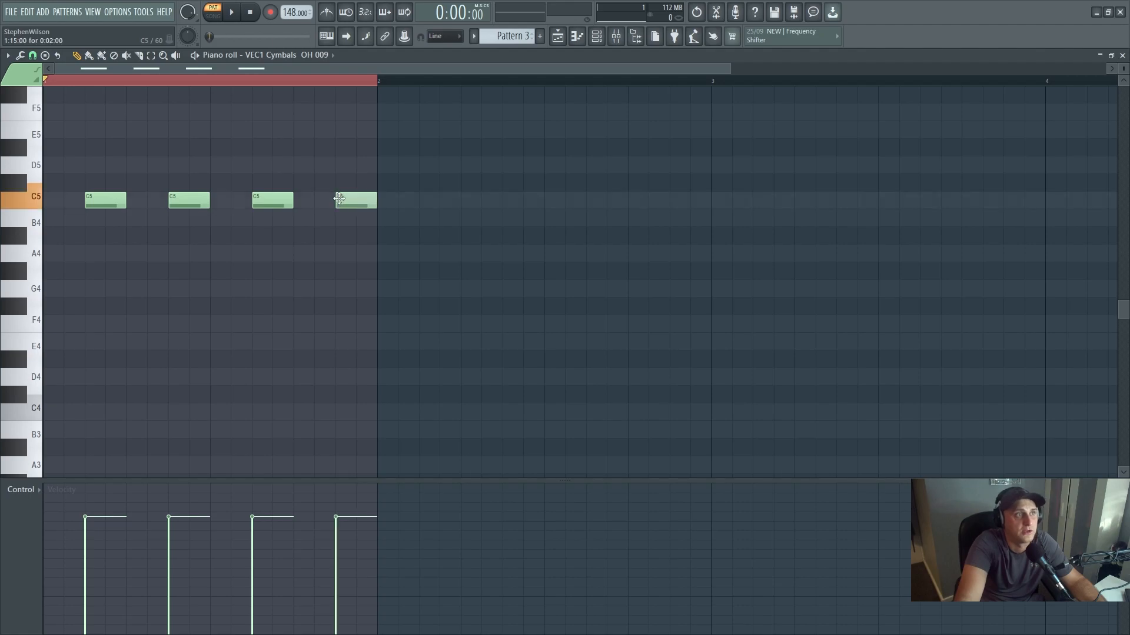
pyautogui.click(236, 12)
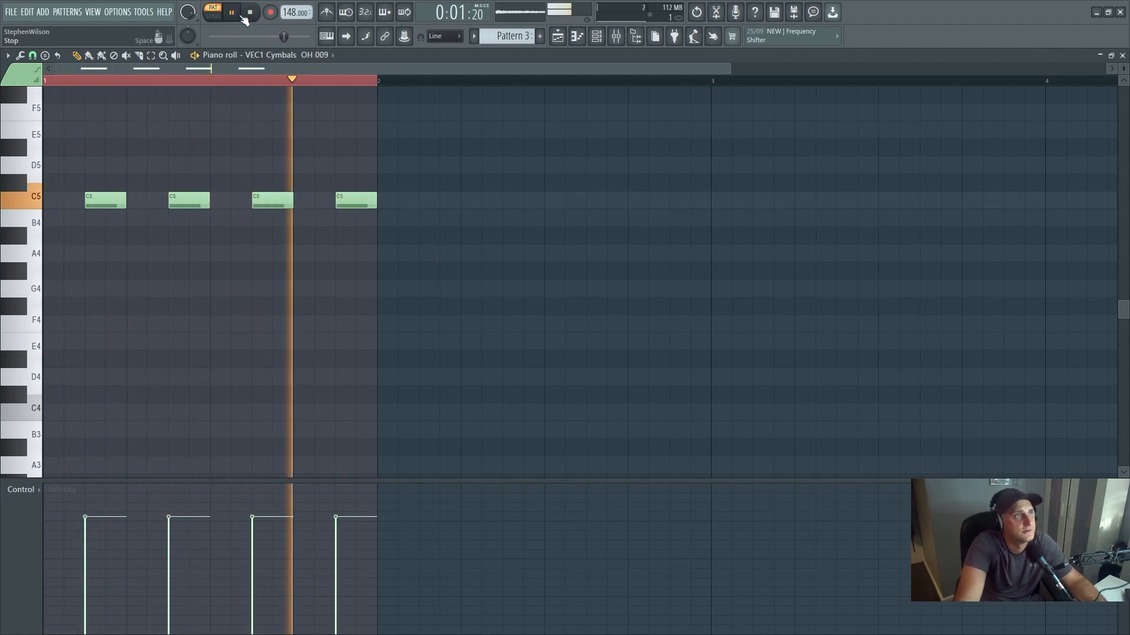
pyautogui.click(250, 13)
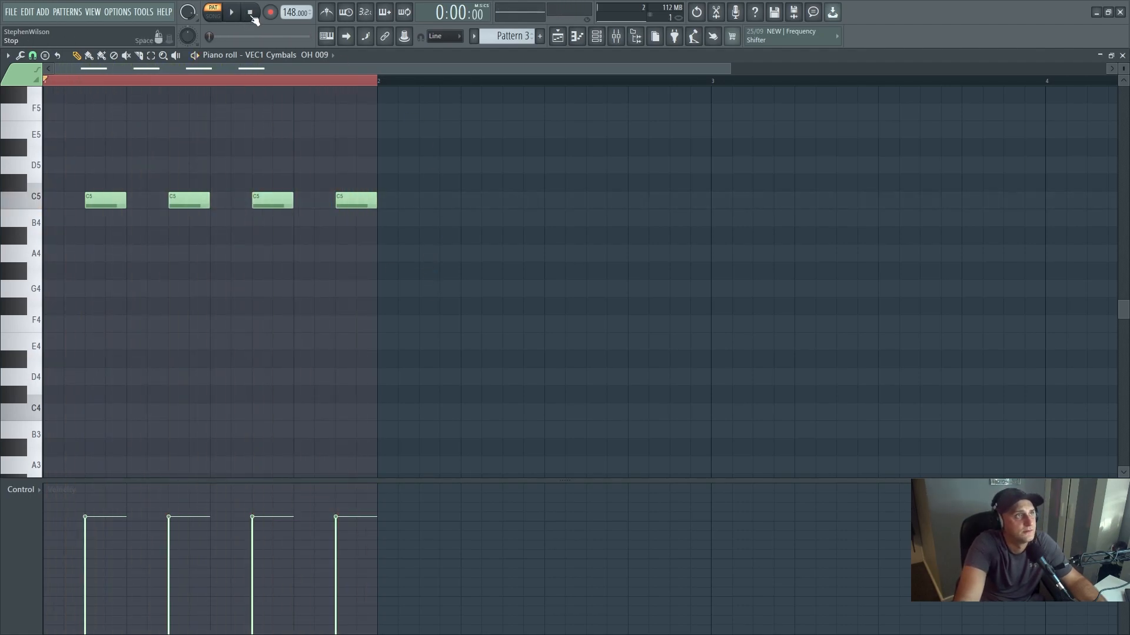
# - Open the playlist and rename Pattern 1 as Kick
pyautogui.click(559, 38)
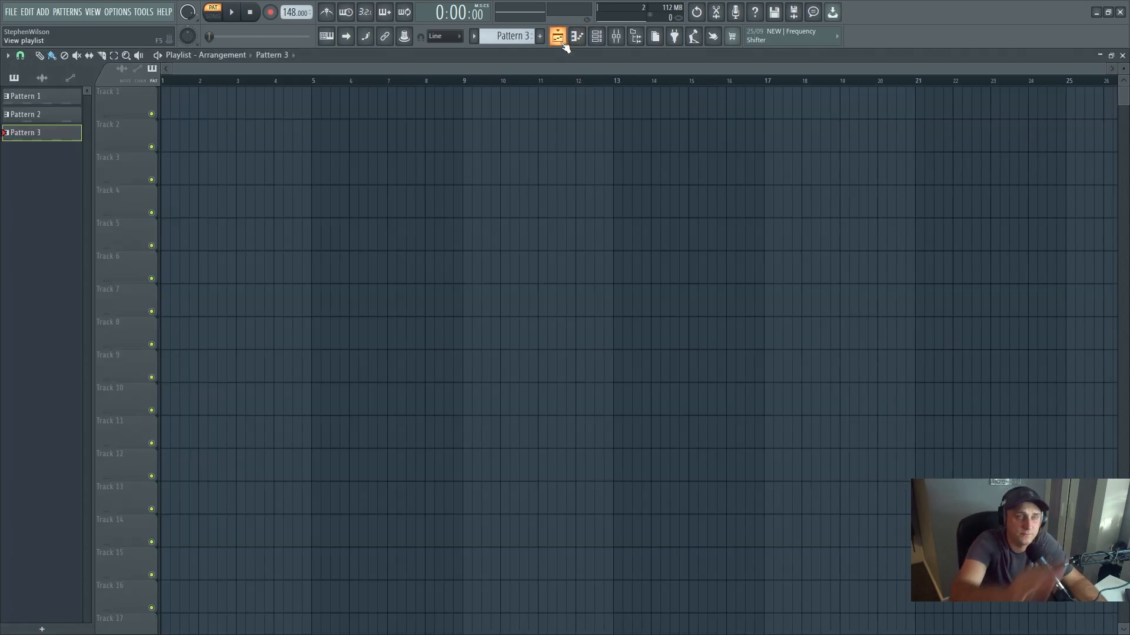
pyautogui.click(52, 99)
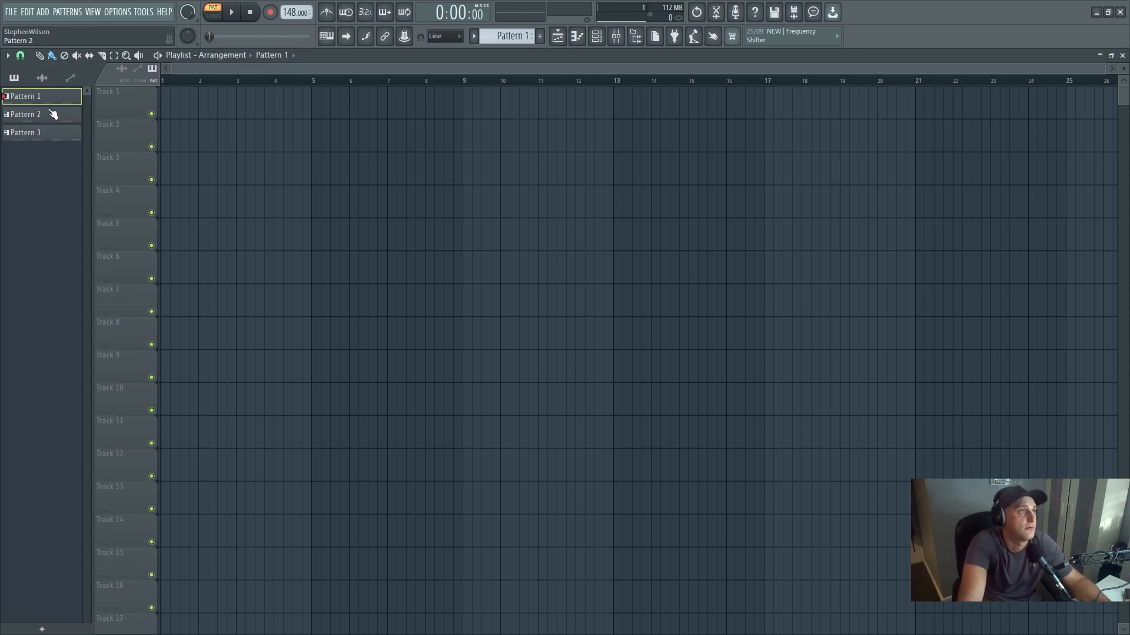
pyautogui.rightClick(42, 100)
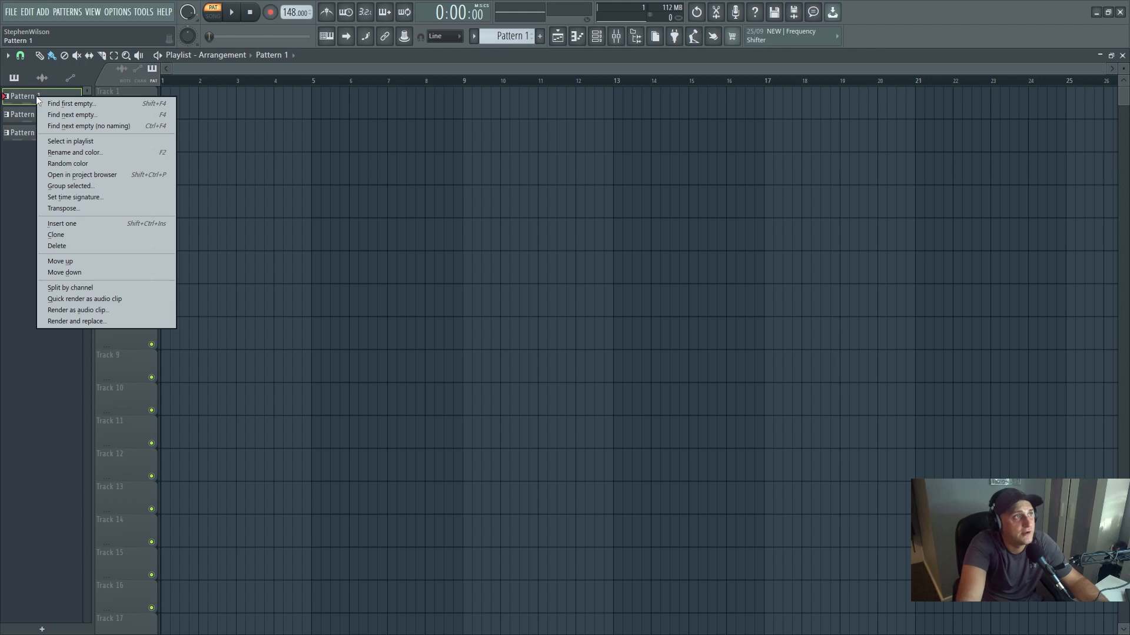
pyautogui.click(94, 153)
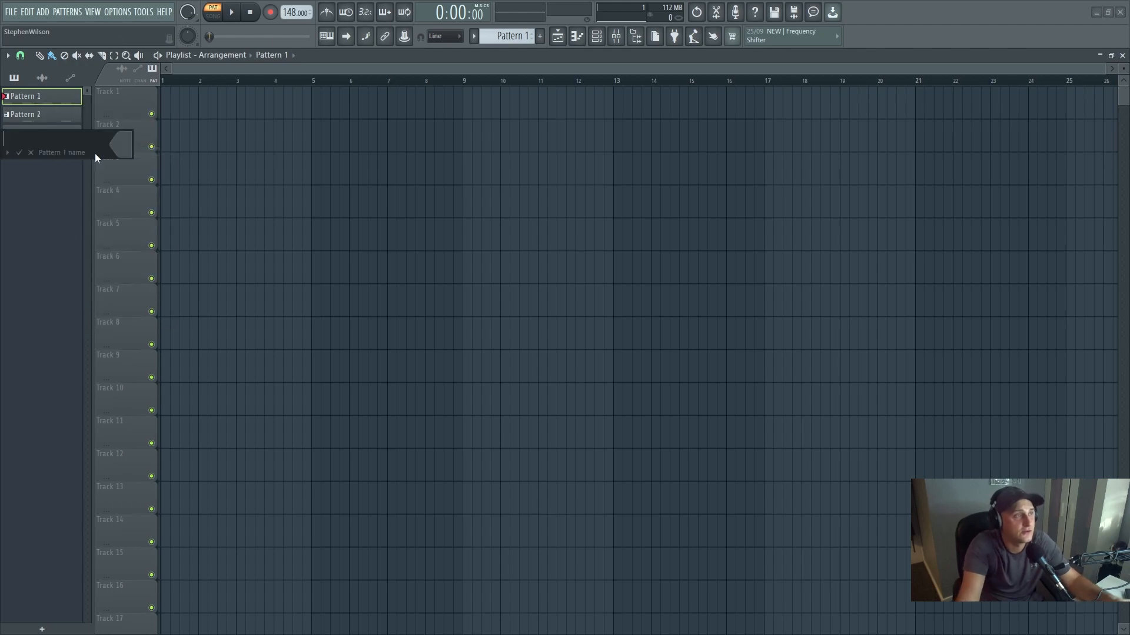
pyautogui.write('Kick')
pyautogui.press('Return')
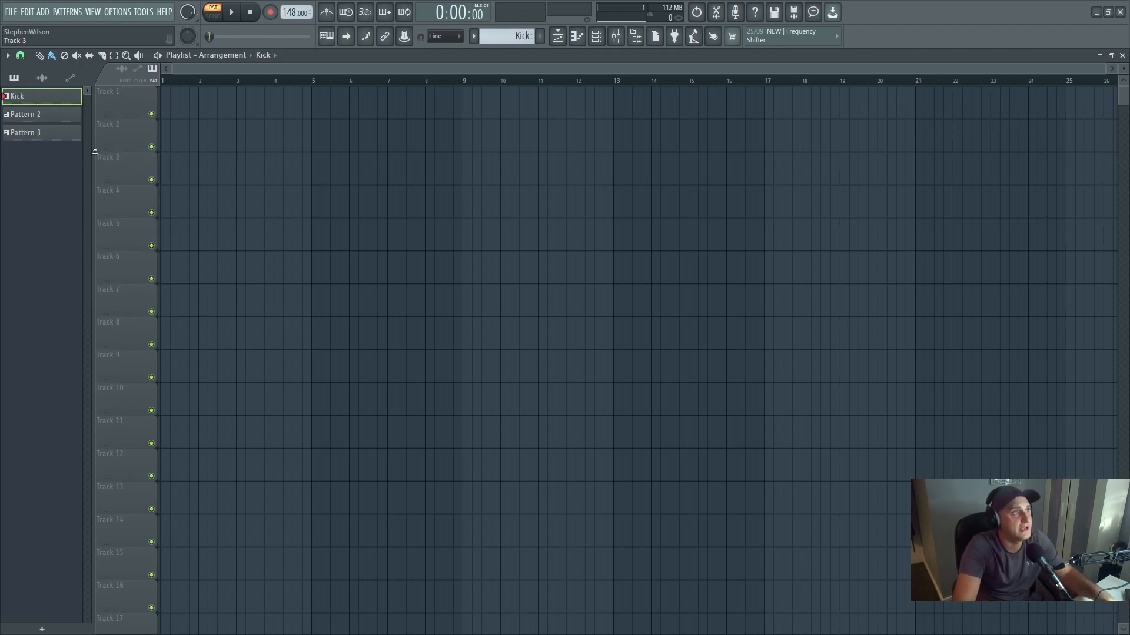
# - Rename Pattern 2 as Clap
pyautogui.rightClick(44, 119)
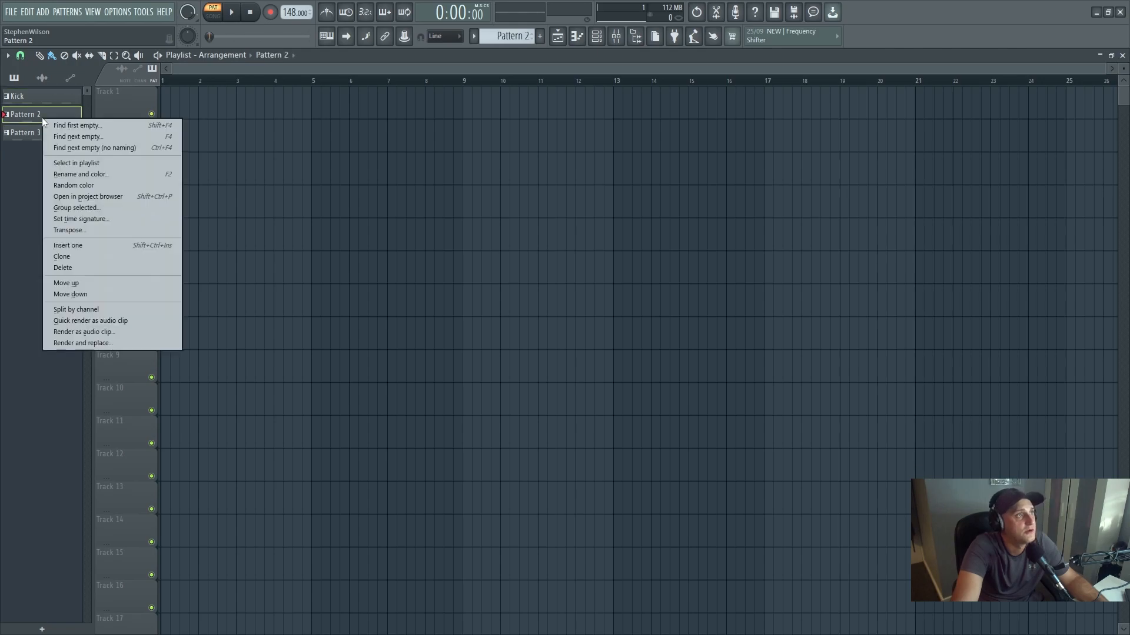
pyautogui.click(97, 181)
pyautogui.write('Clap')
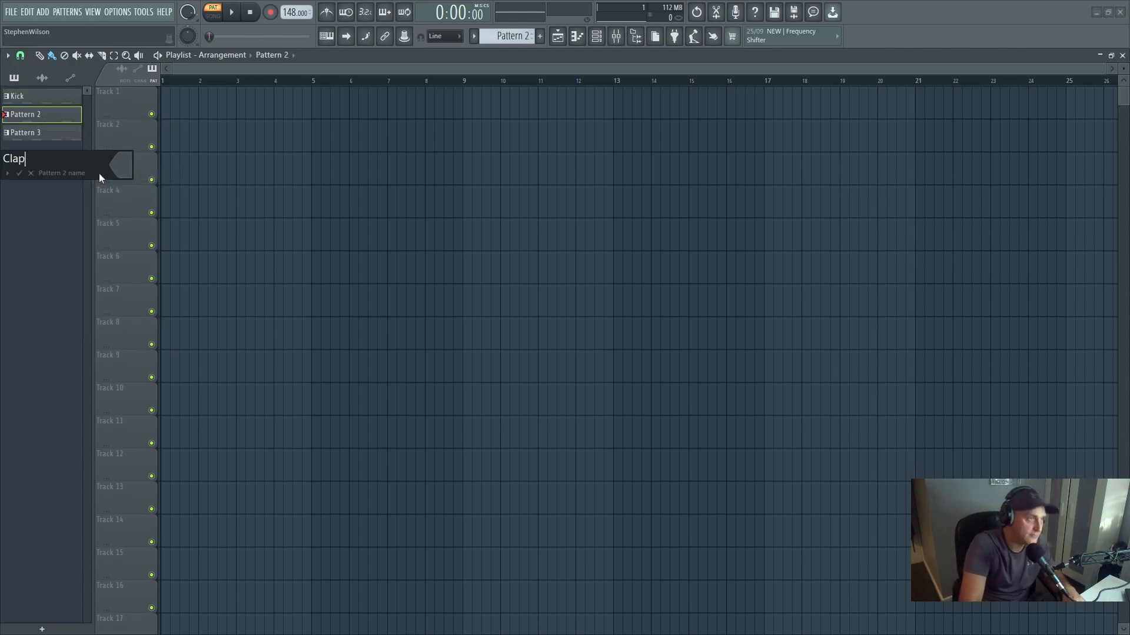
pyautogui.press('Return')
# - Rename Pattern 3 as Hi Hat
pyautogui.rightClick(37, 134)
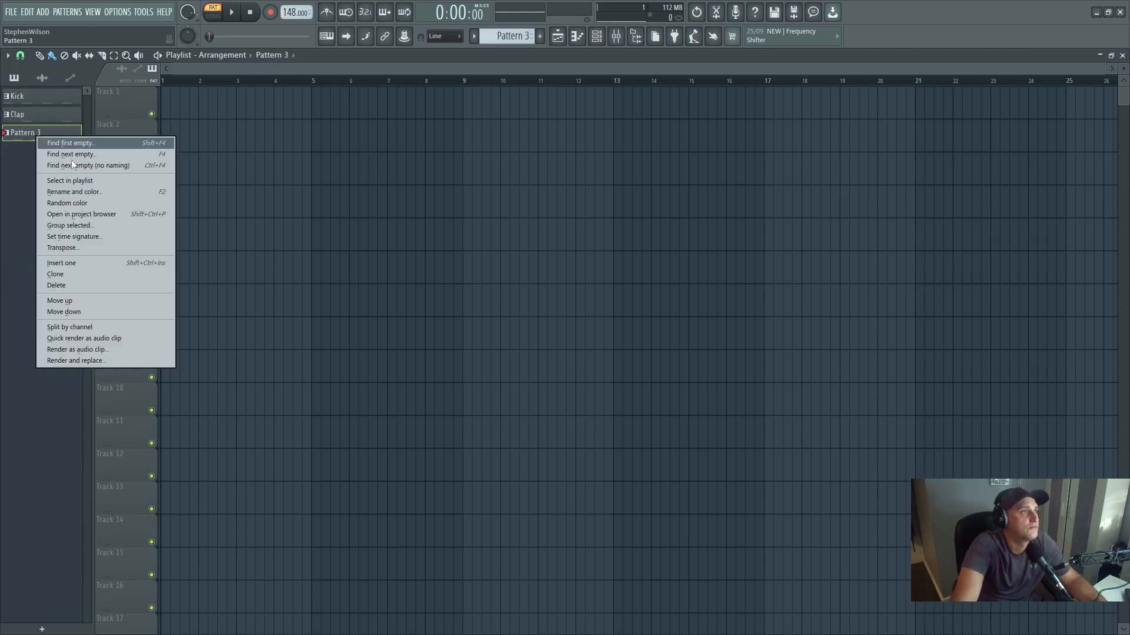
pyautogui.click(93, 189)
pyautogui.write('Hi Hat')
pyautogui.press('Return')
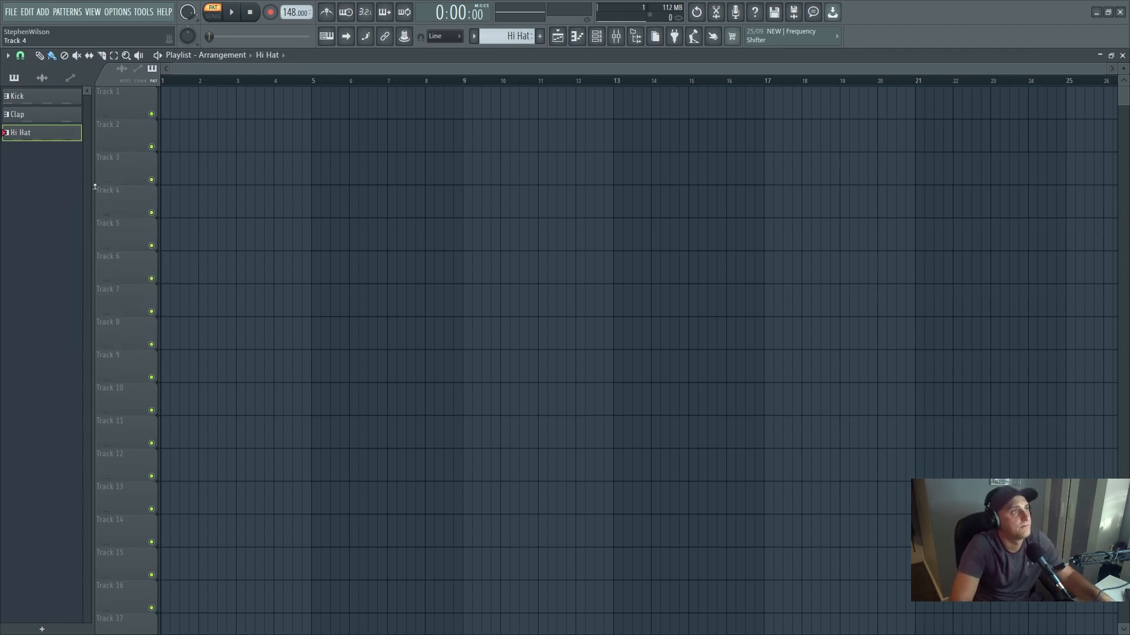
# - Place the Kick pattern on Track 1 of the playlist and repeat it across bars 1 to 8
pyautogui.click(63, 101)
pyautogui.moveTo(63, 104); pyautogui.dragTo(166, 113)
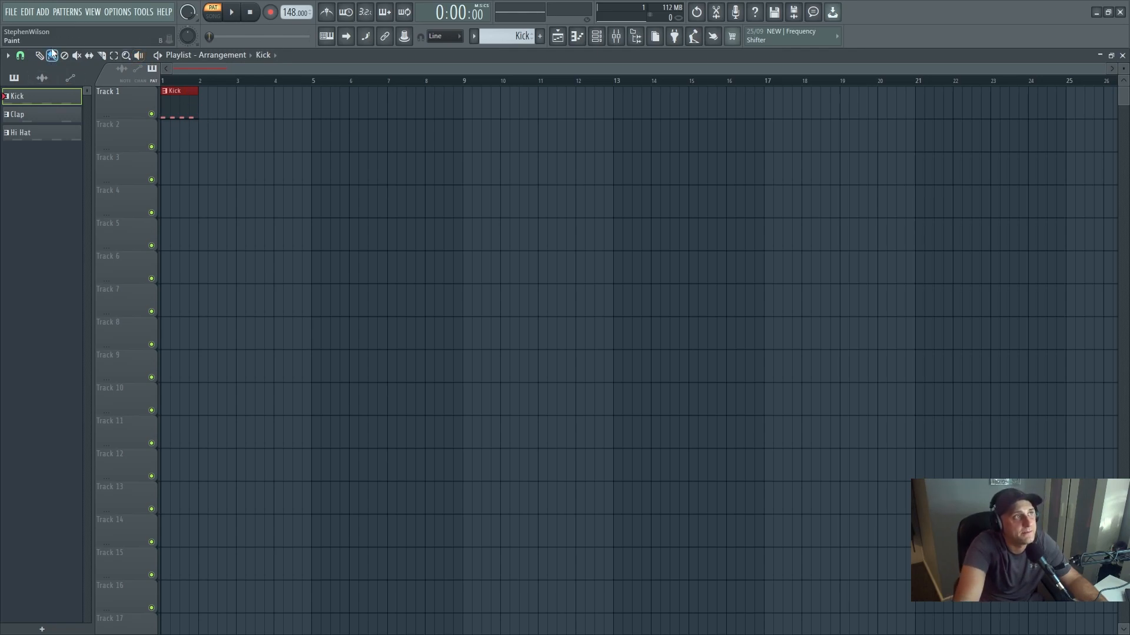
pyautogui.click(58, 55)
pyautogui.moveTo(204, 119); pyautogui.dragTo(434, 119)
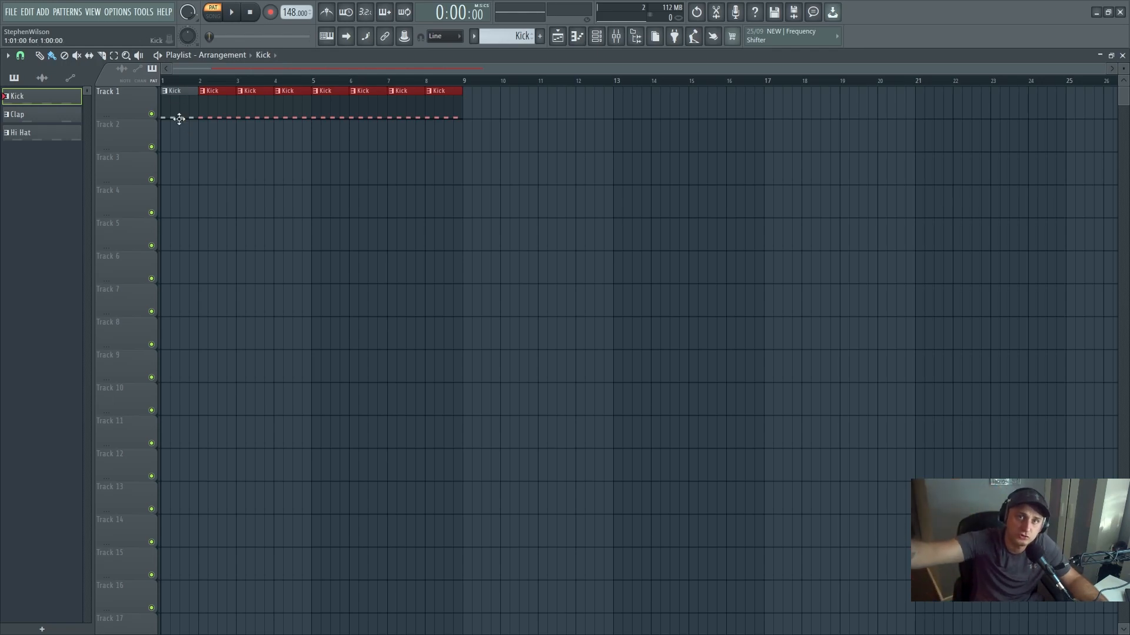
pyautogui.click(189, 167)
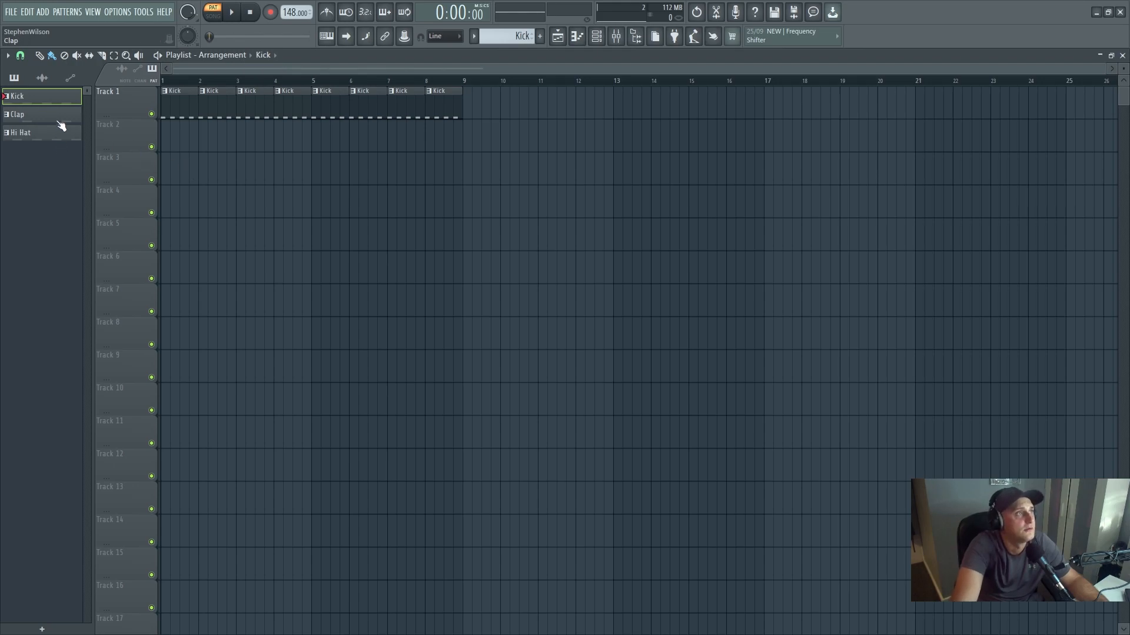
# - Place the Clap pattern on Track 2 and the Hi Hat pattern on Track 3, each repeated across bars 1 to 8
pyautogui.moveTo(52, 122)
pyautogui.mouseDown()
pyautogui.moveTo(107, 120)
pyautogui.moveTo(210, 148)
pyautogui.moveTo(373, 151)
pyautogui.moveTo(407, 186)
pyautogui.mouseUp()
pyautogui.moveTo(51, 133)
pyautogui.mouseDown()
pyautogui.moveTo(212, 181)
pyautogui.moveTo(459, 178)
pyautogui.mouseUp()
# - Switch playback to song mode, listen to the start of the arrangement and stop it
pyautogui.click(219, 18)
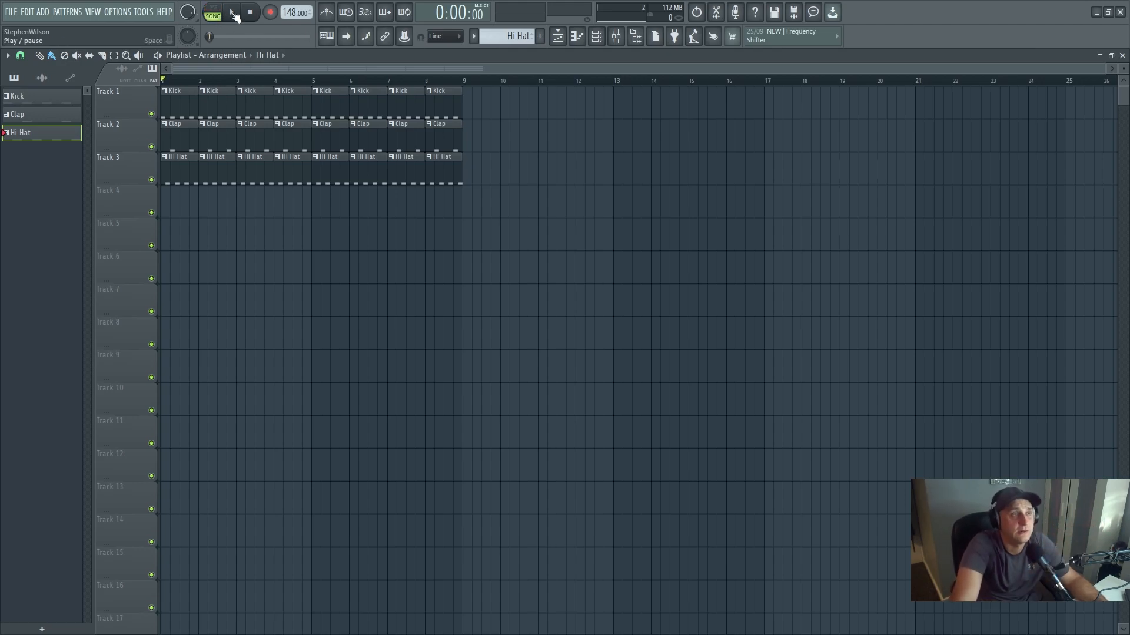
pyautogui.click(242, 13)
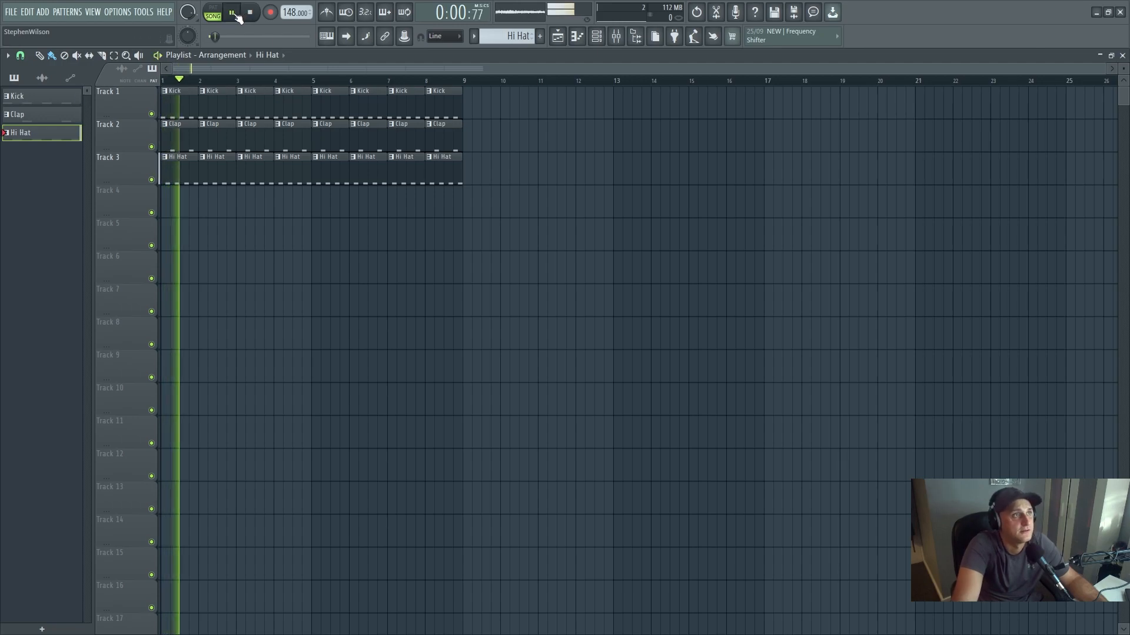
pyautogui.click(252, 14)
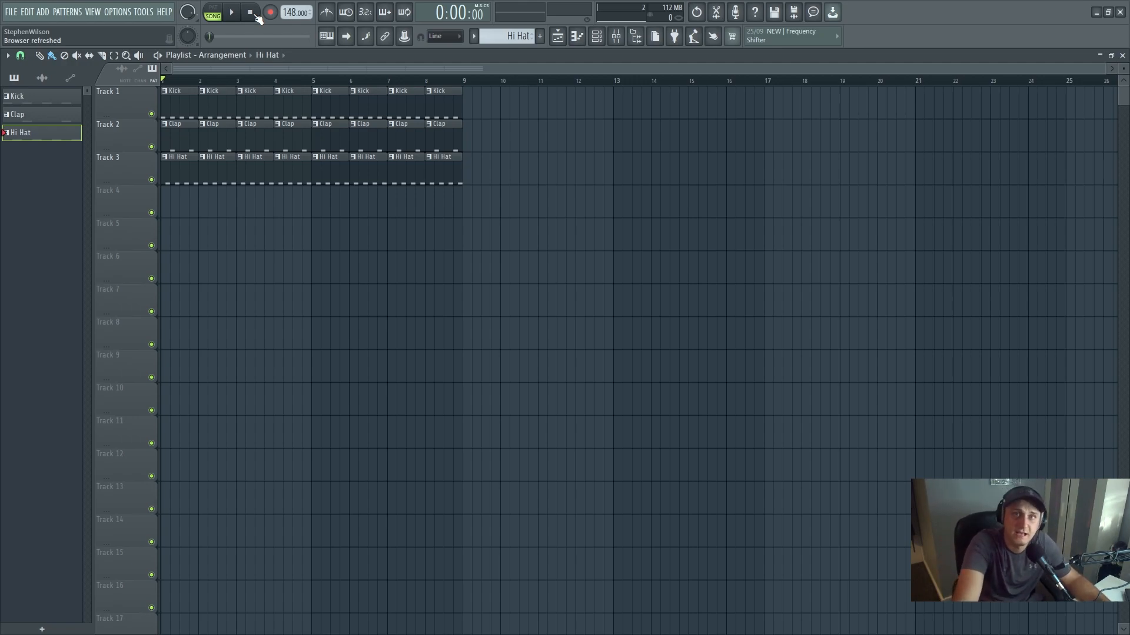
# - Show the channel rack, open the mixer from the first channel's mixer routing and rename Insert 1 as Kick
pyautogui.press('F6')
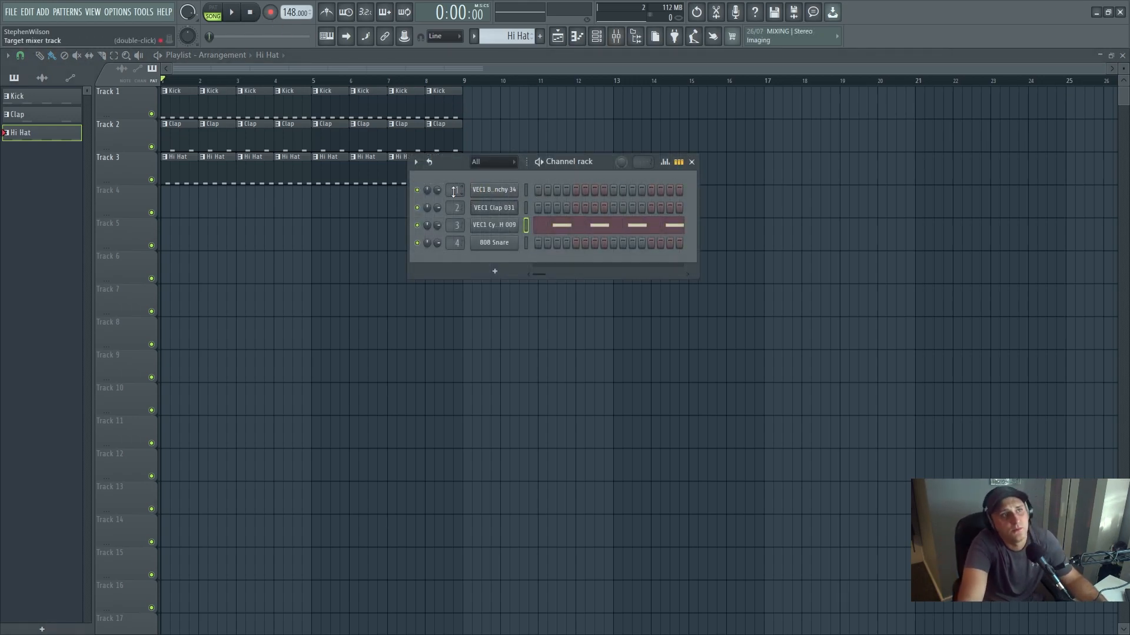
pyautogui.doubleClick(457, 190)
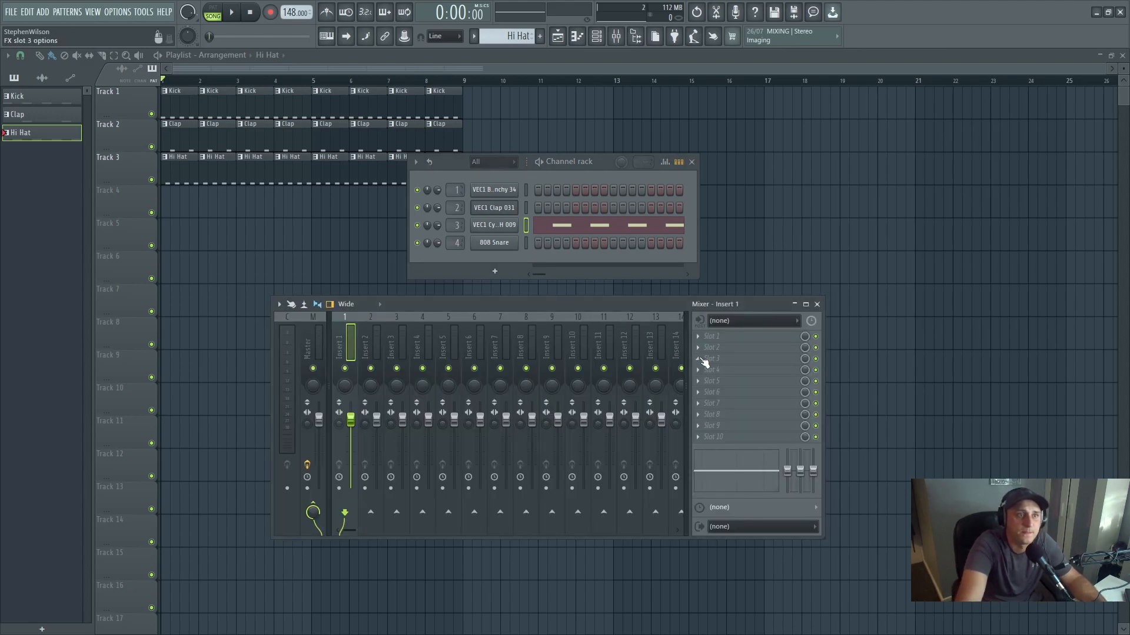
pyautogui.rightClick(347, 343)
pyautogui.click(387, 305)
pyautogui.write('K')
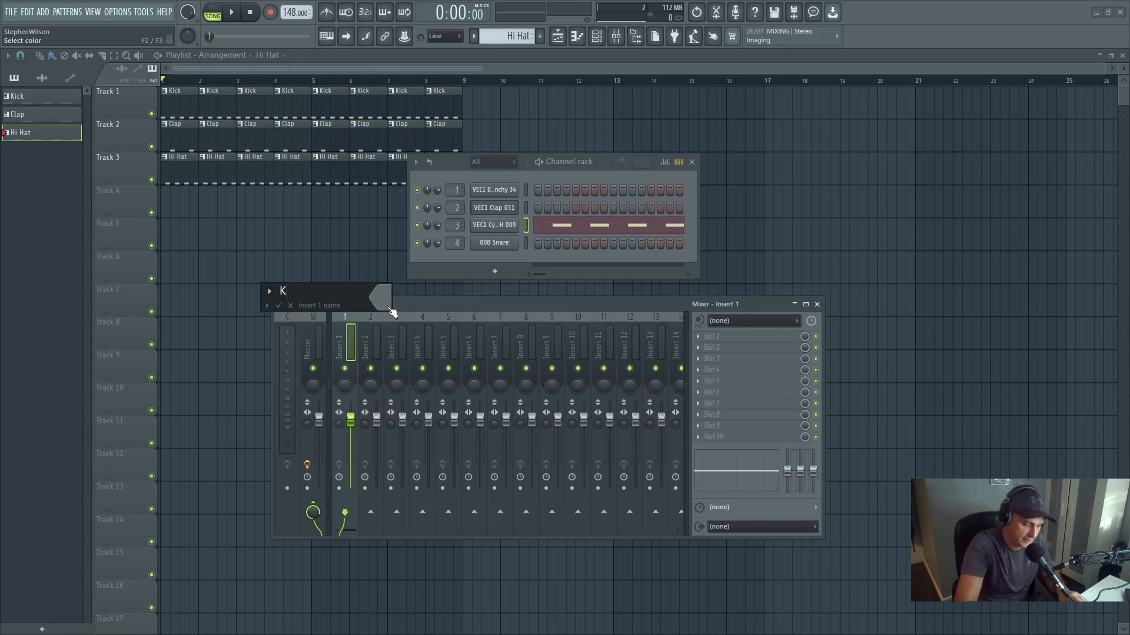
pyautogui.write('ick')
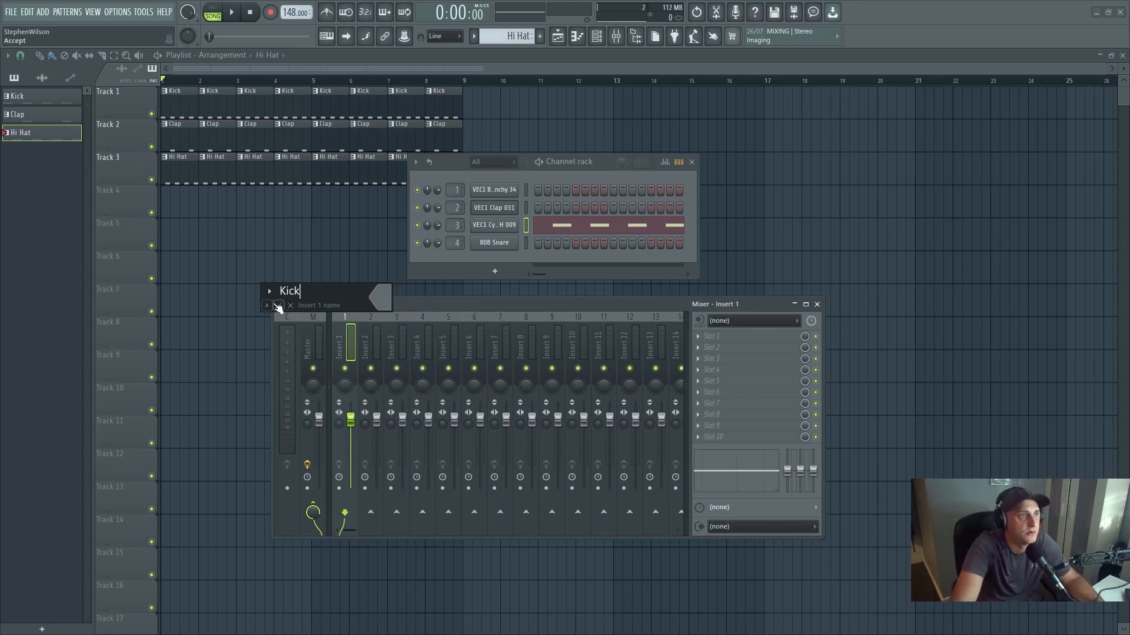
pyautogui.click(279, 306)
# - Rename mixer track Insert 2 as Clap
pyautogui.rightClick(368, 347)
pyautogui.click(407, 313)
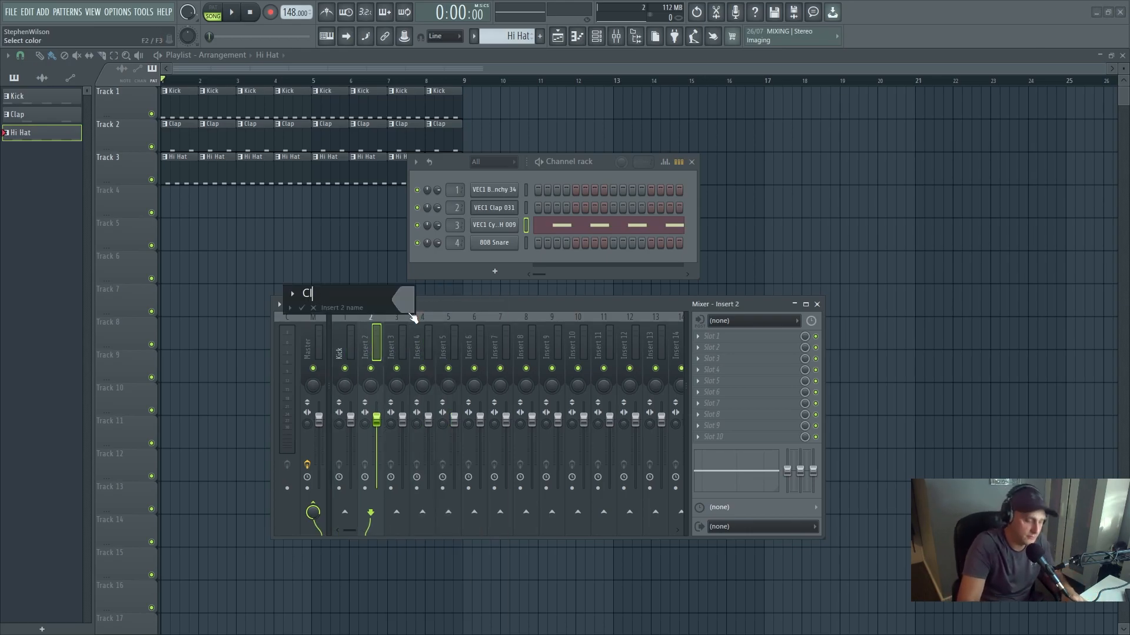
pyautogui.write('Clap')
pyautogui.press('Return')
# - Rename mixer track Insert 3 as Hi Hat
pyautogui.rightClick(398, 346)
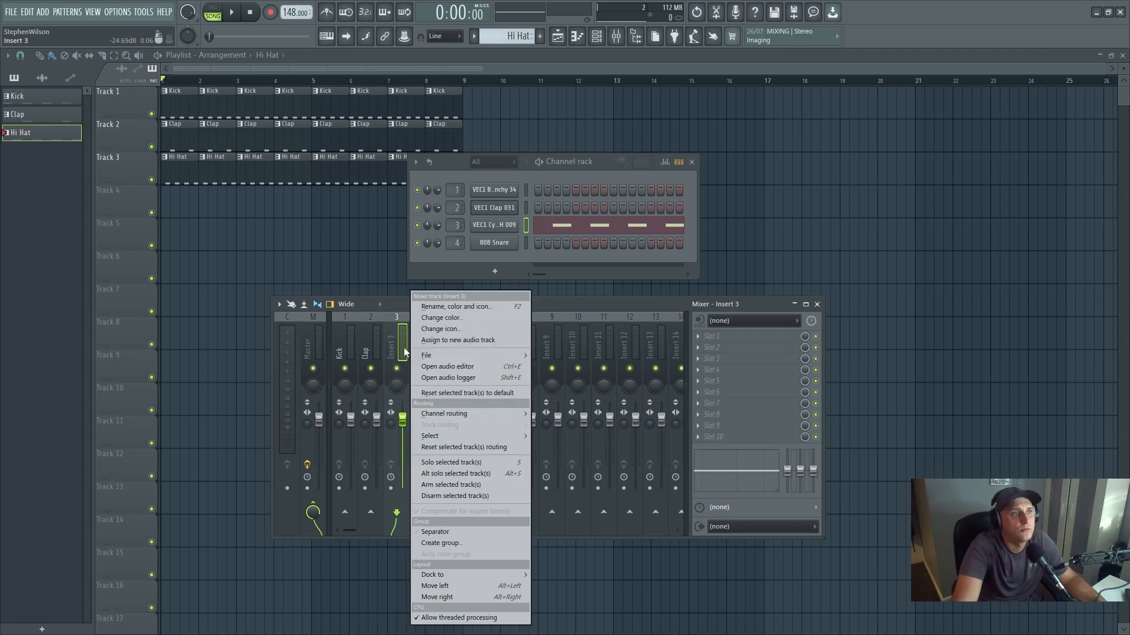
pyautogui.click(468, 307)
pyautogui.write('Hi Ha')
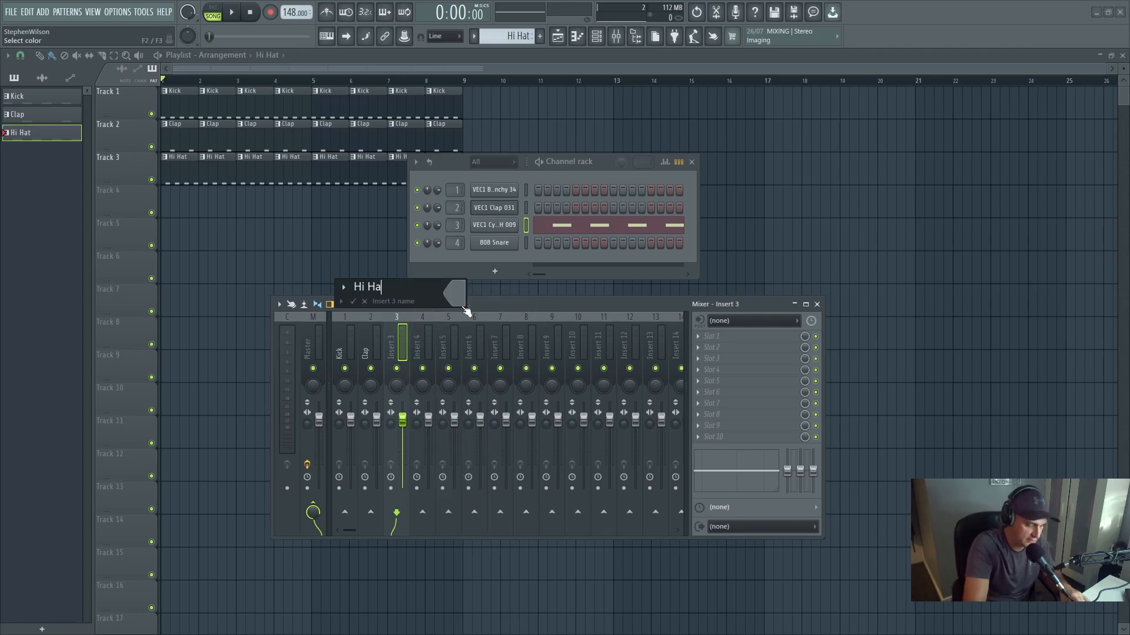
pyautogui.write('t')
pyautogui.press('Return')
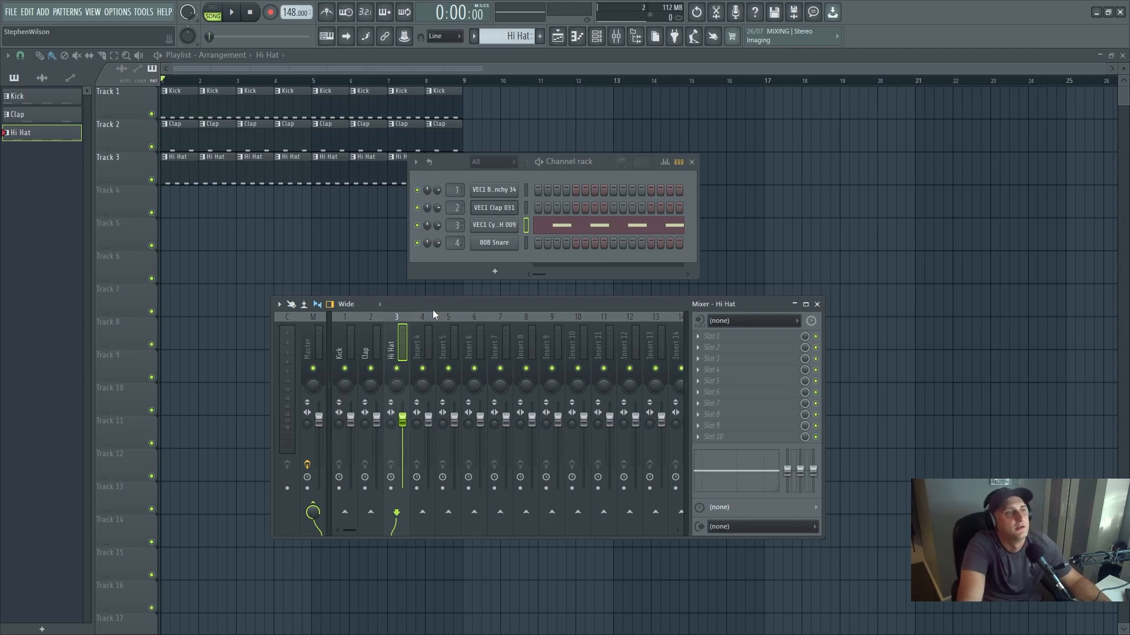
# - Solo the Kick mixer track and play back the song briefly to hear it alone
pyautogui.click(344, 347)
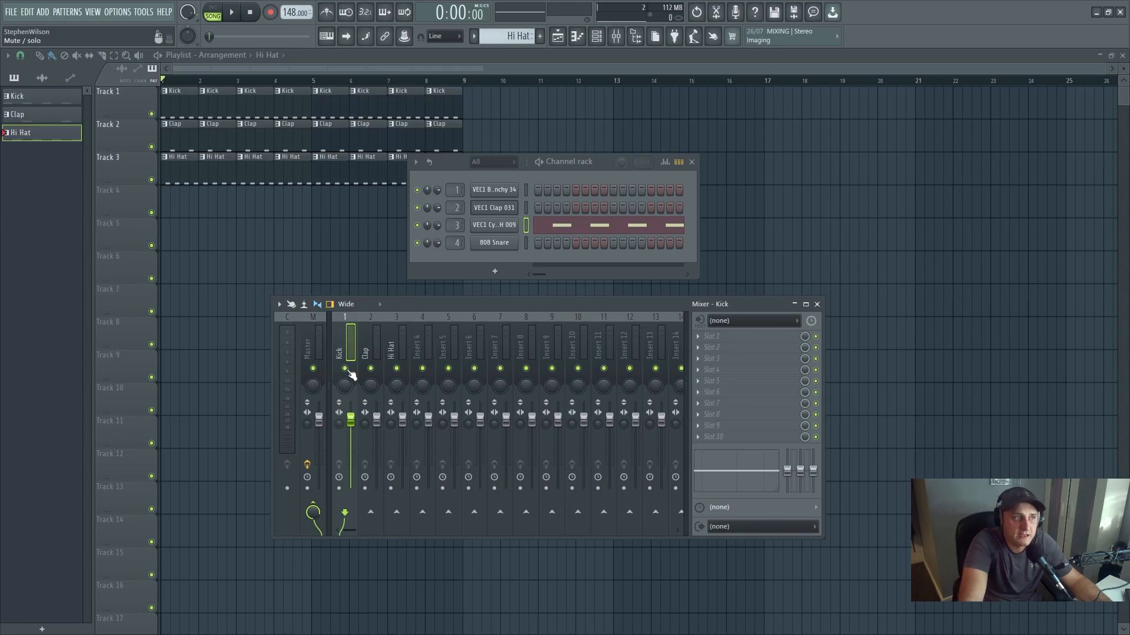
pyautogui.rightClick(346, 369)
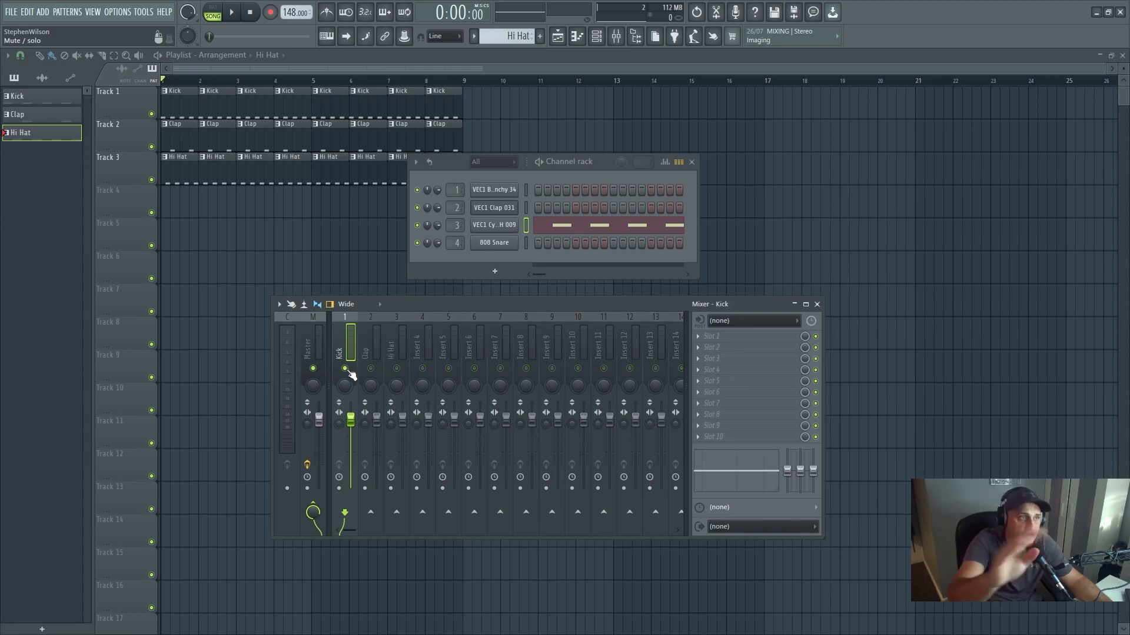
pyautogui.click(232, 12)
pyautogui.click(240, 12)
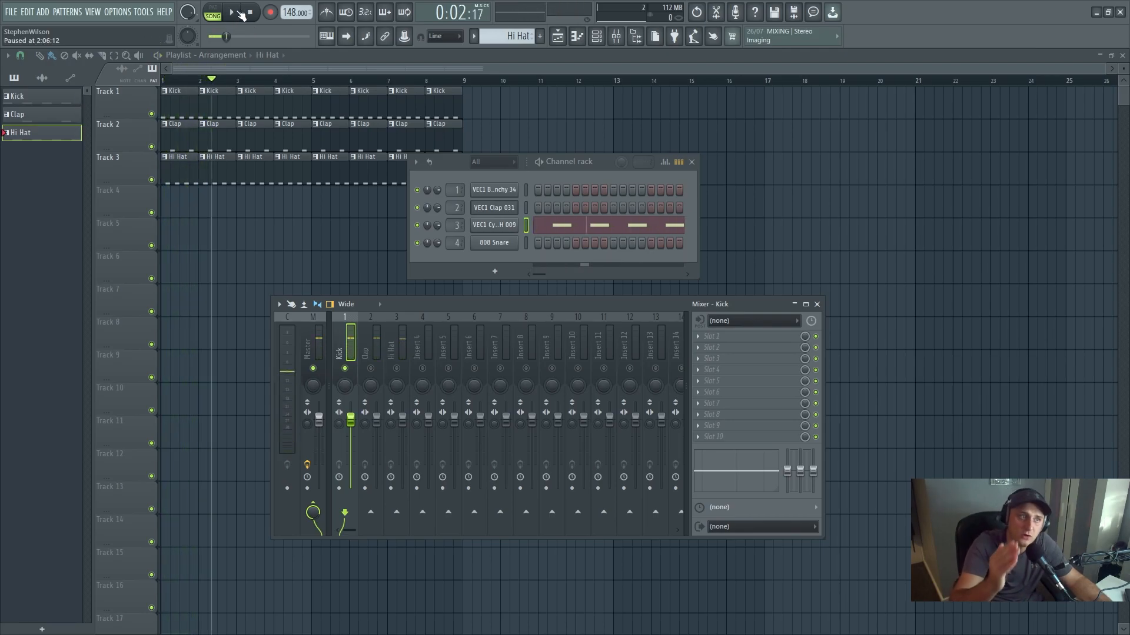
# - Load Fruity Parametric EQ 2 into effect slot 1 of the Kick track and move its window over the mixer
pyautogui.click(704, 340)
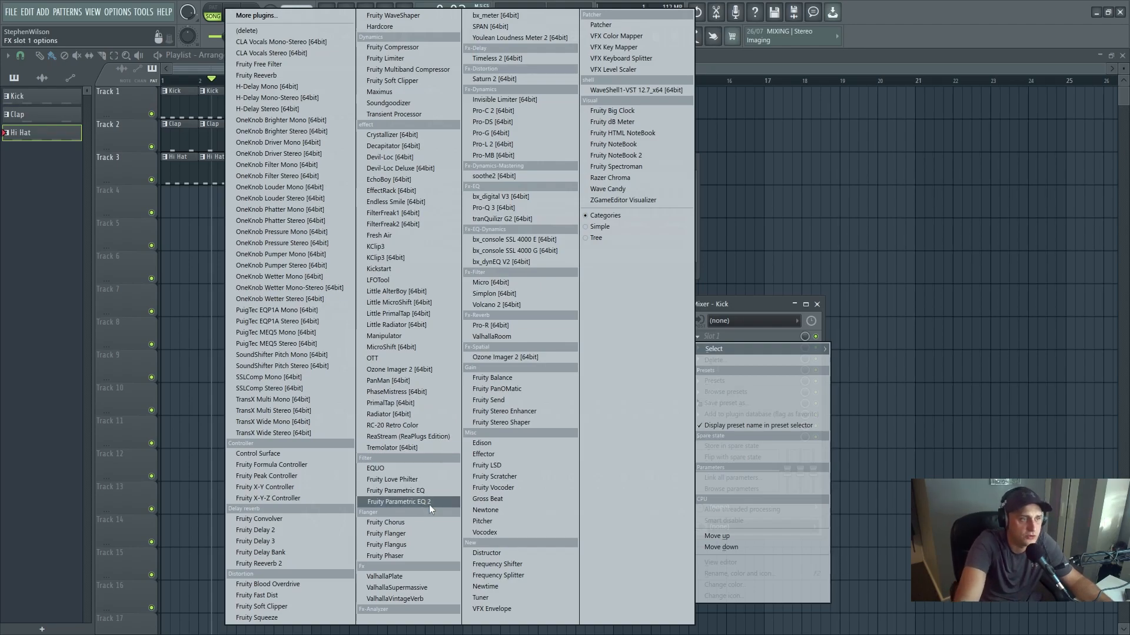
pyautogui.click(394, 501)
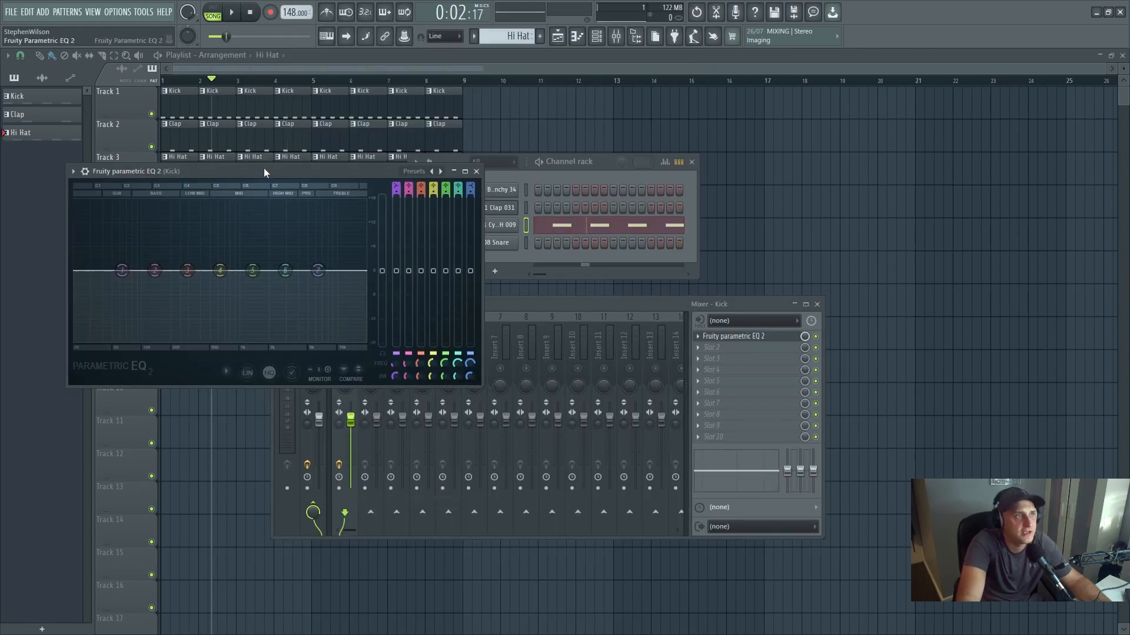
pyautogui.moveTo(264, 170); pyautogui.dragTo(464, 171)
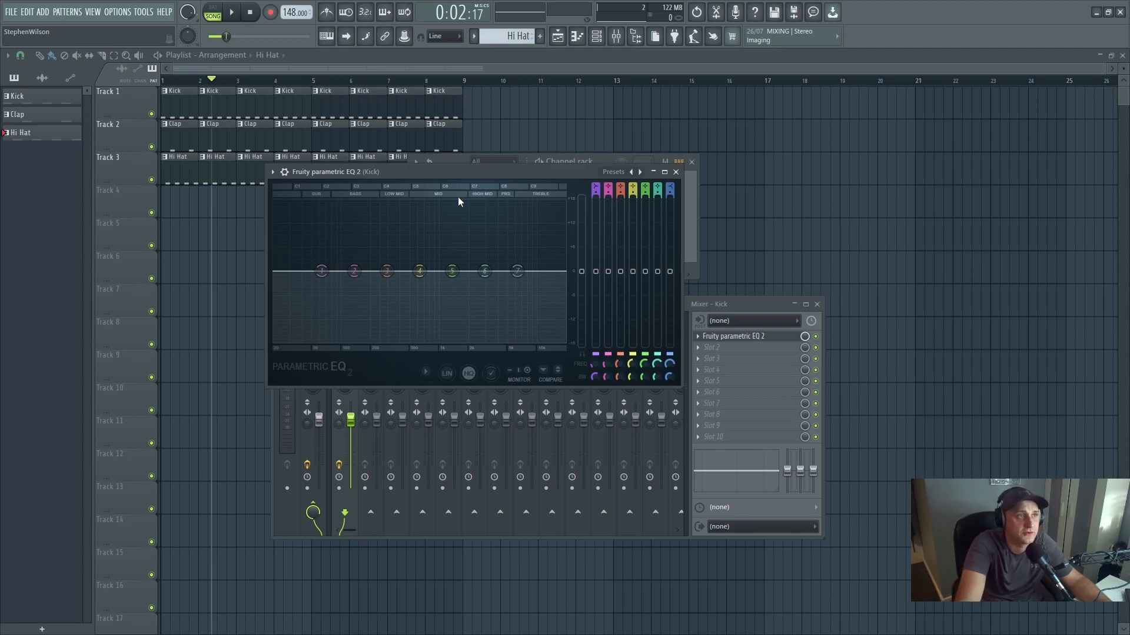
# - Change band 1 of the Kick's Fruity Parametric EQ 2 to high pass and lower its frequency to about 46 Hz
pyautogui.rightClick(323, 276)
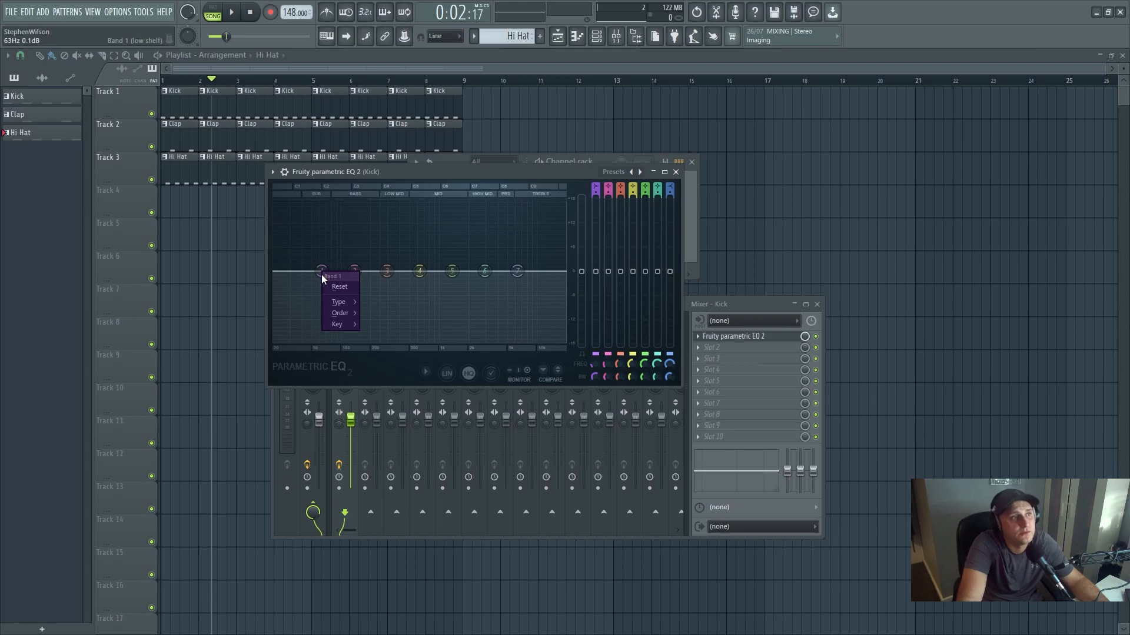
pyautogui.click(322, 274)
pyautogui.rightClick(323, 272)
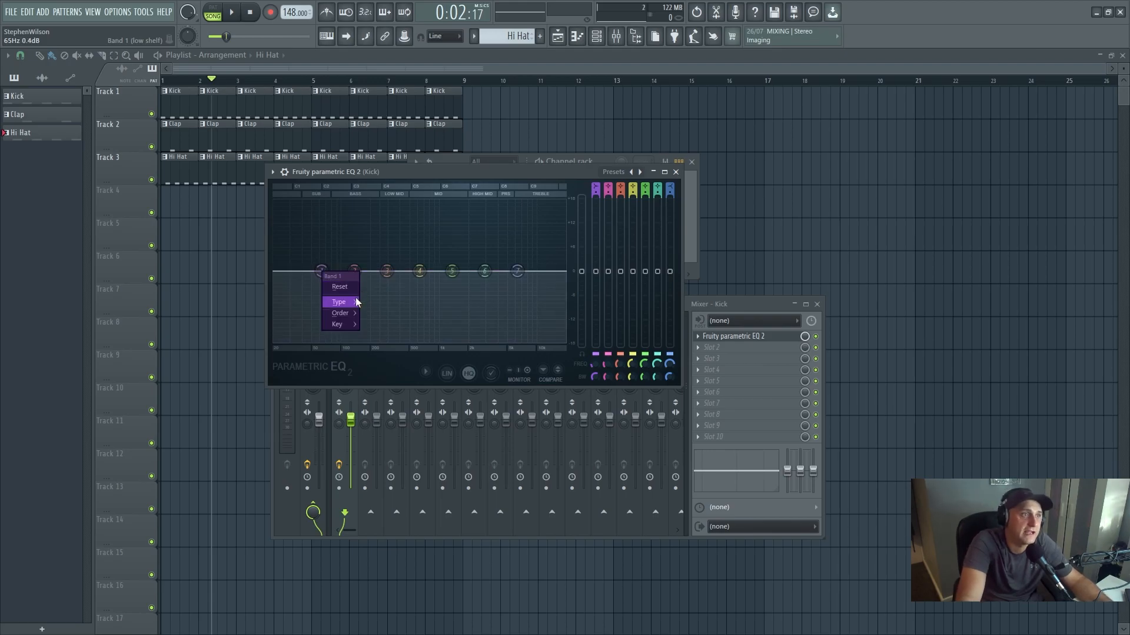
pyautogui.moveTo(350, 302)
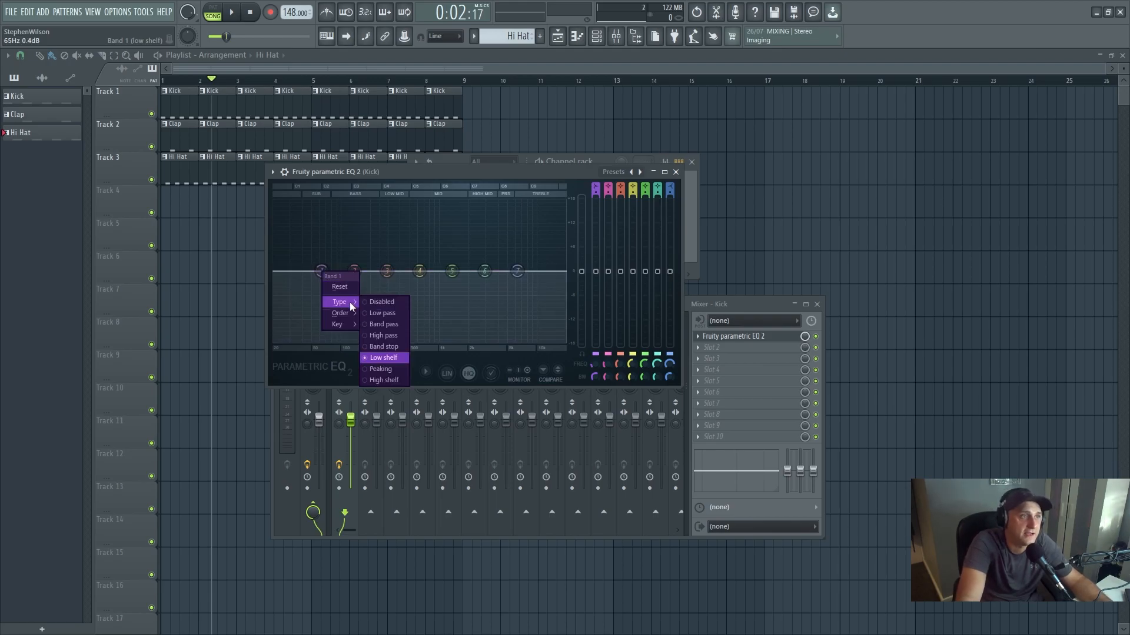
pyautogui.click(390, 336)
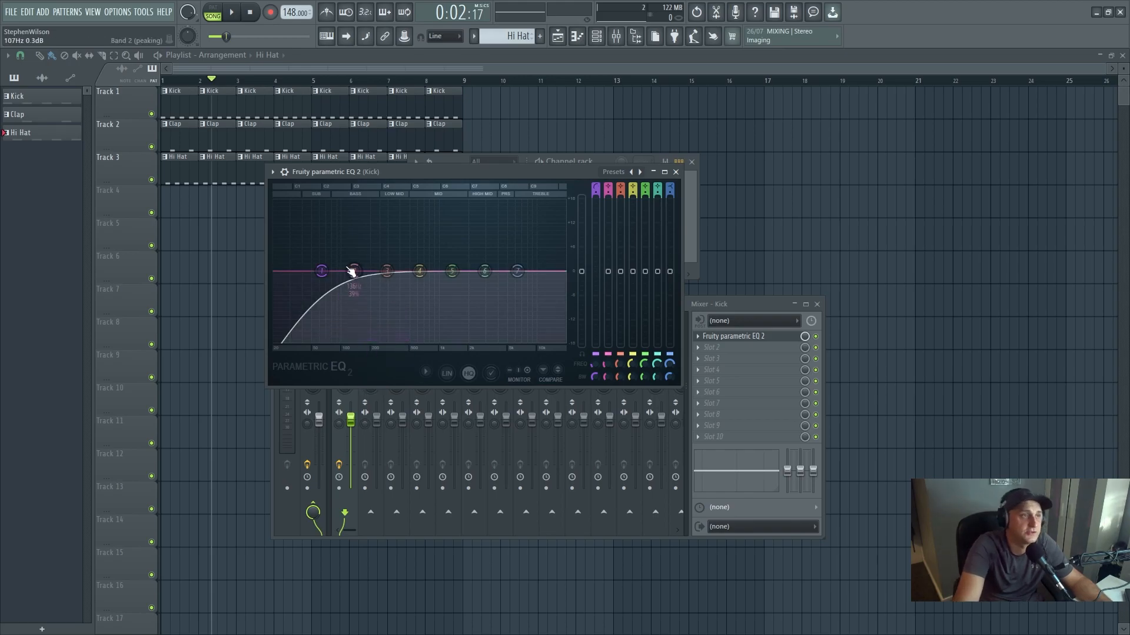
pyautogui.moveTo(323, 271); pyautogui.dragTo(308, 272)
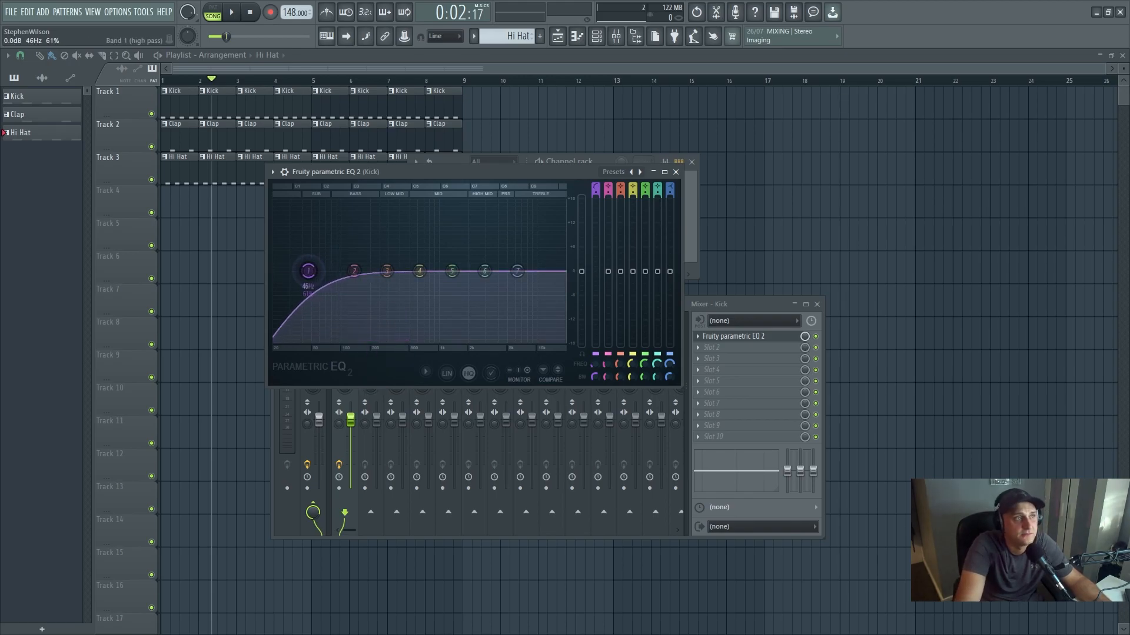
pyautogui.click(249, 12)
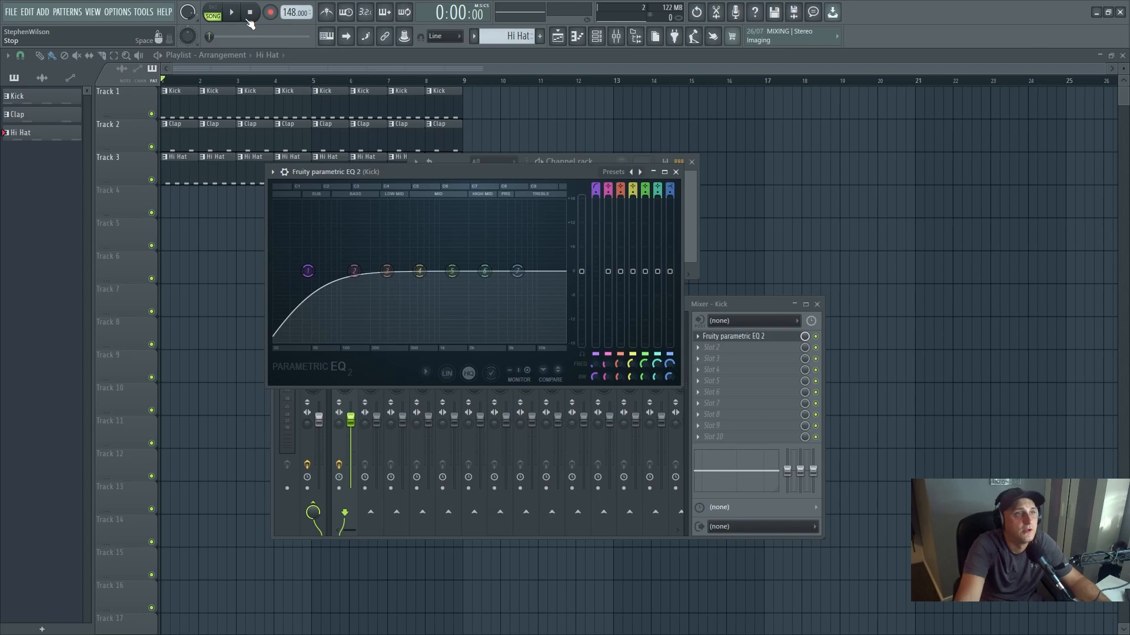
# - Load Pro-Q 3 into effect slot 2 of the Kick track and arrange both EQ windows side by side
pyautogui.click(709, 347)
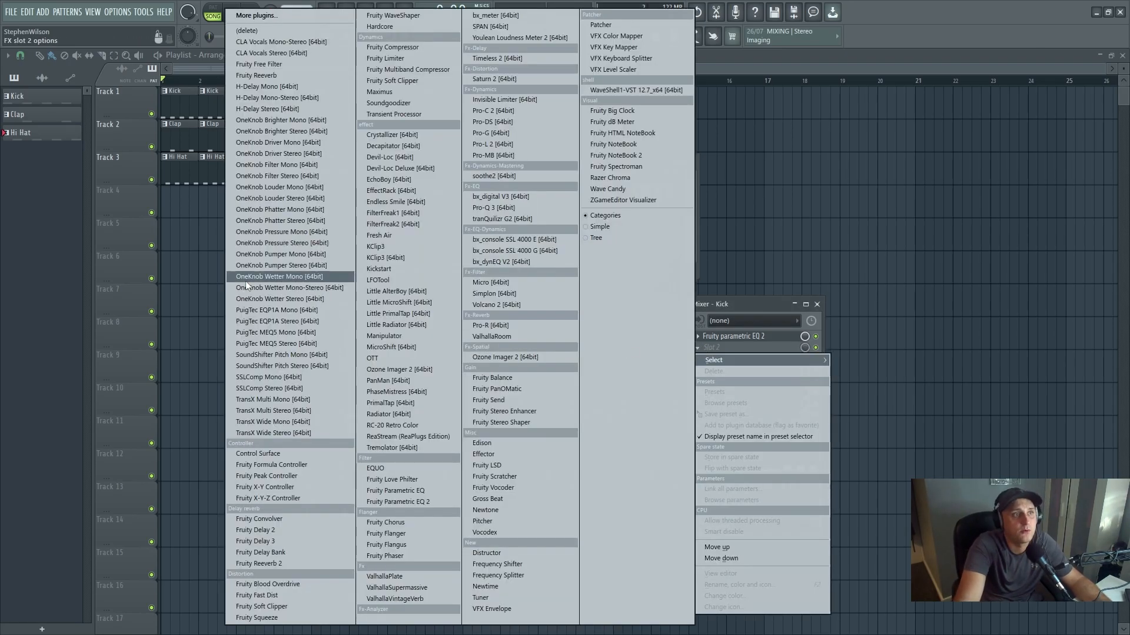
pyautogui.click(503, 207)
pyautogui.moveTo(363, 197); pyautogui.dragTo(764, 188)
pyautogui.moveTo(467, 180); pyautogui.dragTo(402, 202)
pyautogui.moveTo(709, 193); pyautogui.dragTo(821, 182)
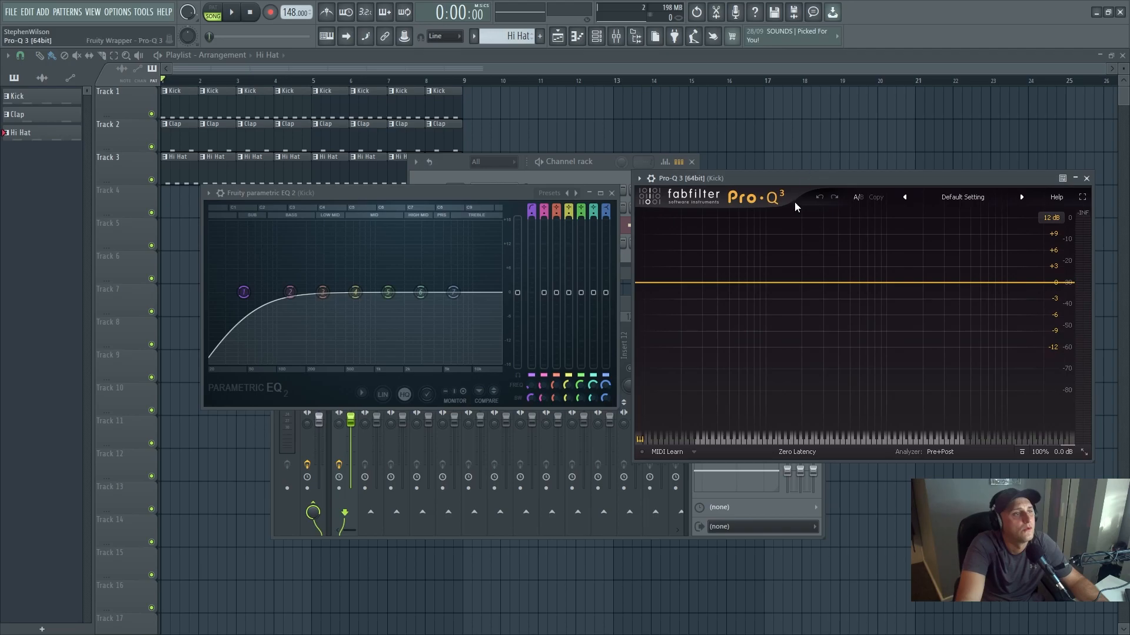
# - Add a 12 dB/oct low-cut band at about 25 Hz to the Kick's Pro-Q 3, replacing the first trial band
pyautogui.click(670, 283)
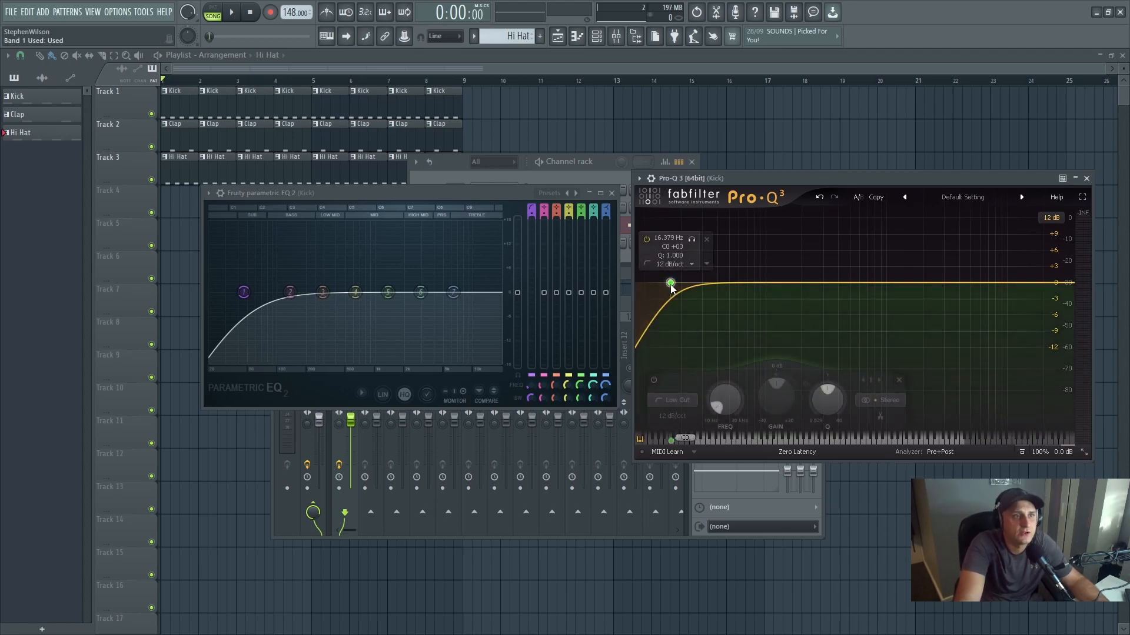
pyautogui.click(706, 240)
pyautogui.click(658, 286)
pyautogui.moveTo(660, 292); pyautogui.dragTo(694, 283)
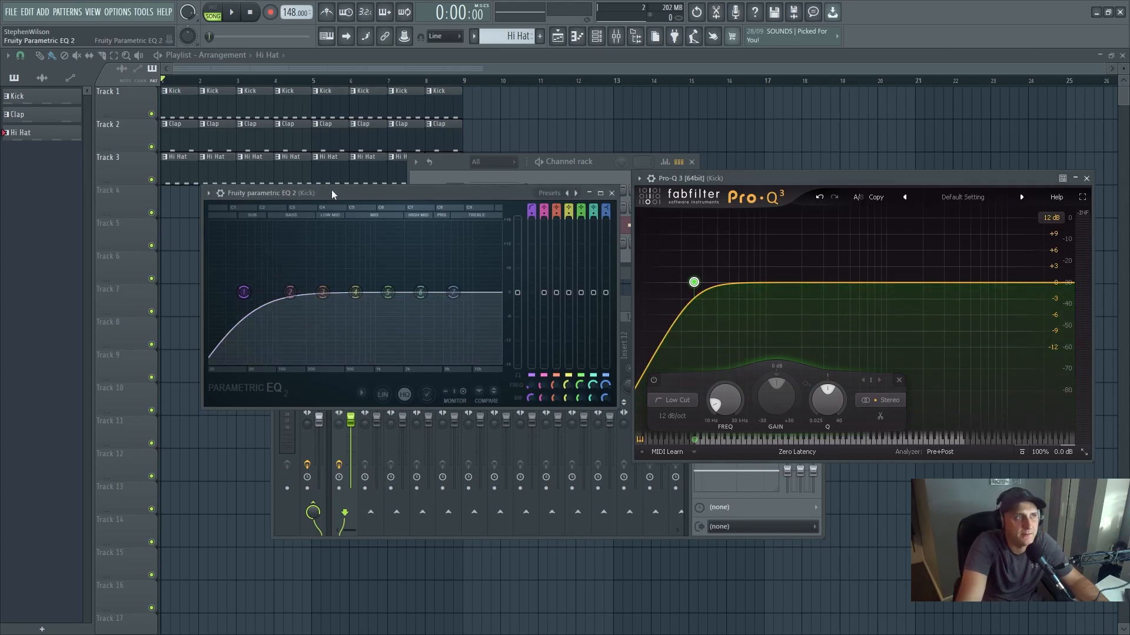
# - Play back the Kick and compare its frequency spectrum in Fruity Parametric EQ 2 and Pro-Q 3
pyautogui.moveTo(331, 190); pyautogui.dragTo(334, 189)
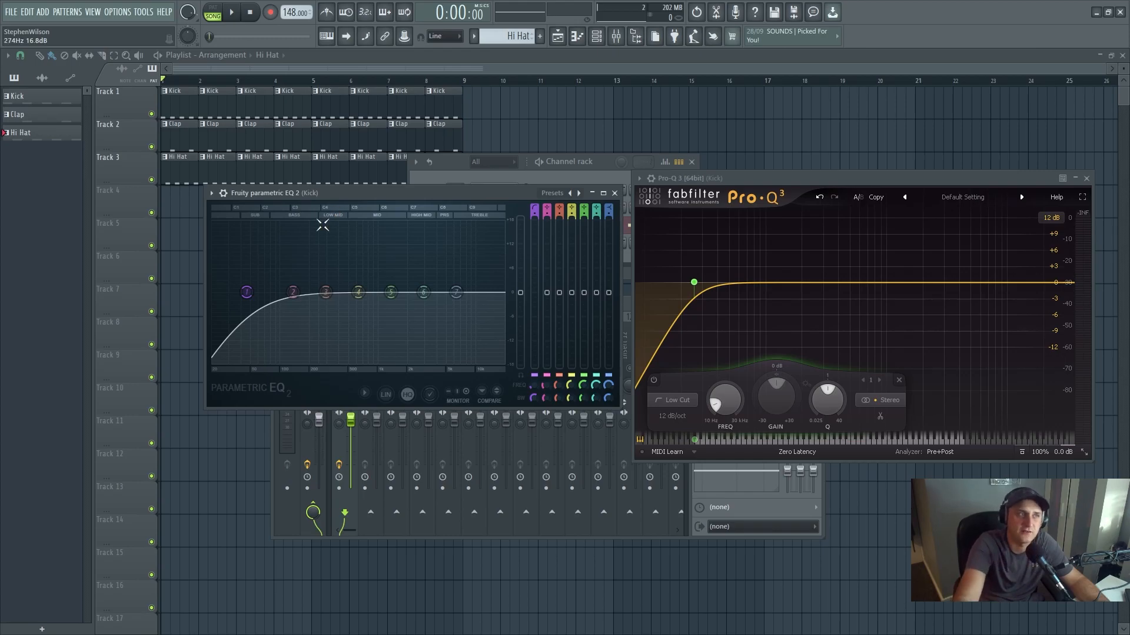
pyautogui.click(235, 13)
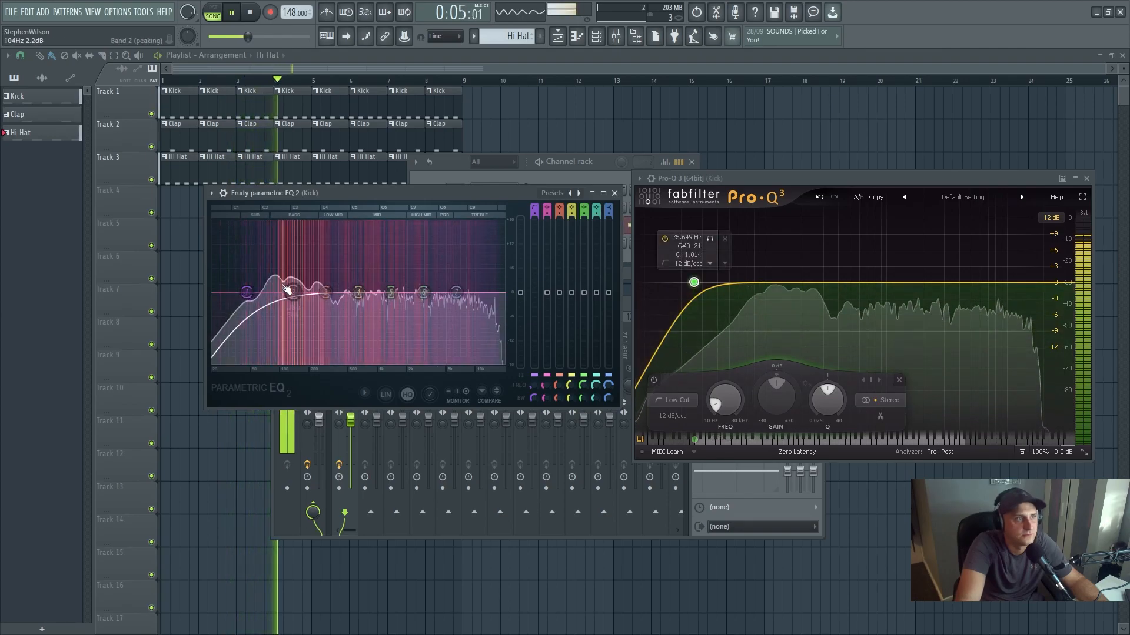
pyautogui.click(235, 14)
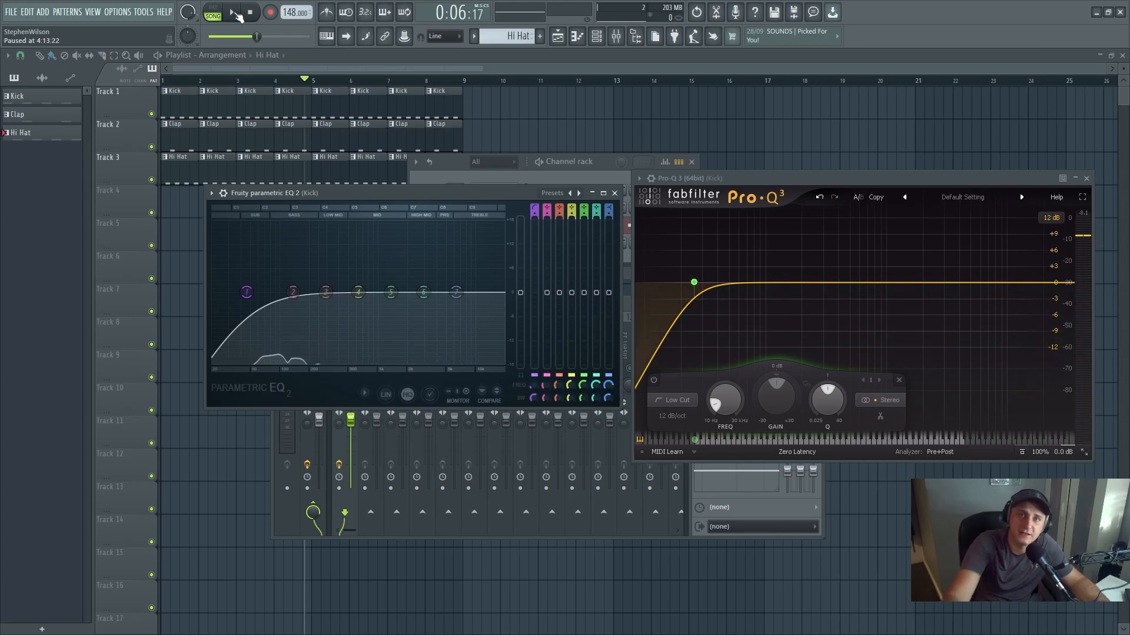
pyautogui.press('space')
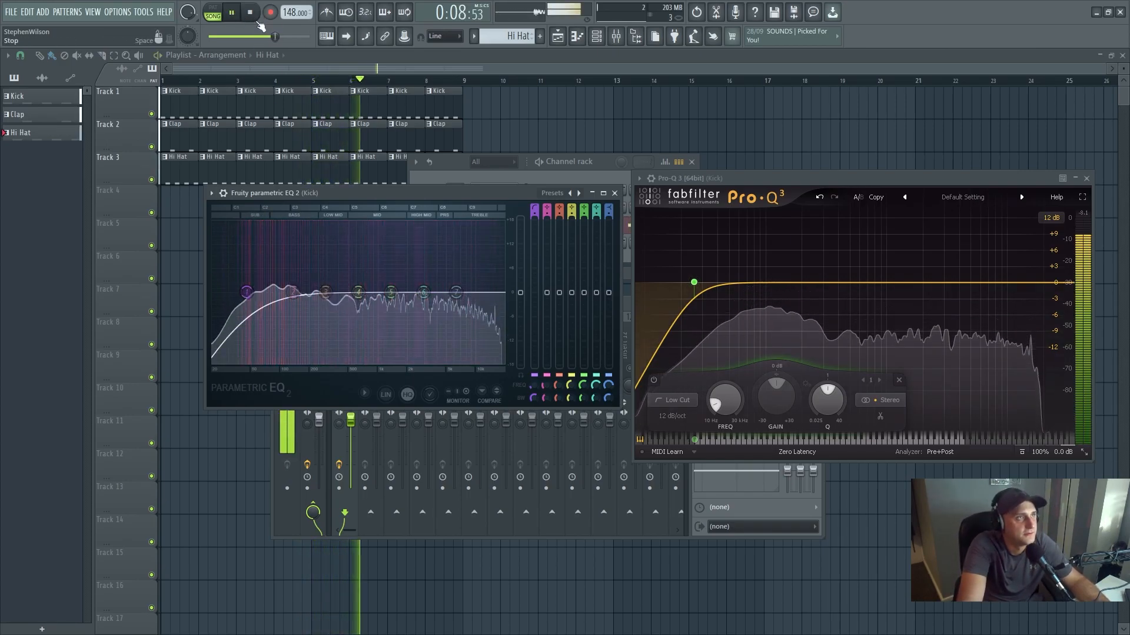
pyautogui.press('space')
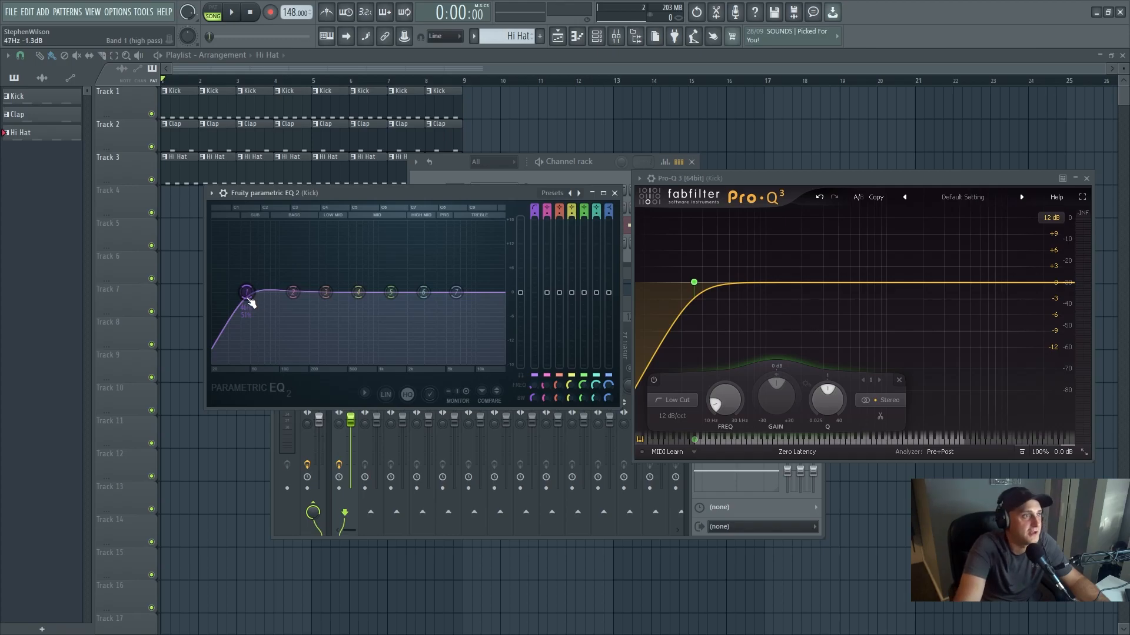
# - Adjust the bandwidth of the high-pass band in the Kick's Fruity Parametric EQ 2
pyautogui.scroll(-3, 246, 294)
pyautogui.scroll(3, 252, 302)
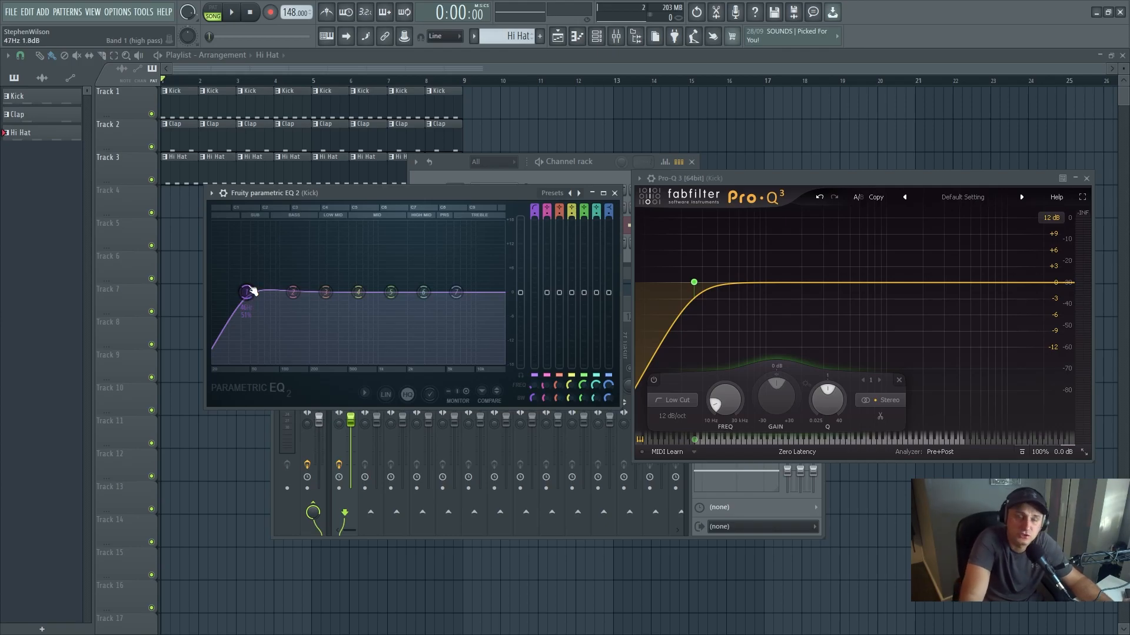
# - Review the audio settings: available devices, the FL Studio ASIO buffer length options and the mixer's resampling quality choices
pyautogui.click(126, 12)
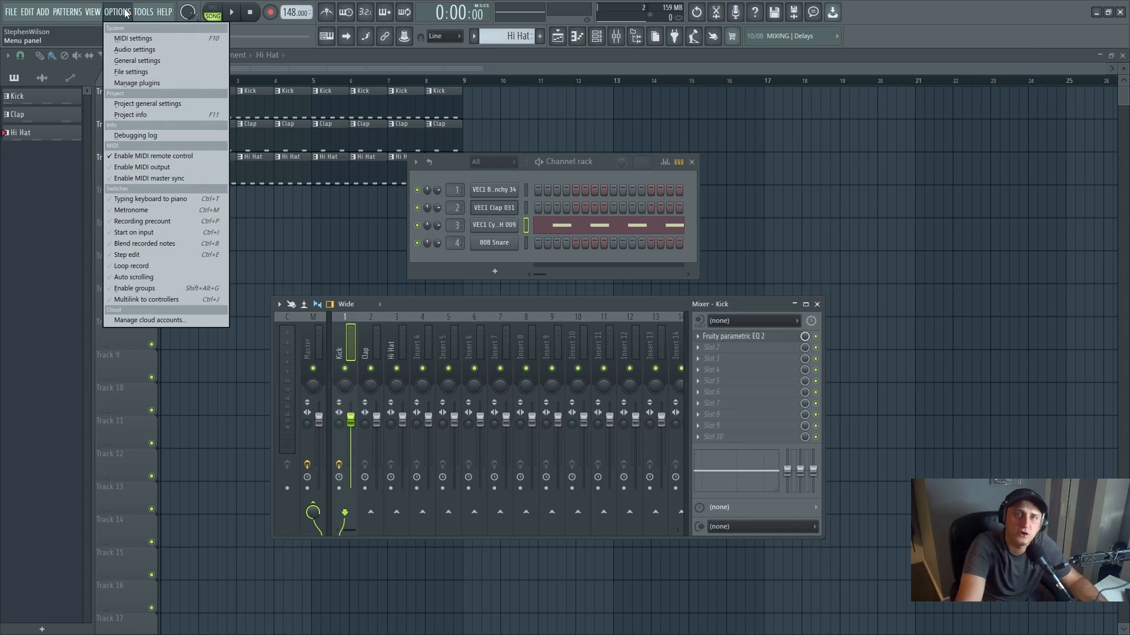
pyautogui.click(135, 50)
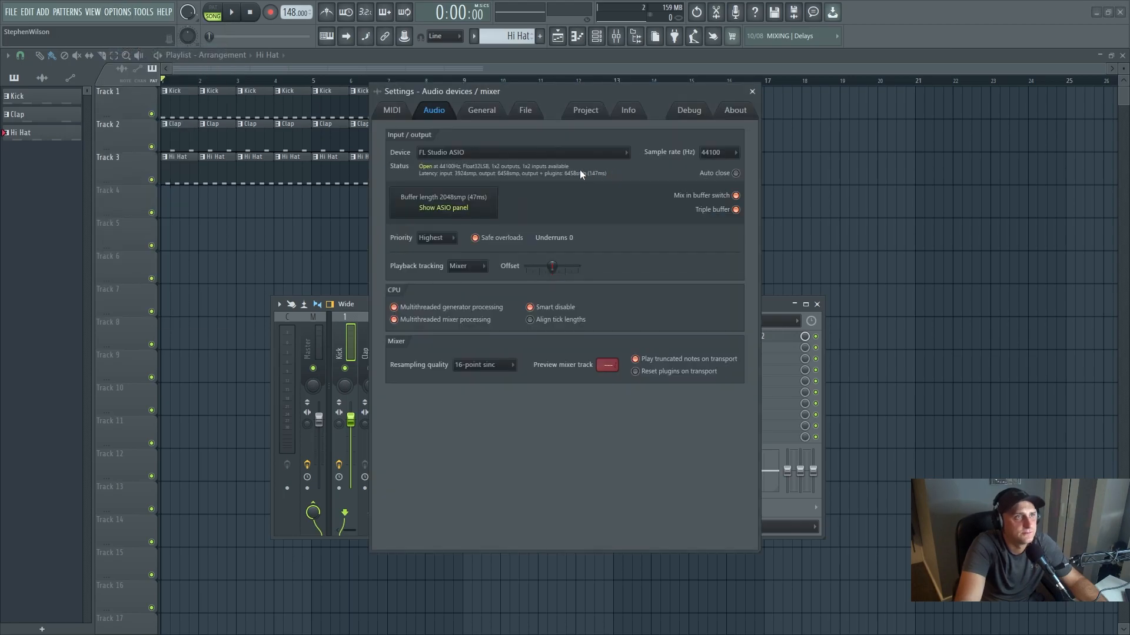
pyautogui.click(491, 154)
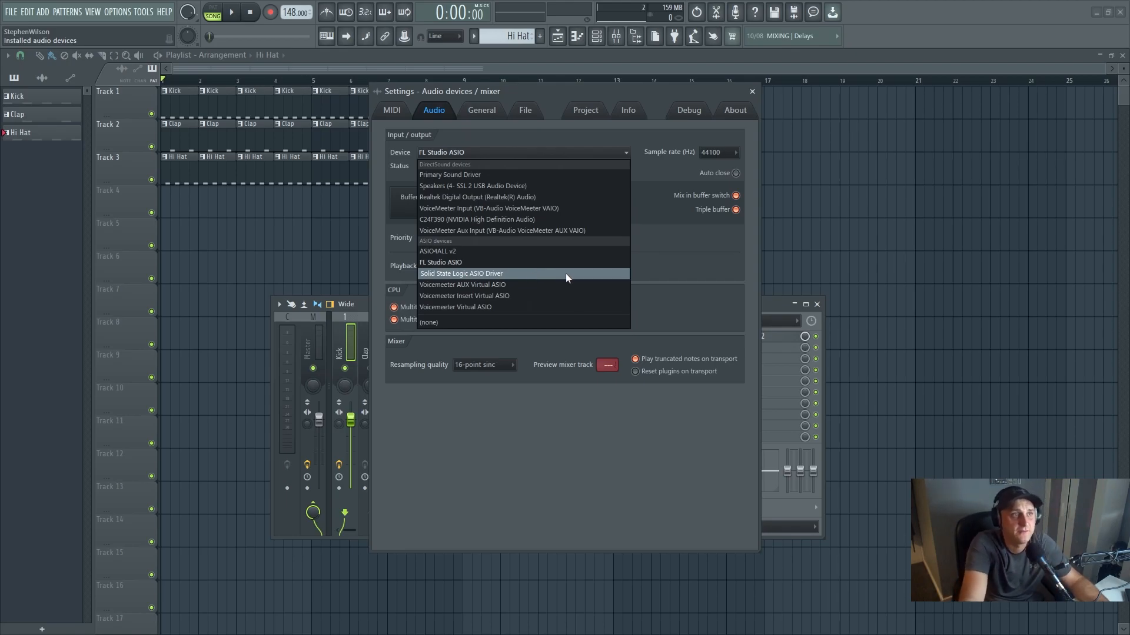
pyautogui.click(657, 272)
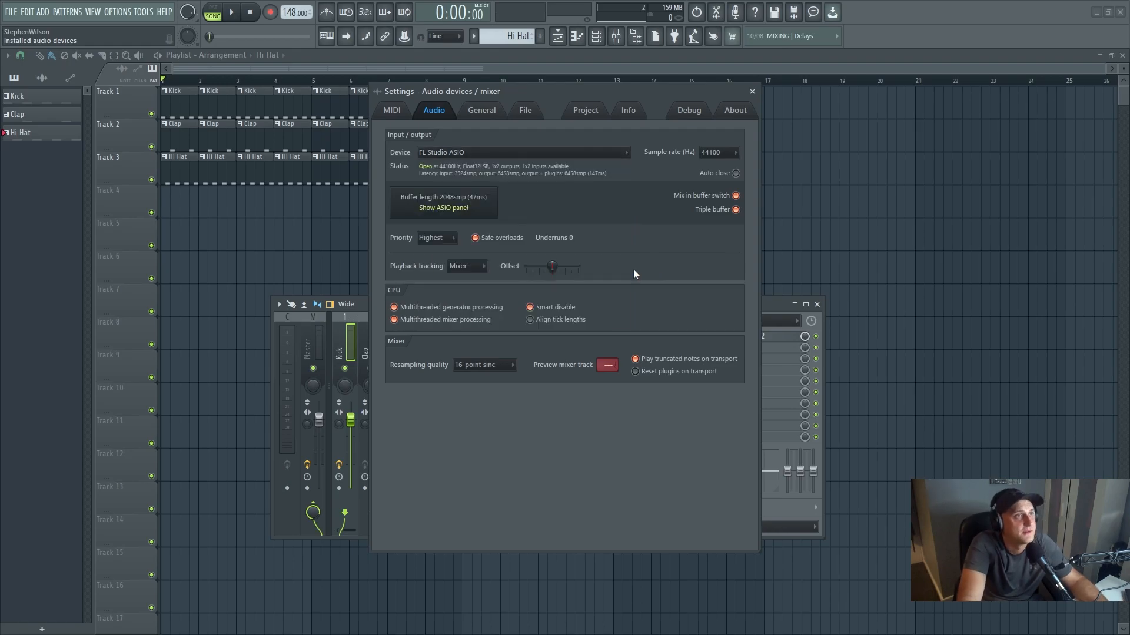
pyautogui.click(471, 202)
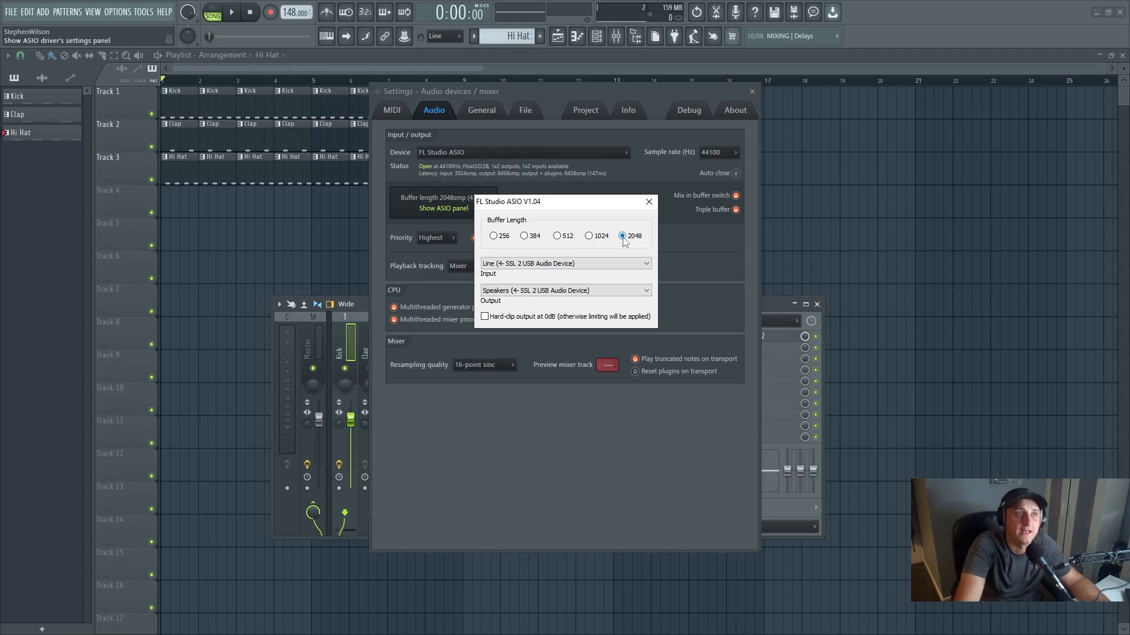
pyautogui.click(649, 202)
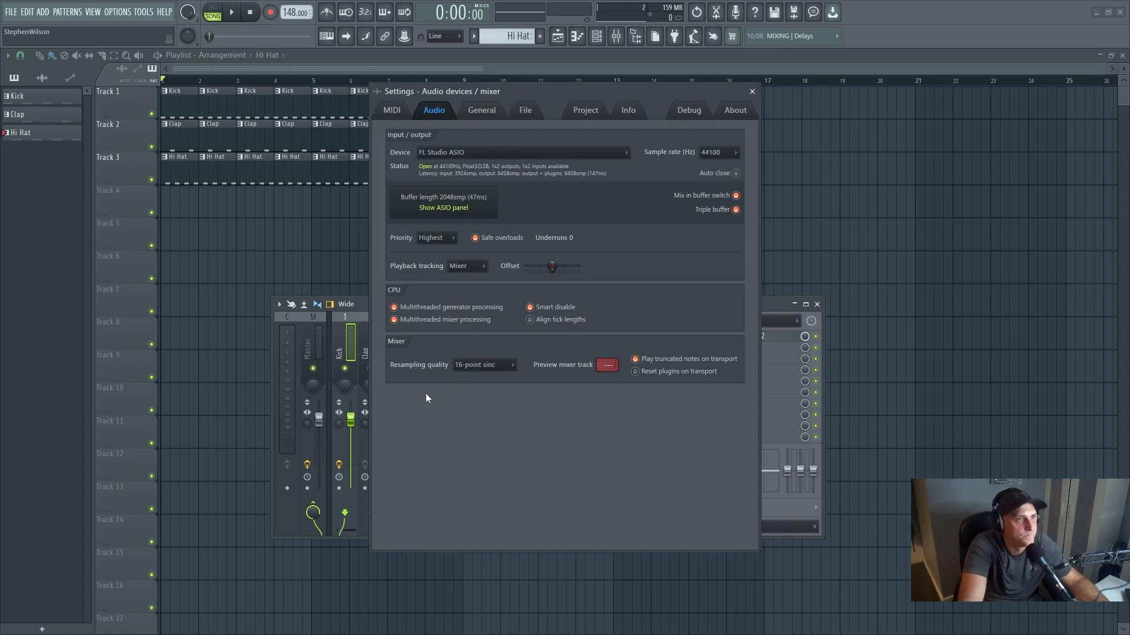
pyautogui.click(499, 369)
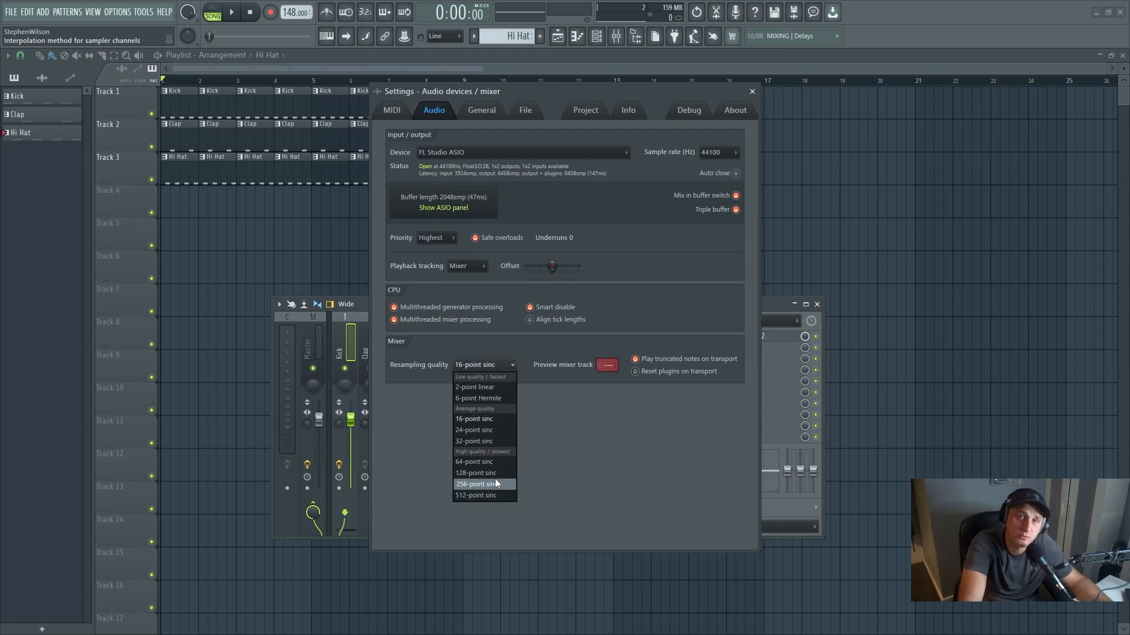
pyautogui.click(503, 418)
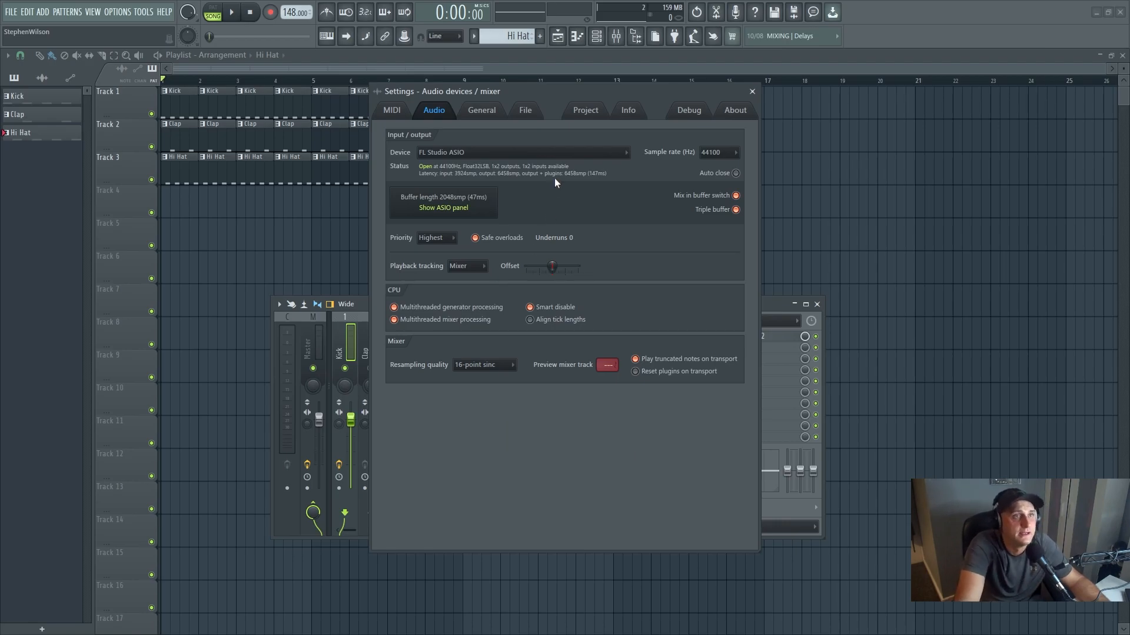
# - Try a project timebase of 24 PPQ, restore it to 96 PPQ and close the settings
pyautogui.click(584, 117)
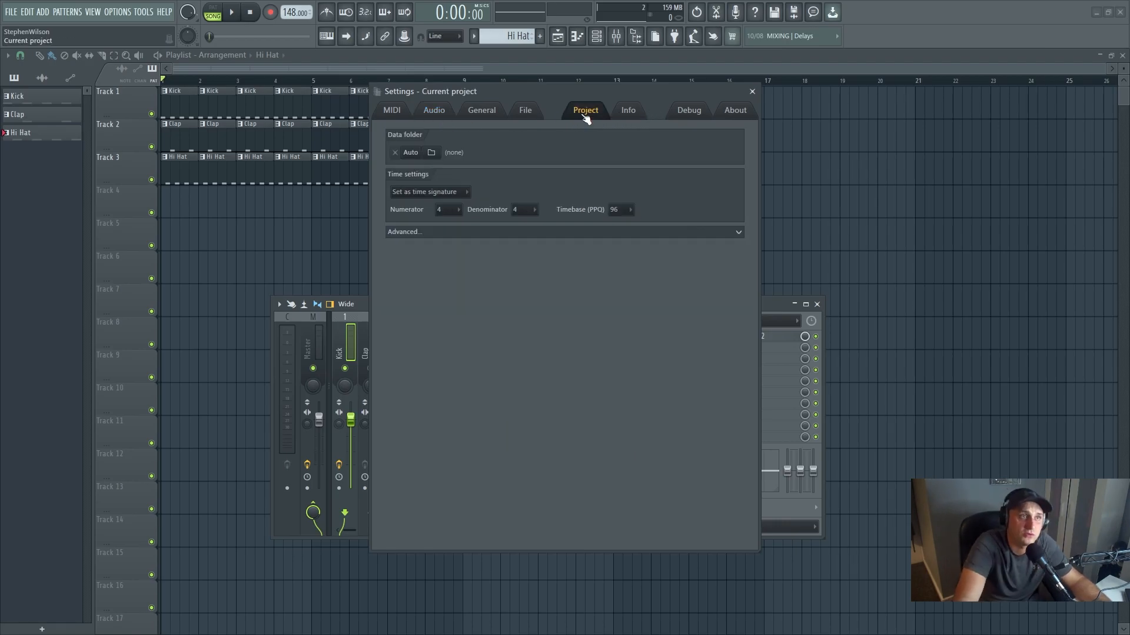
pyautogui.click(632, 213)
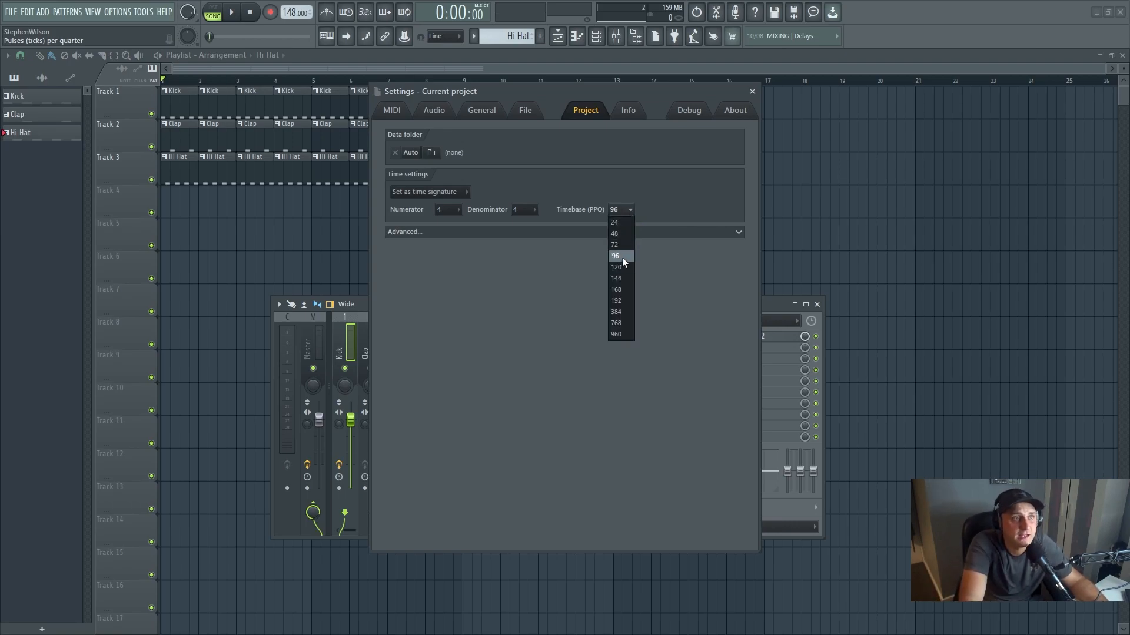
pyautogui.click(623, 223)
pyautogui.click(653, 362)
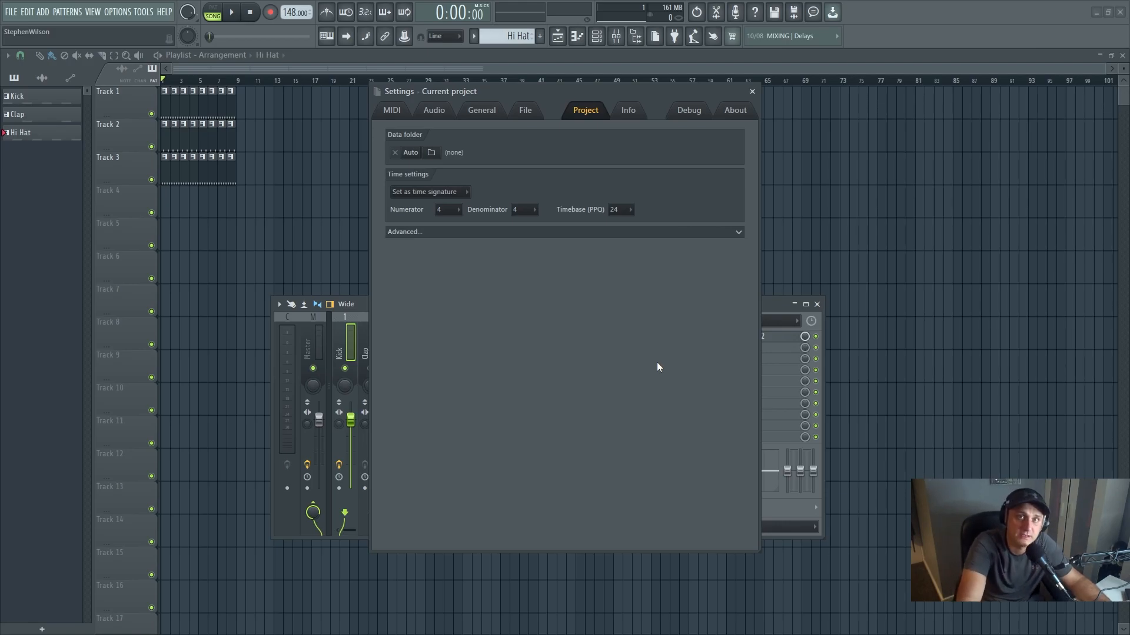
pyautogui.click(619, 210)
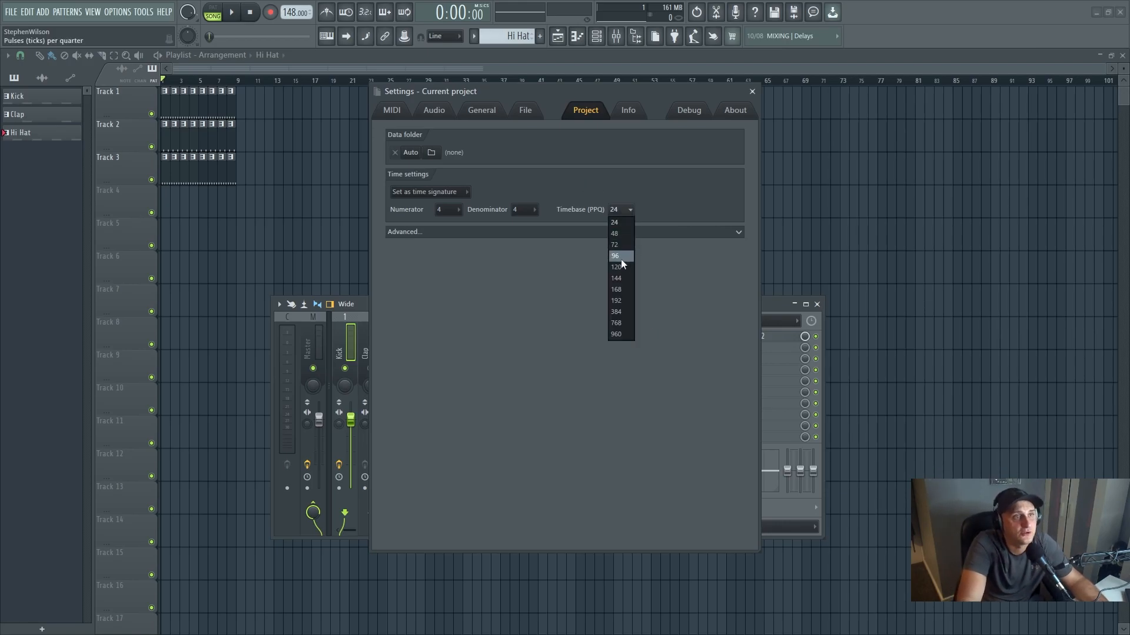
pyautogui.click(620, 259)
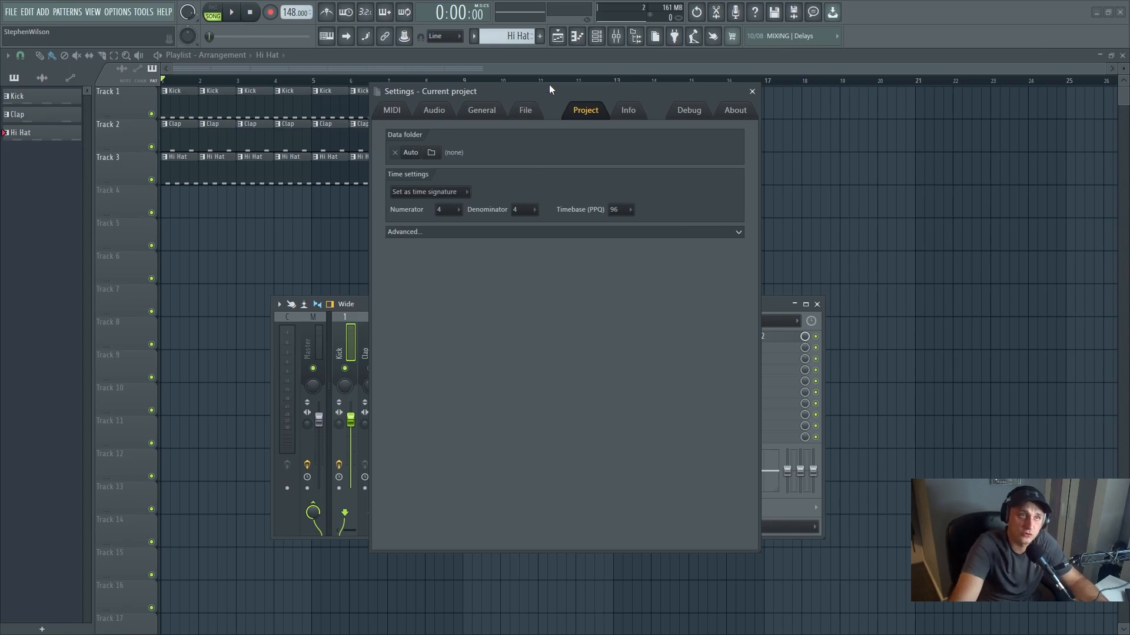
pyautogui.click(752, 91)
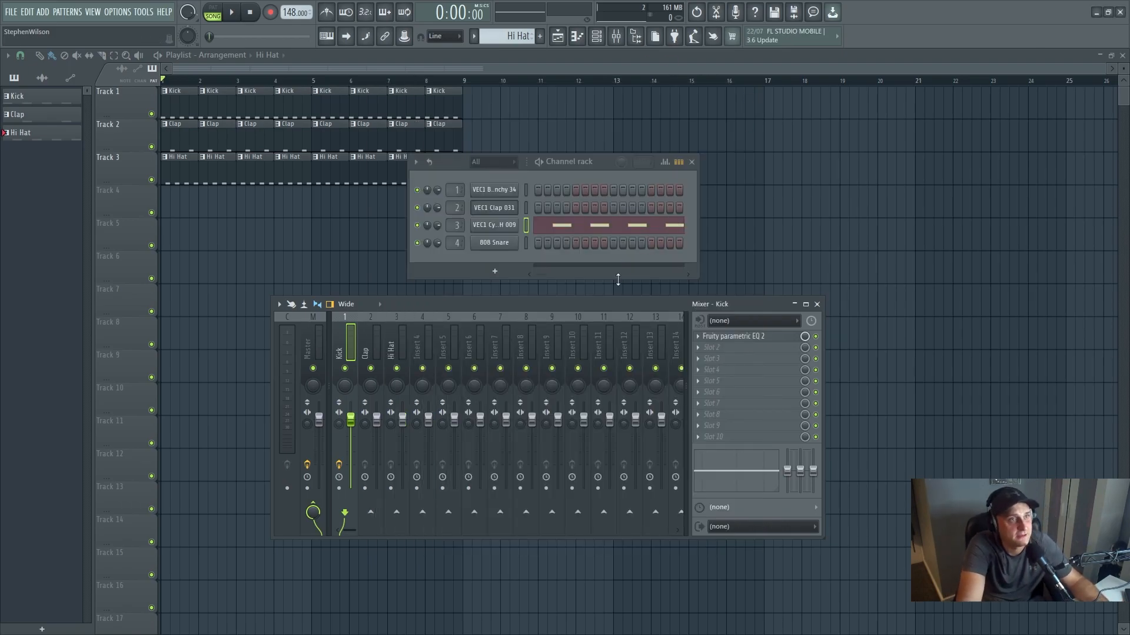
# - Add the BASS06_C sample from the Bass folder of Ste Willo - Bounce Sample Pack as a new channel below 808 Snare
pyautogui.press('F9')
pyautogui.hotkey('alt', 'F8')
pyautogui.scroll(15, 133, 413)
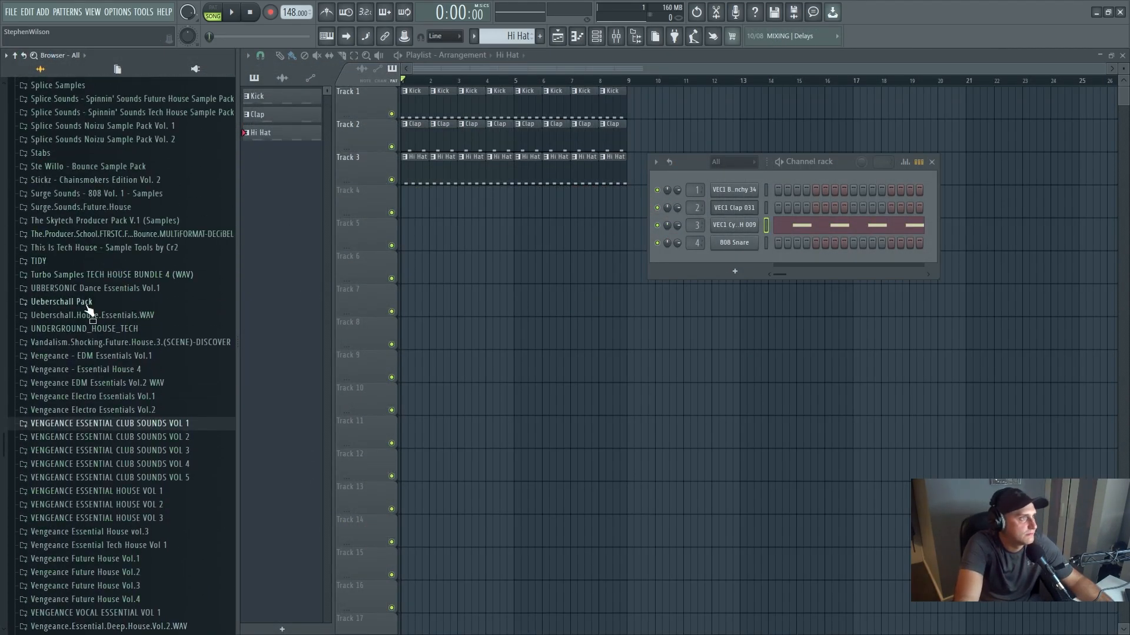
pyautogui.scroll(6, 87, 306)
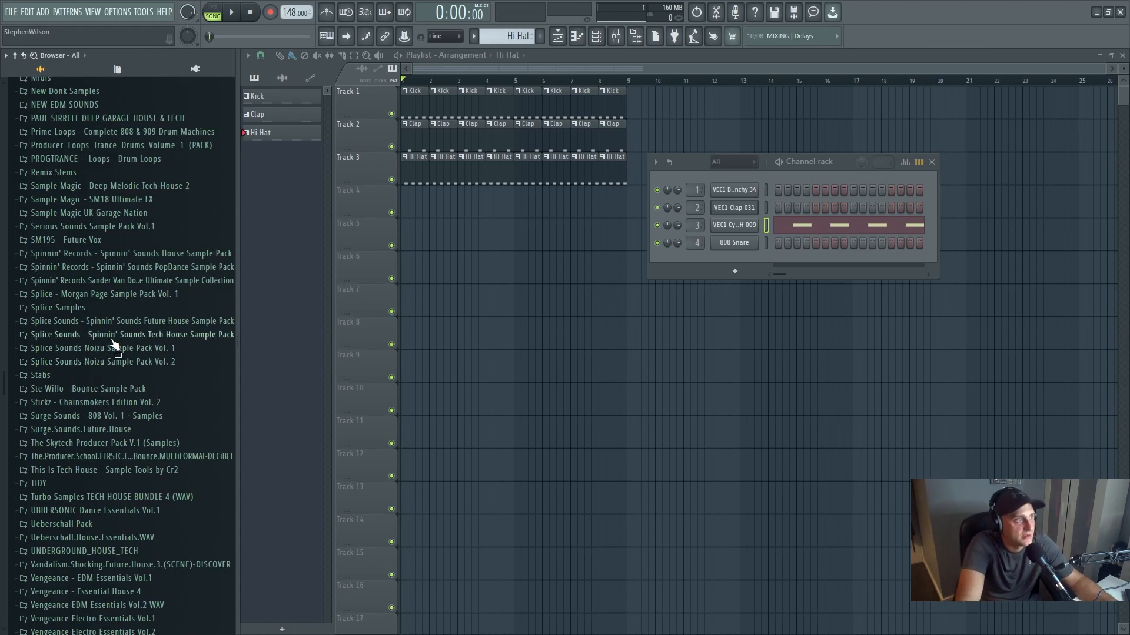
pyautogui.click(106, 390)
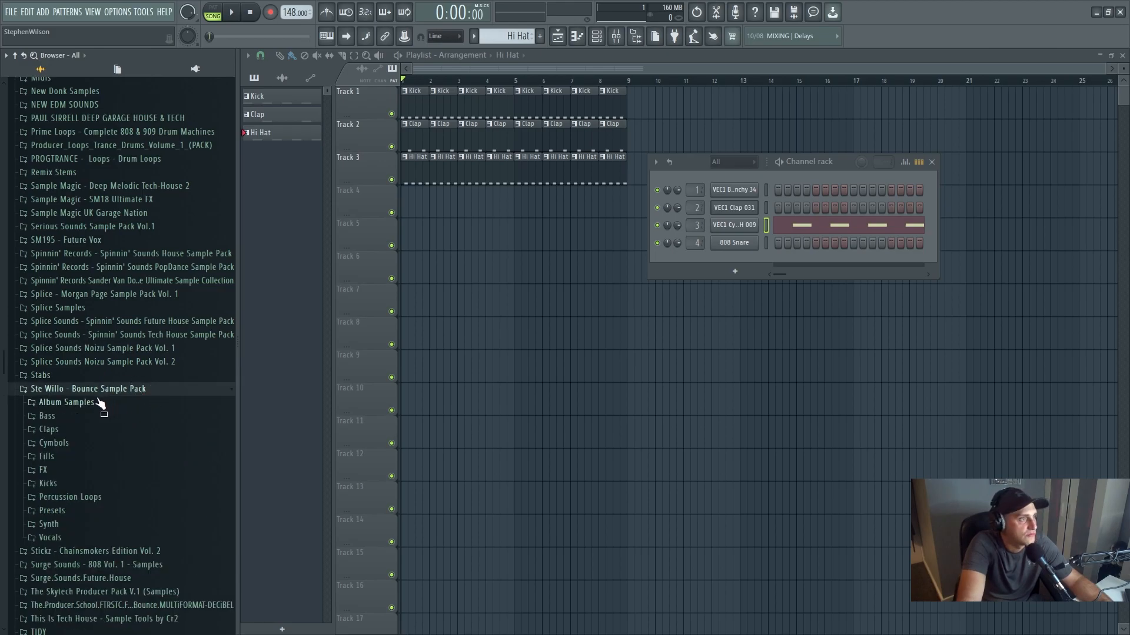
pyautogui.click(89, 415)
pyautogui.moveTo(97, 432); pyautogui.dragTo(730, 262)
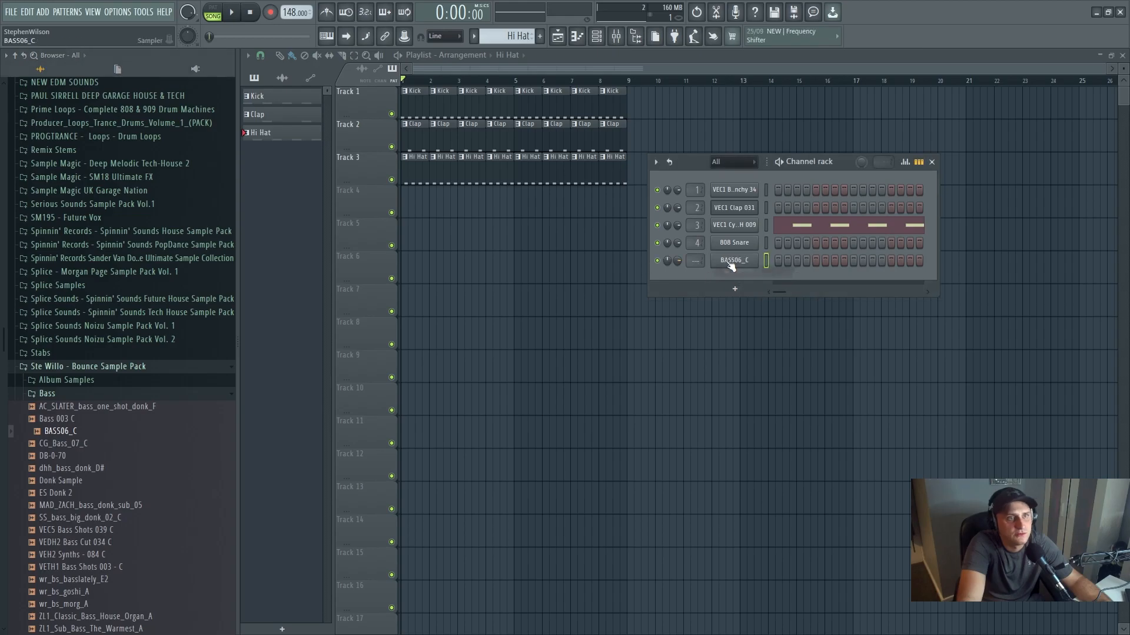
# - Route the BASS06_C channel to mixer track 5 and rename that mixer track Donk
pyautogui.click(636, 37)
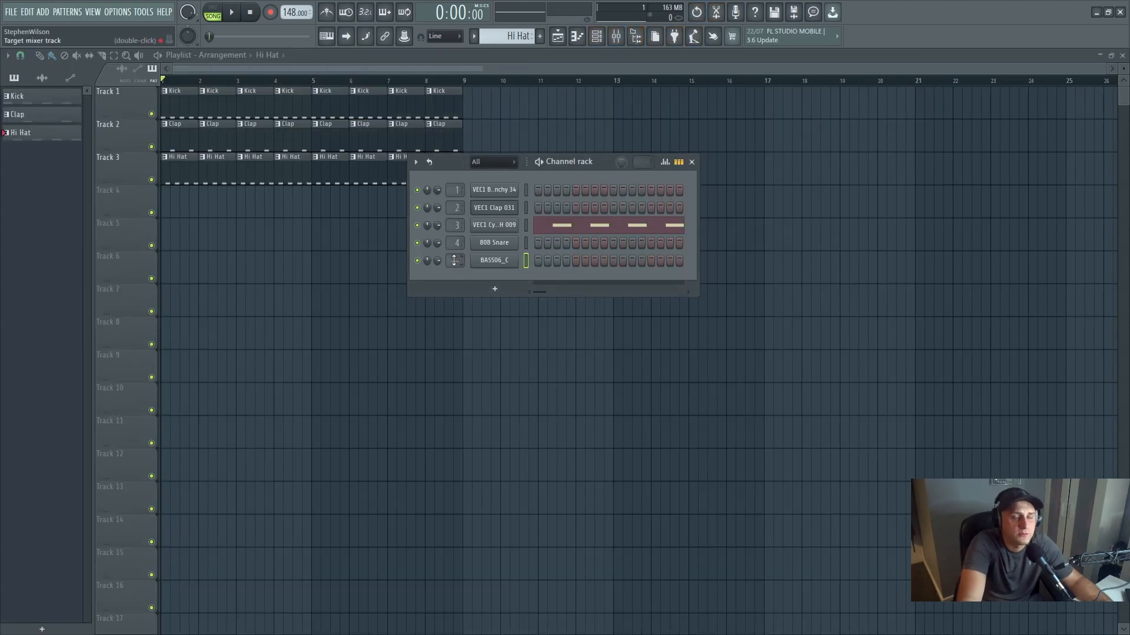
pyautogui.scroll(1, 451, 265)
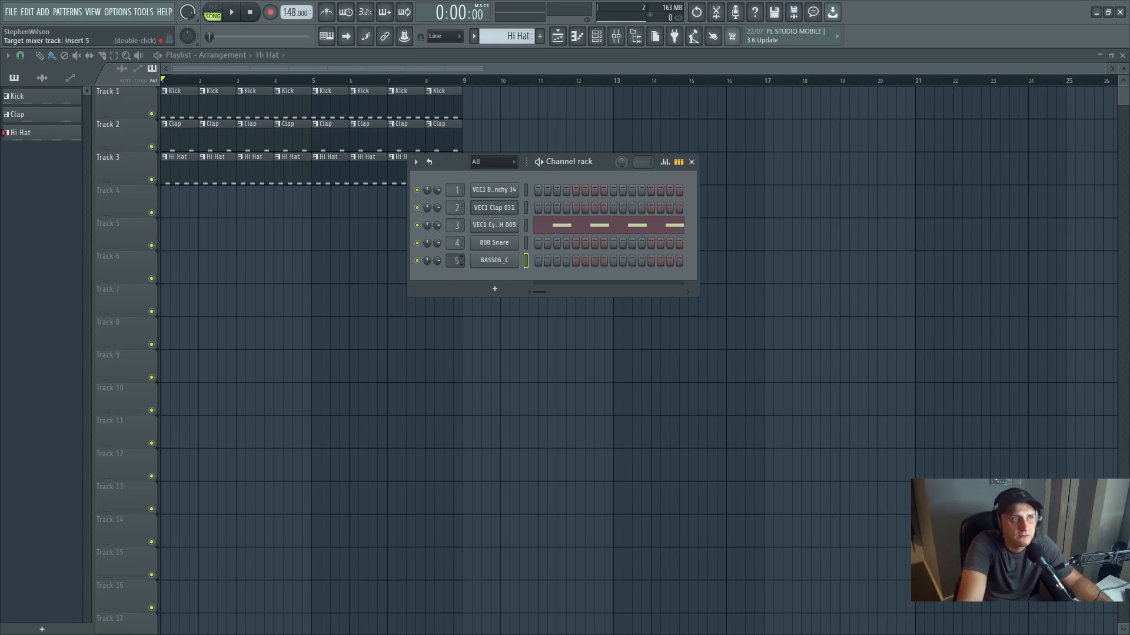
pyautogui.doubleClick(456, 262)
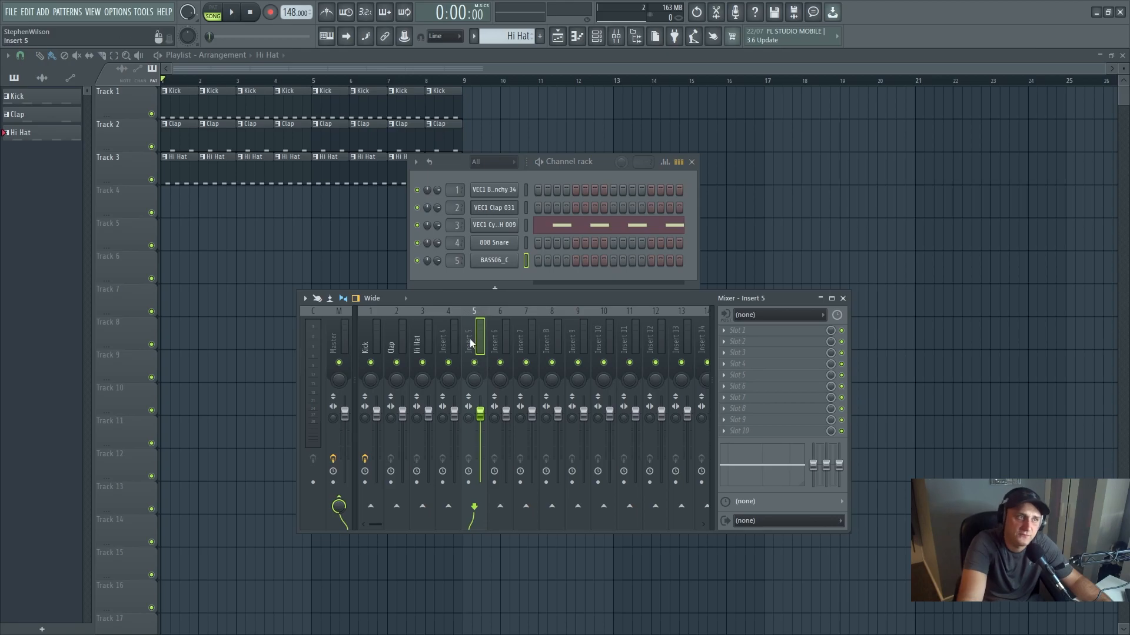
pyautogui.rightClick(477, 343)
pyautogui.click(510, 308)
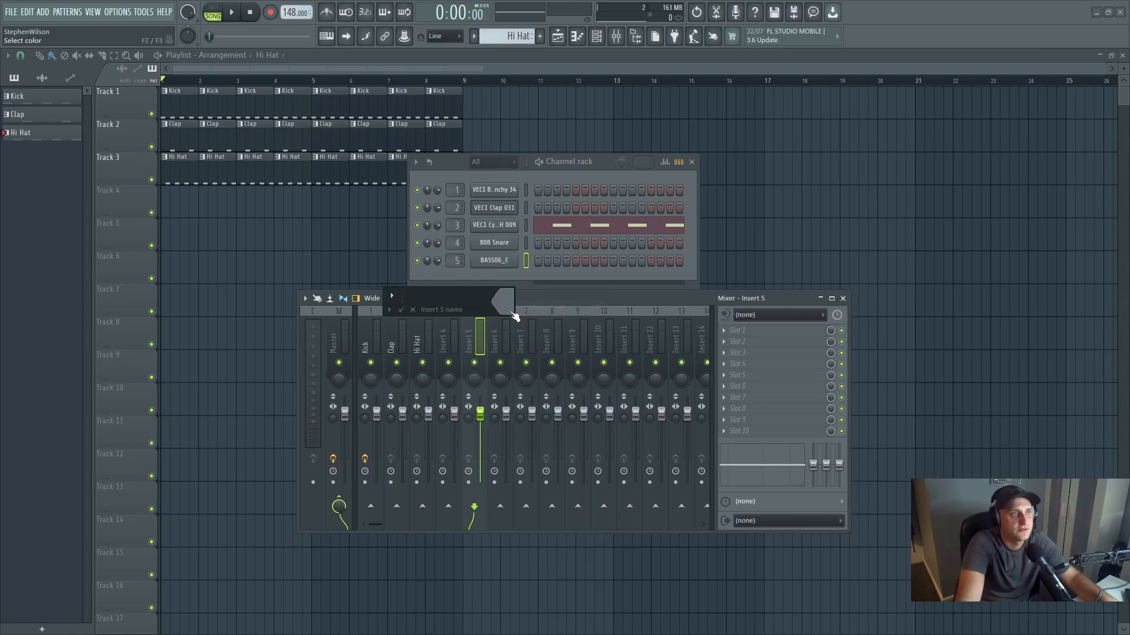
pyautogui.write('Donk')
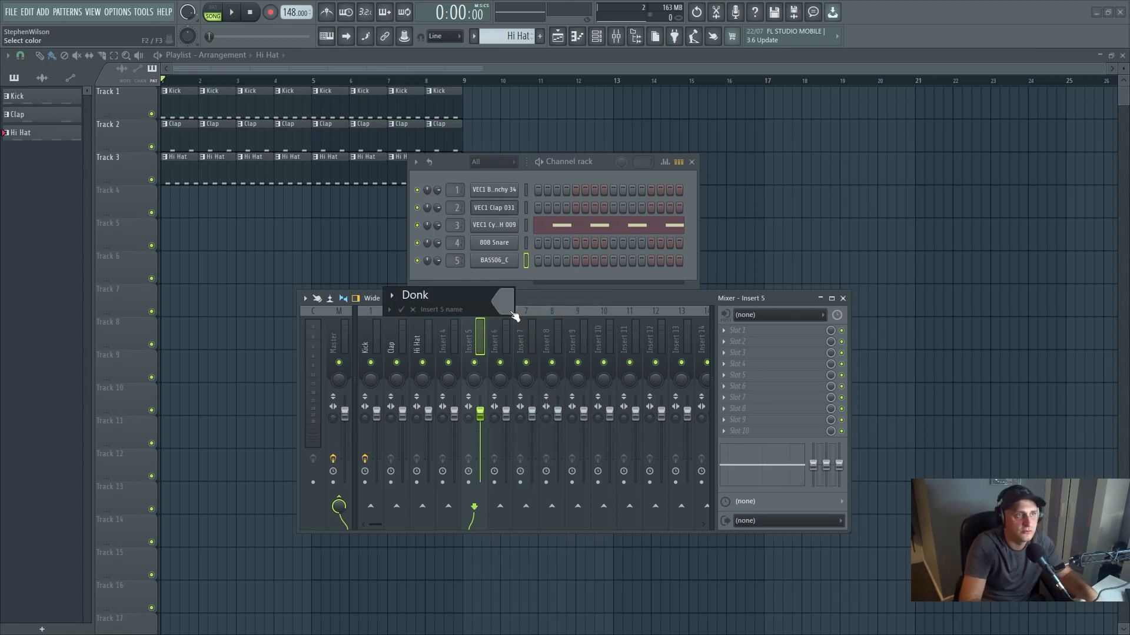
pyautogui.press('Return')
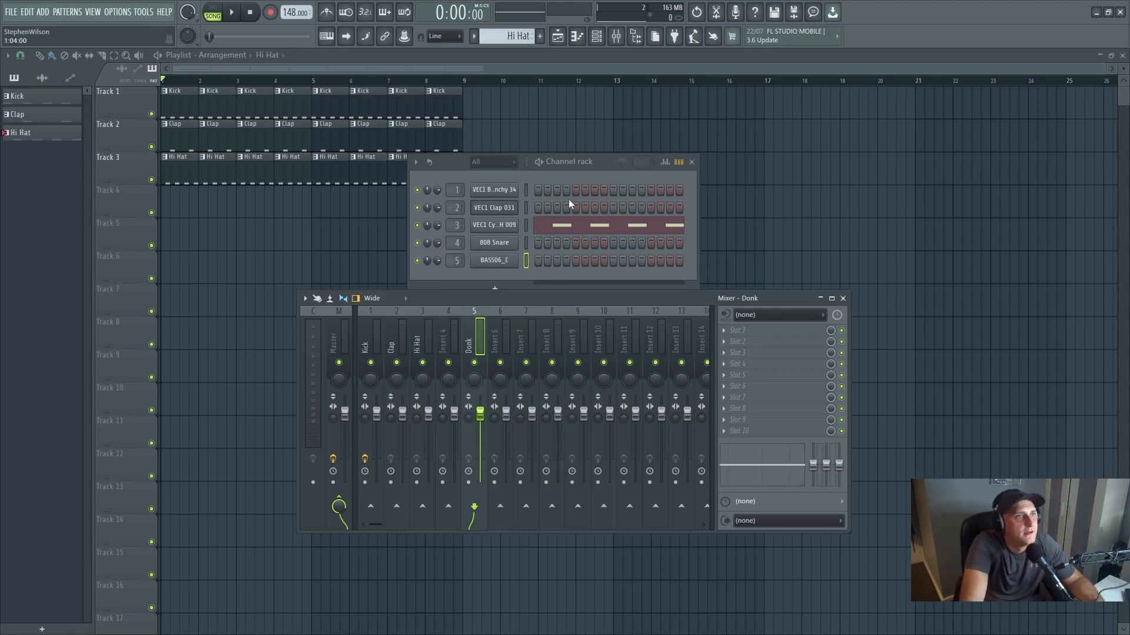
# - Create a new pattern and enter four off-beat C5 notes in bar 1 for the BASS06_C channel
pyautogui.click(518, 37)
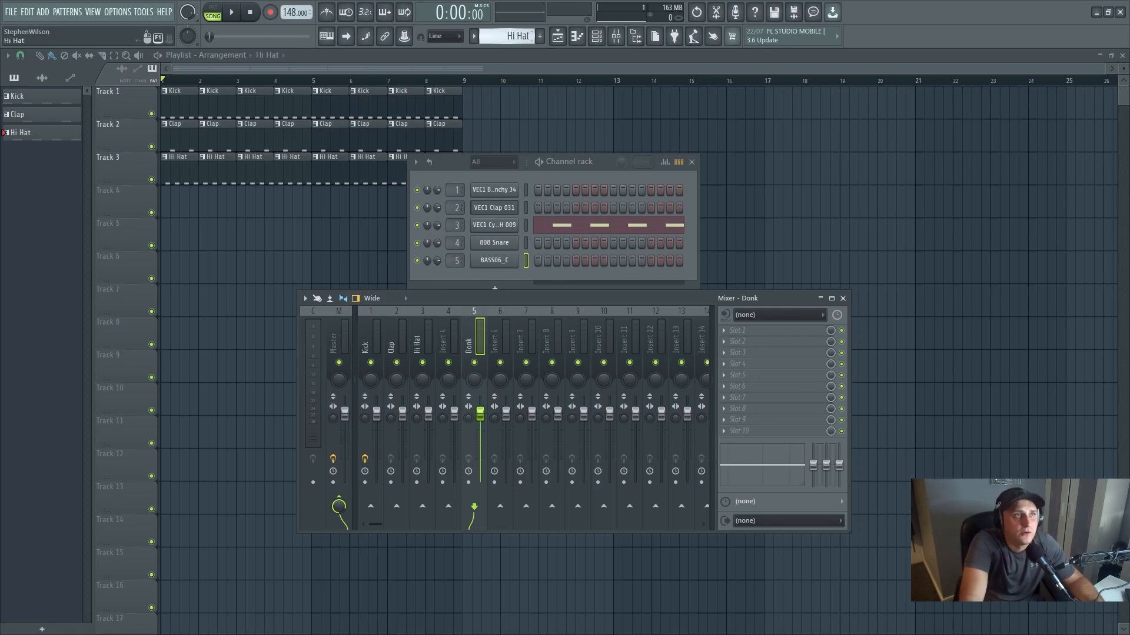
pyautogui.moveTo(518, 37); pyautogui.dragTo(513, 36)
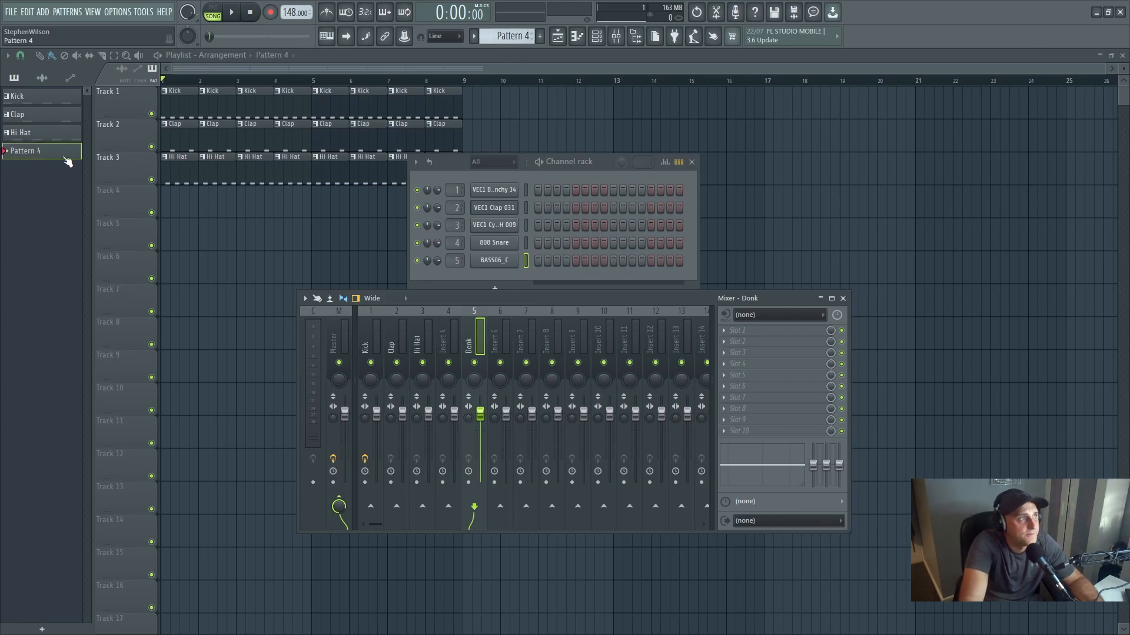
pyautogui.click(579, 38)
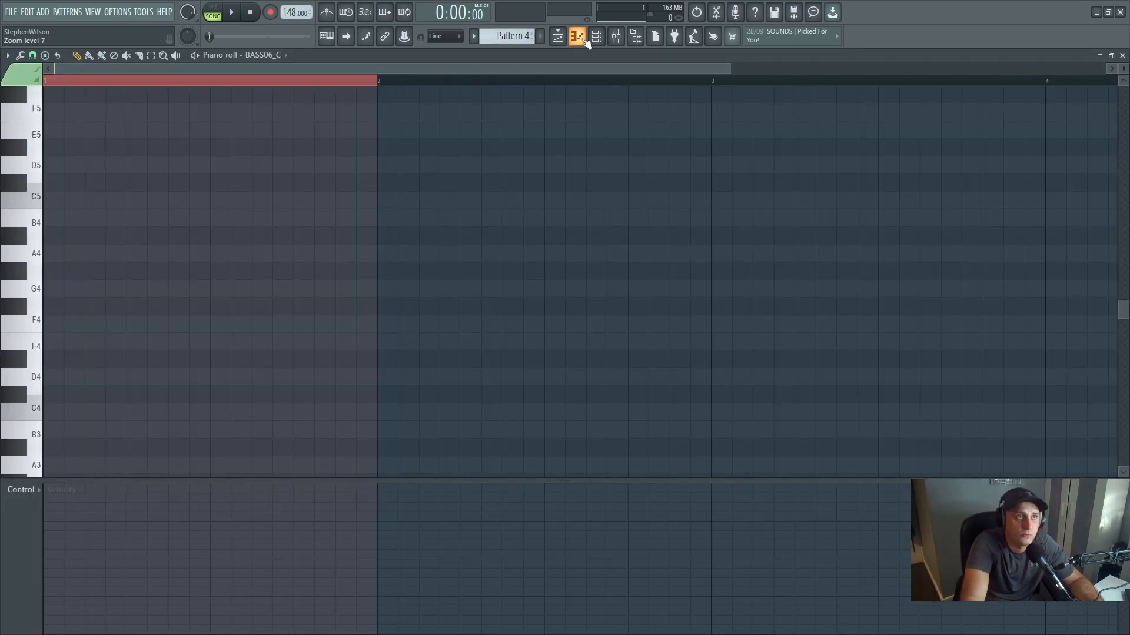
pyautogui.click(97, 201)
pyautogui.click(171, 201)
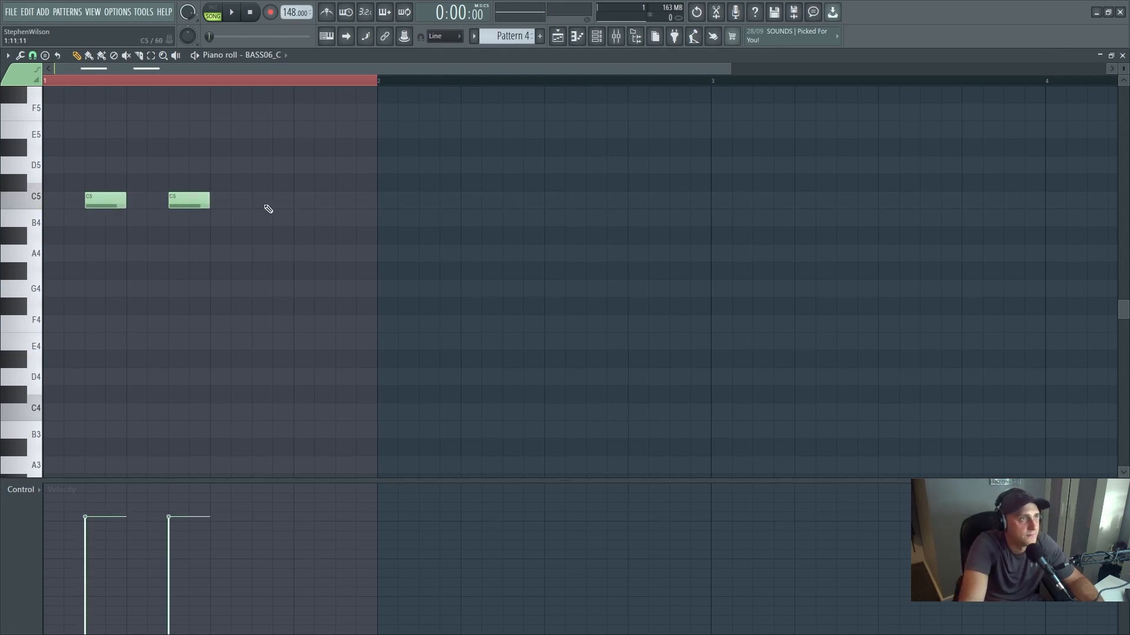
pyautogui.click(259, 201)
pyautogui.click(351, 203)
# - Place the new bass pattern on playlist track 4 and repeat it across bars 1 to 8
pyautogui.click(557, 36)
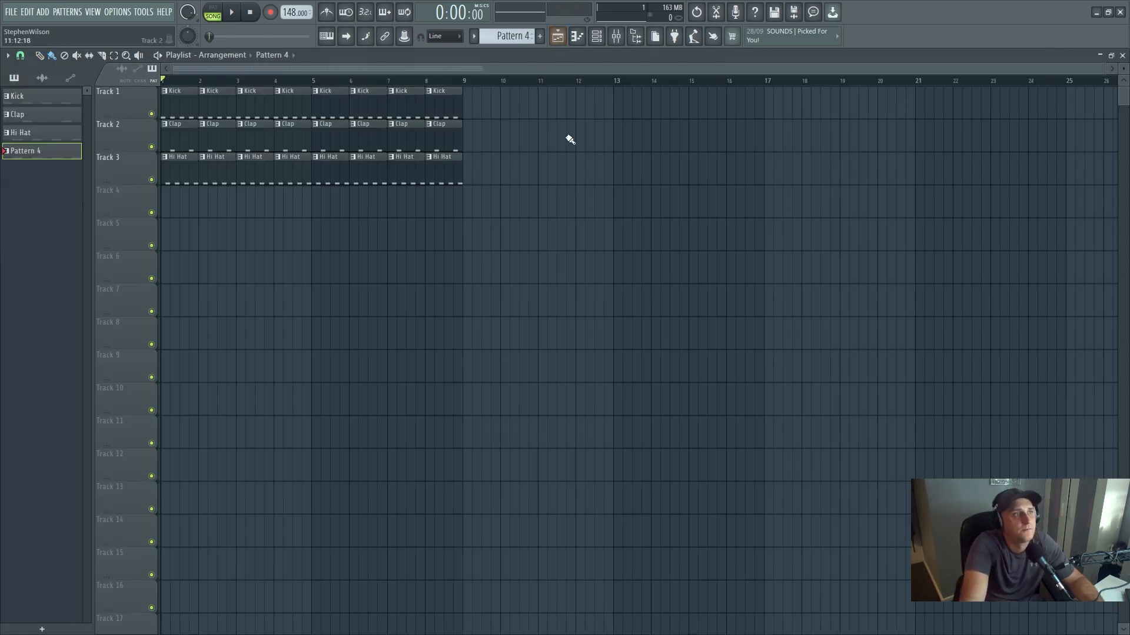
pyautogui.doubleClick(25, 147)
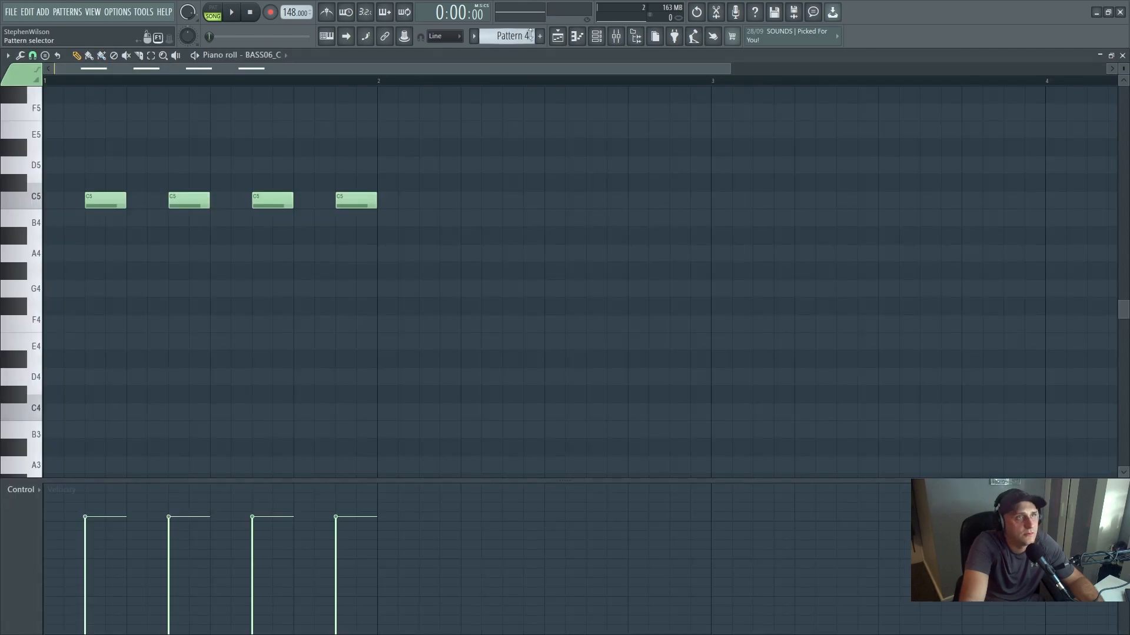
pyautogui.click(557, 36)
pyautogui.moveTo(114, 180)
pyautogui.mouseDown()
pyautogui.moveTo(170, 209)
pyautogui.moveTo(429, 212)
pyautogui.mouseUp()
pyautogui.click(205, 216)
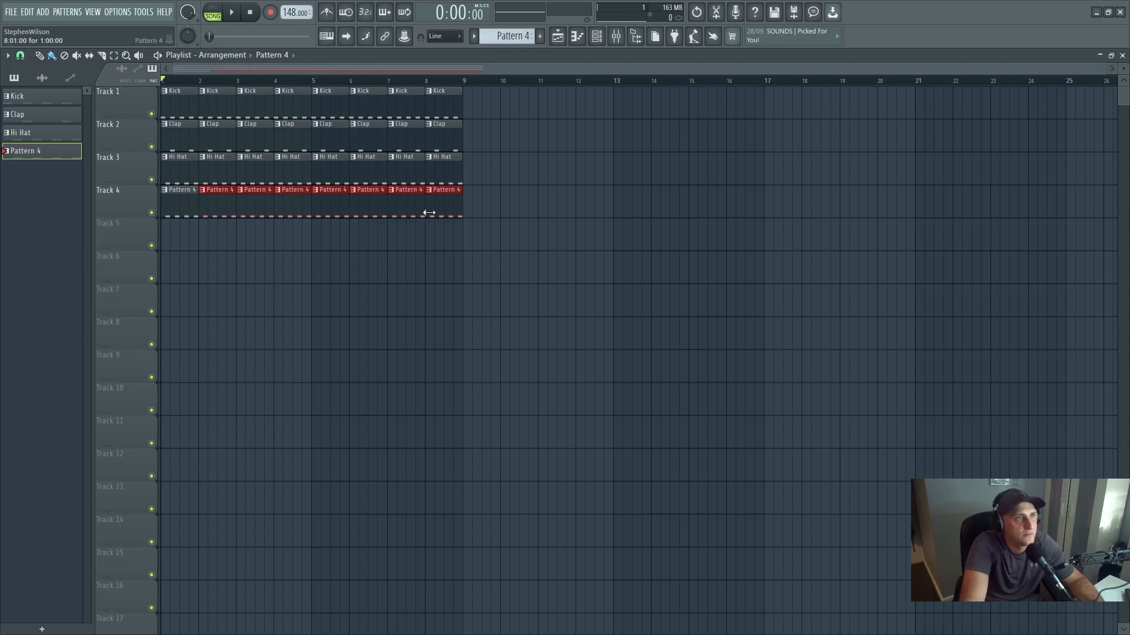
# - Select bars 1 to 8 of the arrangement as the time range and play back the beat with the bass
pyautogui.click(119, 58)
pyautogui.click(462, 83)
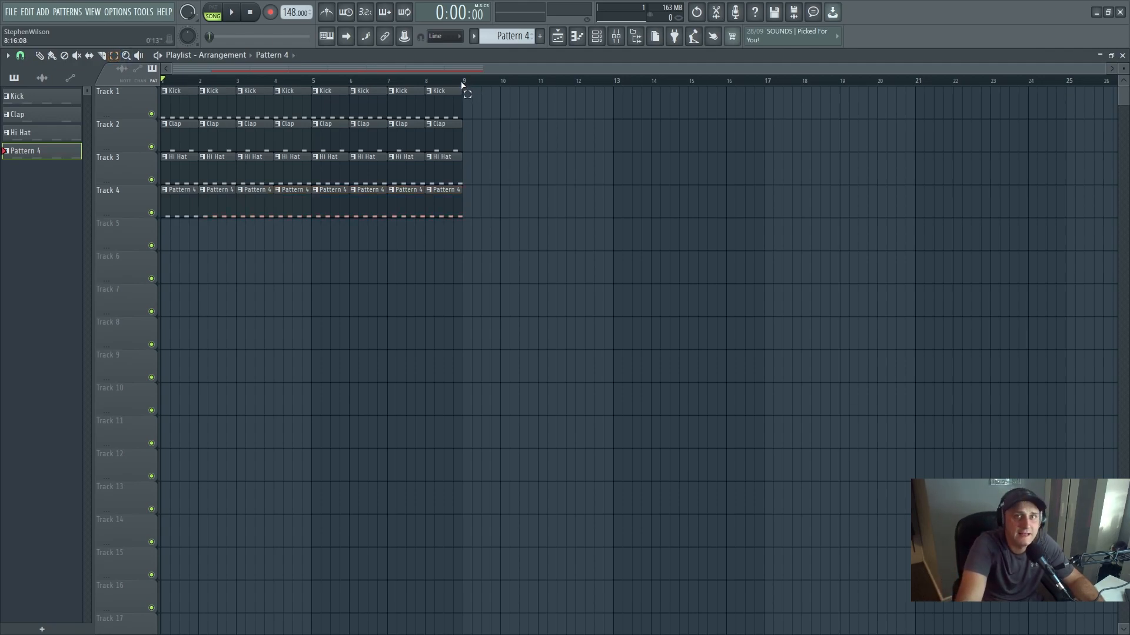
pyautogui.moveTo(462, 85); pyautogui.dragTo(157, 122)
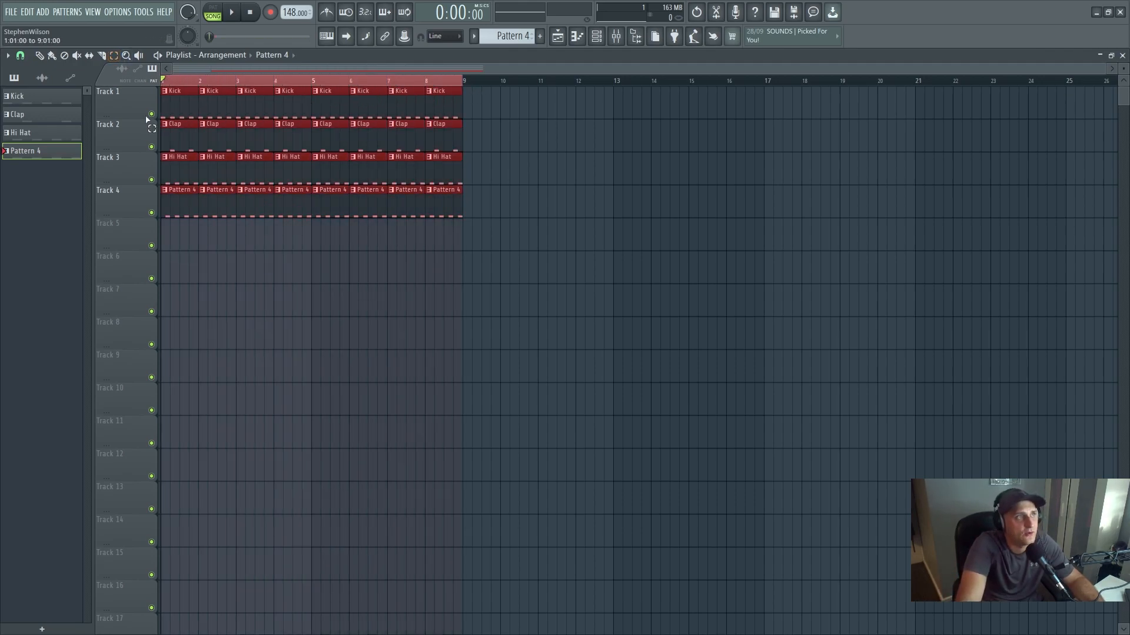
pyautogui.click(238, 19)
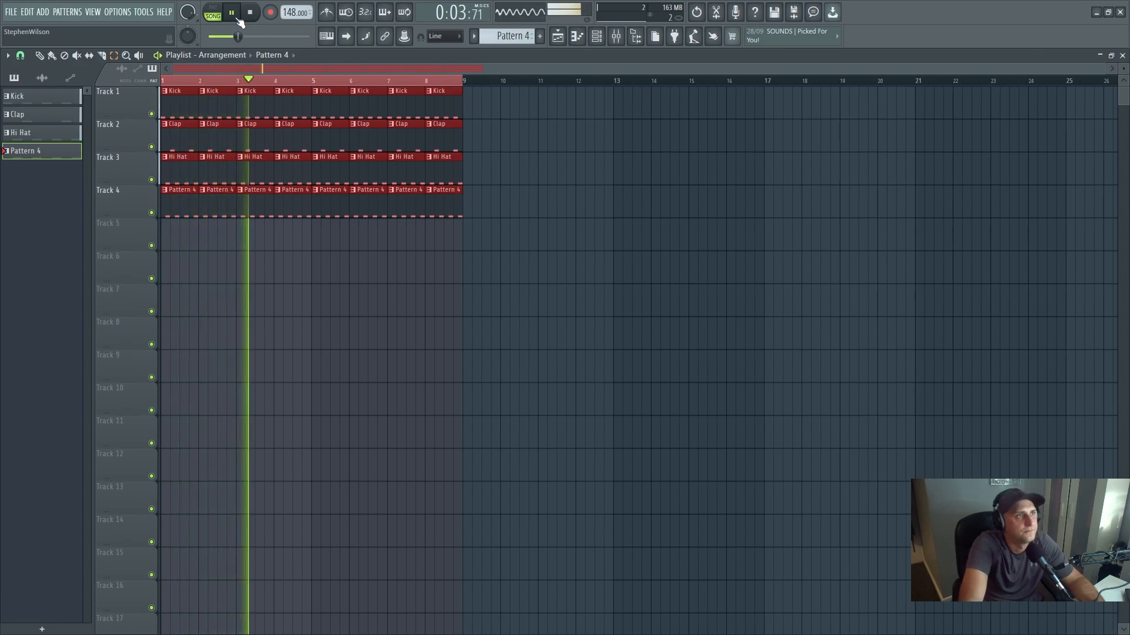
pyautogui.click(251, 13)
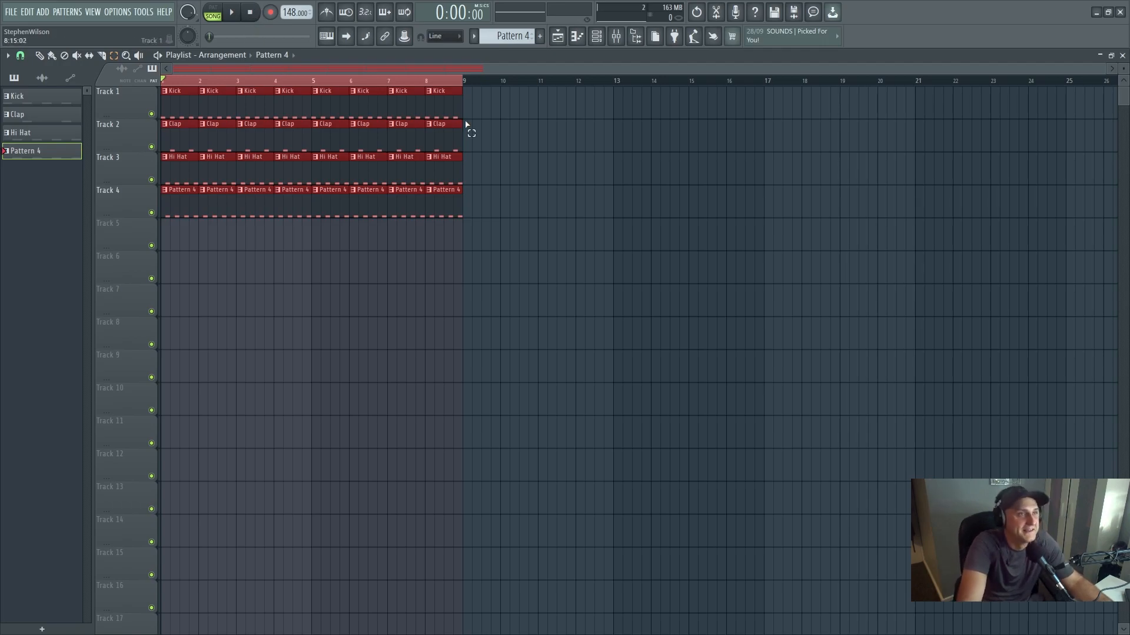
# - Deselect the playlist clips and turn the Kick mixer track's stereo separation toward merged
pyautogui.click(493, 212)
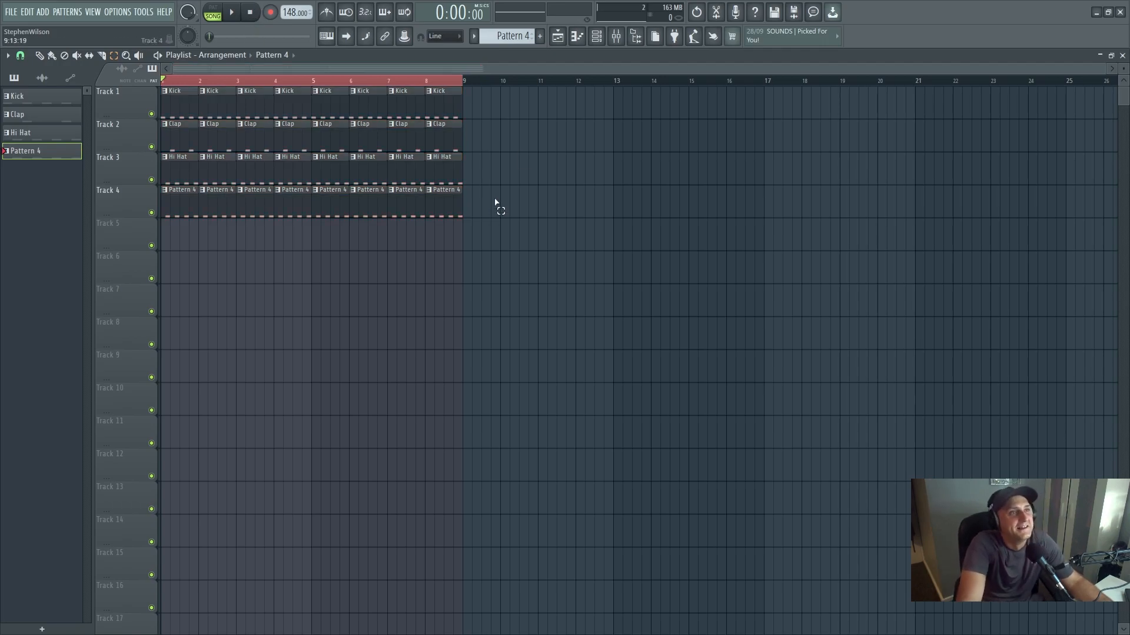
pyautogui.click(596, 37)
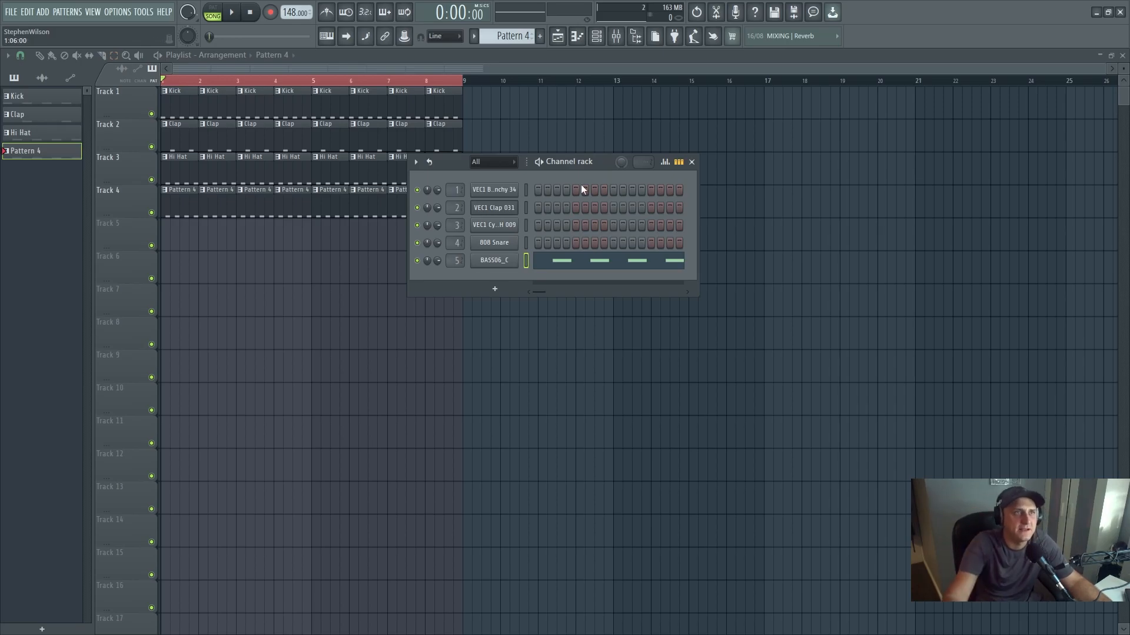
pyautogui.click(616, 37)
pyautogui.click(374, 336)
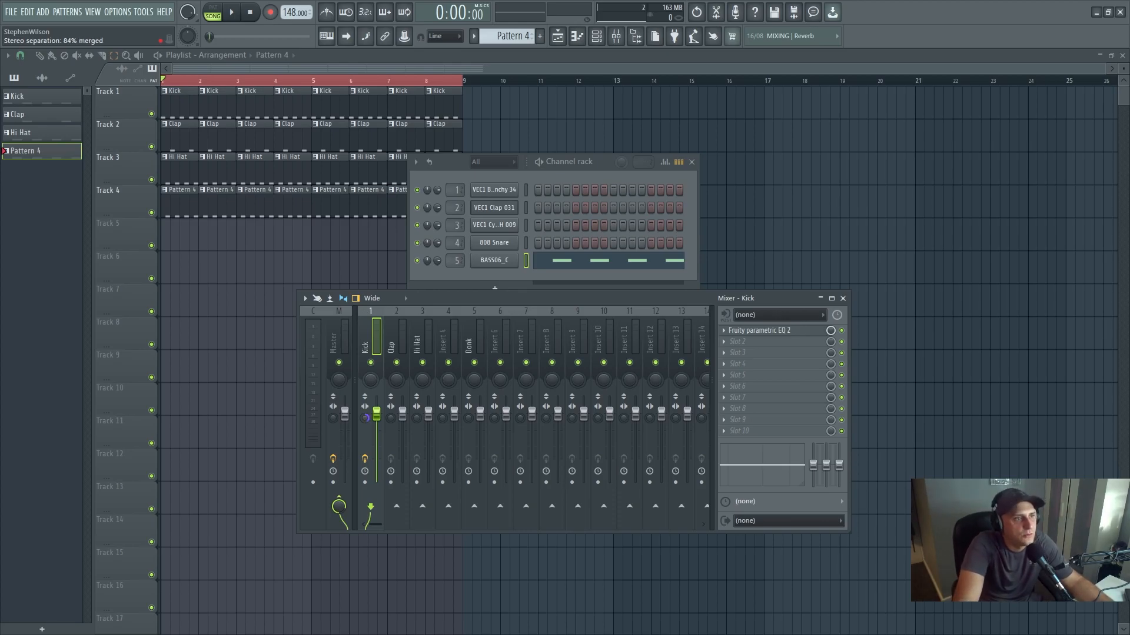
pyautogui.moveTo(366, 419); pyautogui.dragTo(366, 417)
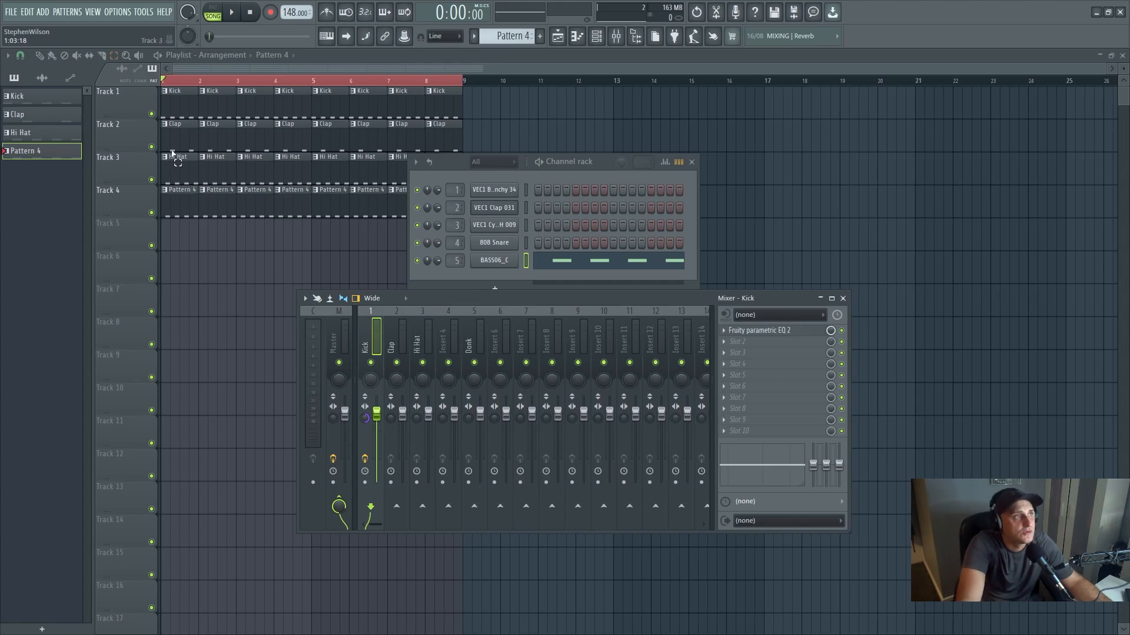
# - Solo playlist track 1 and play the kick alone while checking its level in the mixer
pyautogui.rightClick(151, 113)
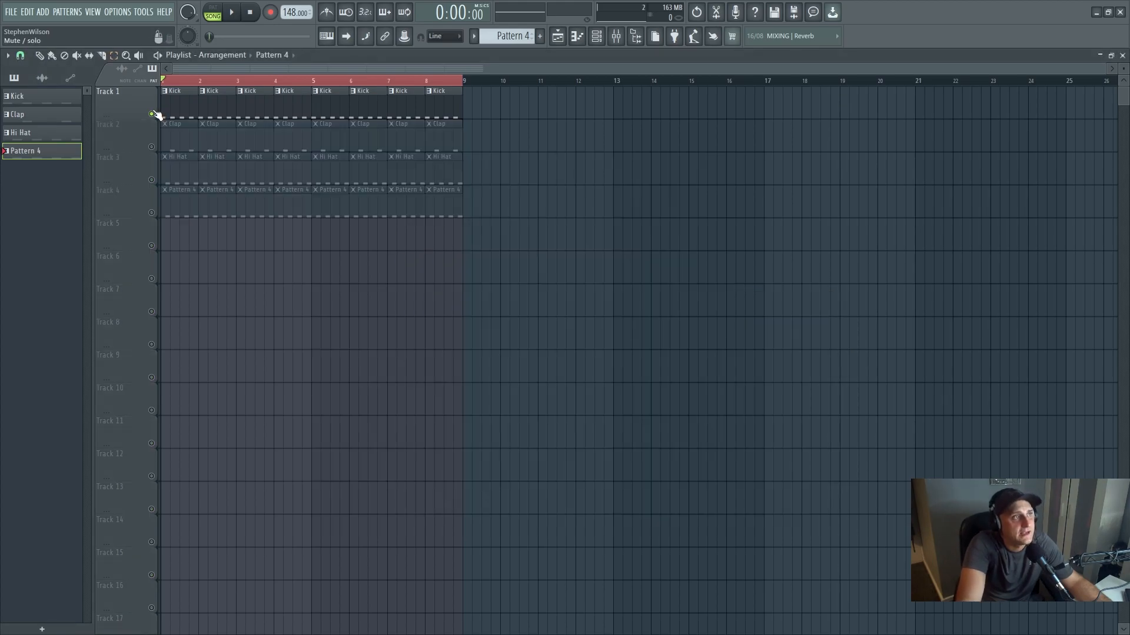
pyautogui.click(234, 12)
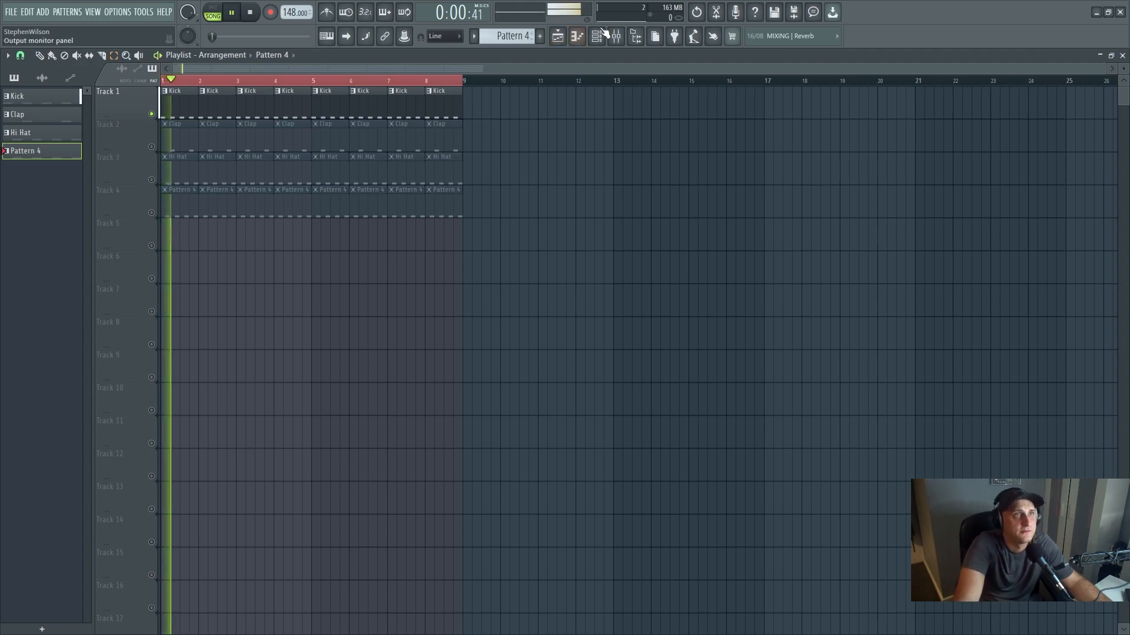
pyautogui.click(616, 36)
pyautogui.press('space')
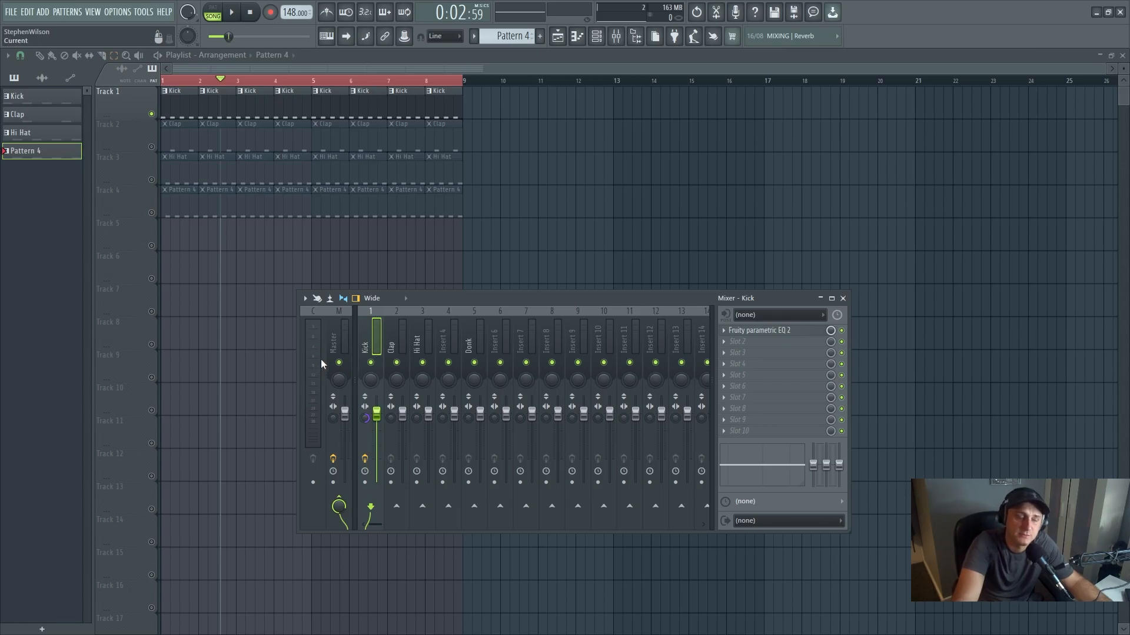
pyautogui.press('space')
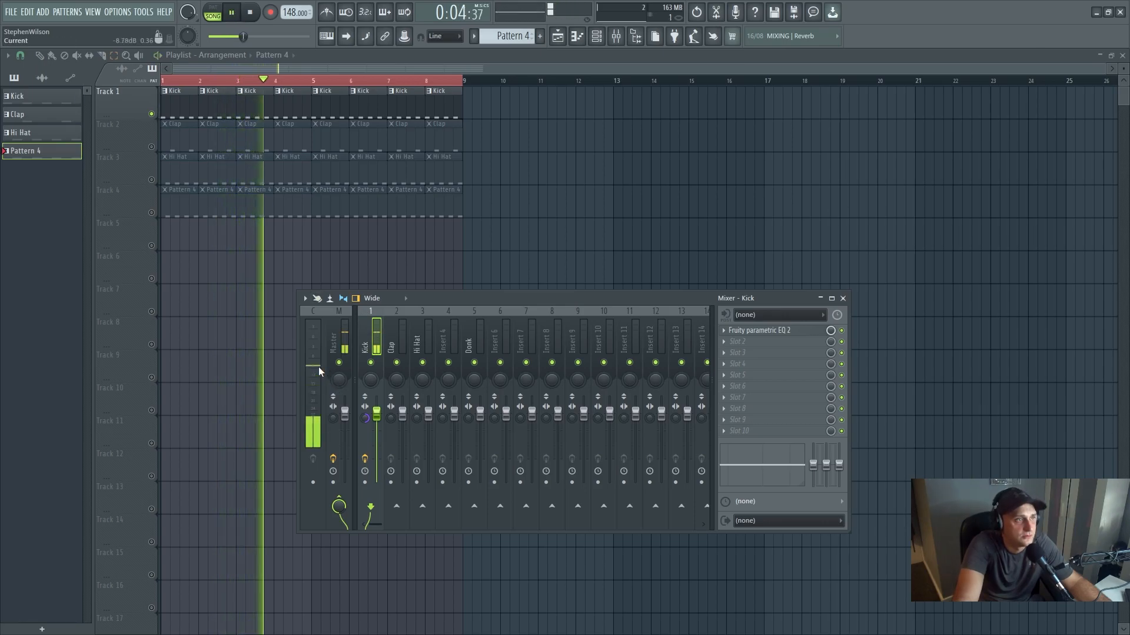
pyautogui.click(231, 12)
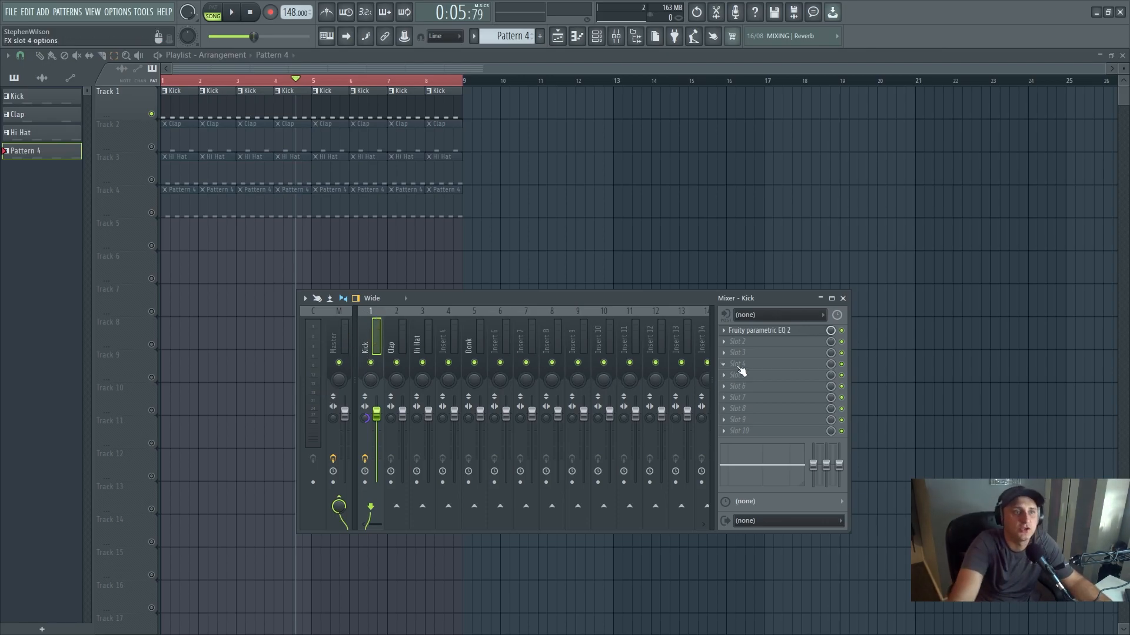
# - Raise the main level of the Kick track's Fruity parametric EQ 2 to 2.3 dB while playing the kick
pyautogui.click(727, 342)
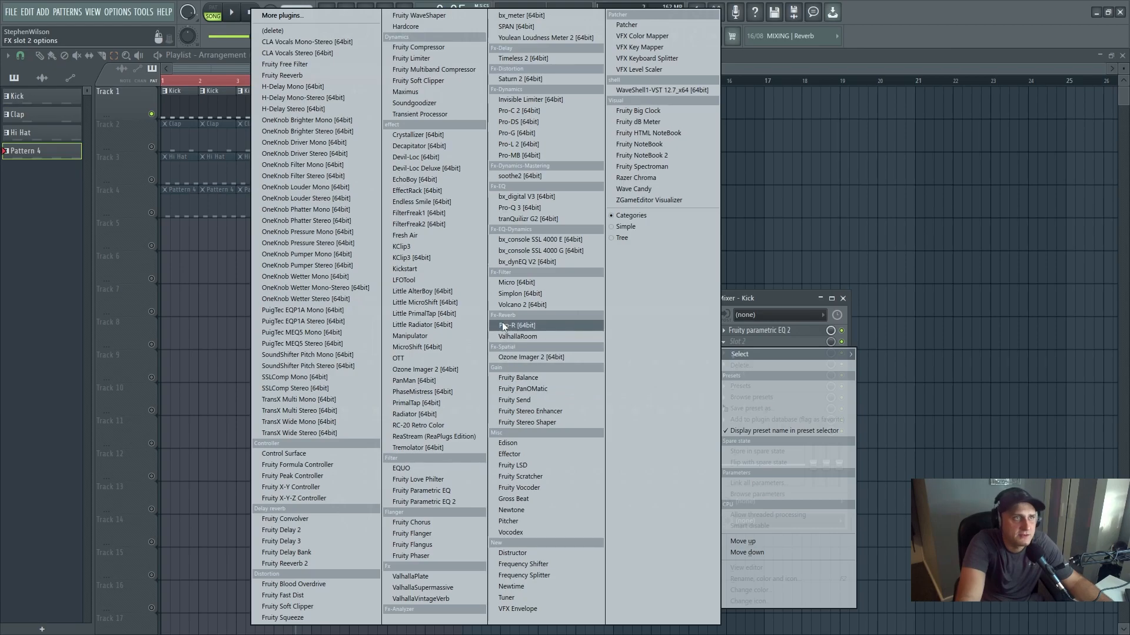
pyautogui.click(776, 301)
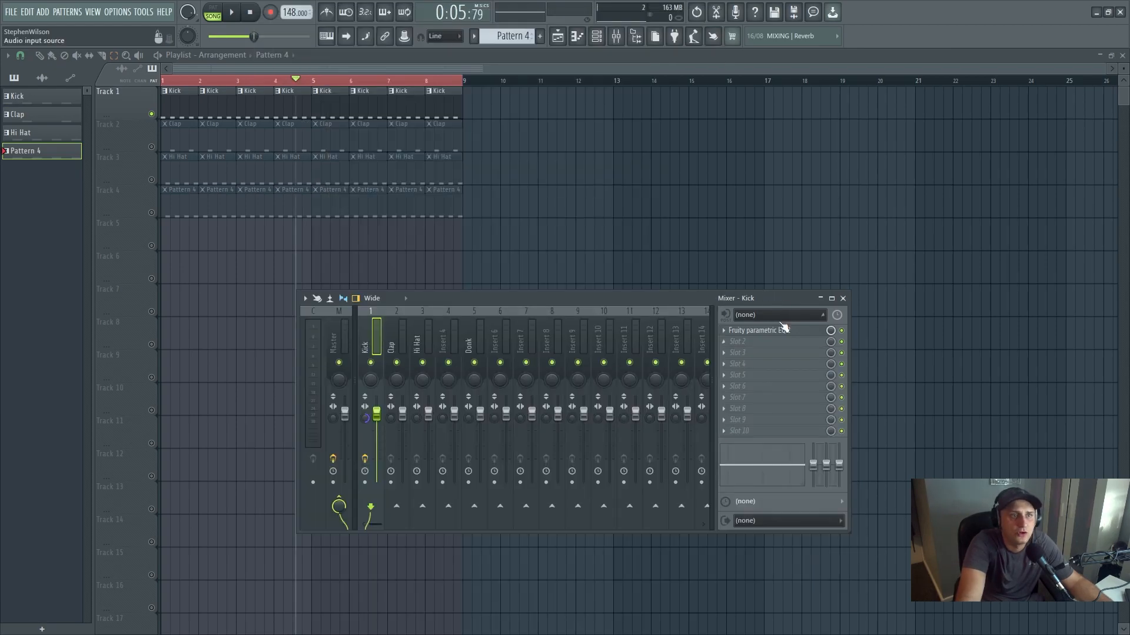
pyautogui.click(776, 331)
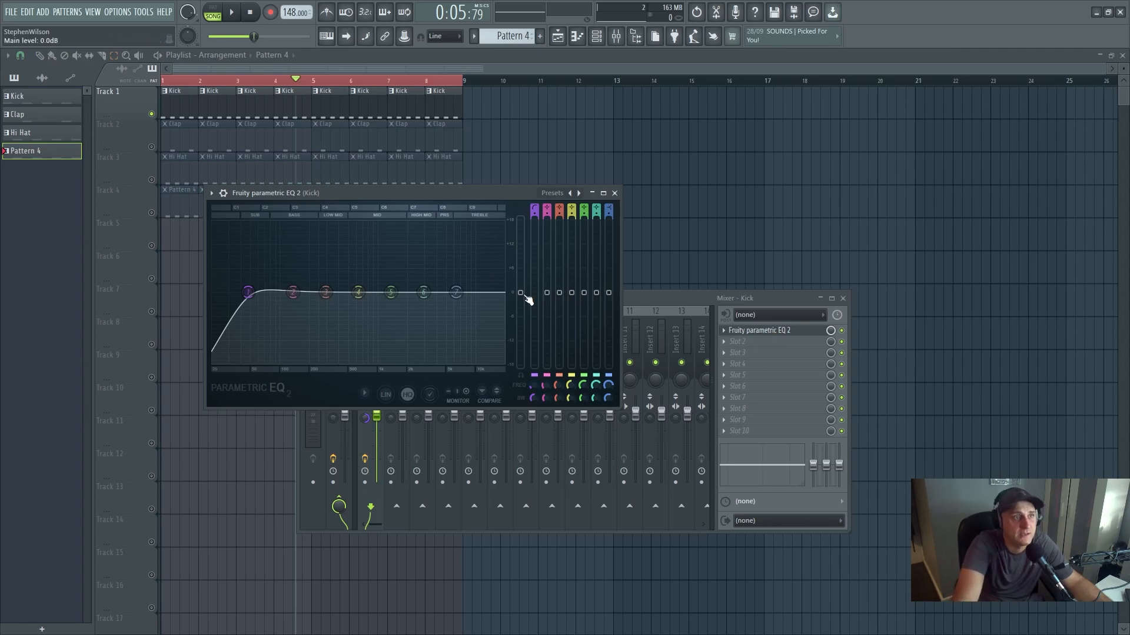
pyautogui.moveTo(527, 298); pyautogui.dragTo(527, 277)
pyautogui.moveTo(504, 189); pyautogui.dragTo(779, 148)
pyautogui.press('space')
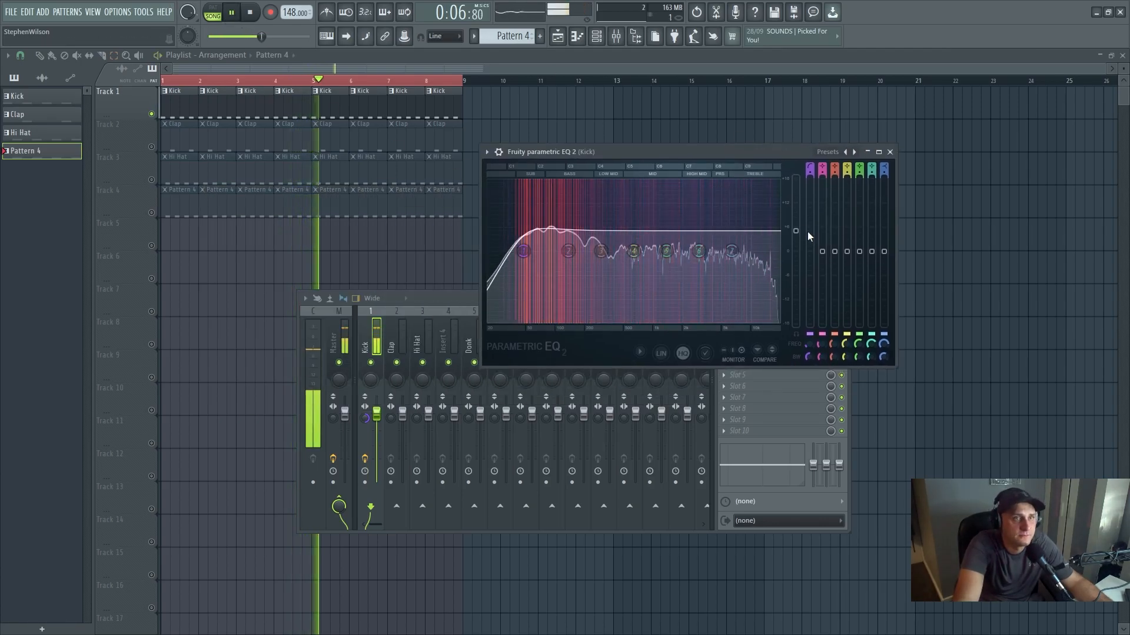
pyautogui.moveTo(795, 230); pyautogui.dragTo(795, 242)
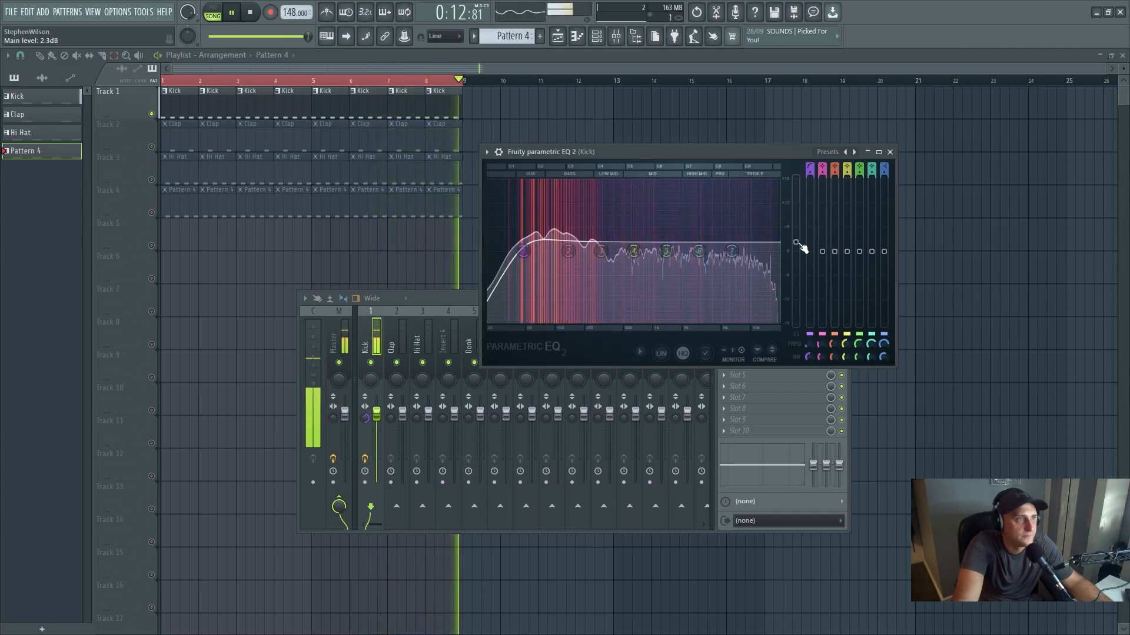
pyautogui.click(251, 13)
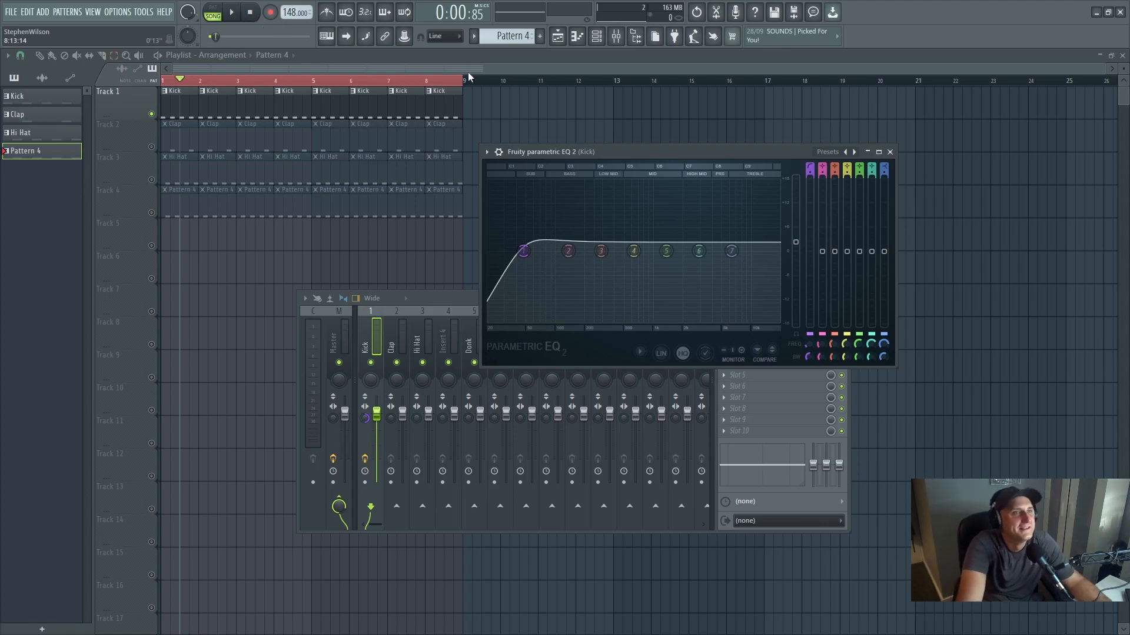
# - Lower the Kick EQ's band 1 high-pass cutoff to 30 Hz and adjust its bandwidth for a gentler roll-off
pyautogui.click(522, 254)
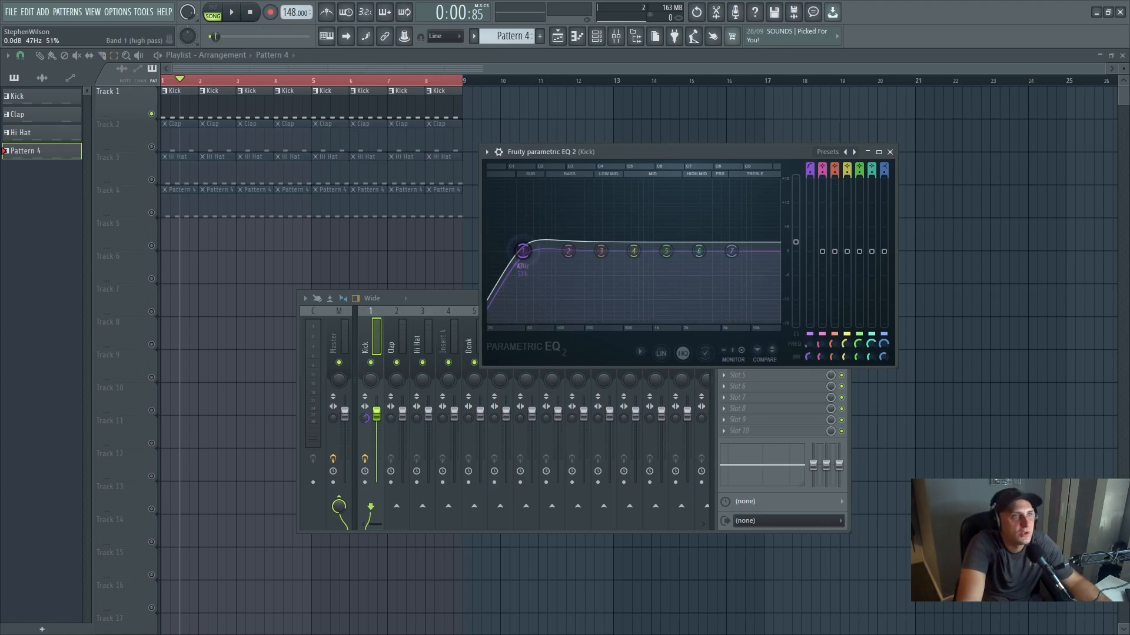
pyautogui.scroll(3, 523, 253)
pyautogui.scroll(-4, 523, 253)
pyautogui.moveTo(522, 254); pyautogui.dragTo(515, 251)
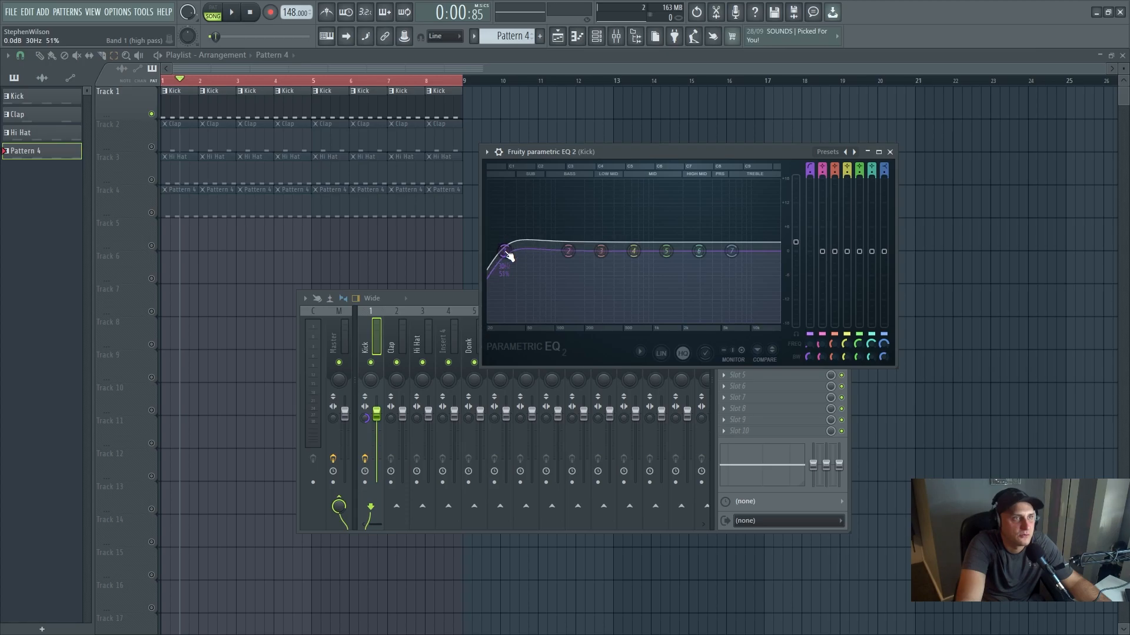
pyautogui.moveTo(808, 353); pyautogui.dragTo(810, 351)
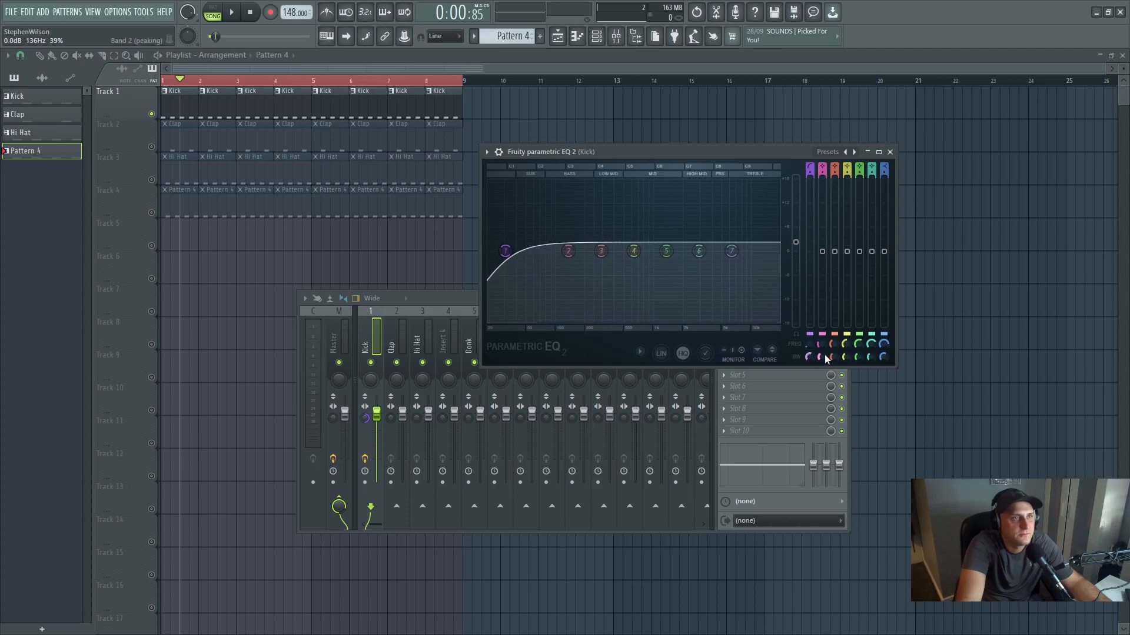
# - Change band 7 of the Kick EQ to a Low pass filter and move its cutoff slightly higher
pyautogui.rightClick(732, 252)
pyautogui.moveTo(759, 284)
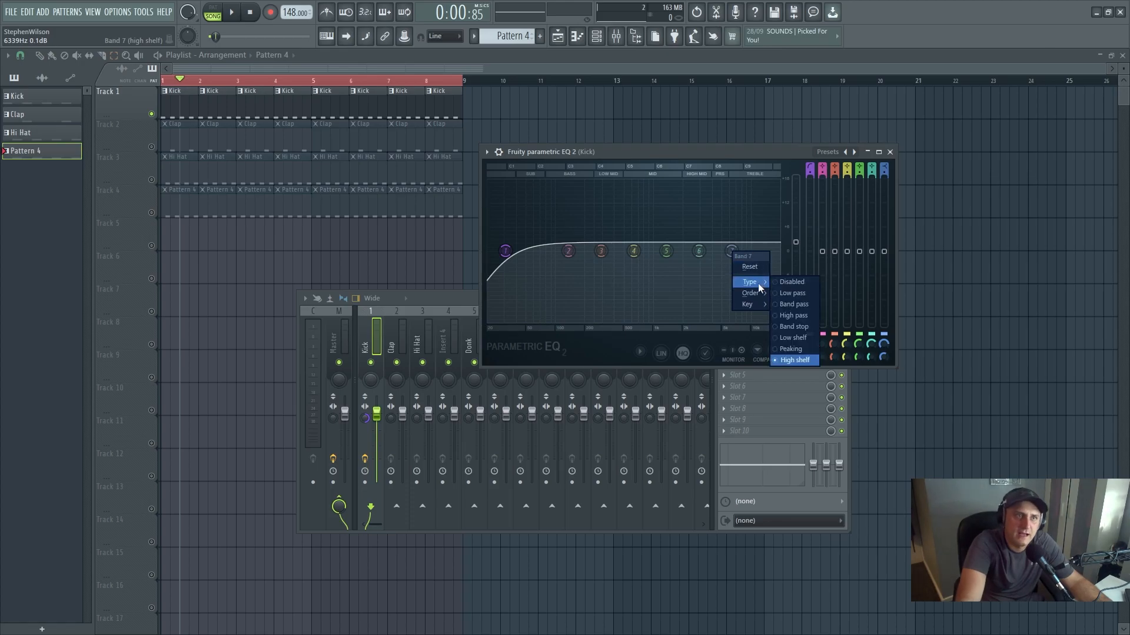
pyautogui.click(794, 294)
pyautogui.moveTo(731, 252); pyautogui.dragTo(742, 251)
pyautogui.scroll(3, 736, 252)
pyautogui.scroll(-5, 740, 250)
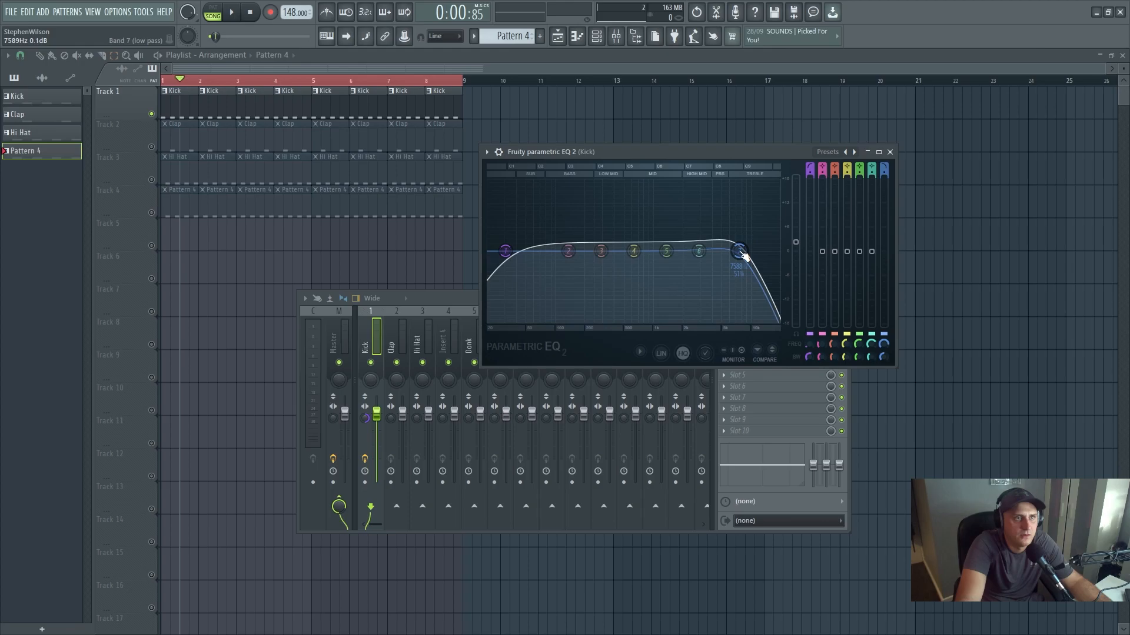
# - Raise the band 7 low-pass cutoff close to the upper end of the treble range during playback, and close the EQ
pyautogui.click(238, 11)
pyautogui.moveTo(745, 256); pyautogui.dragTo(762, 251)
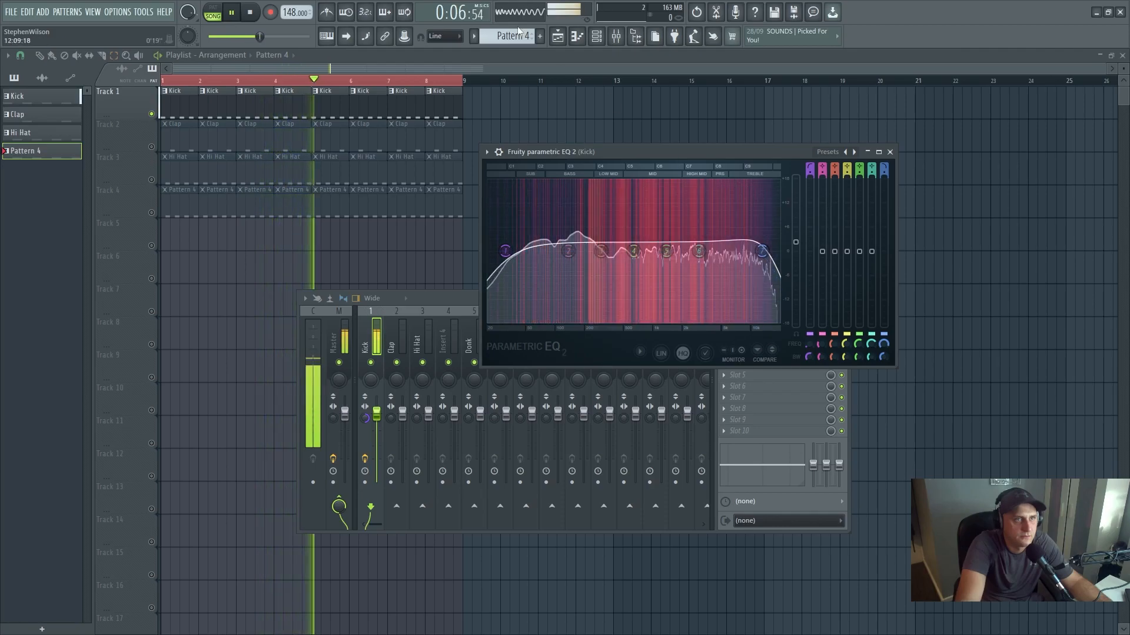
pyautogui.click(238, 11)
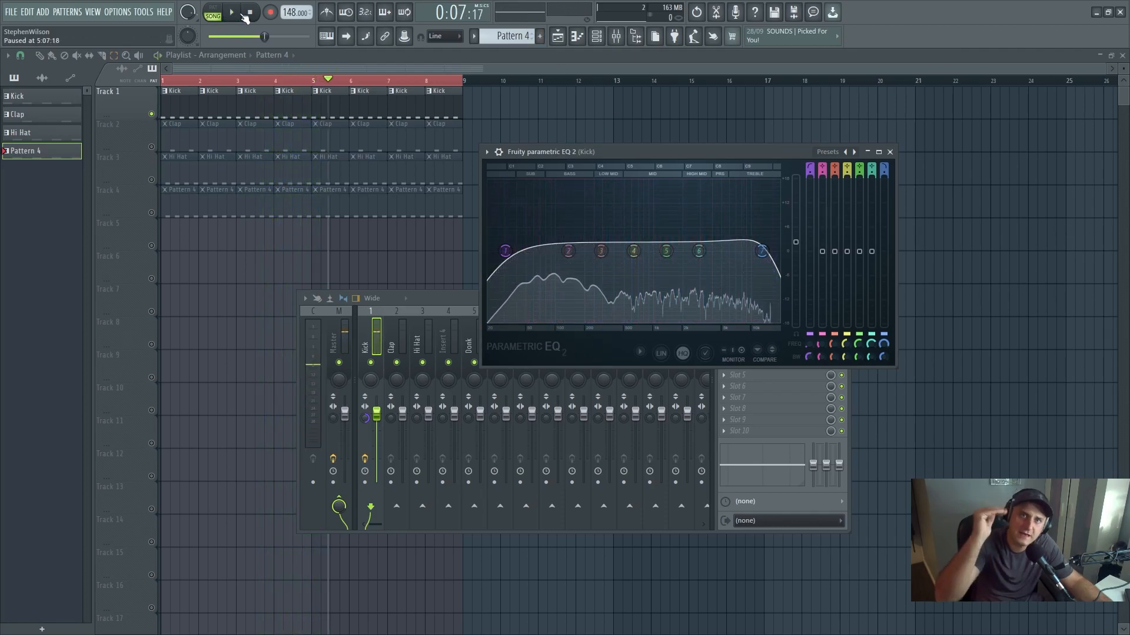
pyautogui.click(889, 152)
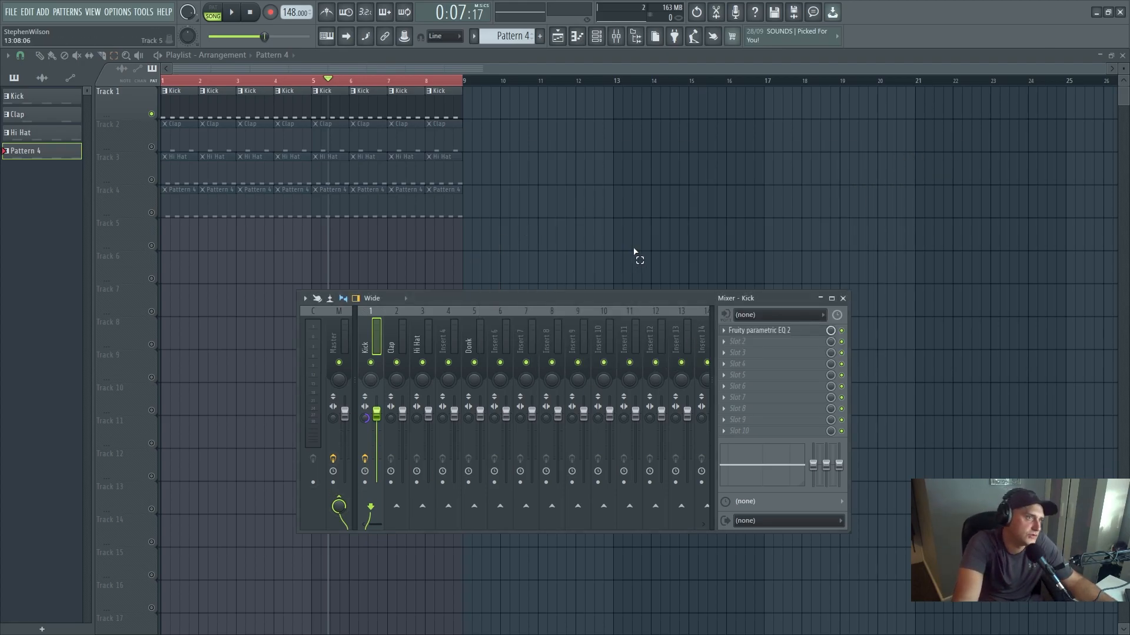
# - Open the sampler settings of the VEC1 BD Punchy 34 kick channel and place the window clear of the channel rack's upper rows
pyautogui.click(596, 36)
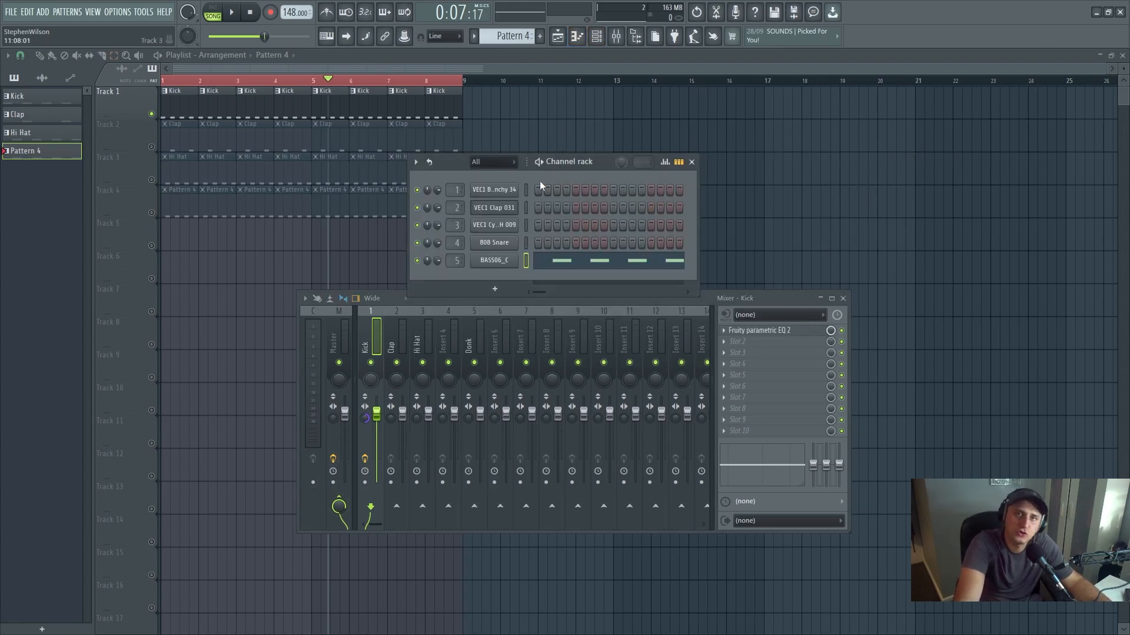
pyautogui.click(502, 190)
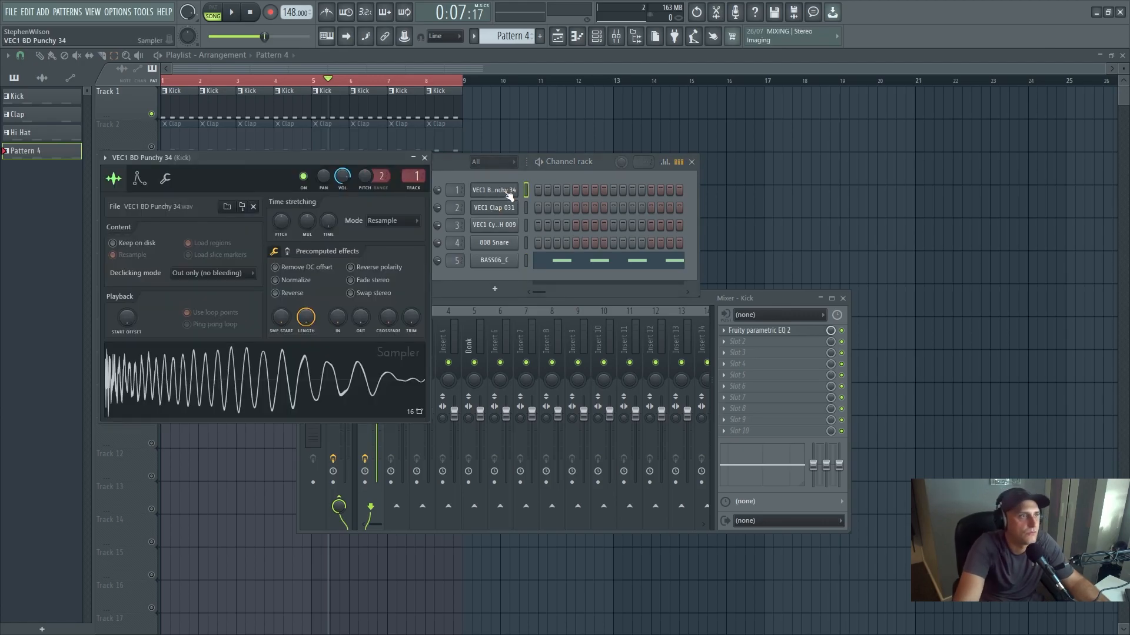
pyautogui.moveTo(331, 157); pyautogui.dragTo(586, 245)
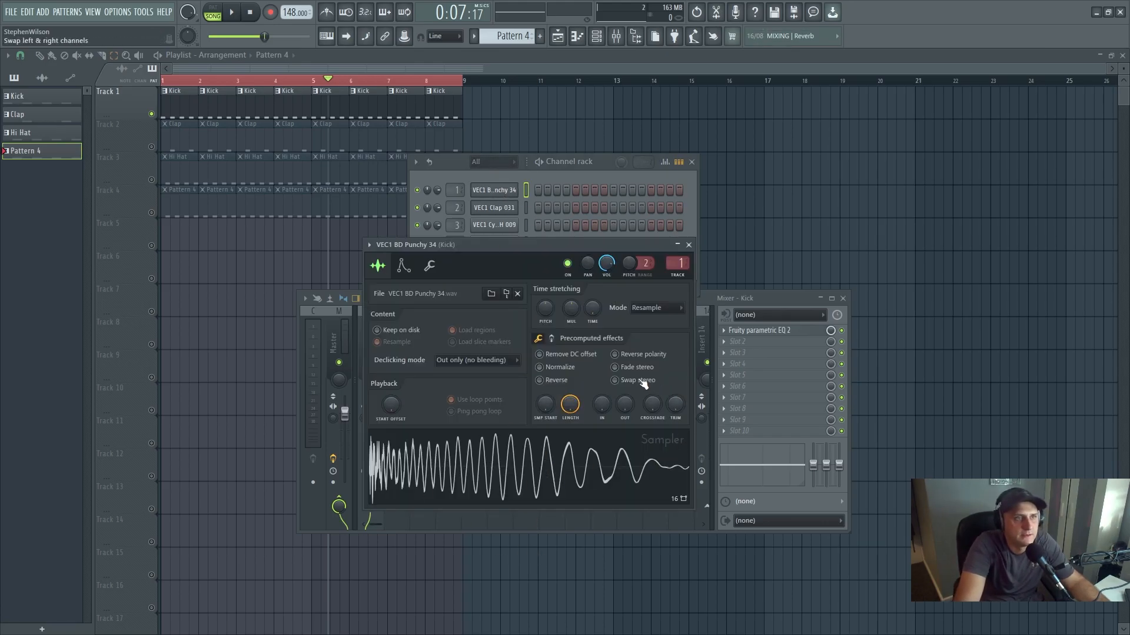
pyautogui.moveTo(627, 413)
pyautogui.mouseDown()
pyautogui.moveTo(627, 379)
pyautogui.moveTo(627, 415)
pyautogui.mouseUp()
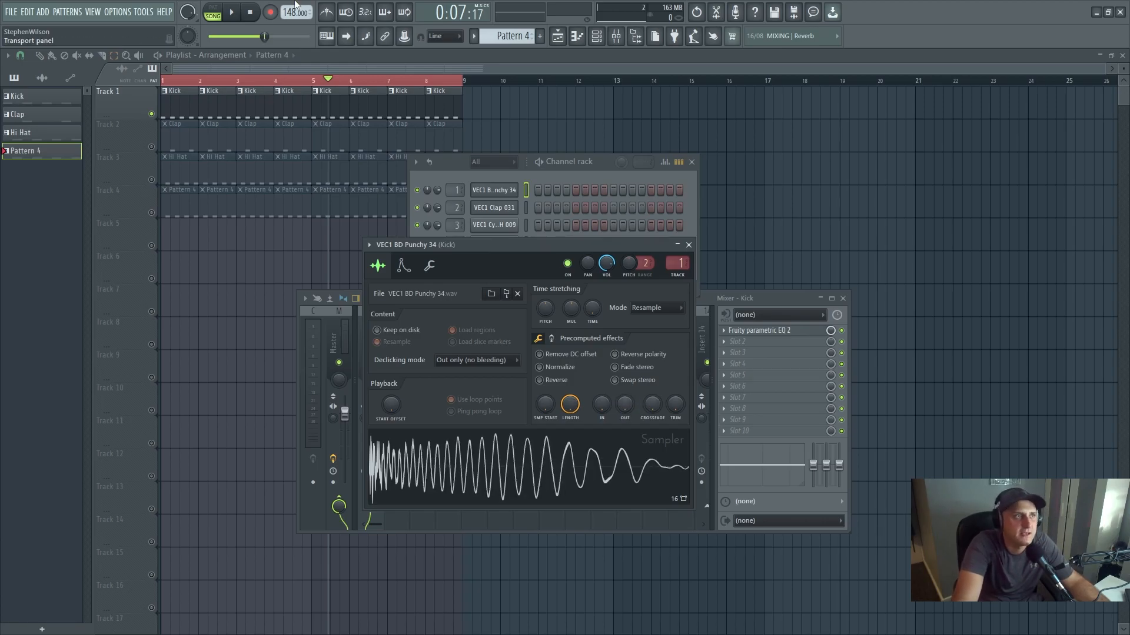
# - Switch playback to pattern mode, select the Kick pattern and start playing it
pyautogui.click(217, 12)
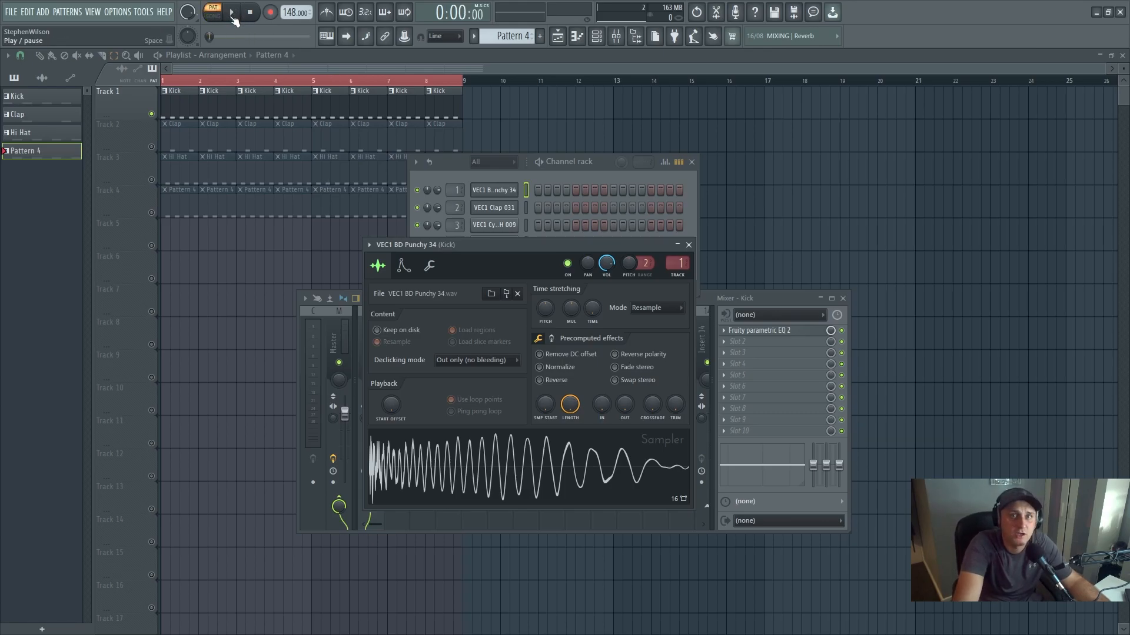
pyautogui.click(231, 12)
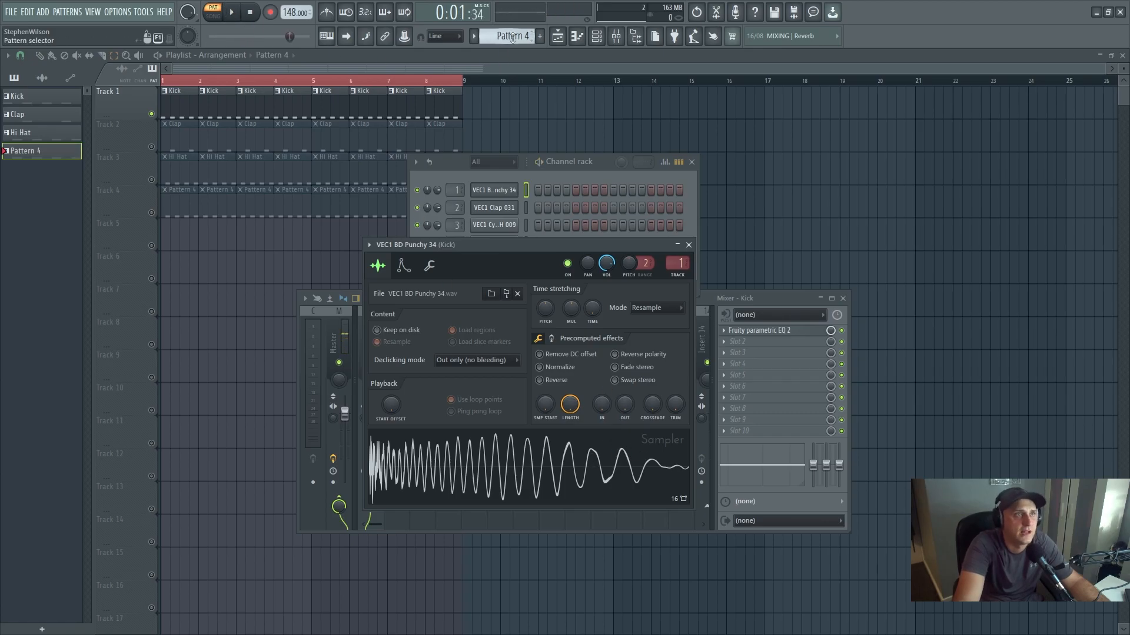
pyautogui.scroll(-3, 509, 35)
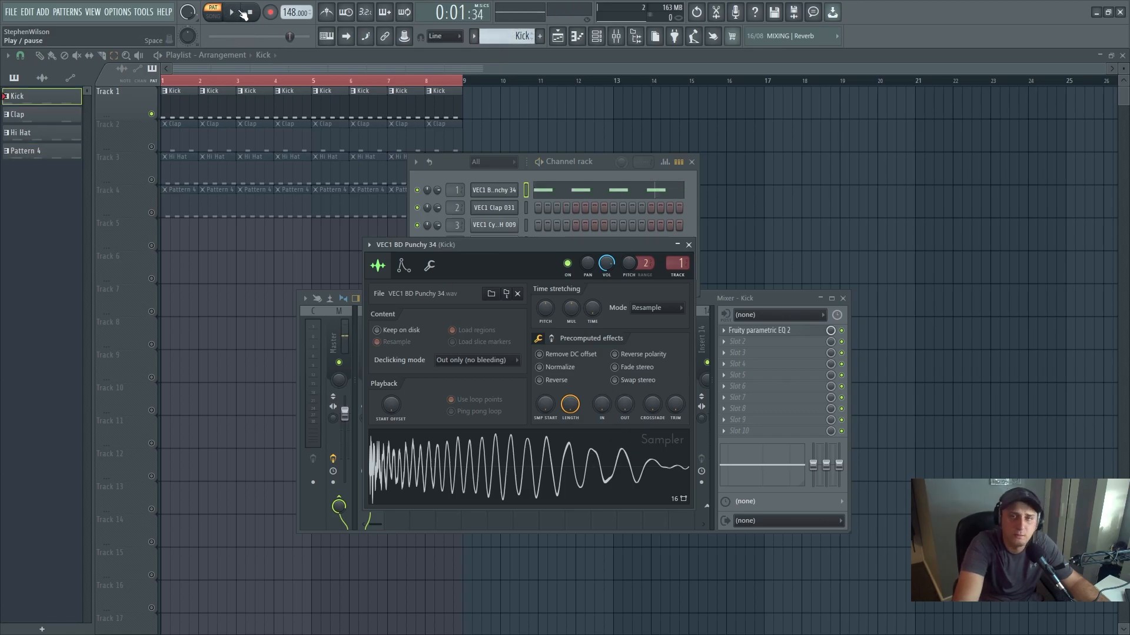
pyautogui.click(238, 15)
# - Try a 40% fade-out on the kick sample, reduce it to a slight fade on the tail, and stop playback
pyautogui.moveTo(625, 406); pyautogui.dragTo(625, 372)
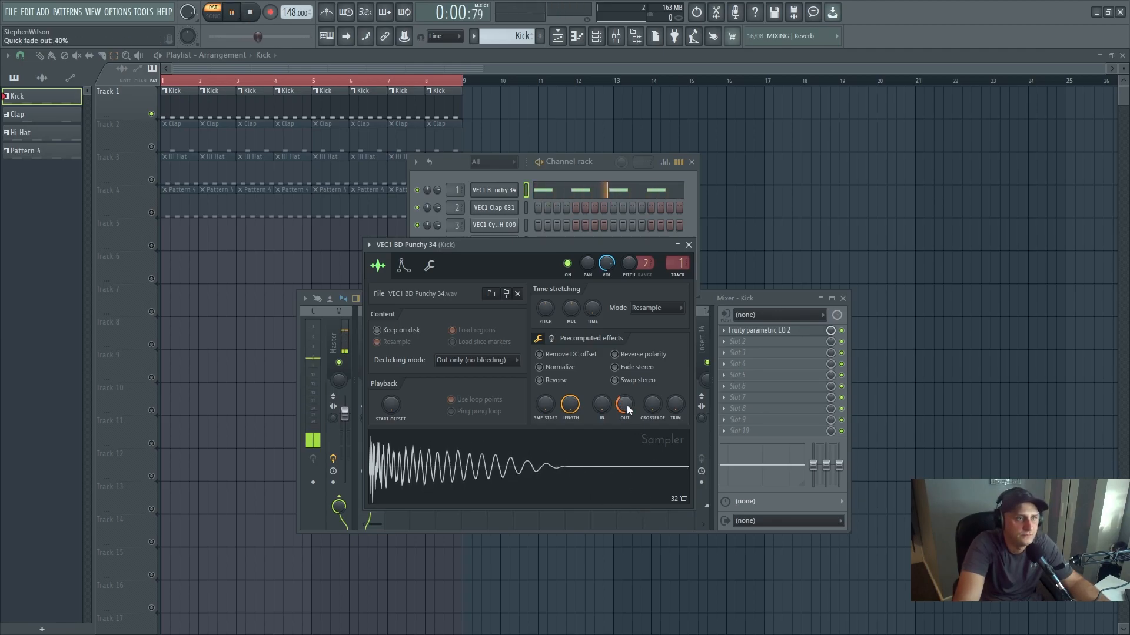
pyautogui.moveTo(625, 372); pyautogui.dragTo(626, 413)
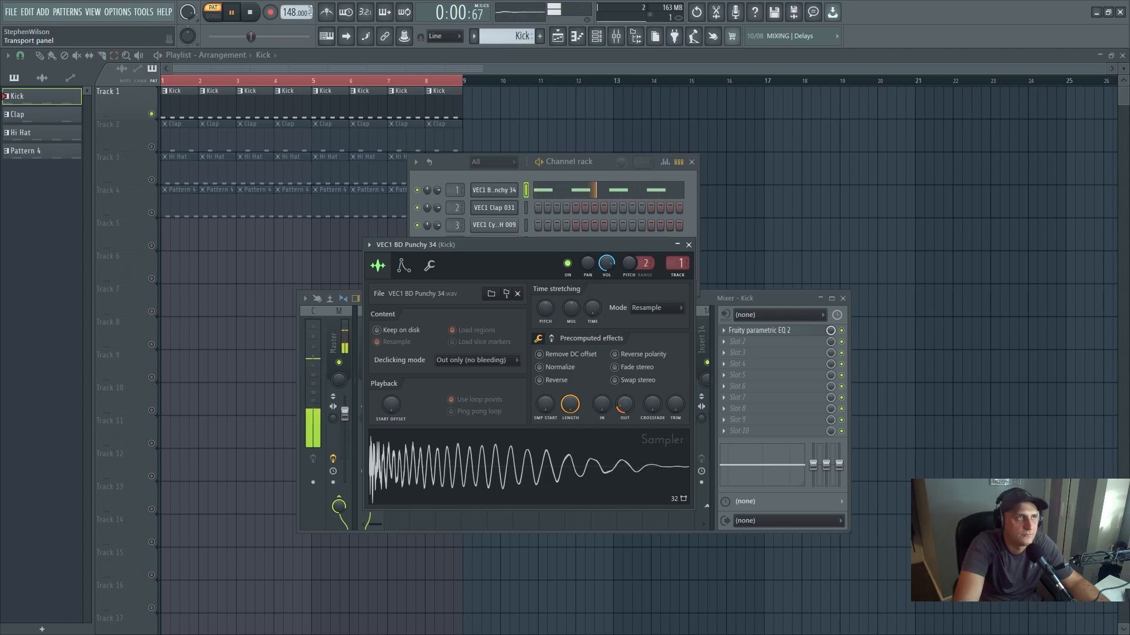
pyautogui.press('space')
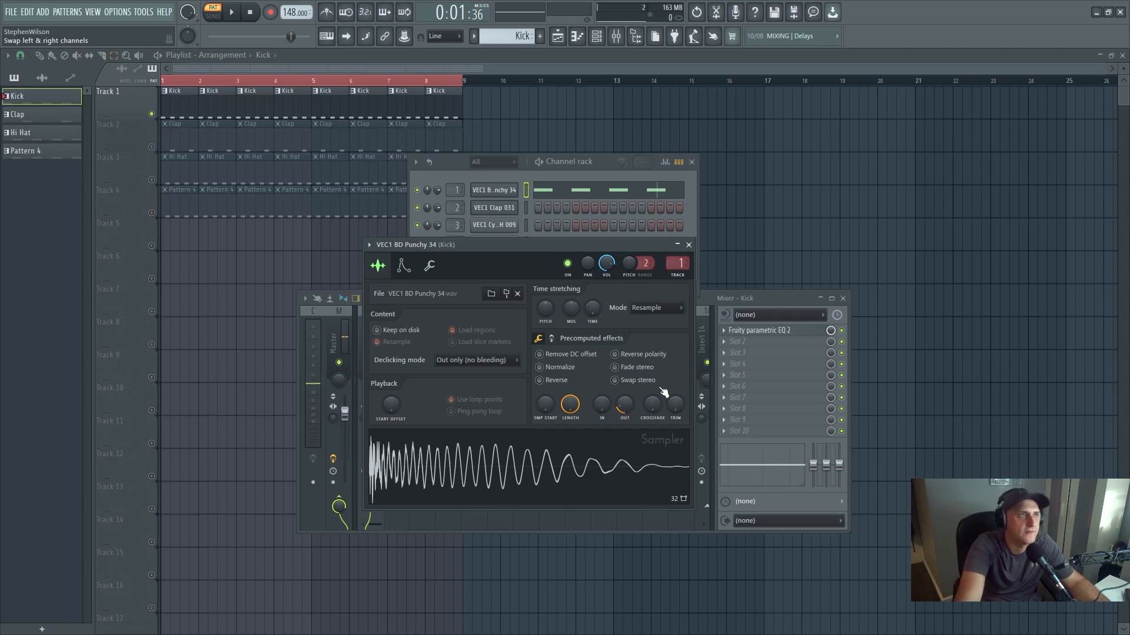
# - Rename Pattern 4 as Donk
pyautogui.click(603, 161)
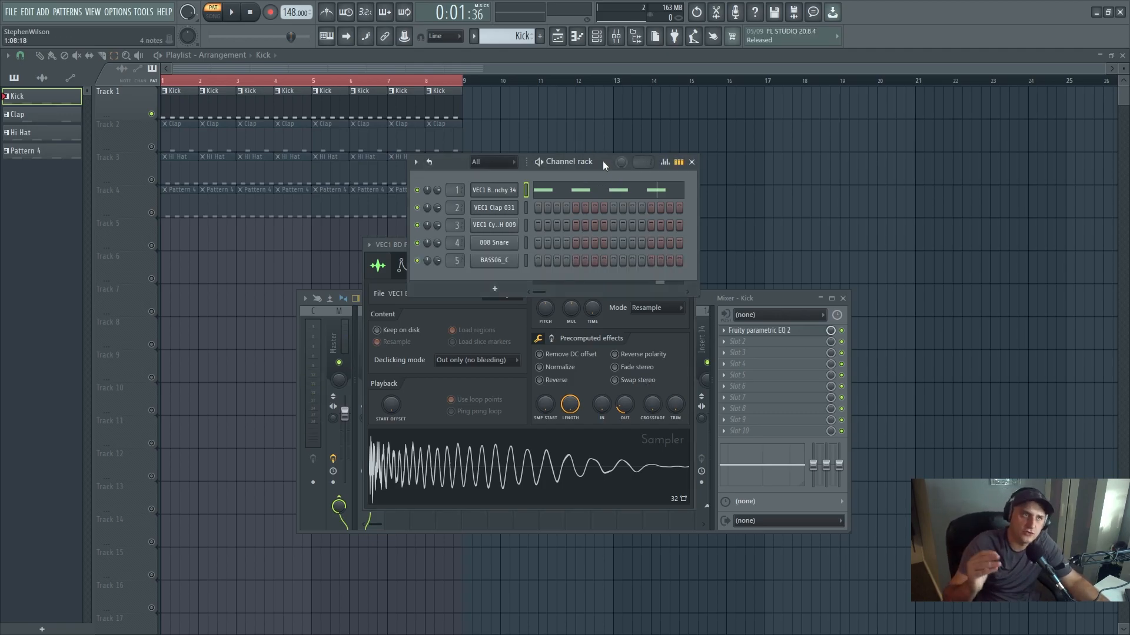
pyautogui.click(56, 57)
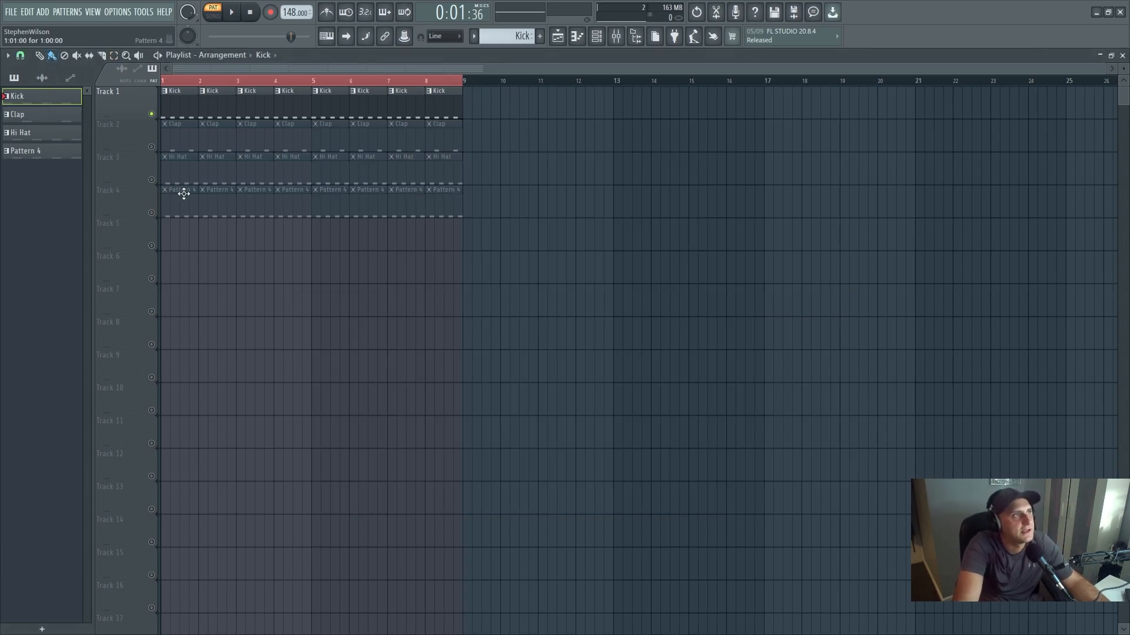
pyautogui.rightClick(49, 151)
pyautogui.click(80, 200)
pyautogui.write('Donk')
pyautogui.press('Return')
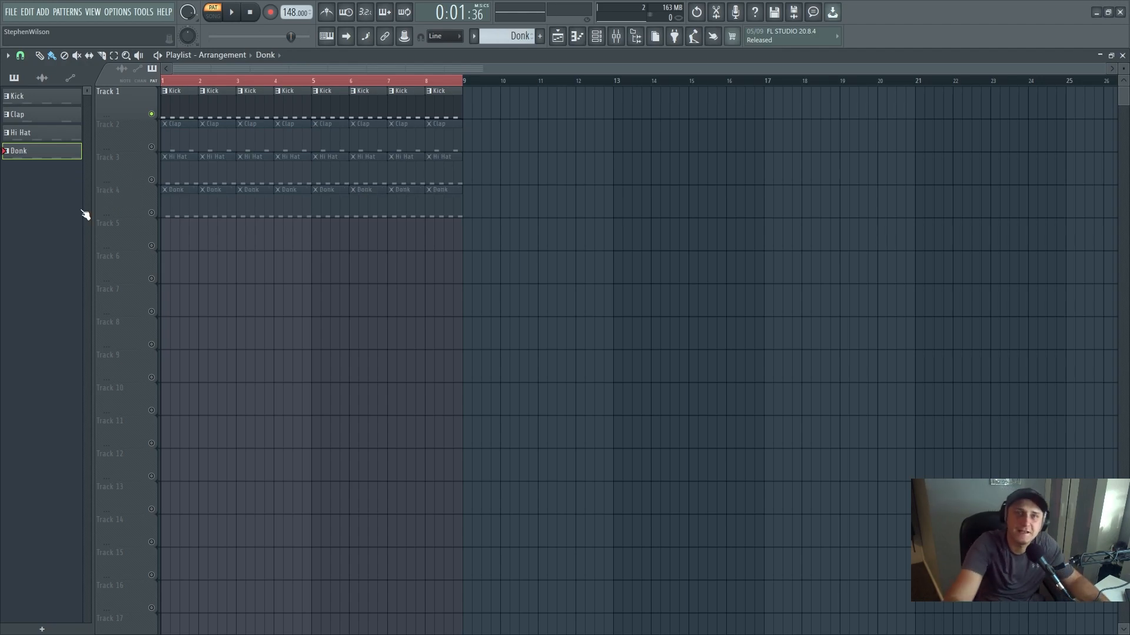
# - Check the Donk pattern's notes in the piano roll and return to the playlist
pyautogui.doubleClick(28, 159)
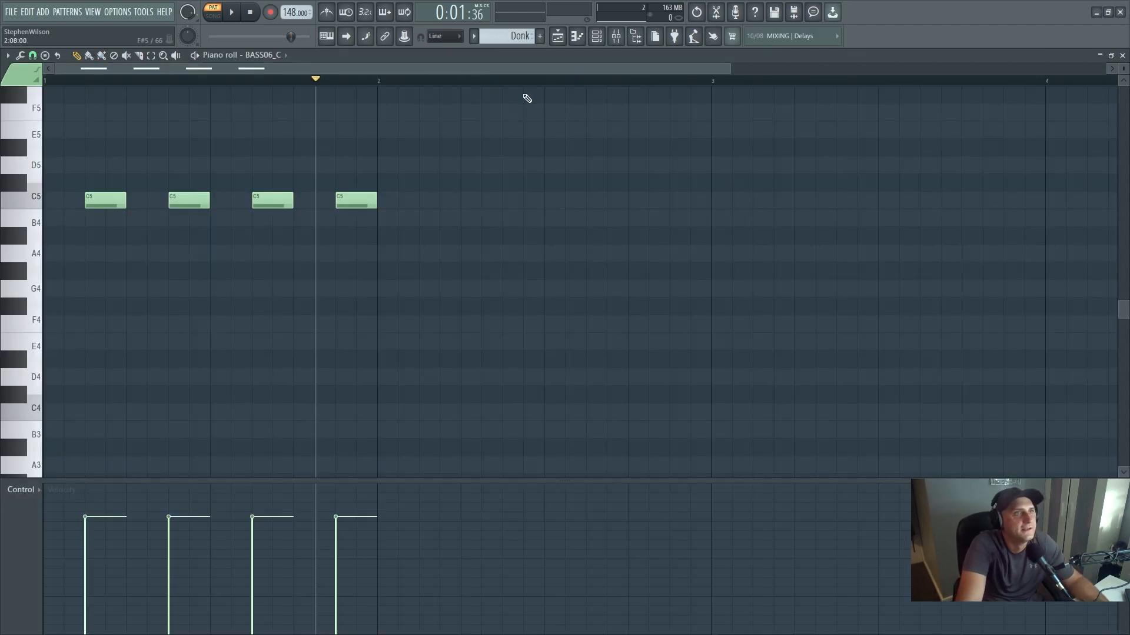
pyautogui.click(558, 36)
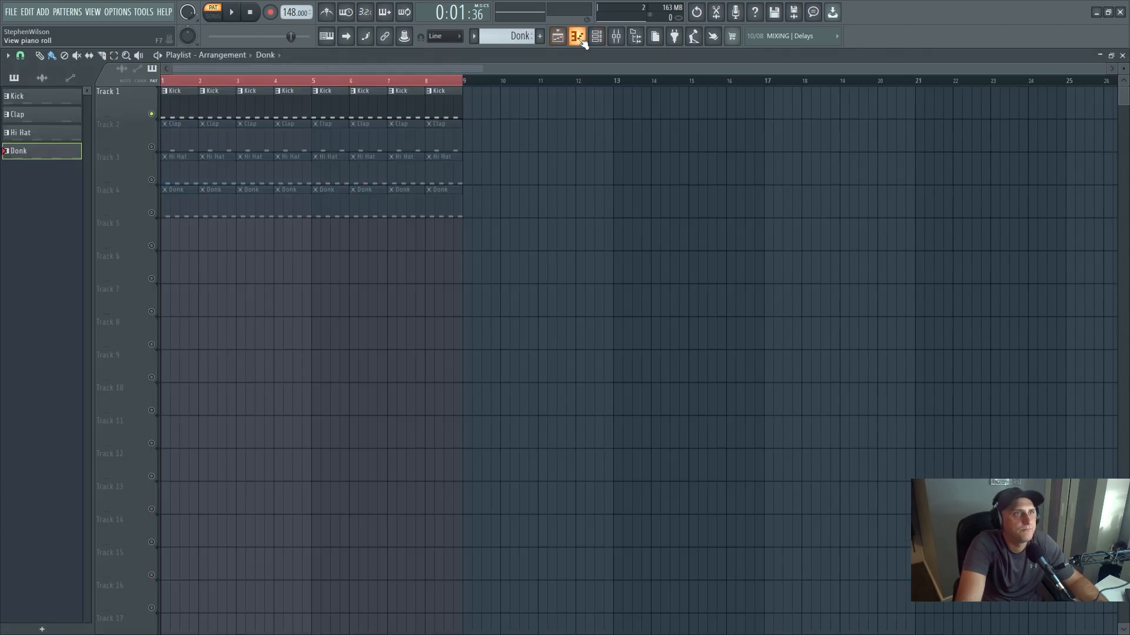
pyautogui.click(579, 39)
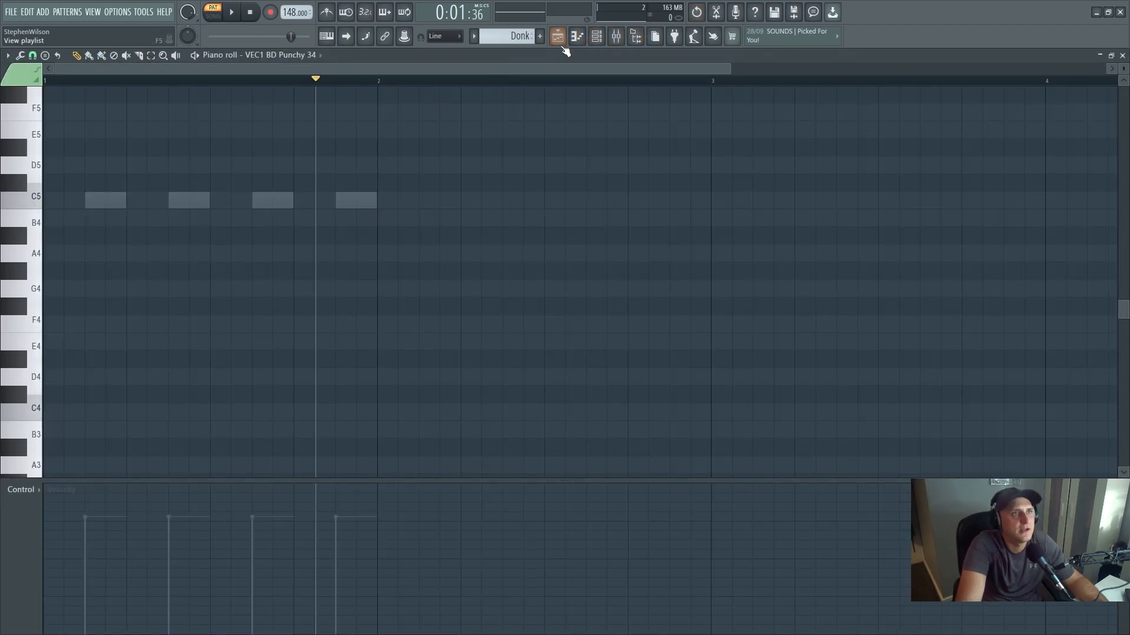
pyautogui.click(558, 36)
# - Load Fruity Parametric EQ 2 into the first effect slot of the Donk mixer track
pyautogui.click(616, 37)
pyautogui.click(468, 338)
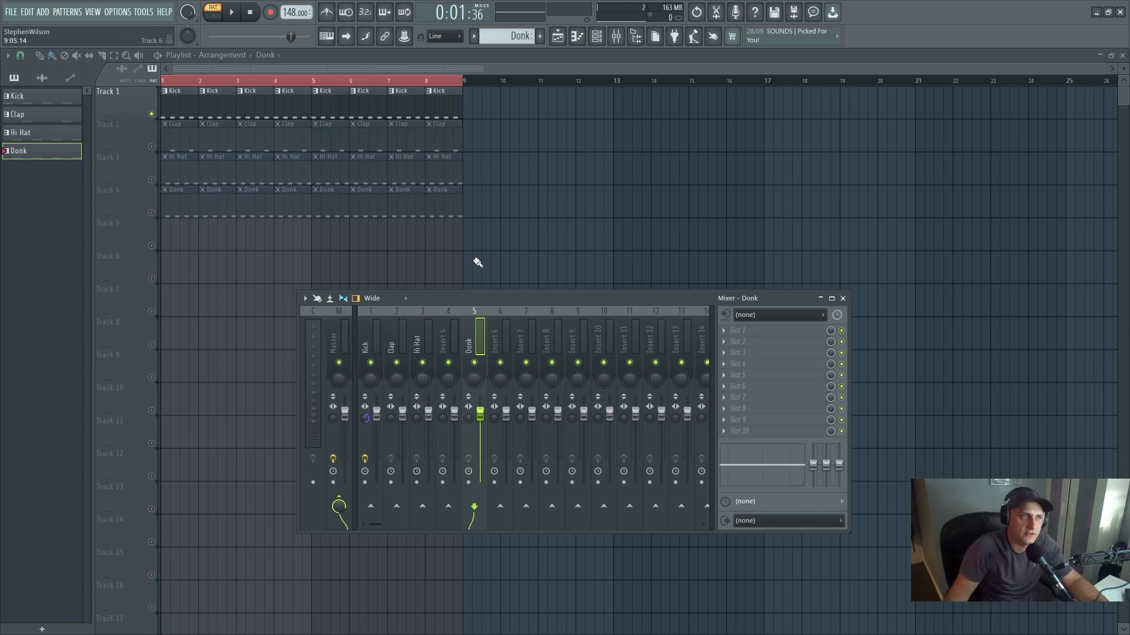
pyautogui.click(725, 330)
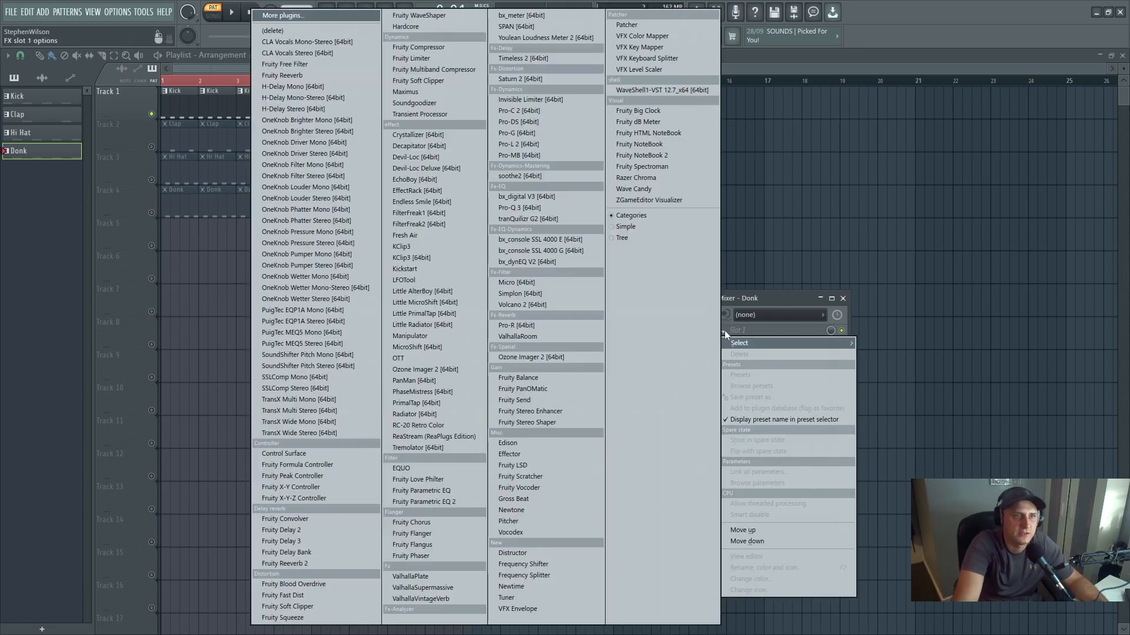
pyautogui.click(439, 502)
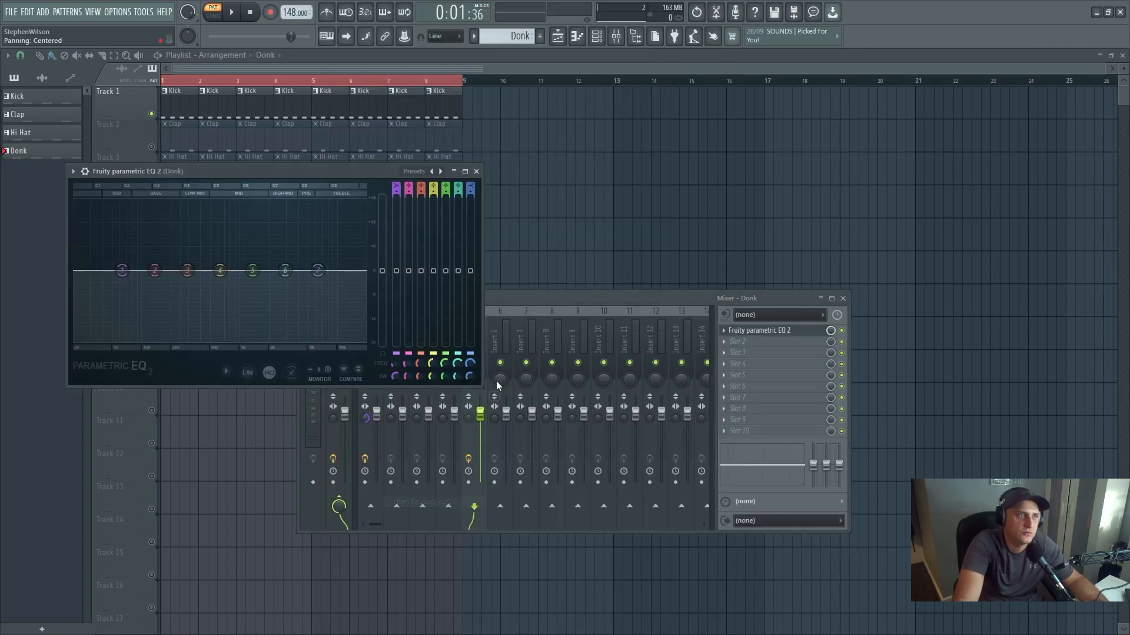
# - Change band 1 of the Donk EQ to a high-pass filter and lower its cutoff to about 50 Hz
pyautogui.rightClick(122, 270)
pyautogui.moveTo(151, 301)
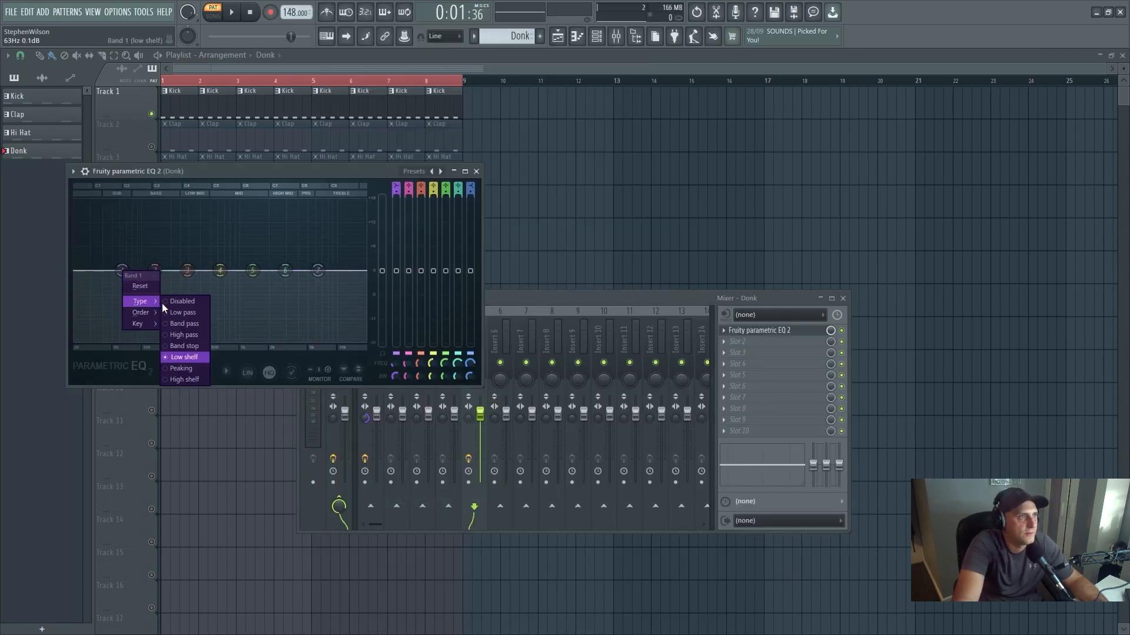
pyautogui.click(192, 335)
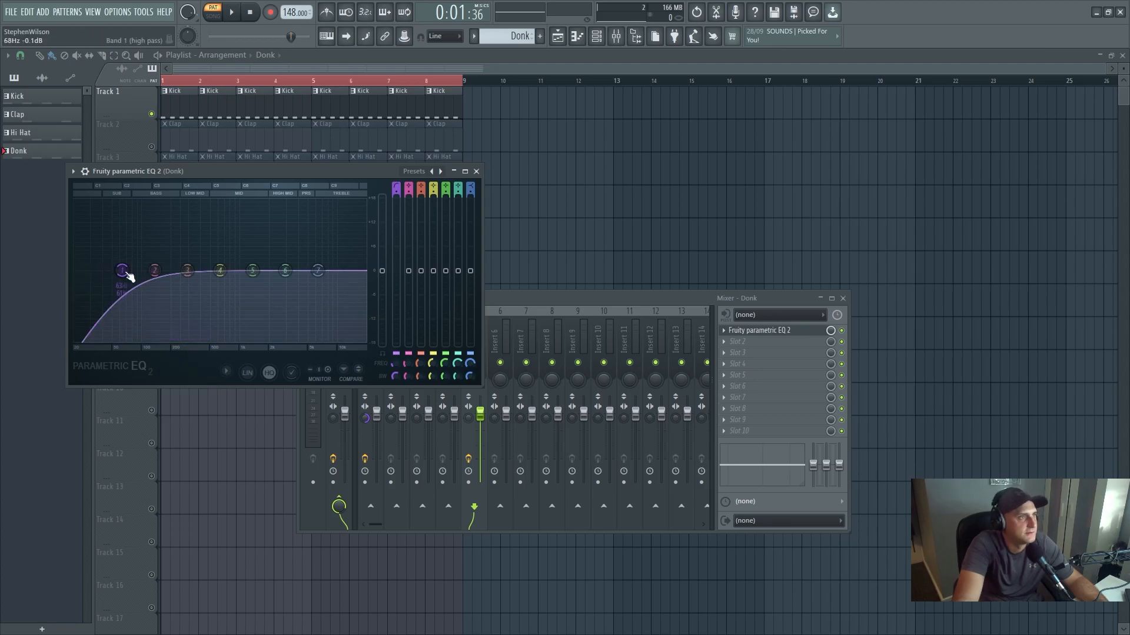
pyautogui.moveTo(126, 270); pyautogui.dragTo(112, 270)
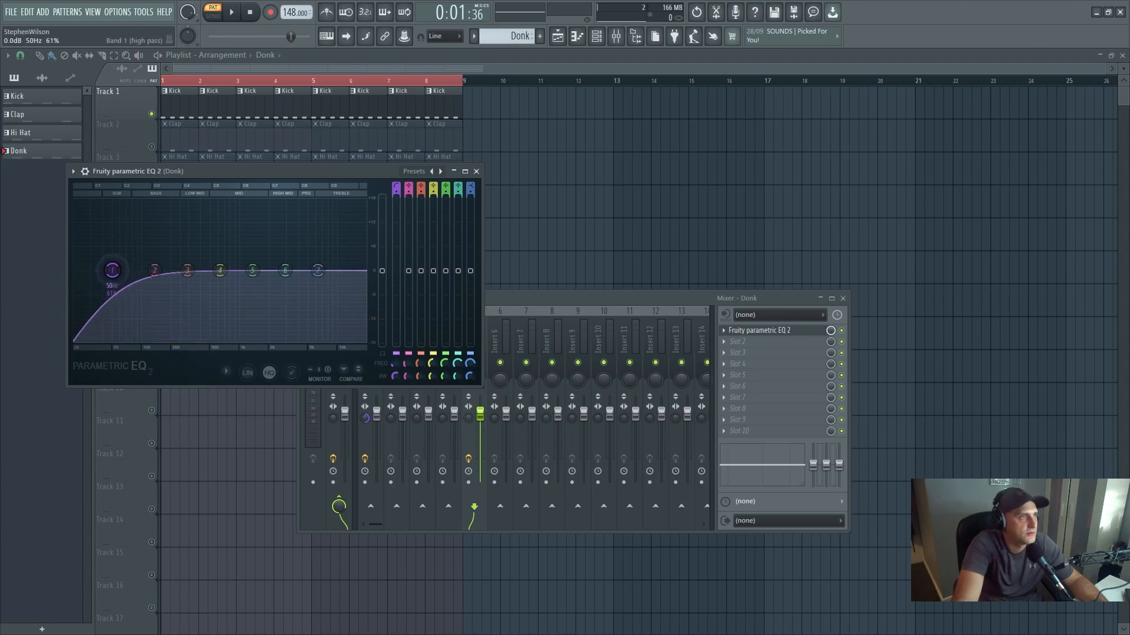
# - Unmute the Donk clips' playlist track and play the arrangement in song mode with the mixer and channel rack showing
pyautogui.press('l')
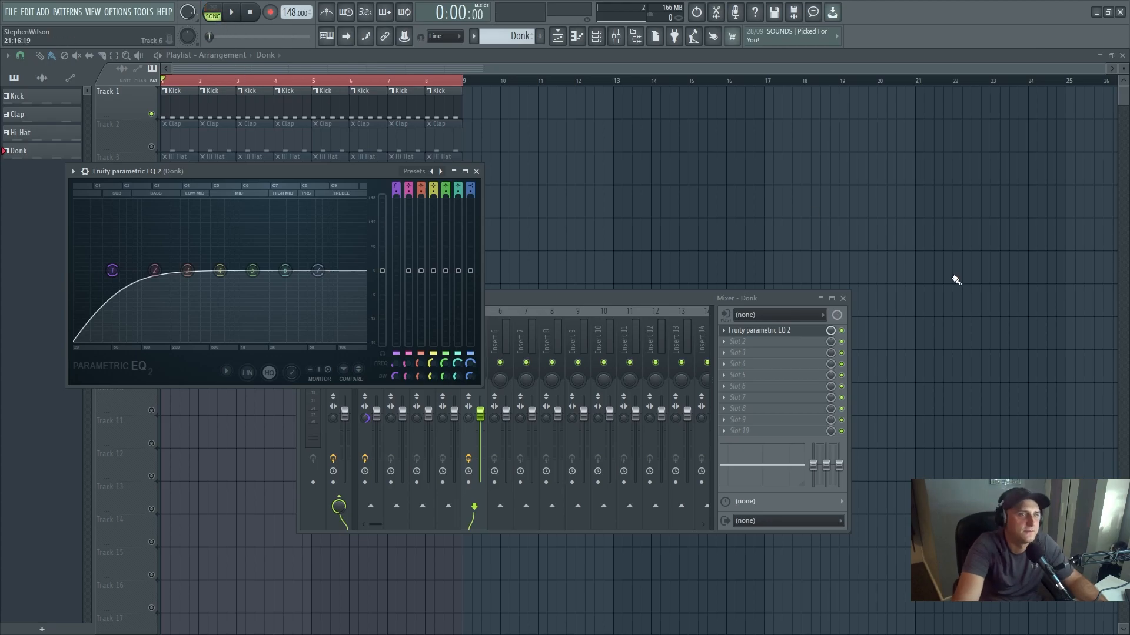
pyautogui.moveTo(373, 171); pyautogui.dragTo(799, 126)
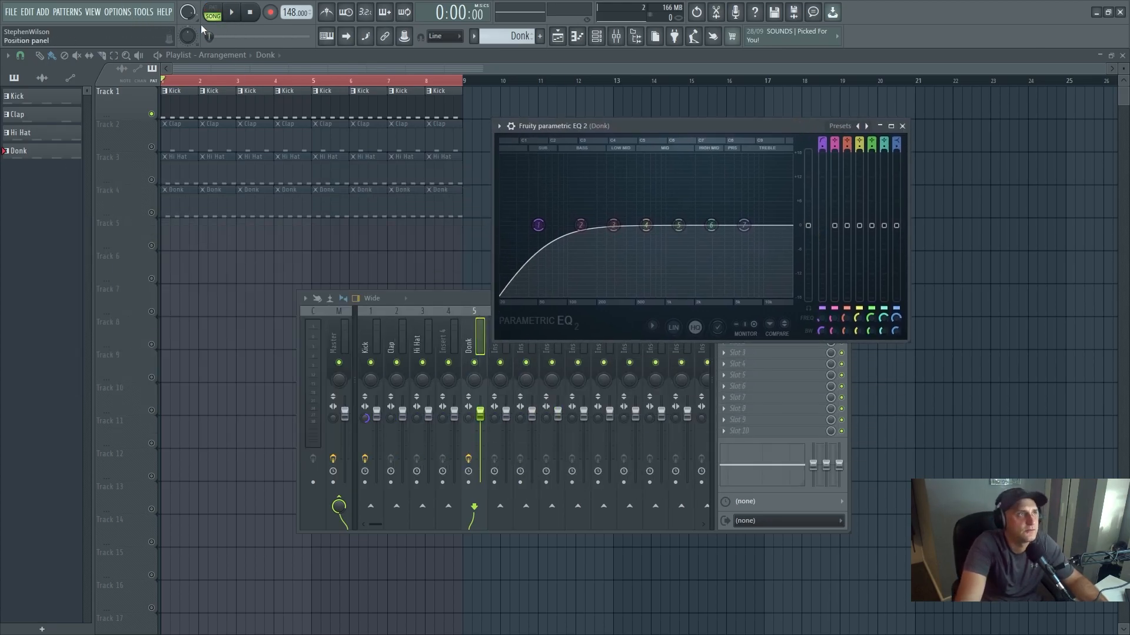
pyautogui.click(151, 212)
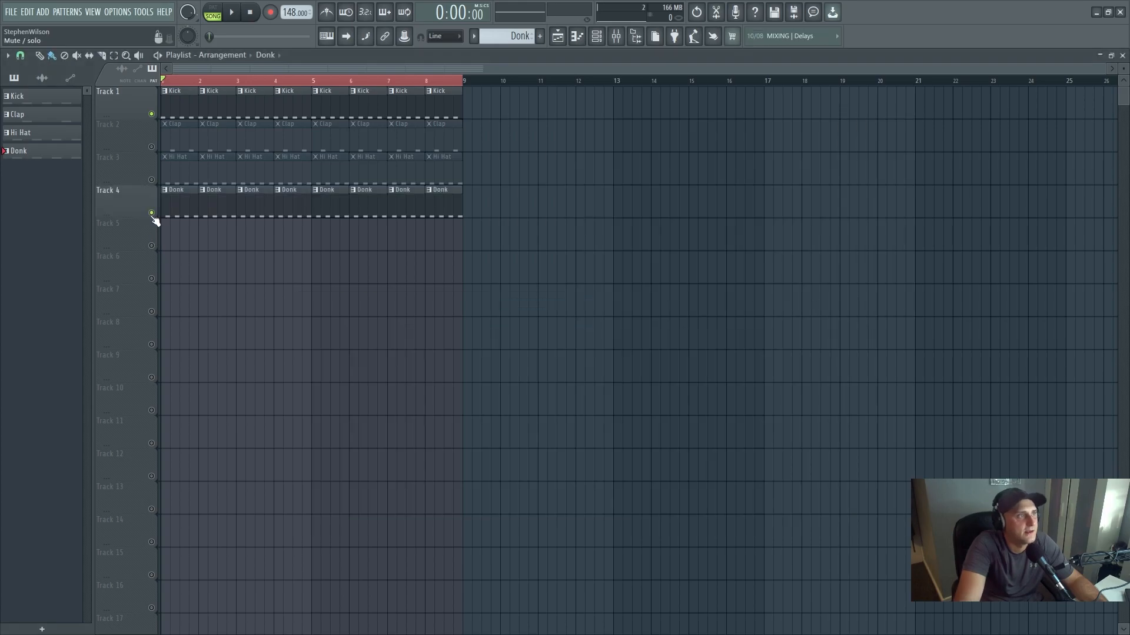
pyautogui.click(616, 35)
pyautogui.click(597, 36)
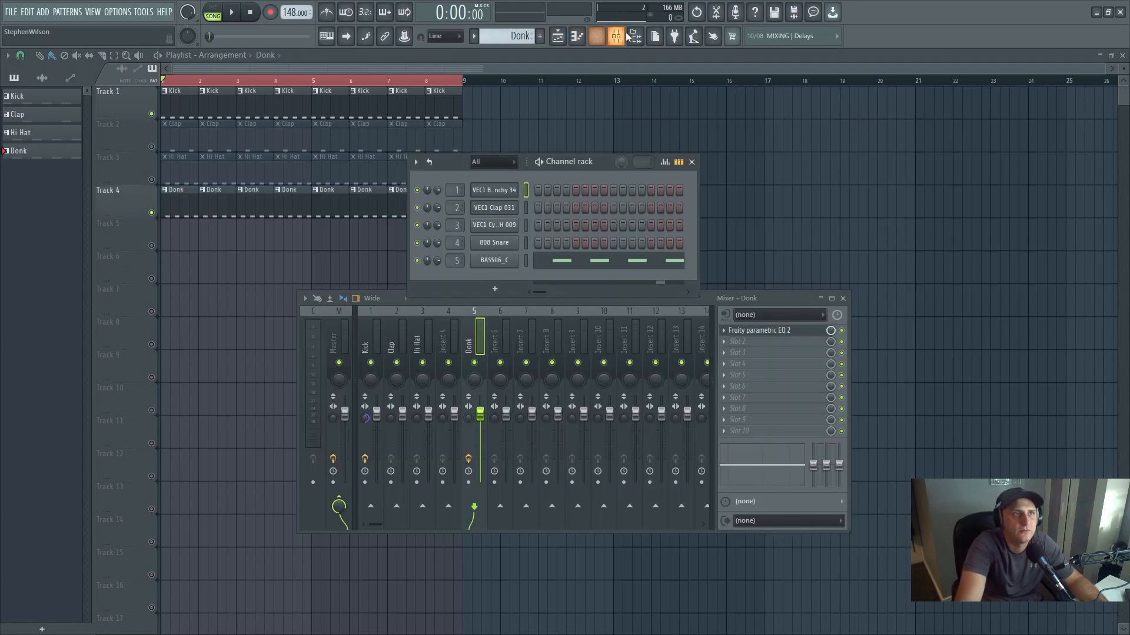
pyautogui.click(233, 16)
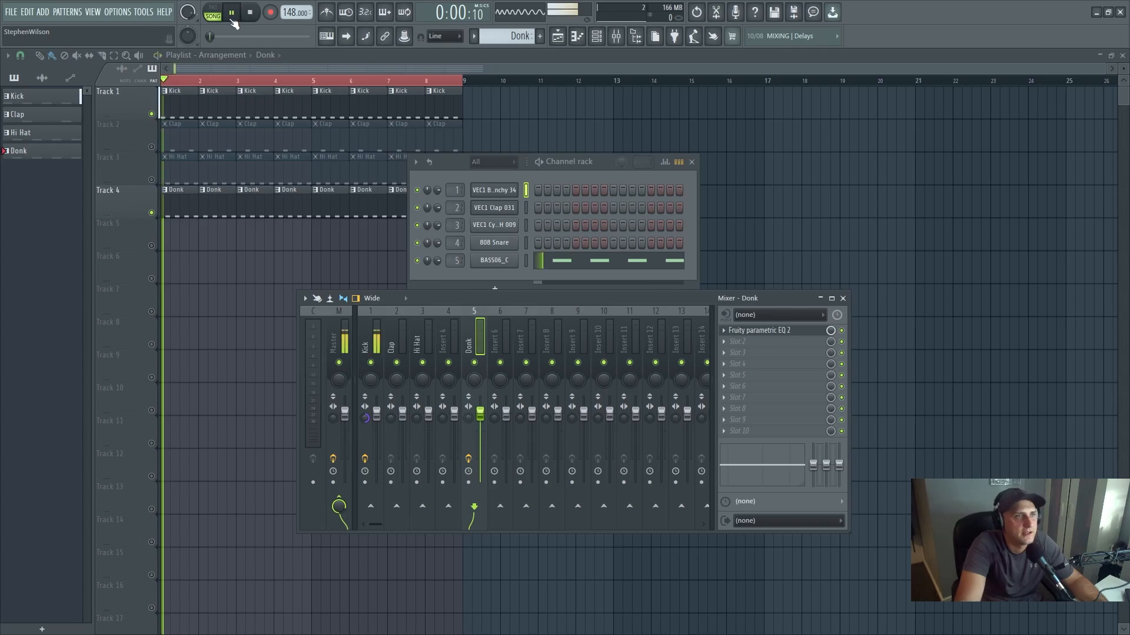
# - Raise the overall level of the Donk EQ slightly during playback, pause, and close the EQ
pyautogui.click(767, 337)
pyautogui.moveTo(808, 219); pyautogui.dragTo(808, 210)
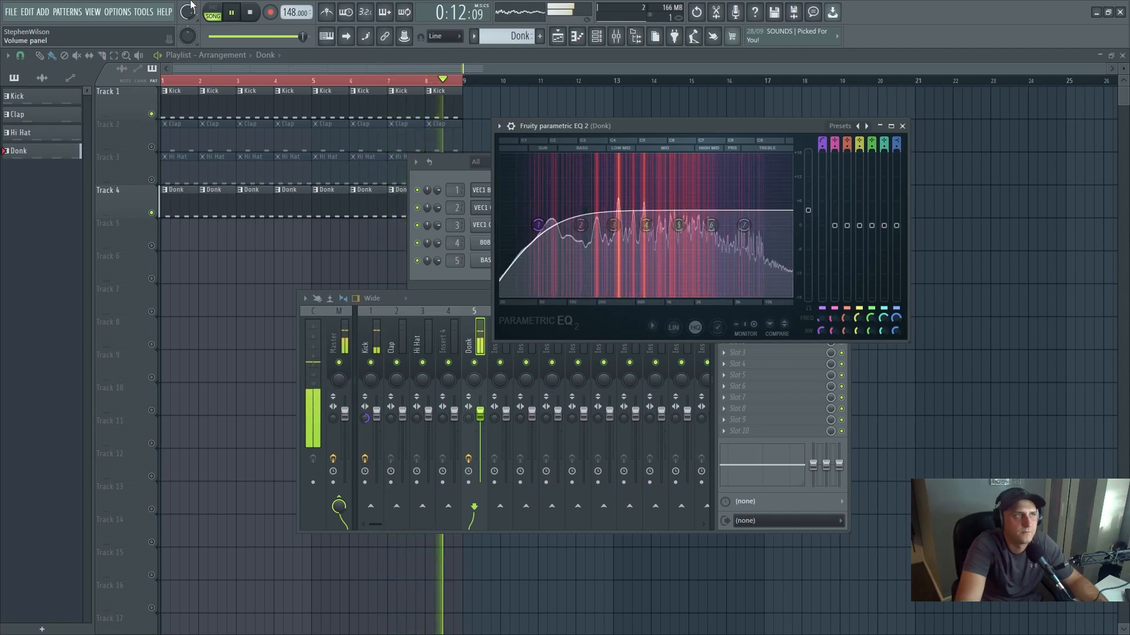
pyautogui.click(239, 14)
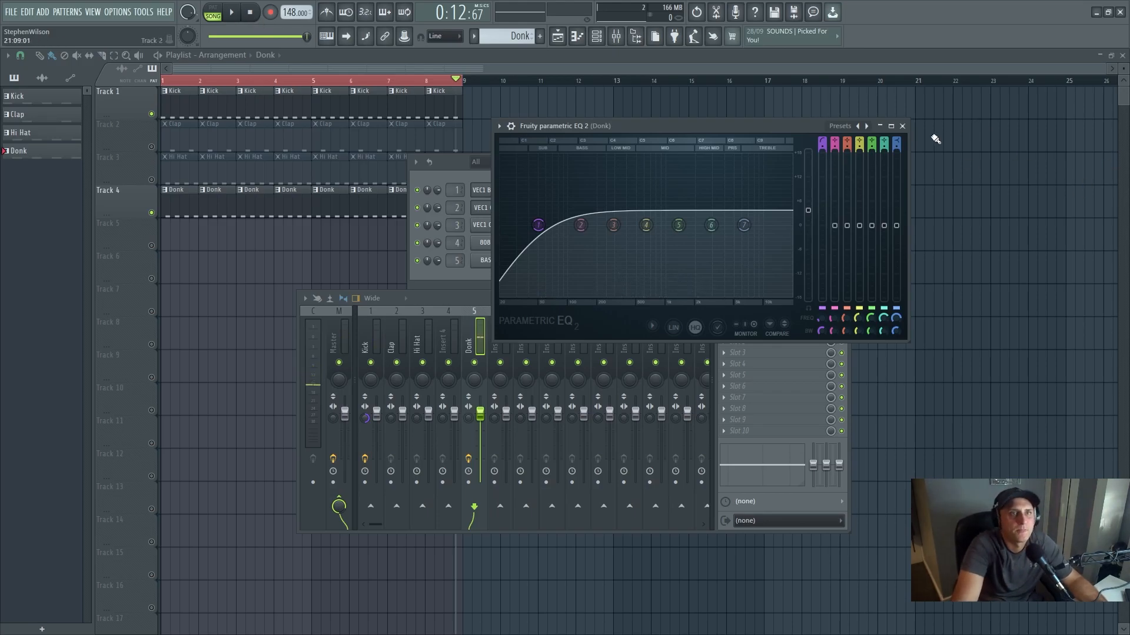
pyautogui.click(902, 126)
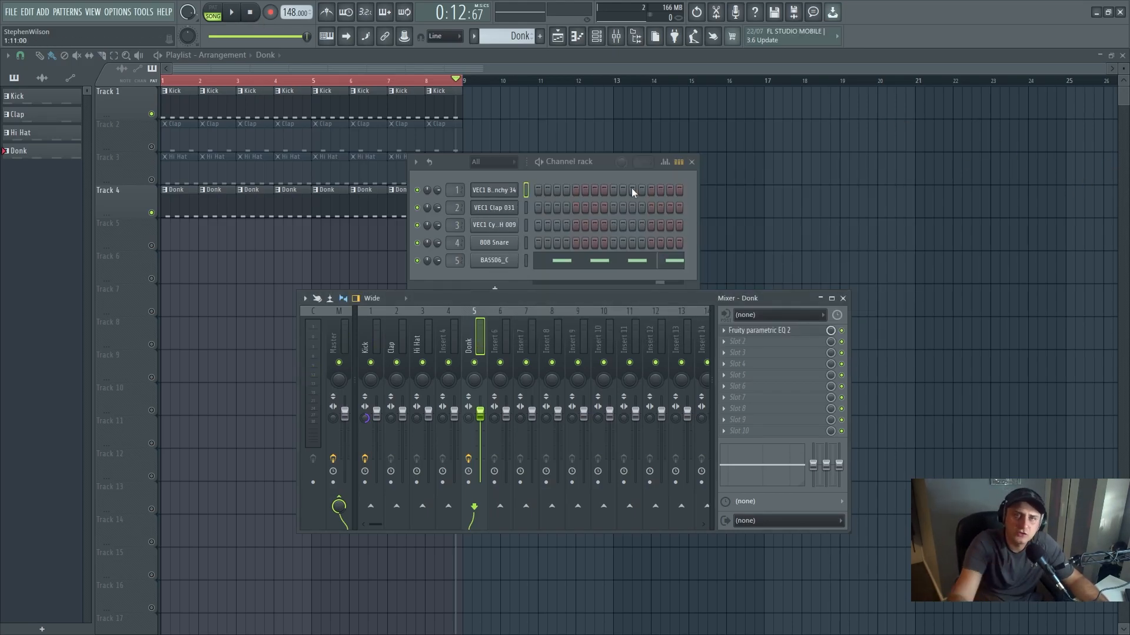
# - Preview samples in the Bounce Sample Pack's Bass folder and add VEDH2 Bass Cut 034 C as a new channel
pyautogui.click(617, 36)
pyautogui.click(618, 37)
pyautogui.click(636, 37)
pyautogui.moveTo(35, 445); pyautogui.dragTo(106, 400)
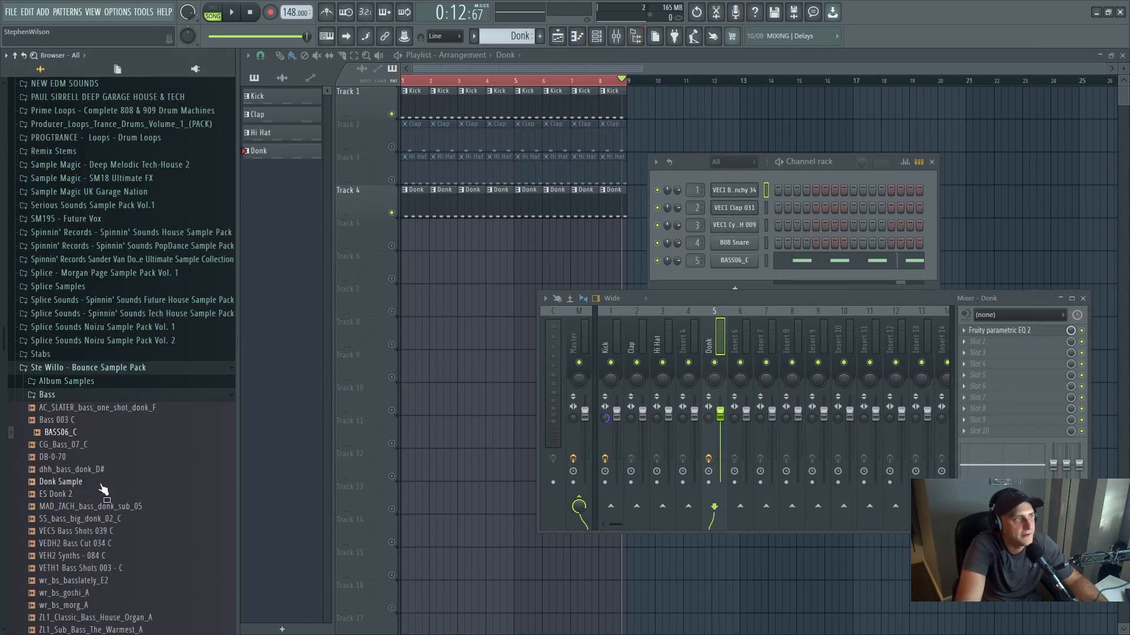
pyautogui.click(115, 532)
pyautogui.click(117, 546)
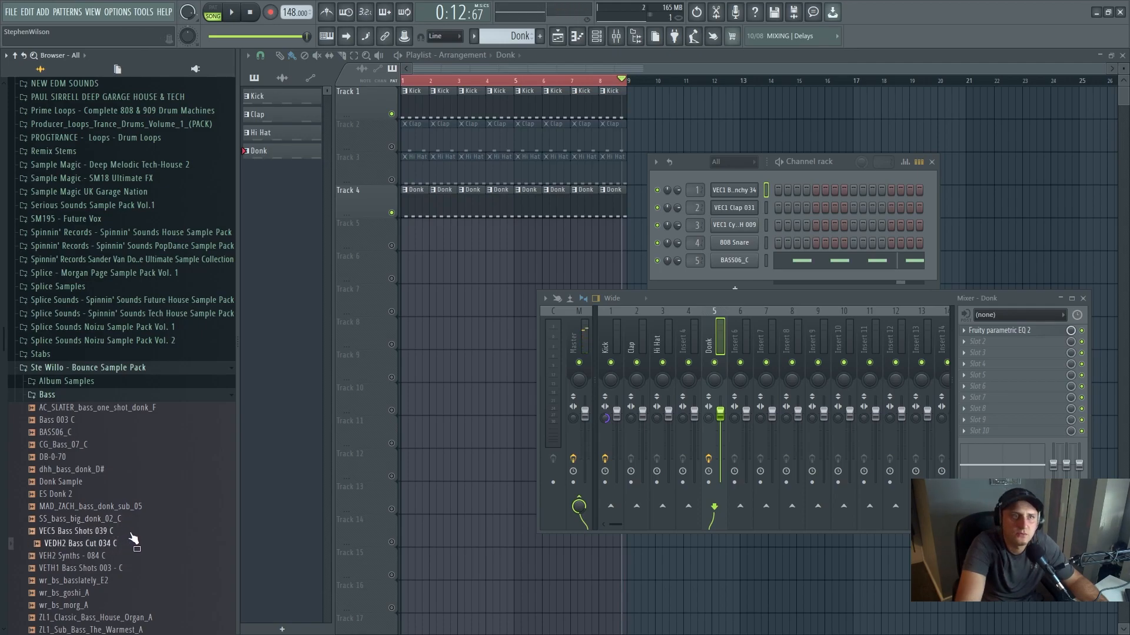
pyautogui.moveTo(126, 543); pyautogui.dragTo(730, 280)
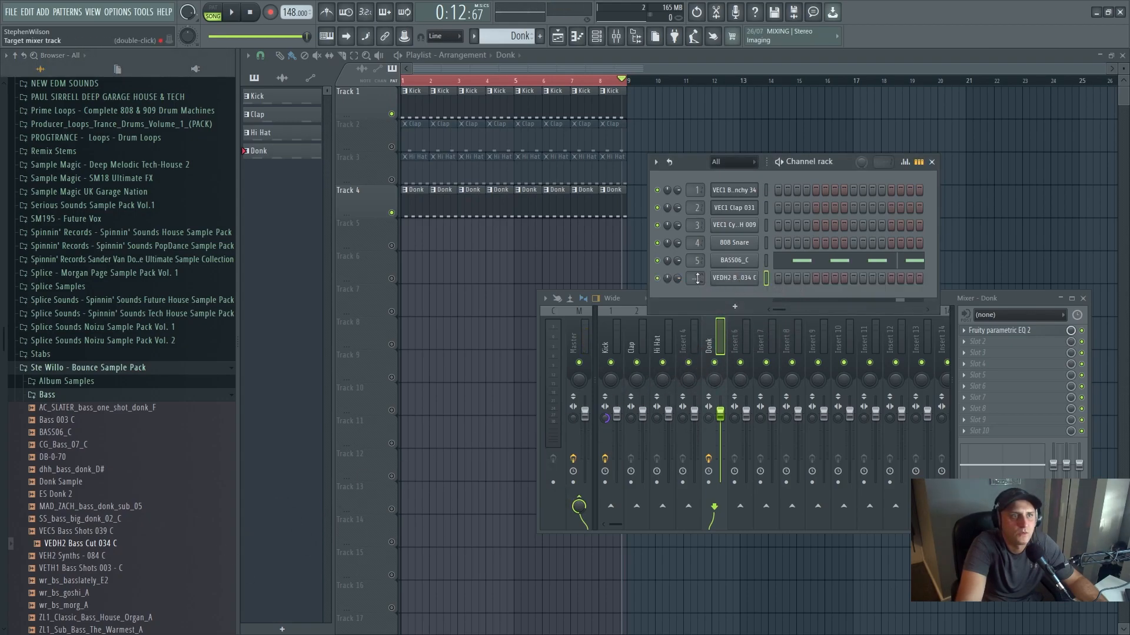
# - Route the VEDH2 Bass Cut 034 C channel to mixer insert 6 and name that mixer track Sub
pyautogui.hotkey('ctrl', 'l')
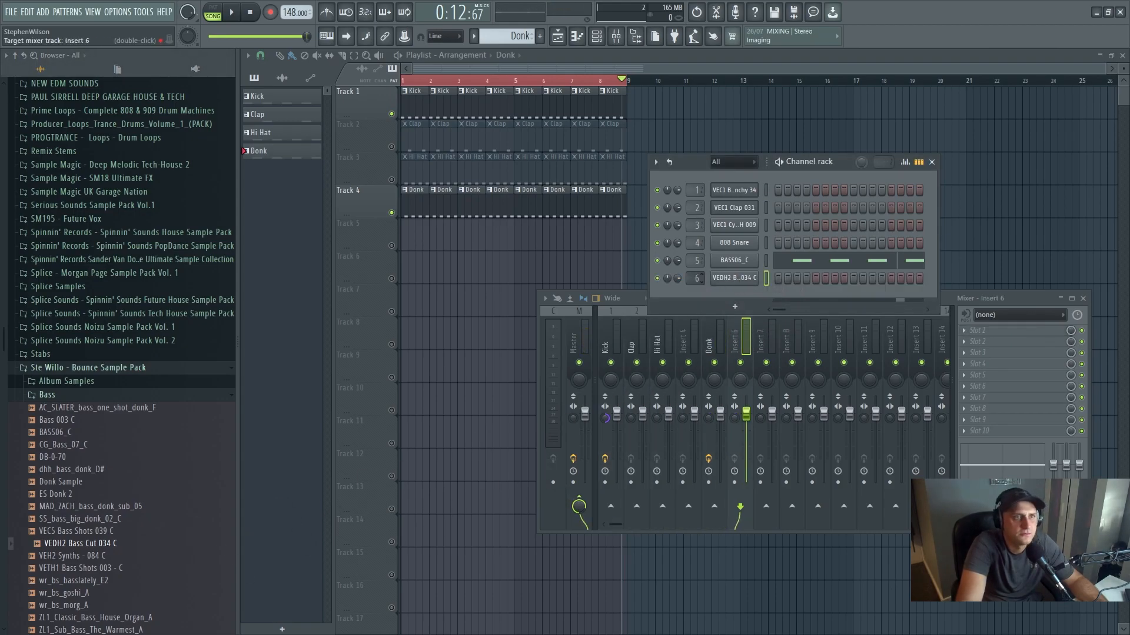
pyautogui.rightClick(747, 341)
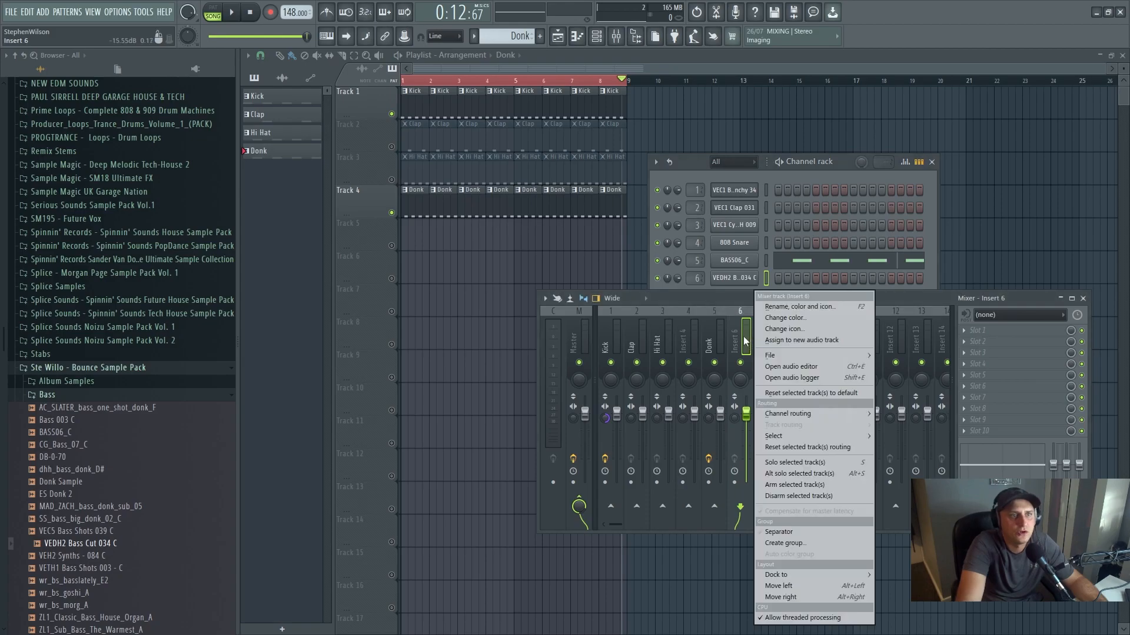
pyautogui.click(791, 304)
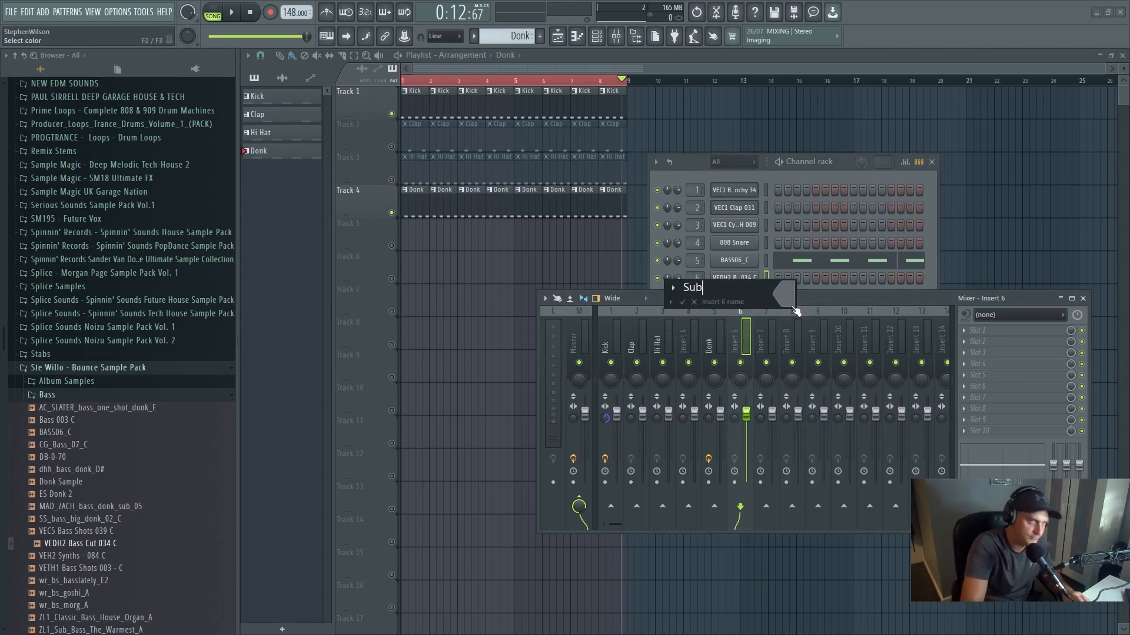
pyautogui.write('Sub')
pyautogui.press('Return')
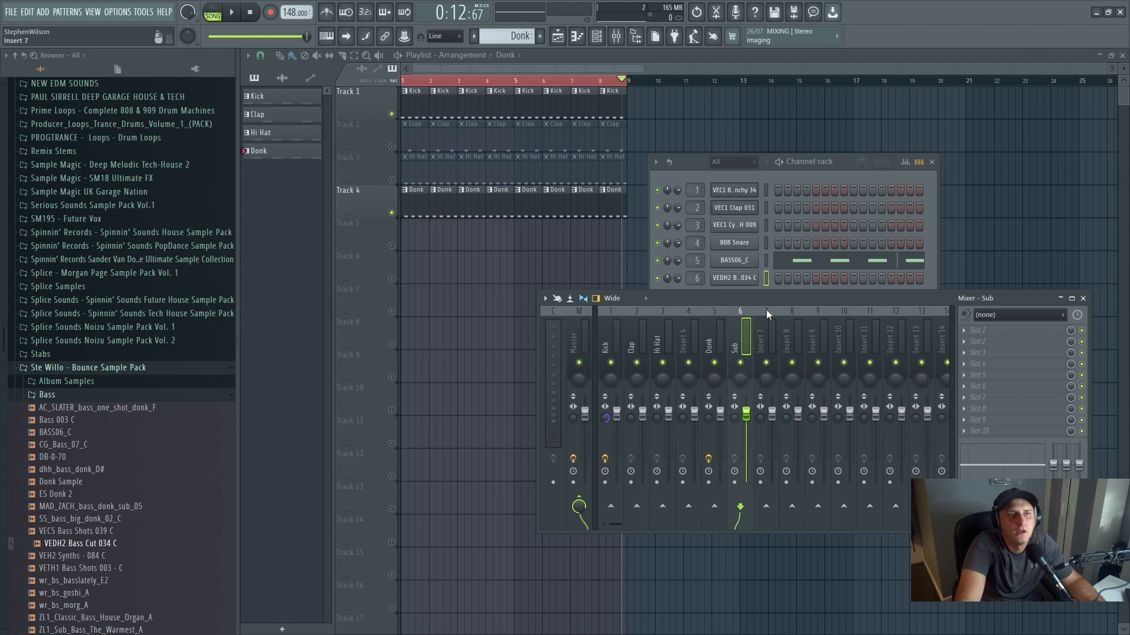
# - Open the sampler settings of the VEDH2 Bass Cut 034 C channel
pyautogui.click(743, 278)
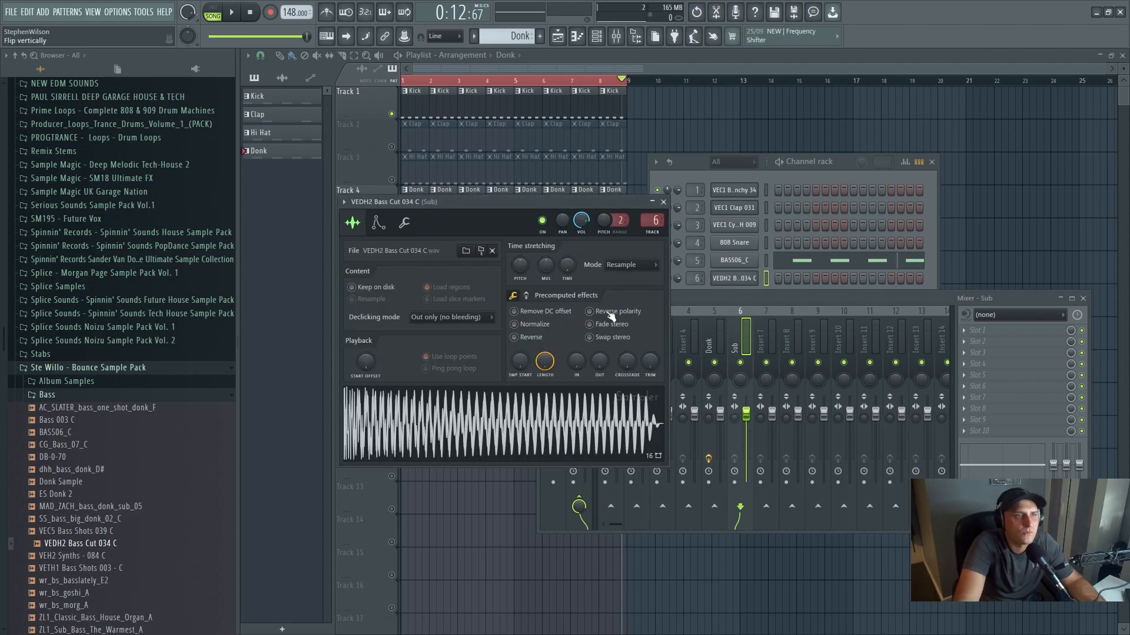
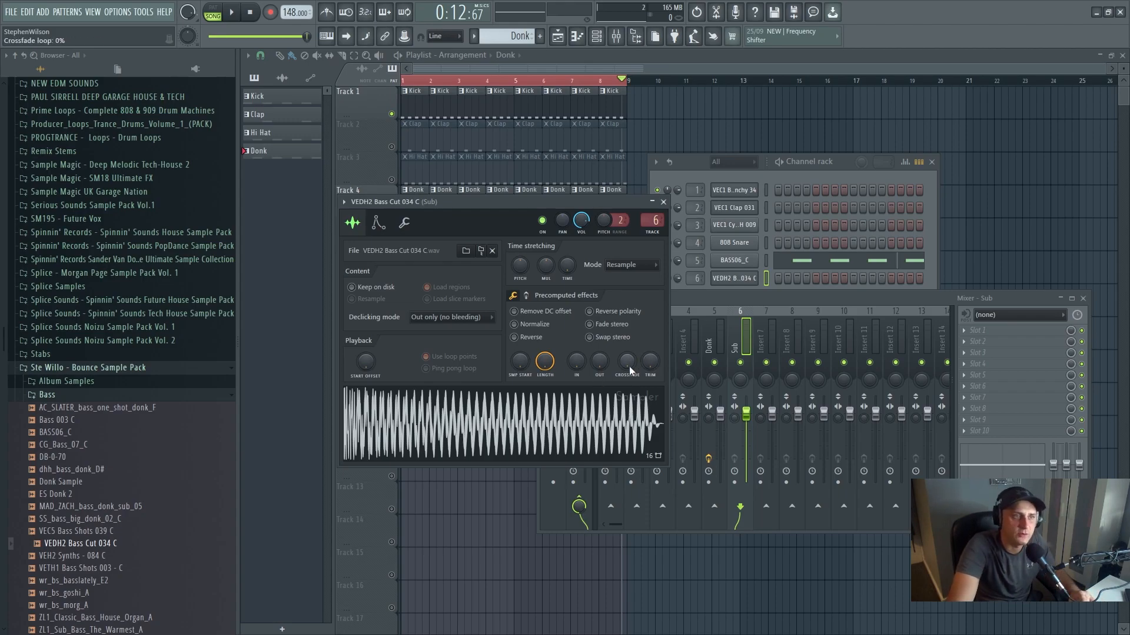
# - Adjust the crossfade loop of the VEDH2 Bass Cut 034 C sample and open a new empty pattern in its piano roll
pyautogui.moveTo(630, 366); pyautogui.dragTo(630, 362)
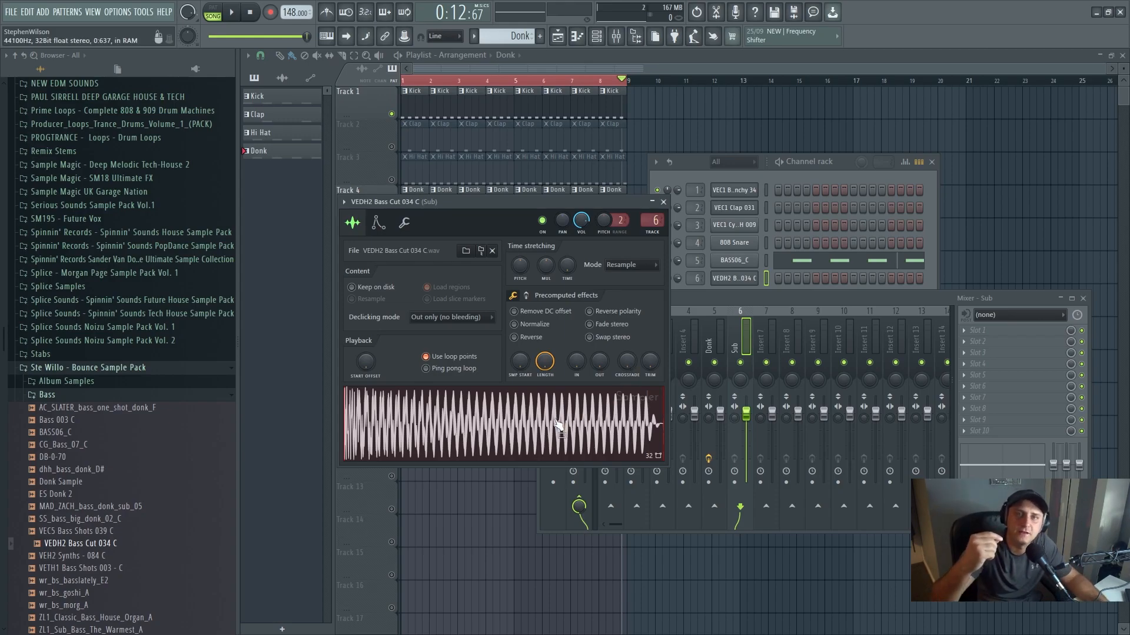
pyautogui.click(575, 37)
pyautogui.press('F4')
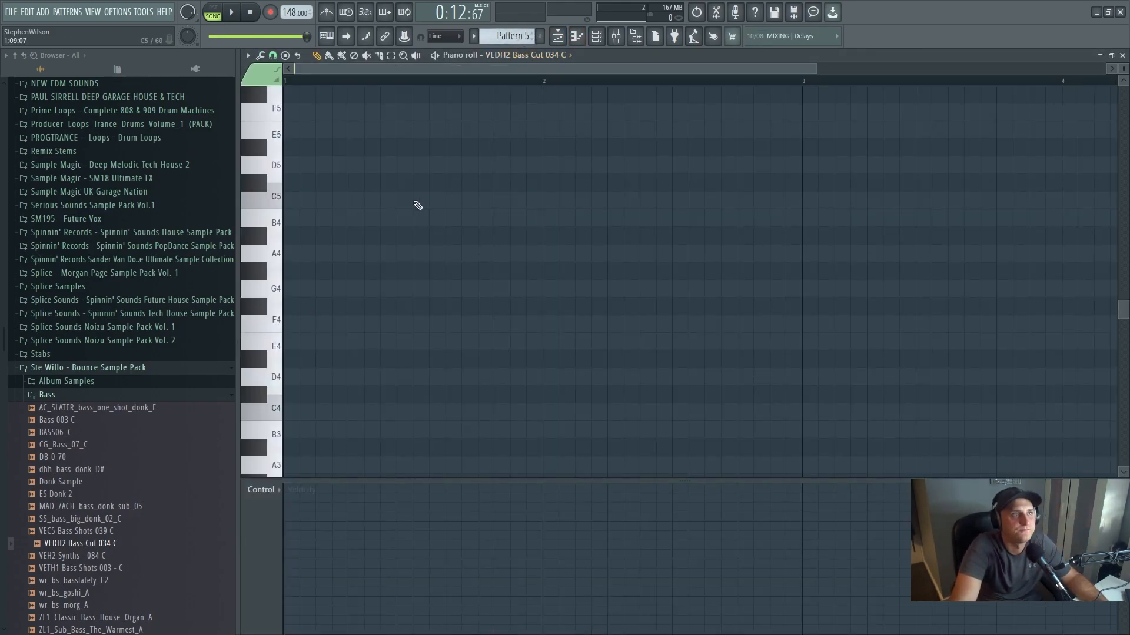
# - Place four off-beat C5 notes across the first bar of Pattern 5 for the sub bass channel
pyautogui.click(324, 203)
pyautogui.rightClick(320, 203)
pyautogui.click(328, 201)
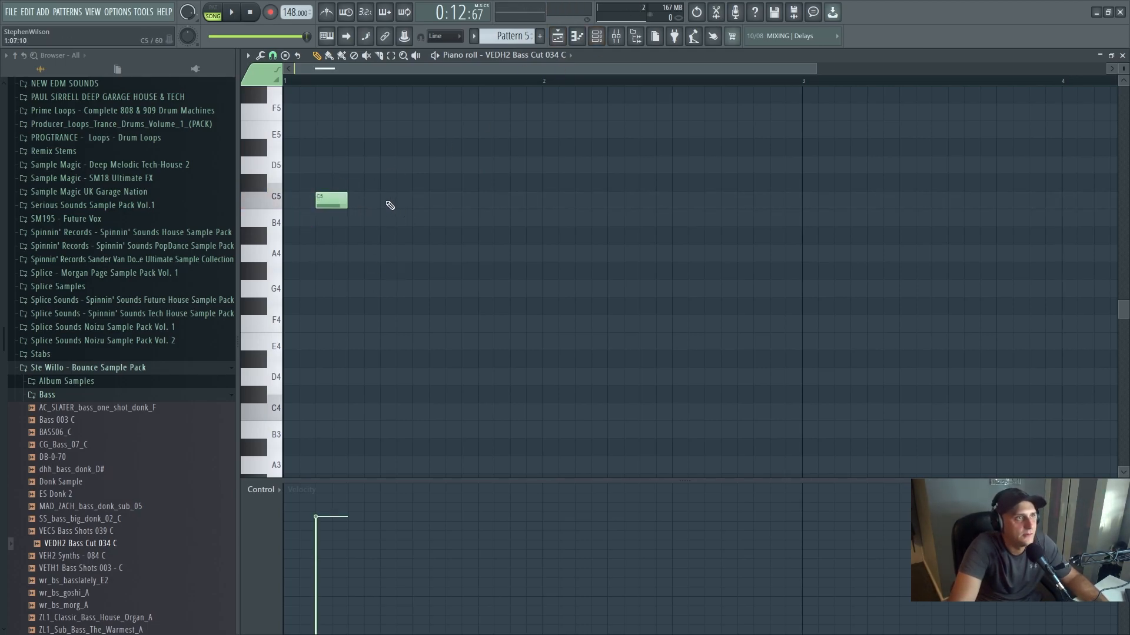
pyautogui.click(393, 201)
pyautogui.click(459, 201)
pyautogui.click(521, 202)
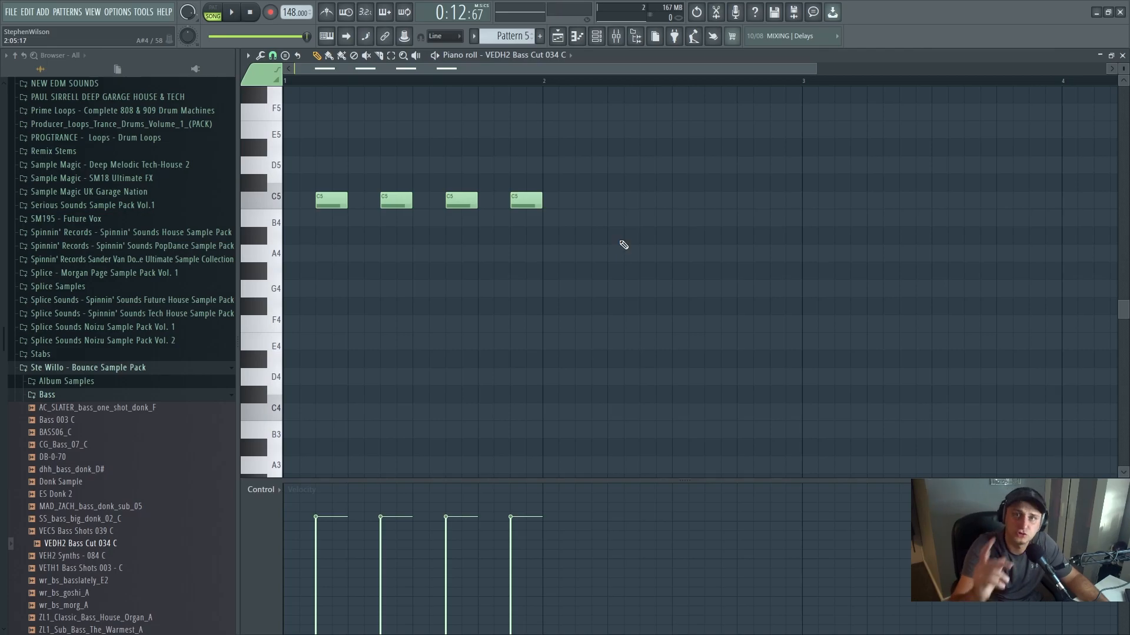
# - Switch to pattern mode and audition the sub bass notes on their own
pyautogui.click(212, 13)
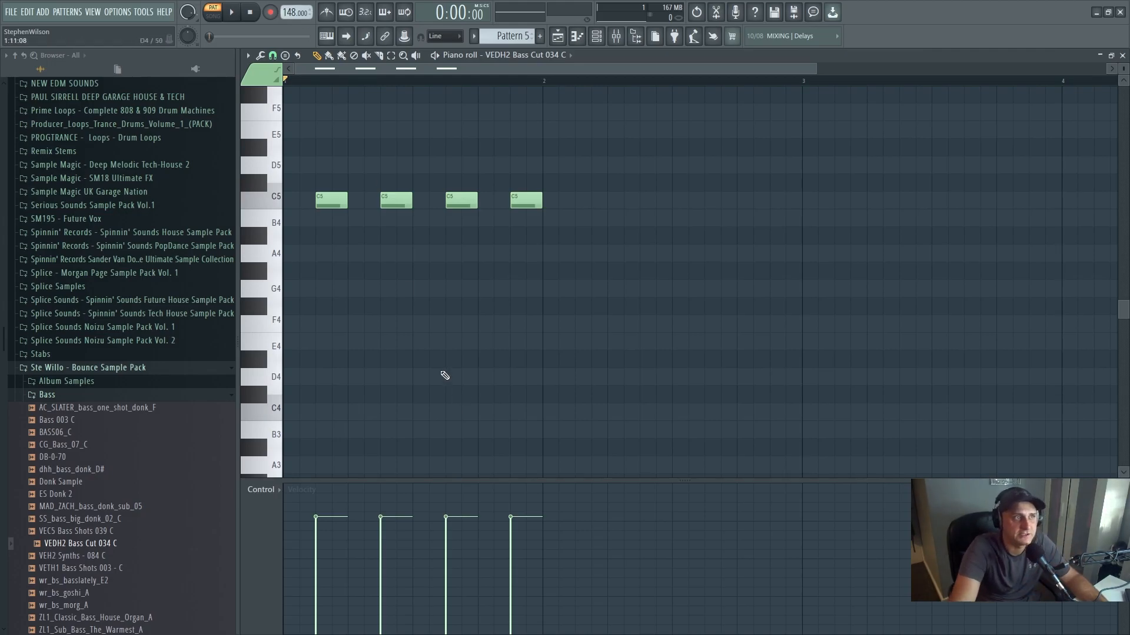
pyautogui.click(232, 13)
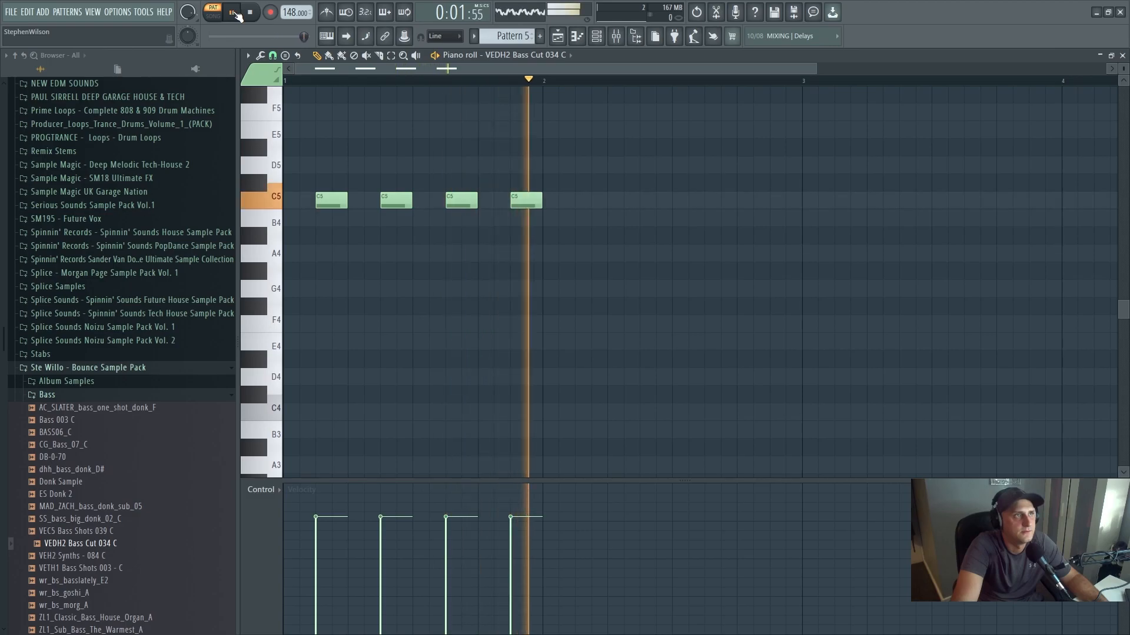
pyautogui.click(232, 12)
# - Open the VEDH2 Bass Cut 034 C sampler settings and audition the pattern while turning on its loop points
pyautogui.click(596, 36)
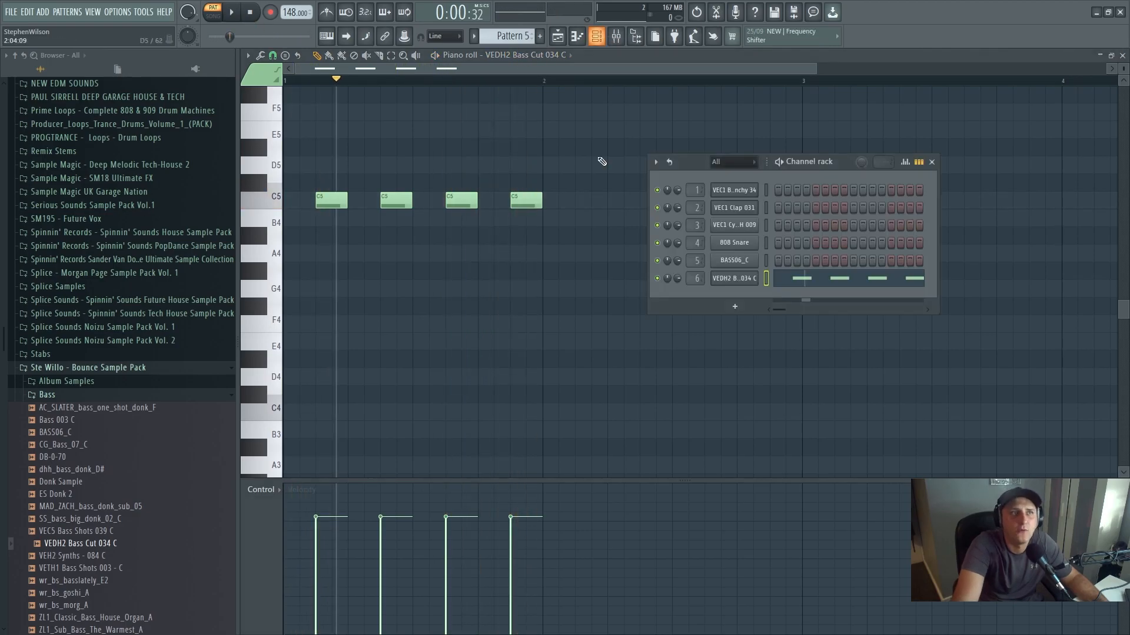
pyautogui.click(739, 282)
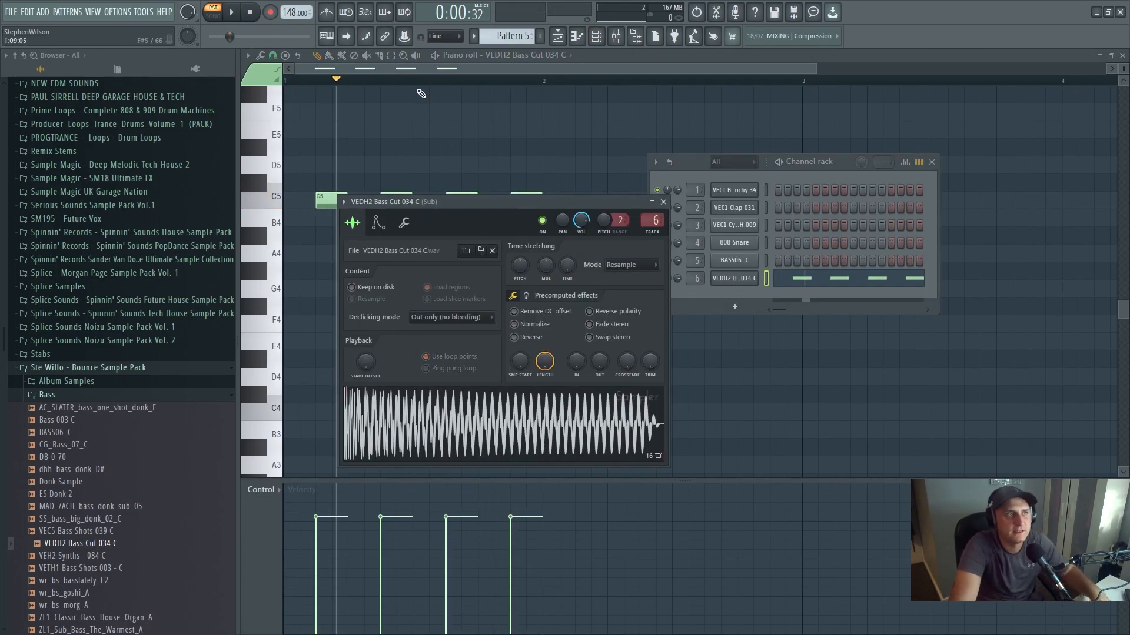
pyautogui.click(249, 16)
pyautogui.press('space')
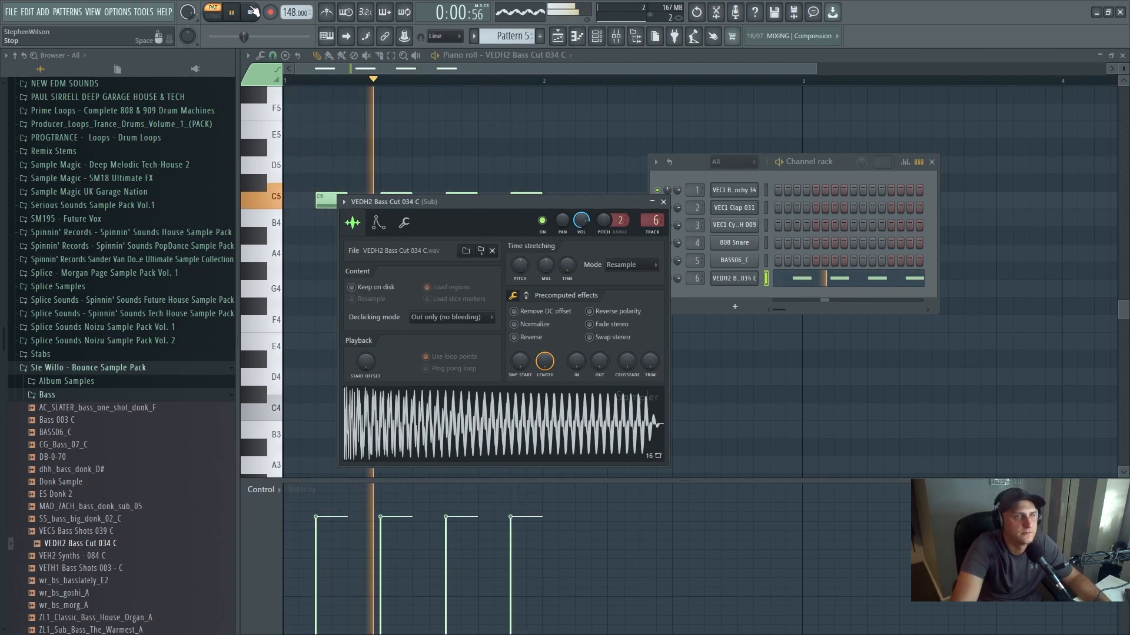
pyautogui.click(250, 13)
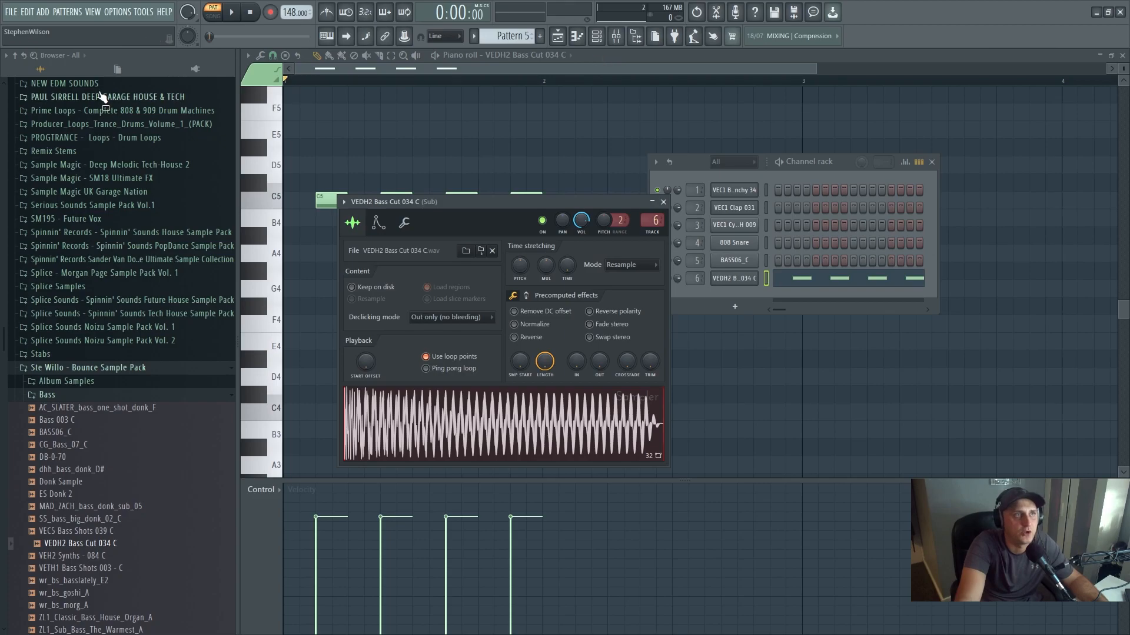
pyautogui.click(234, 13)
pyautogui.click(232, 13)
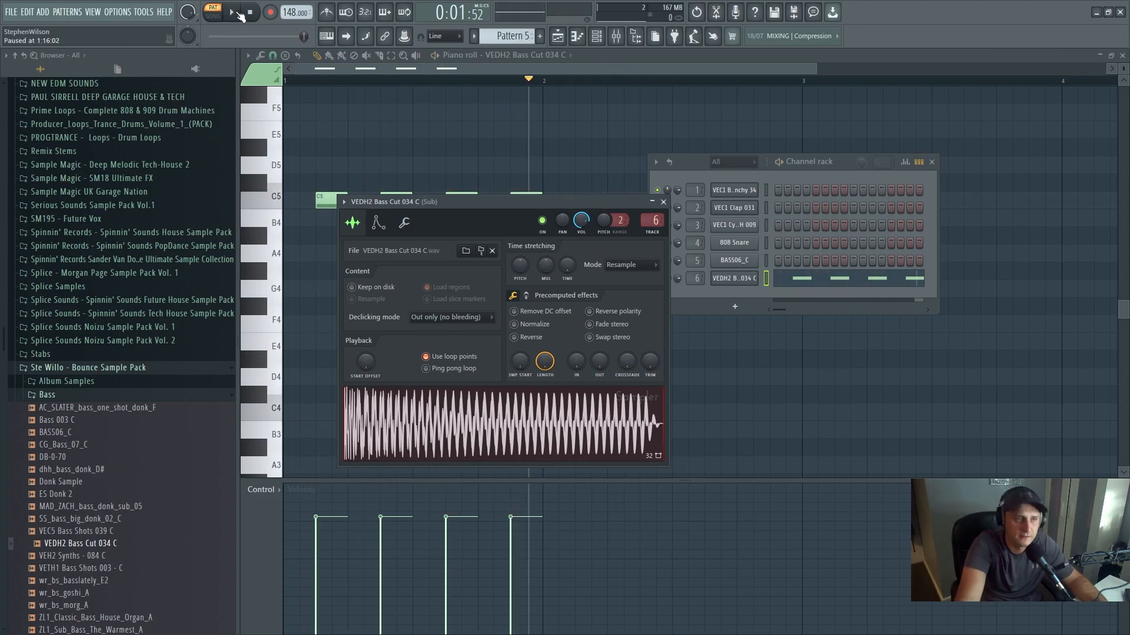
# - Add Fruity Parametric EQ 2 to the first effect slot of the Sub mixer track
pyautogui.click(558, 36)
pyautogui.click(616, 36)
pyautogui.click(974, 330)
pyautogui.moveTo(988, 343)
pyautogui.click(703, 500)
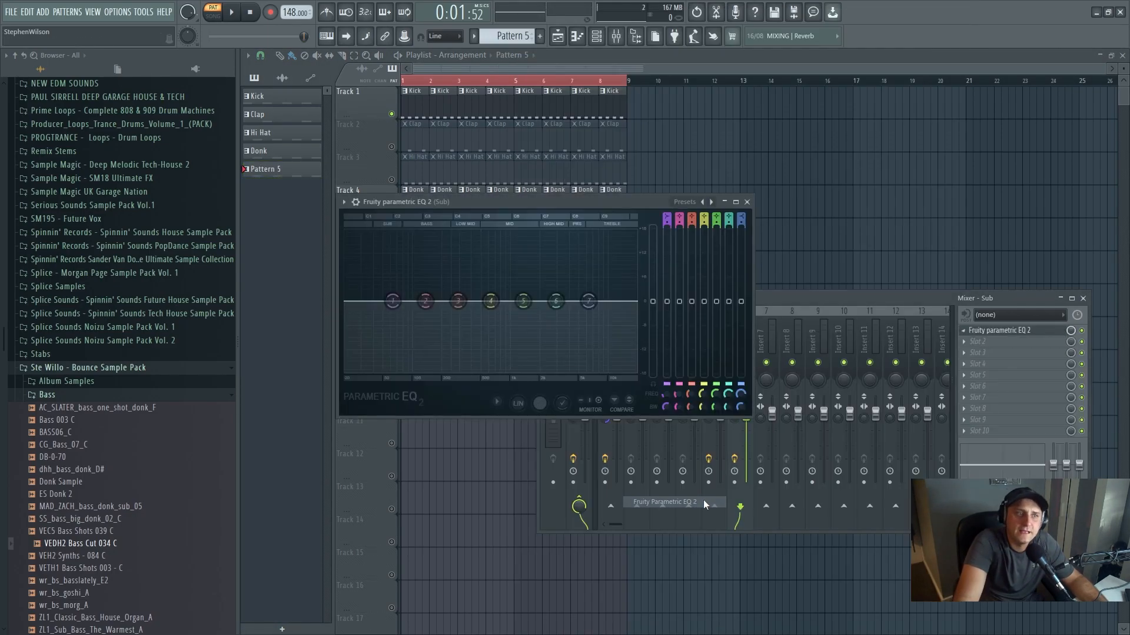
# - Set band 1 of the Sub EQ to high pass and lower its cutoff frequency below 63 Hz
pyautogui.rightClick(392, 302)
pyautogui.moveTo(422, 333)
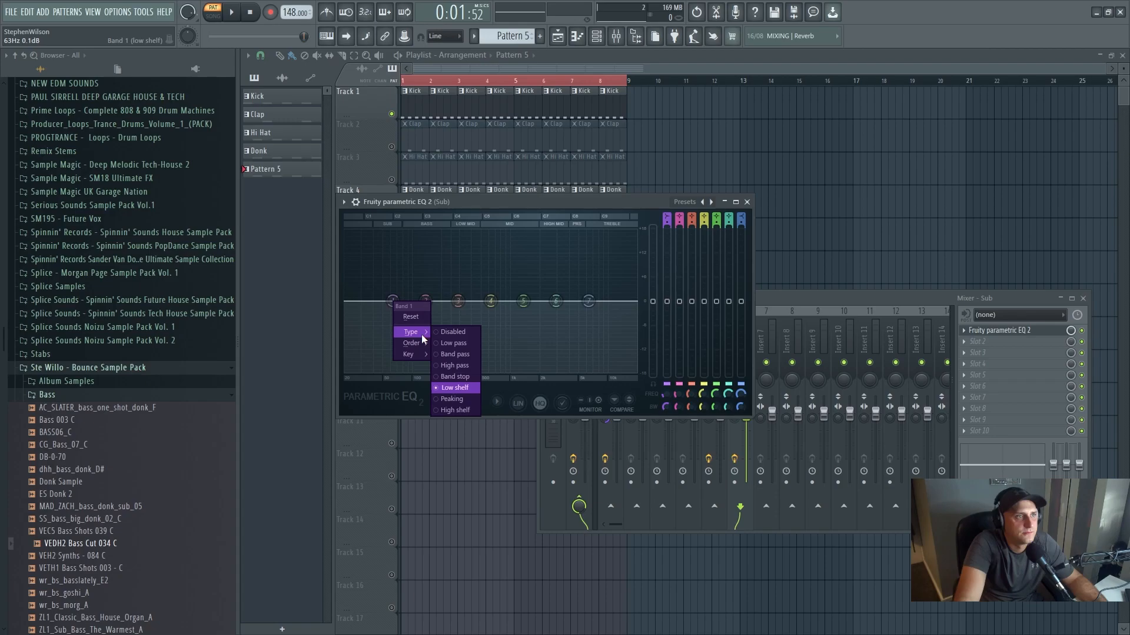
pyautogui.click(455, 364)
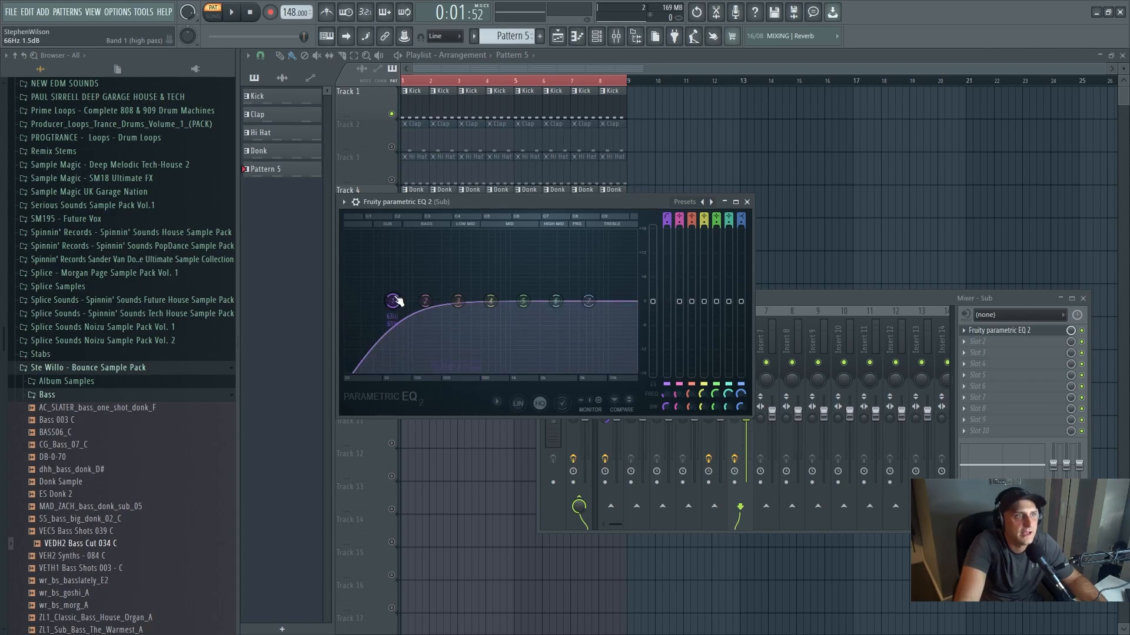
pyautogui.moveTo(385, 301); pyautogui.dragTo(379, 301)
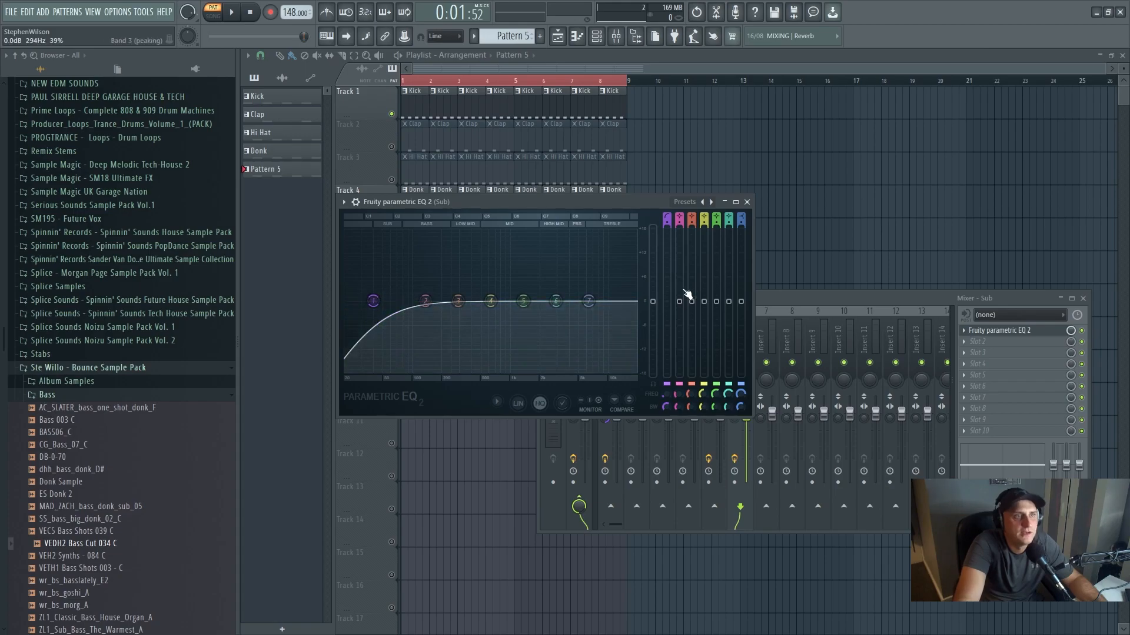
# - Set band 7 of the Sub EQ to low pass, bring its cutoff down beside band 3, and audition the filtered sub
pyautogui.rightClick(588, 301)
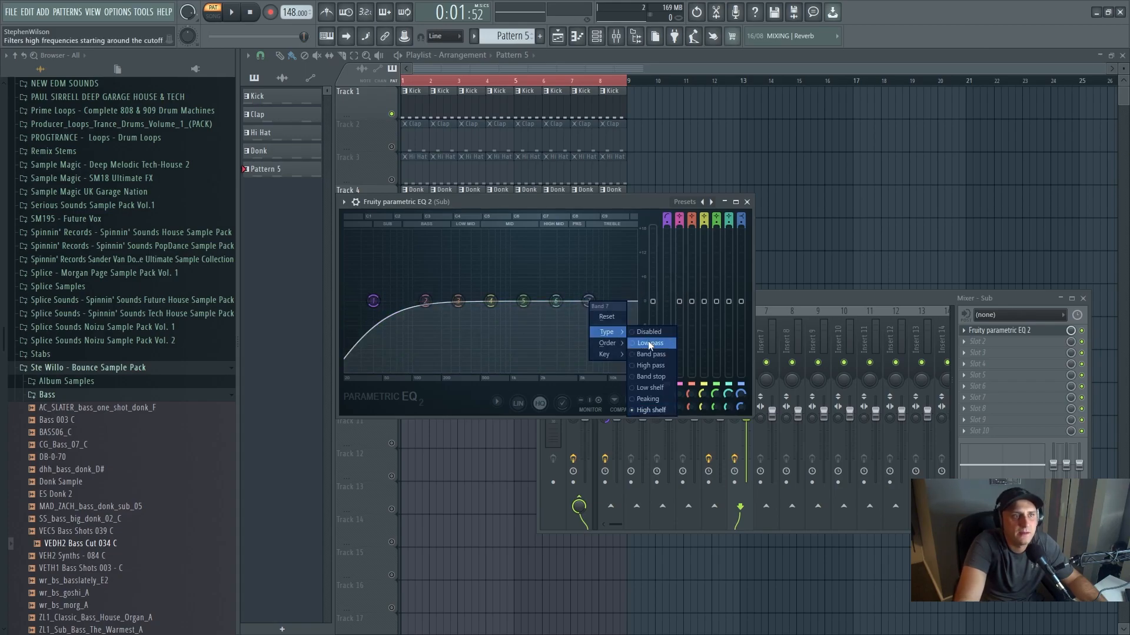
pyautogui.click(649, 343)
pyautogui.moveTo(588, 301); pyautogui.dragTo(464, 302)
pyautogui.press('space')
pyautogui.click(253, 15)
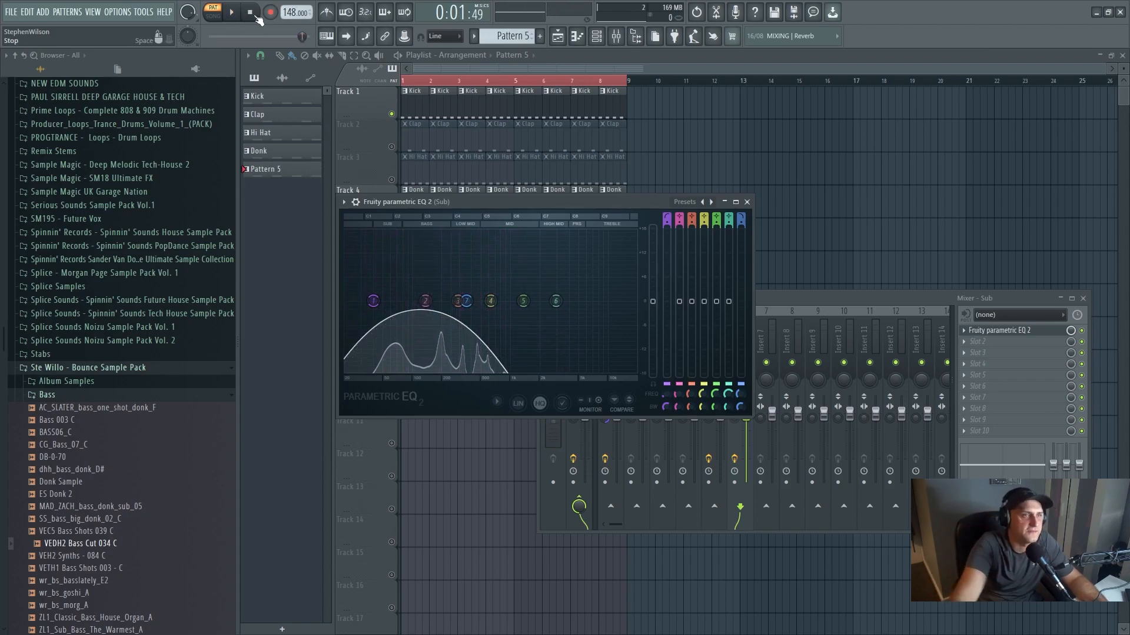
pyautogui.click(747, 202)
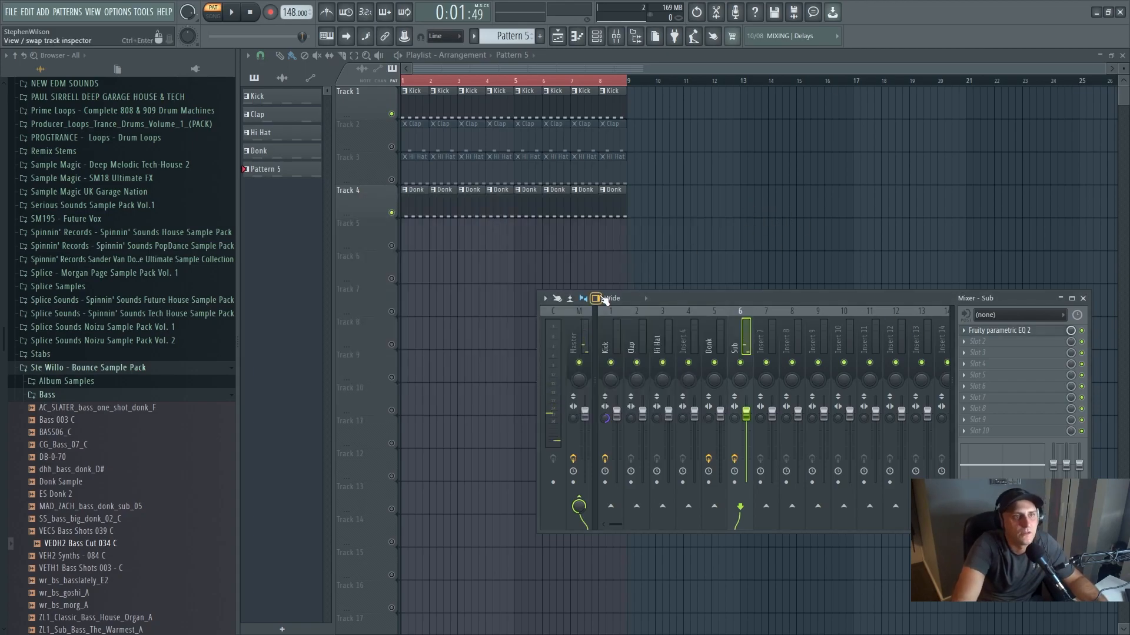
# - Rename Pattern 5 as Sub
pyautogui.rightClick(275, 177)
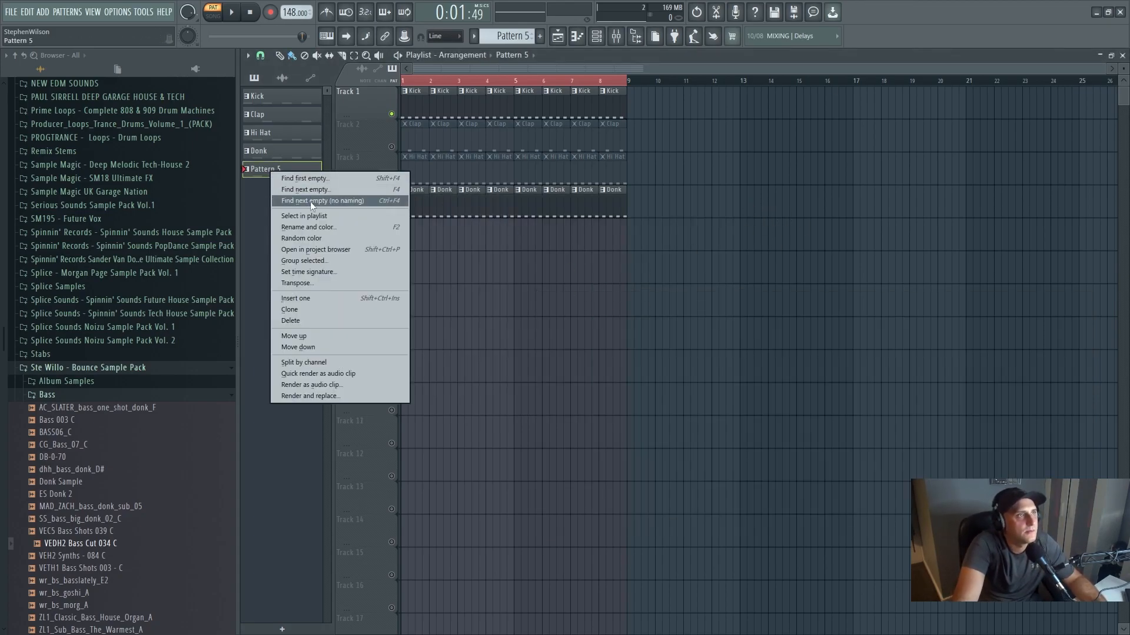
pyautogui.click(314, 225)
pyautogui.write('Su')
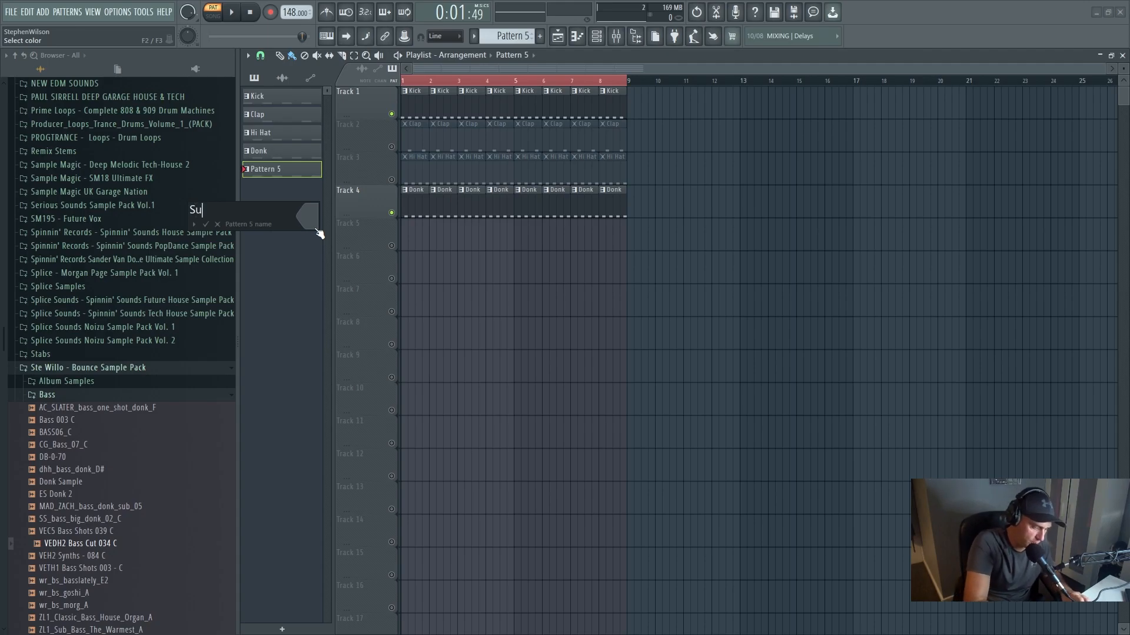
pyautogui.write('b')
pyautogui.press('Return')
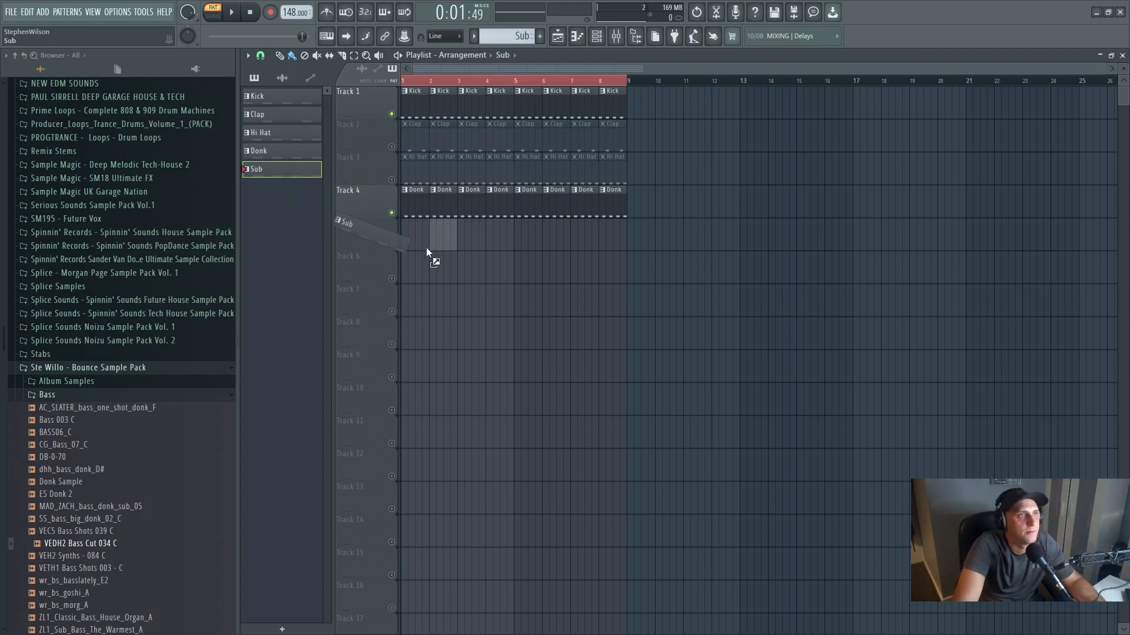
# - Fill bars 1 to 8 of playlist Track 5 with the Sub pattern and unmute the track
pyautogui.moveTo(395, 241); pyautogui.dragTo(405, 241)
pyautogui.click(437, 242)
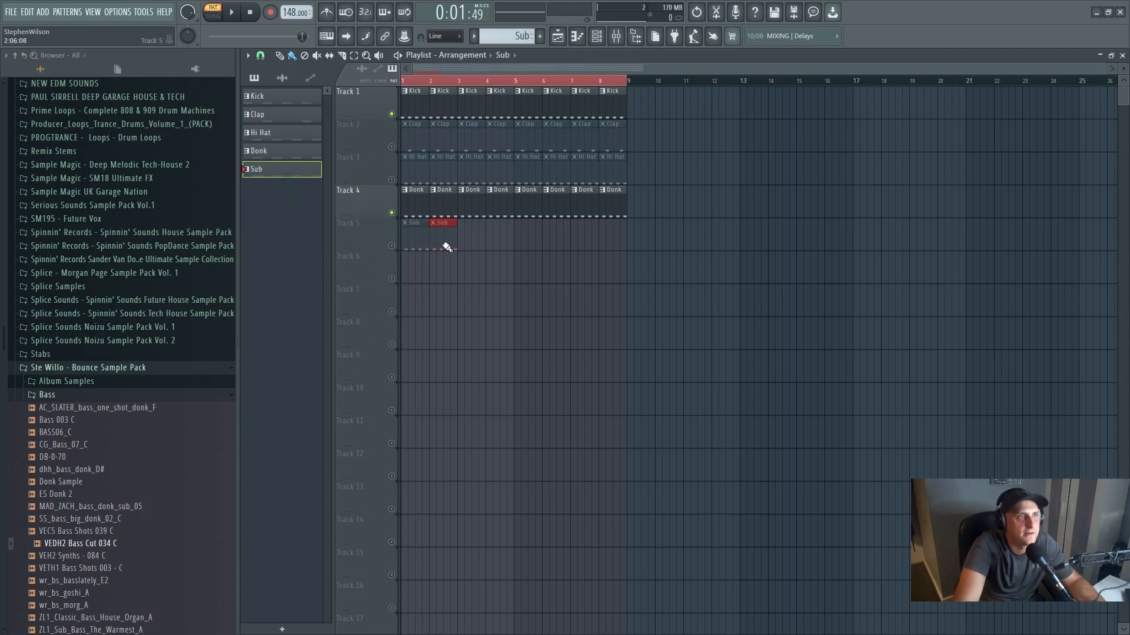
pyautogui.click(390, 246)
# - Switch to song mode and play the kick, donk and sub together while checking the Sub track's EQ in the mixer
pyautogui.click(246, 12)
pyautogui.press('l')
pyautogui.click(241, 12)
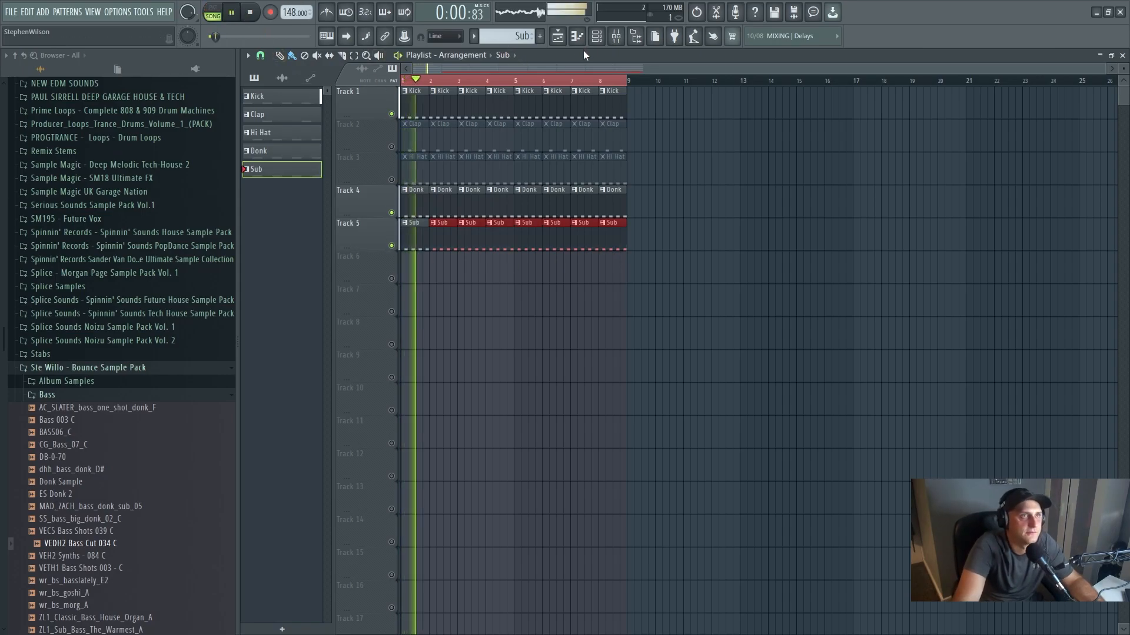
pyautogui.click(616, 36)
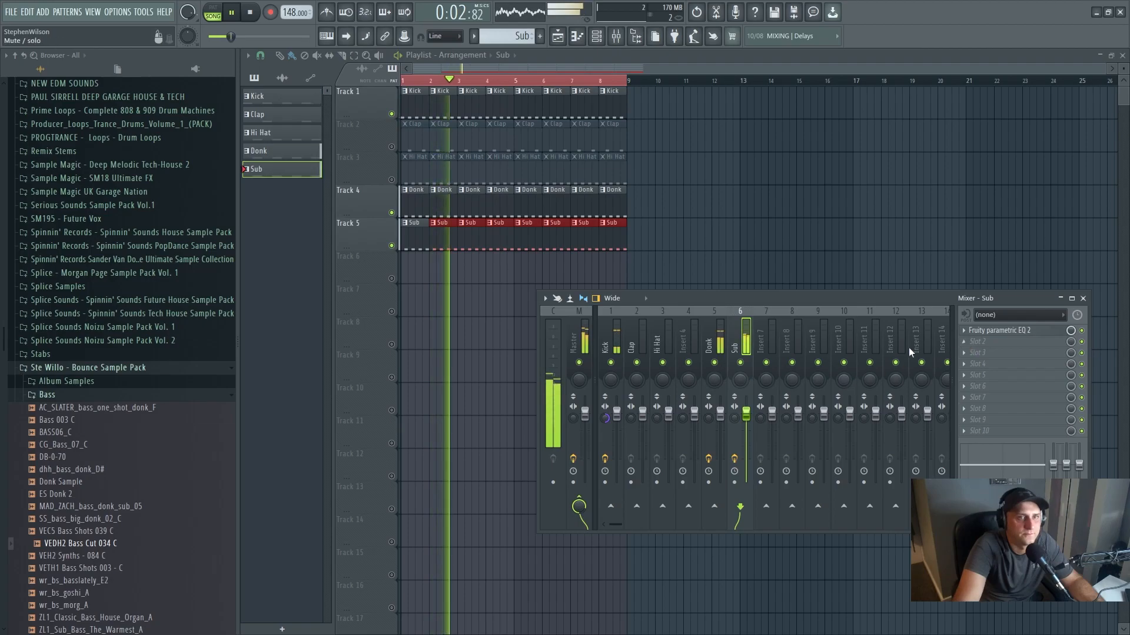
pyautogui.click(995, 331)
pyautogui.click(995, 331)
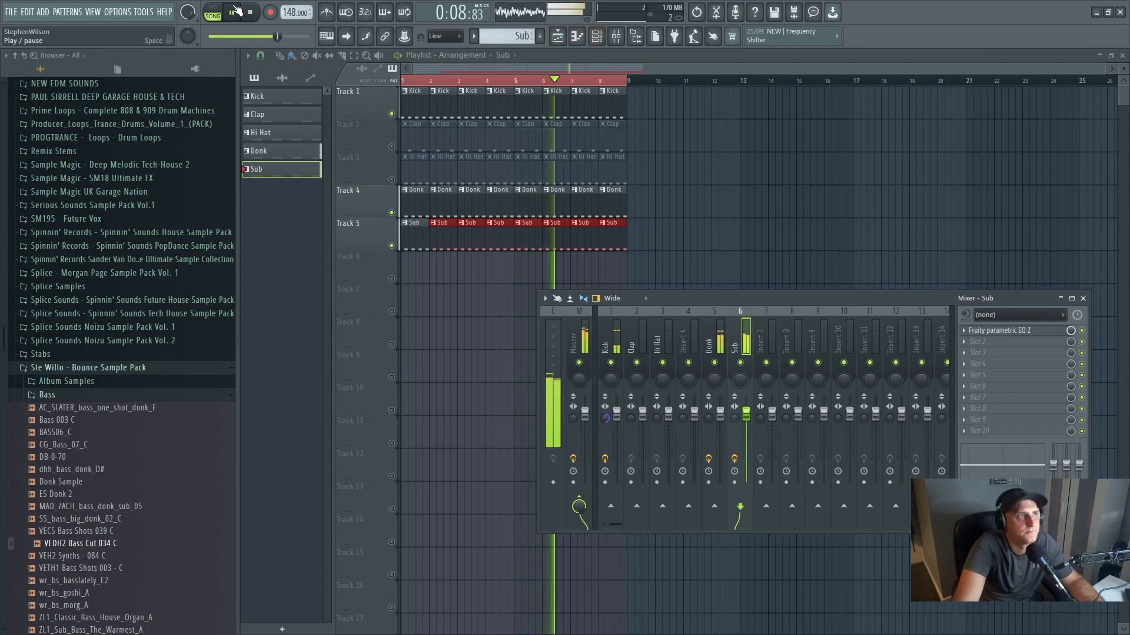
pyautogui.press('space')
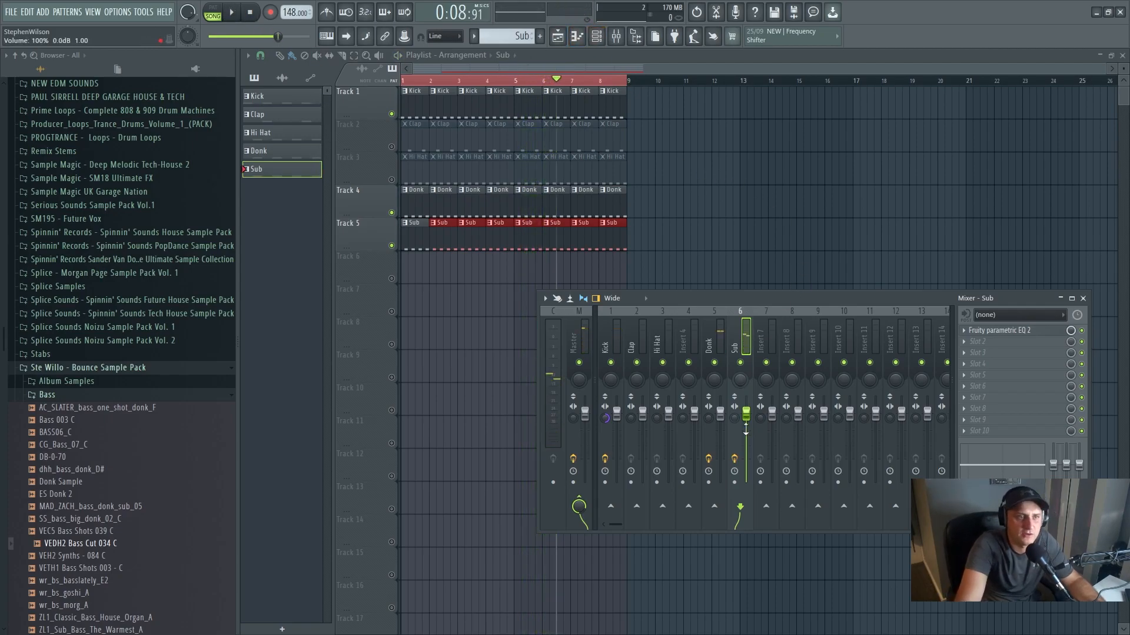
# - Increase the VEDH2 Bass Cut 034 C sample's fade-out to shorten its tail to about a third, and slightly lower its channel volume during playback
pyautogui.click(597, 36)
pyautogui.click(721, 282)
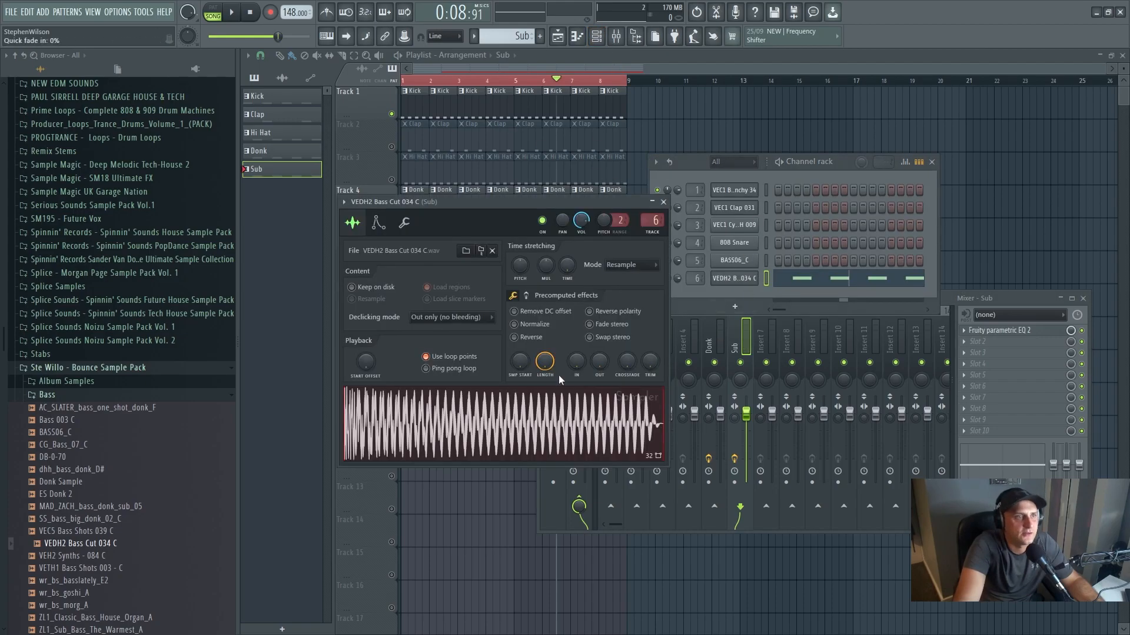
pyautogui.moveTo(599, 369); pyautogui.dragTo(599, 356)
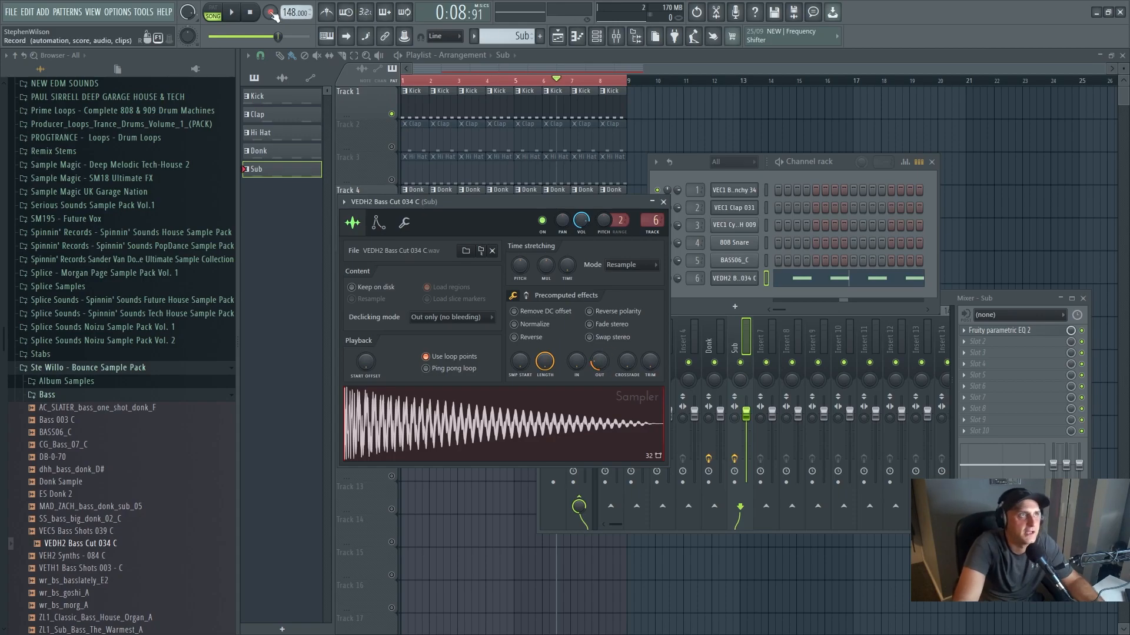
pyautogui.click(231, 17)
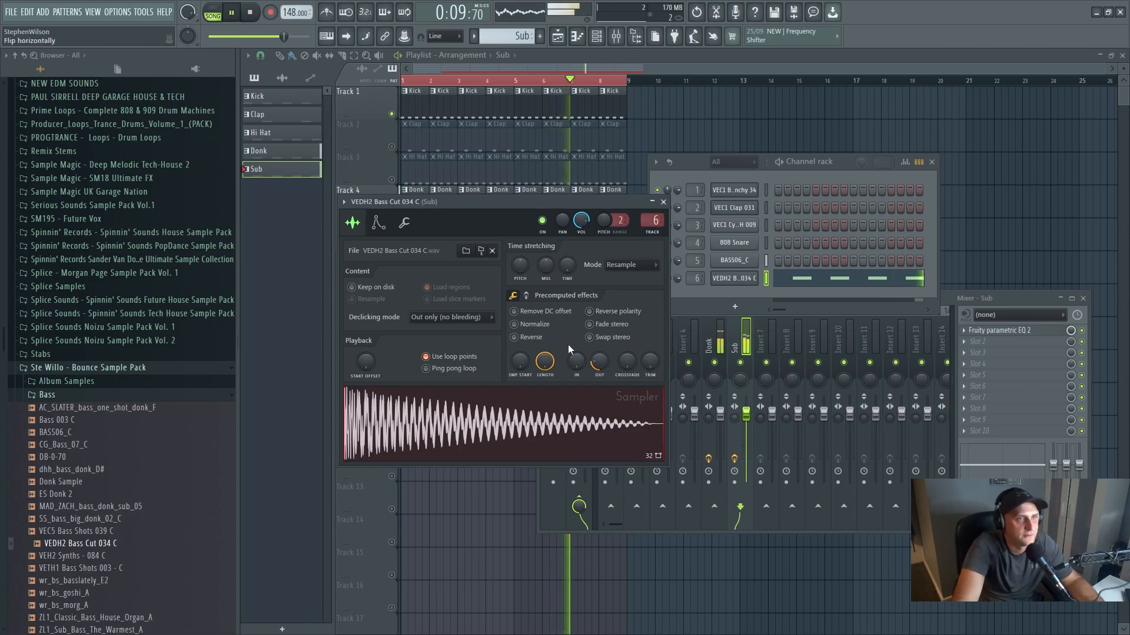
pyautogui.moveTo(599, 367); pyautogui.dragTo(599, 363)
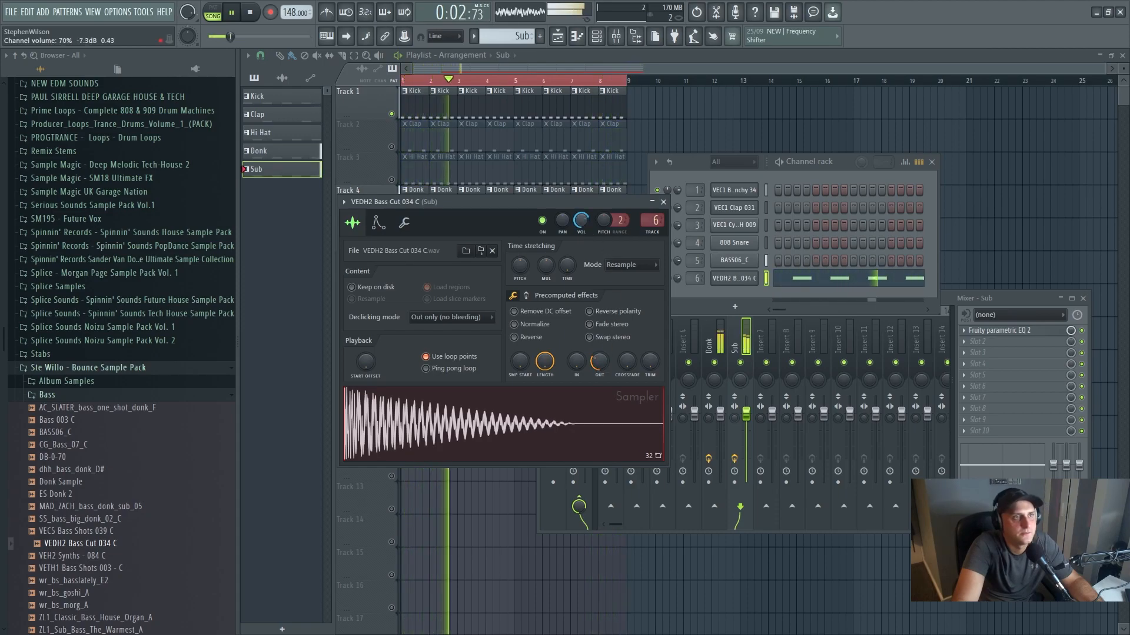
pyautogui.moveTo(602, 364); pyautogui.dragTo(600, 367)
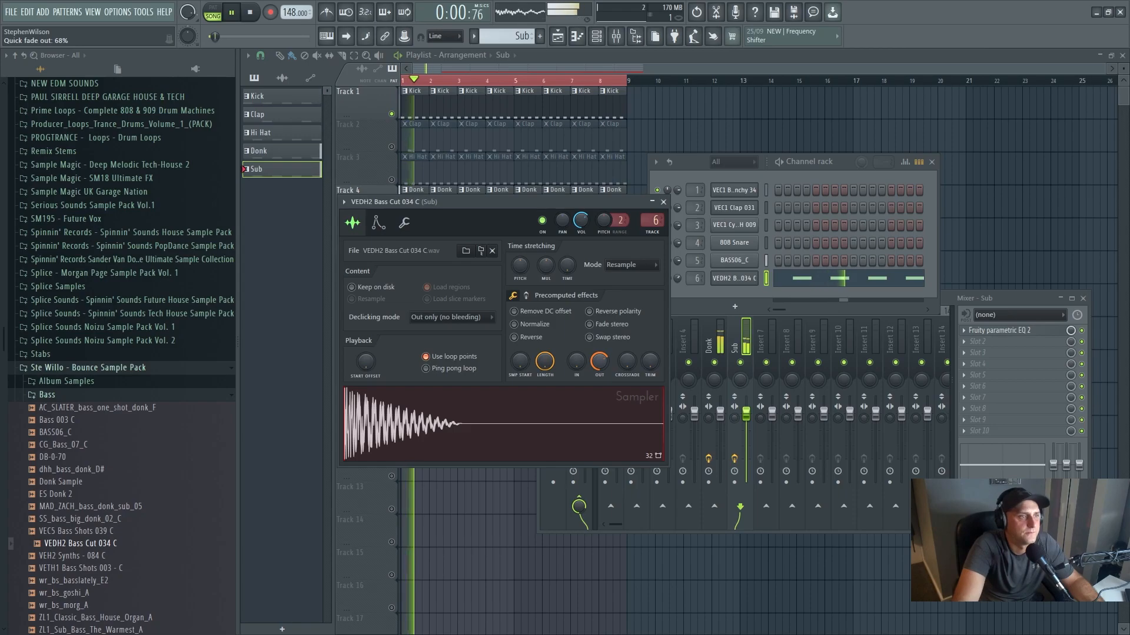
pyautogui.click(251, 13)
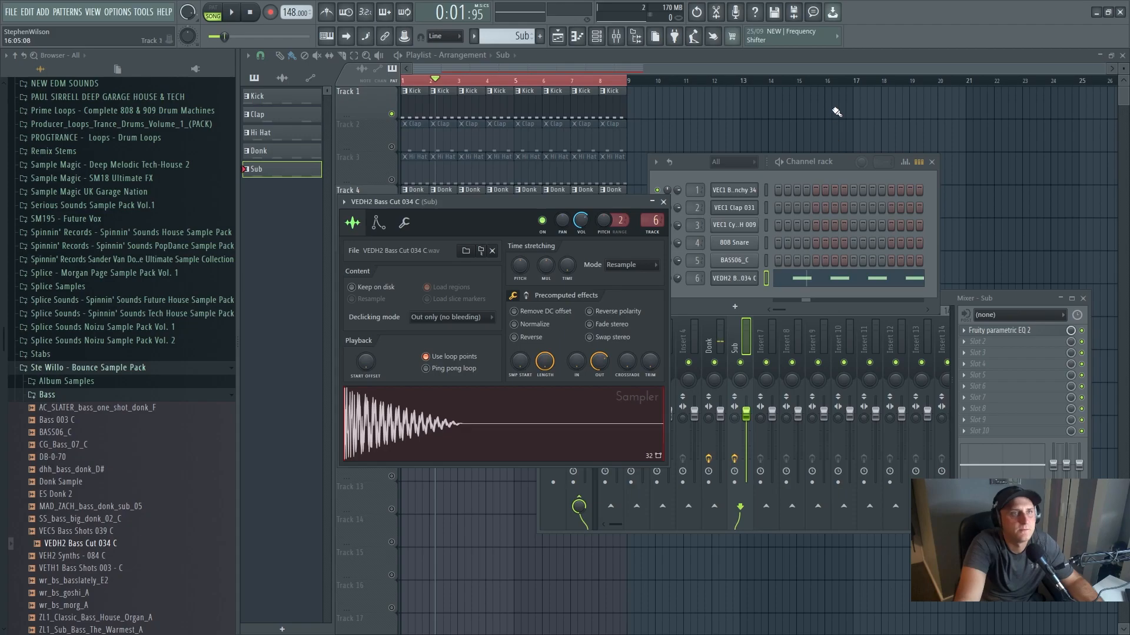
# - Solo and unsolo playlist Track 2 to bring all tracks back, and open the Hi Hat pattern in the piano roll
pyautogui.rightClick(751, 128)
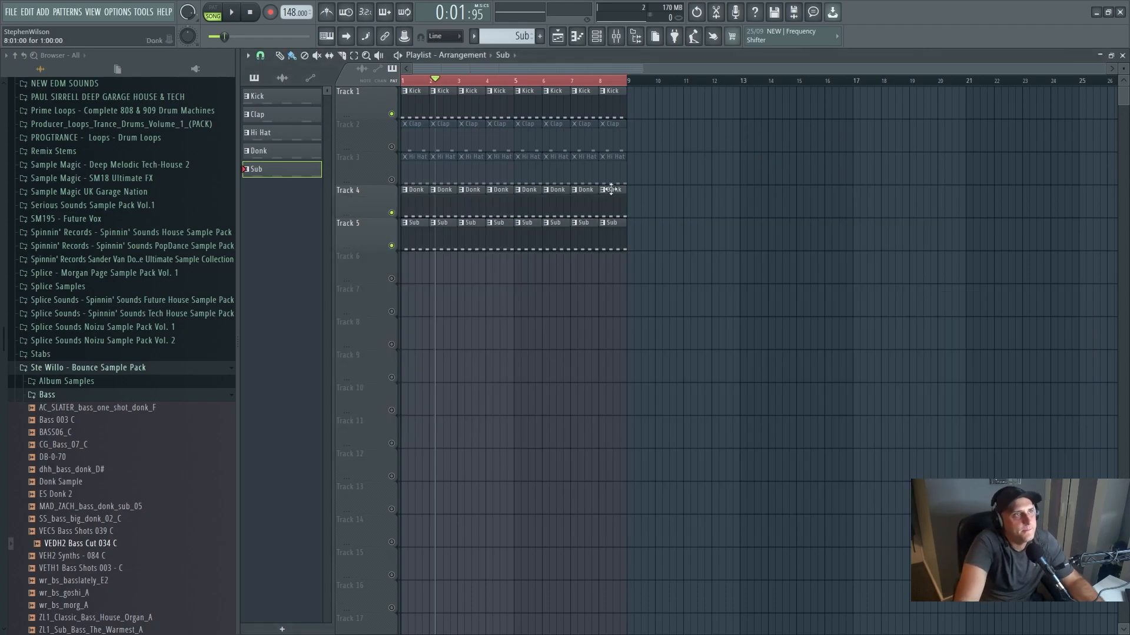
pyautogui.rightClick(392, 147)
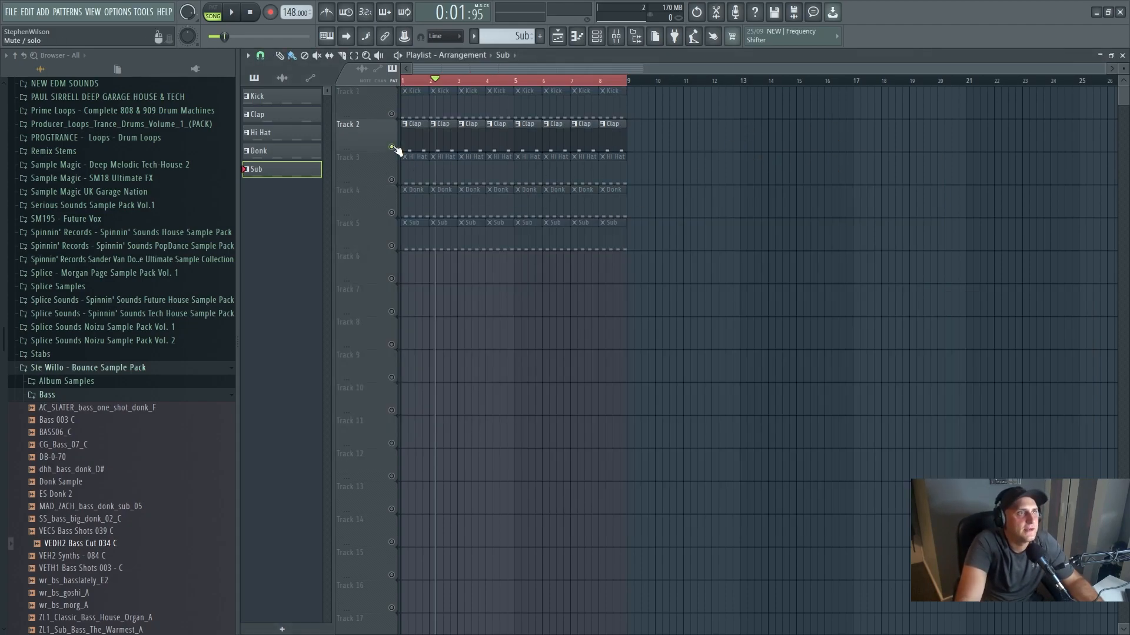
pyautogui.rightClick(392, 147)
pyautogui.doubleClick(476, 167)
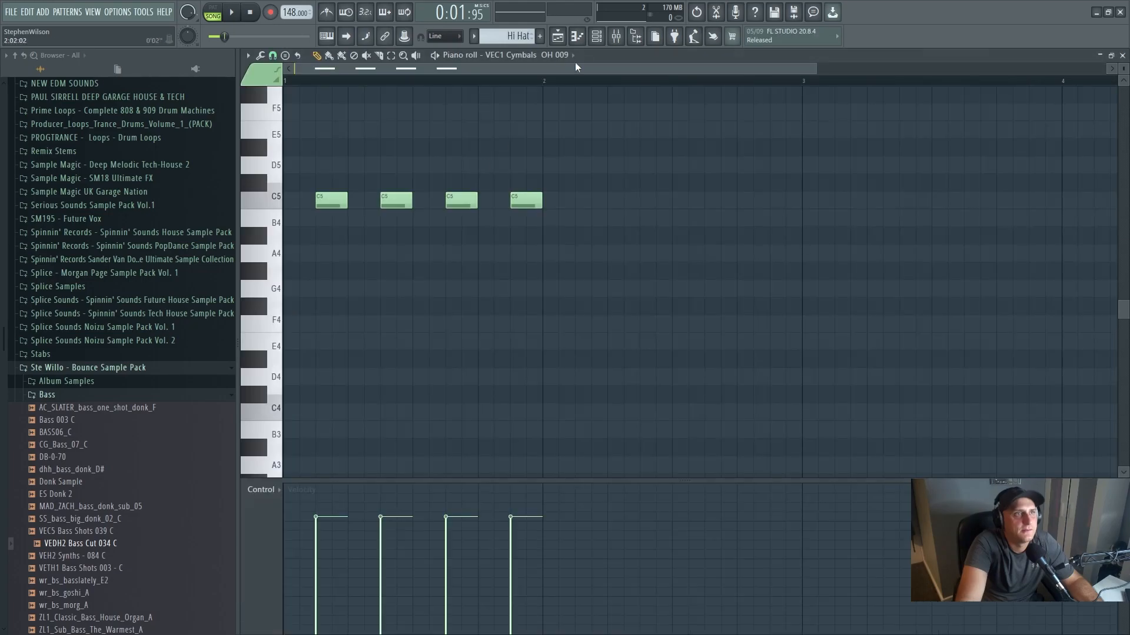
# - Show the channel rack and slightly adjust the VEC1 Cymbals OH 009 hi-hat channel's volume during playback
pyautogui.click(596, 37)
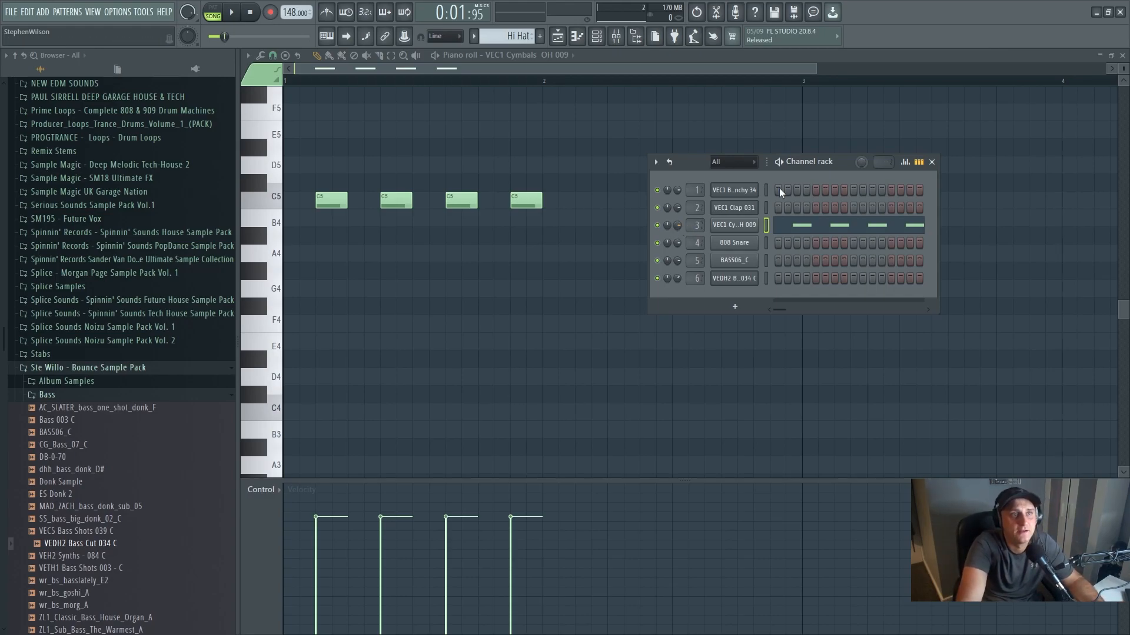
pyautogui.moveTo(851, 166); pyautogui.dragTo(794, 168)
pyautogui.click(596, 37)
pyautogui.click(596, 38)
pyautogui.click(596, 37)
pyautogui.click(596, 37)
pyautogui.click(600, 41)
pyautogui.click(601, 41)
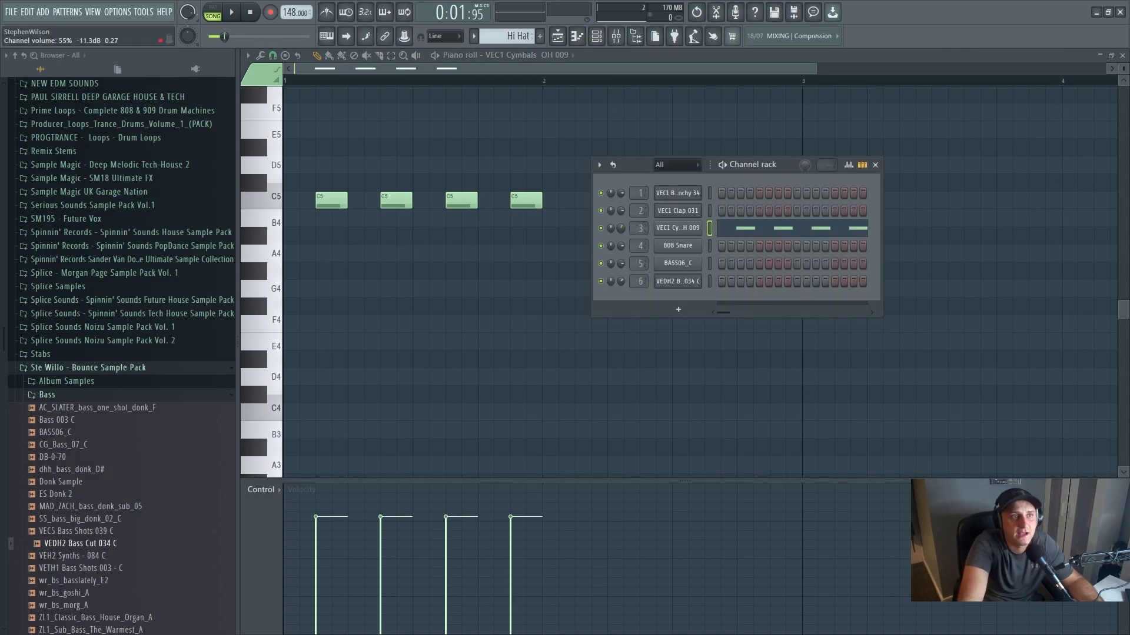
pyautogui.click(234, 13)
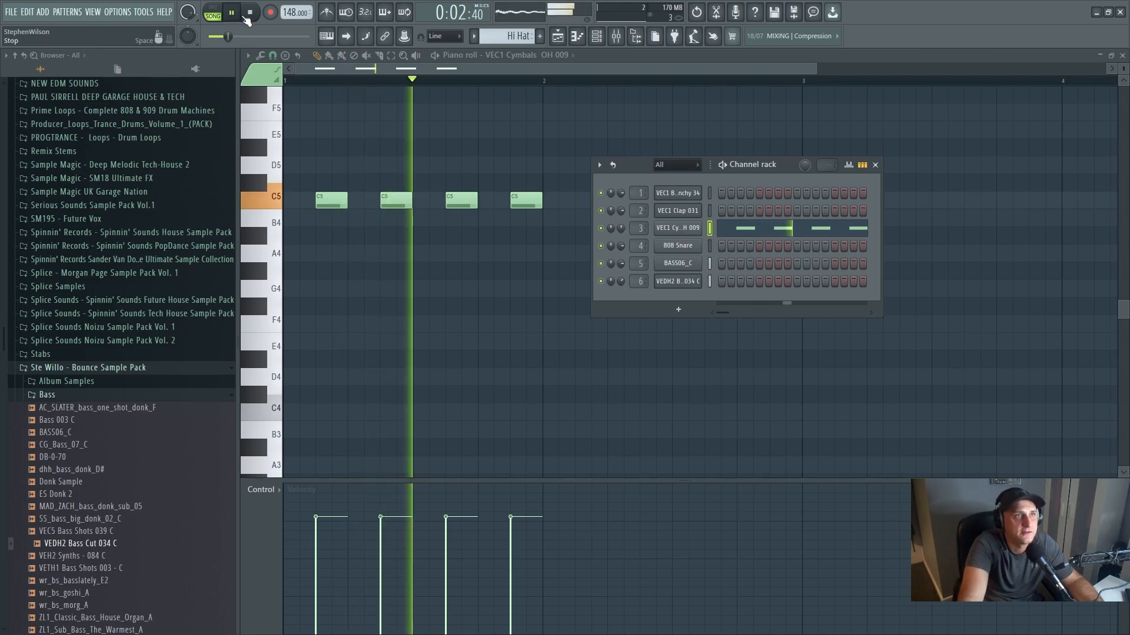
pyautogui.moveTo(622, 235); pyautogui.dragTo(623, 232)
pyautogui.press('space')
# - Add a small fade-out to the VEC1 Cymbals OH 009 hi-hat sample and check it in playback
pyautogui.click(678, 229)
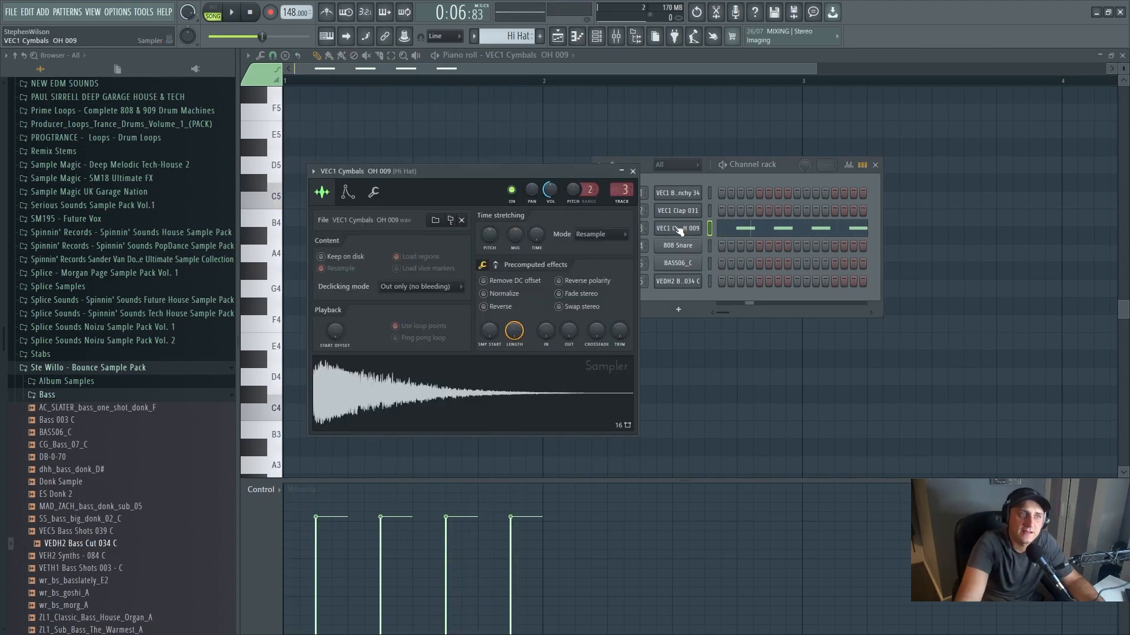
pyautogui.moveTo(568, 331); pyautogui.dragTo(568, 316)
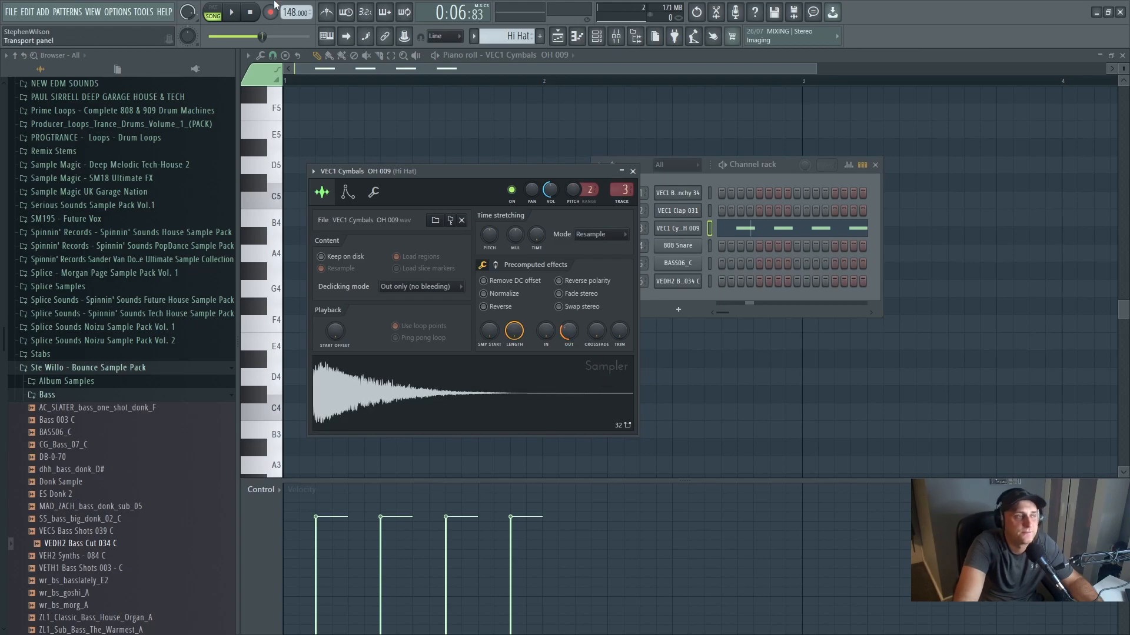
pyautogui.press('space')
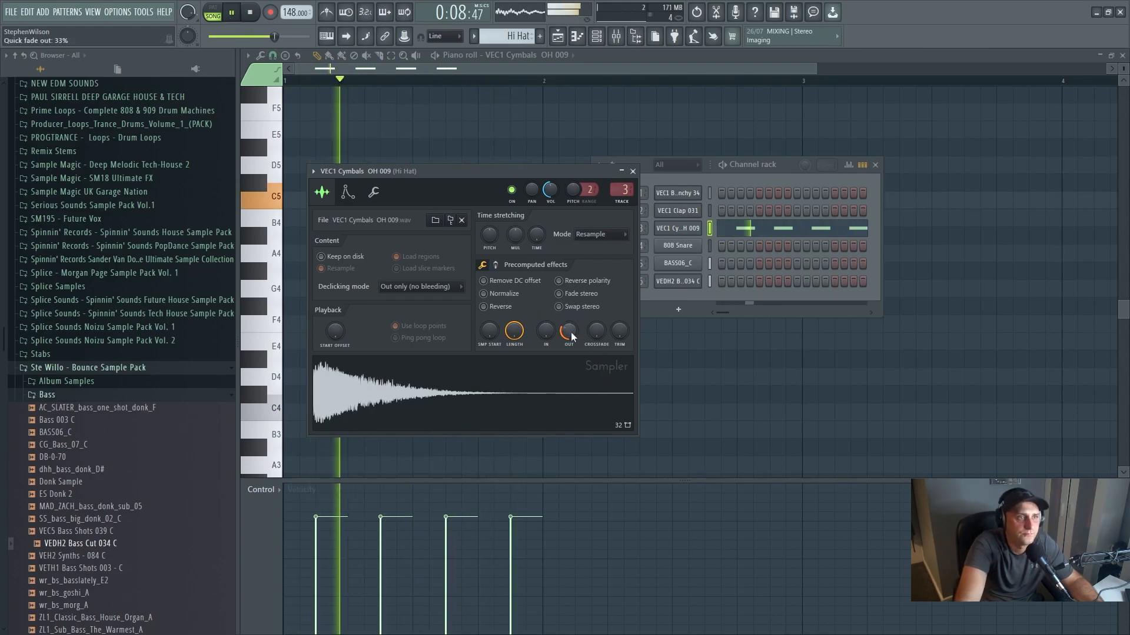
pyautogui.click(229, 17)
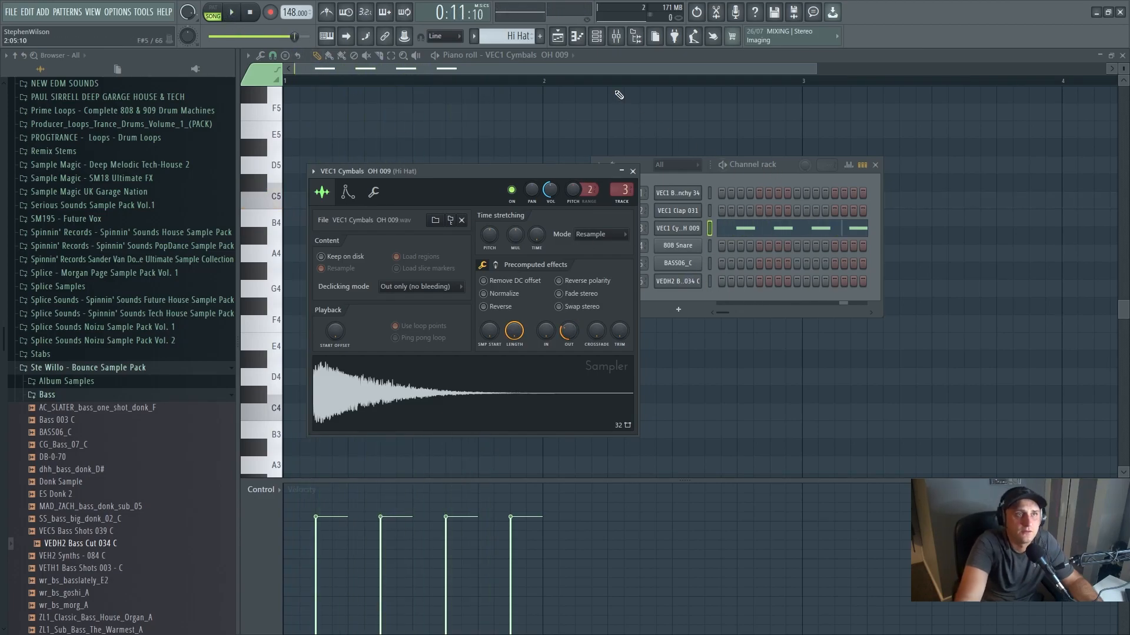
# - Return to the playlist and play the full arrangement from the start
pyautogui.press('F5')
pyautogui.click(251, 14)
pyautogui.press('space')
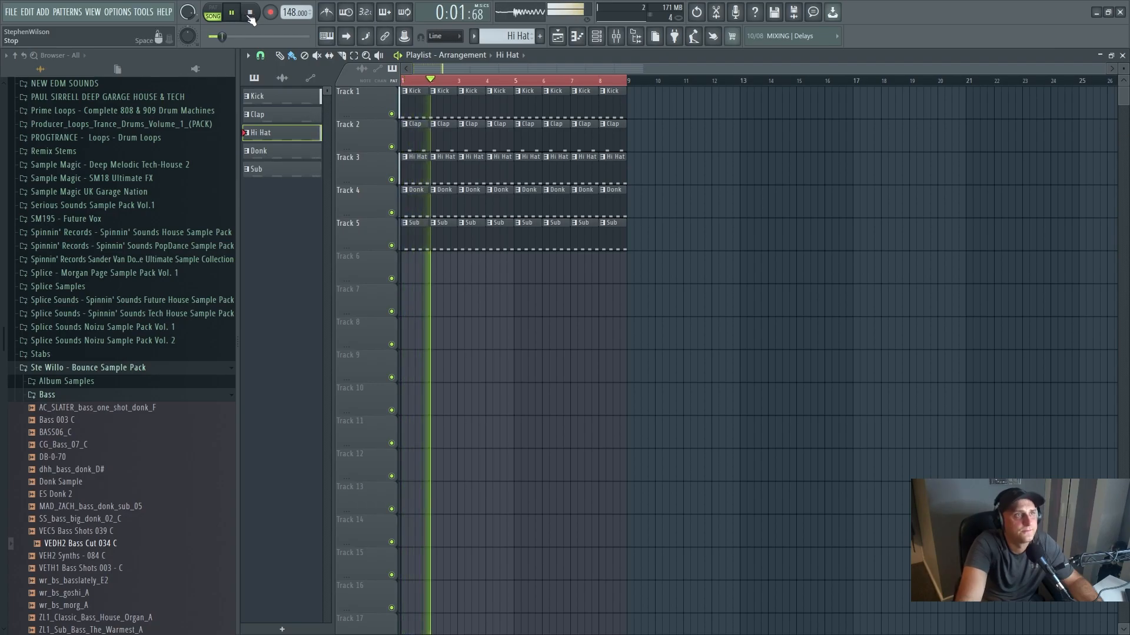
pyautogui.click(250, 13)
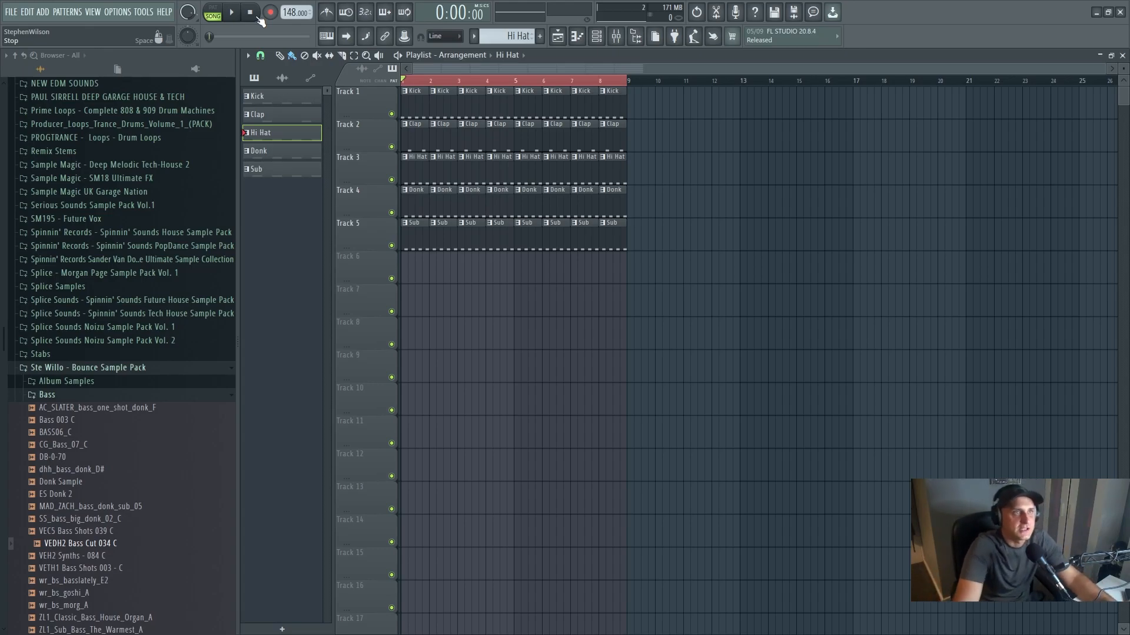
# - Add a Serum synth as a new channel and place its window clear of the lower screen edge
pyautogui.click(599, 37)
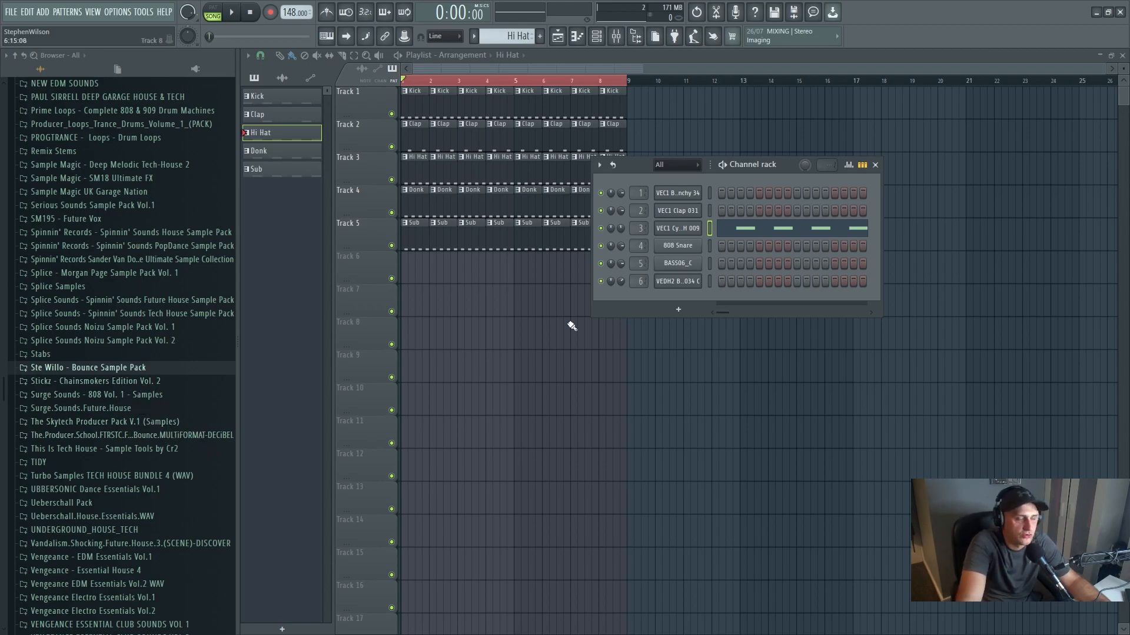
pyautogui.click(688, 311)
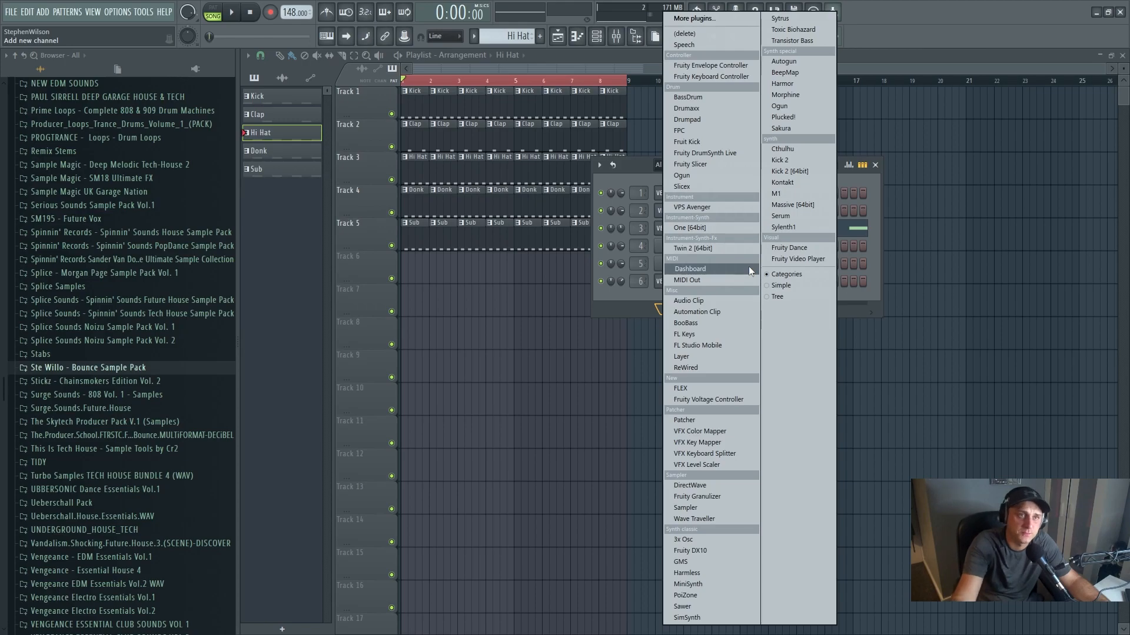
pyautogui.click(794, 218)
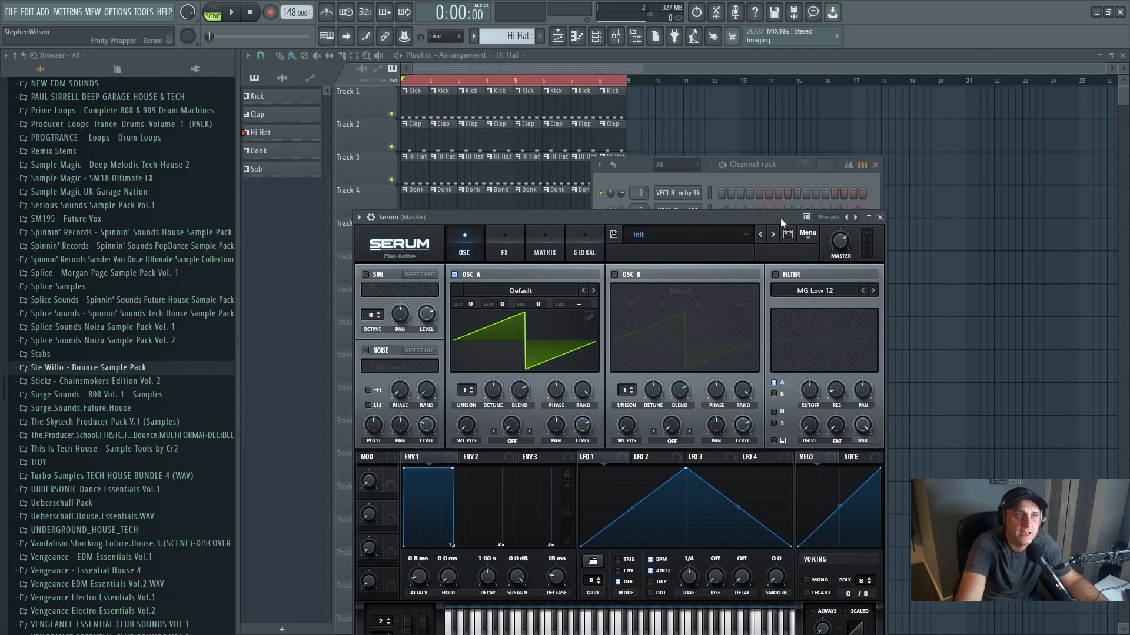
pyautogui.moveTo(759, 213); pyautogui.dragTo(817, 122)
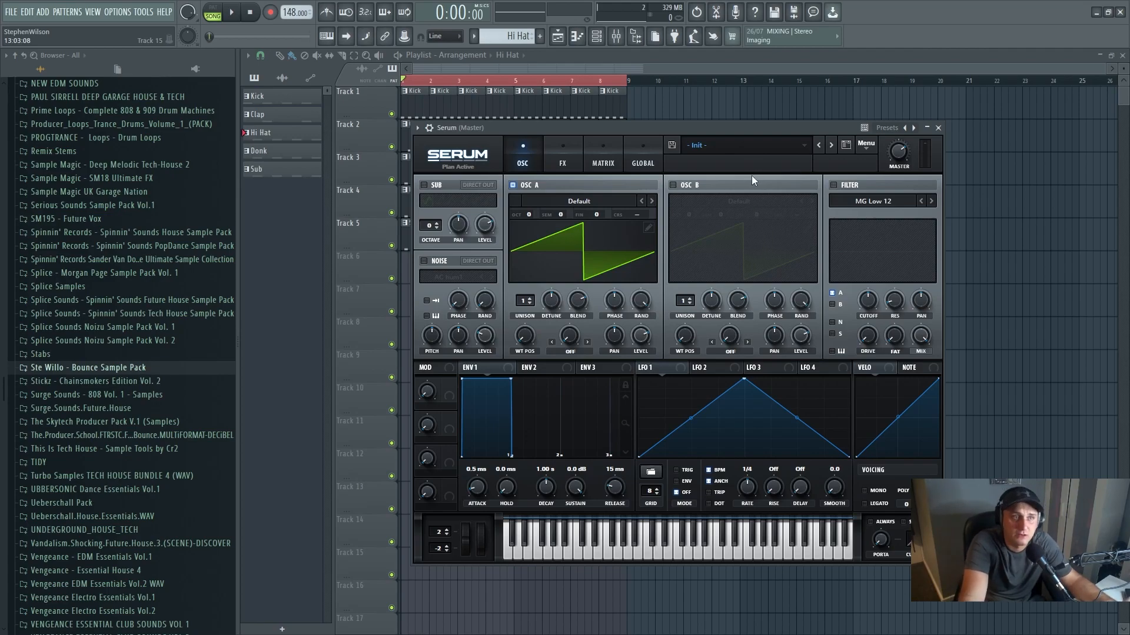
# - Audition Serum's lead presets LD Bendy Metal [DK], LD Bionic Squirrel [BS] and LD Birth Of Electro [FP], leaving the last one loaded
pyautogui.click(718, 144)
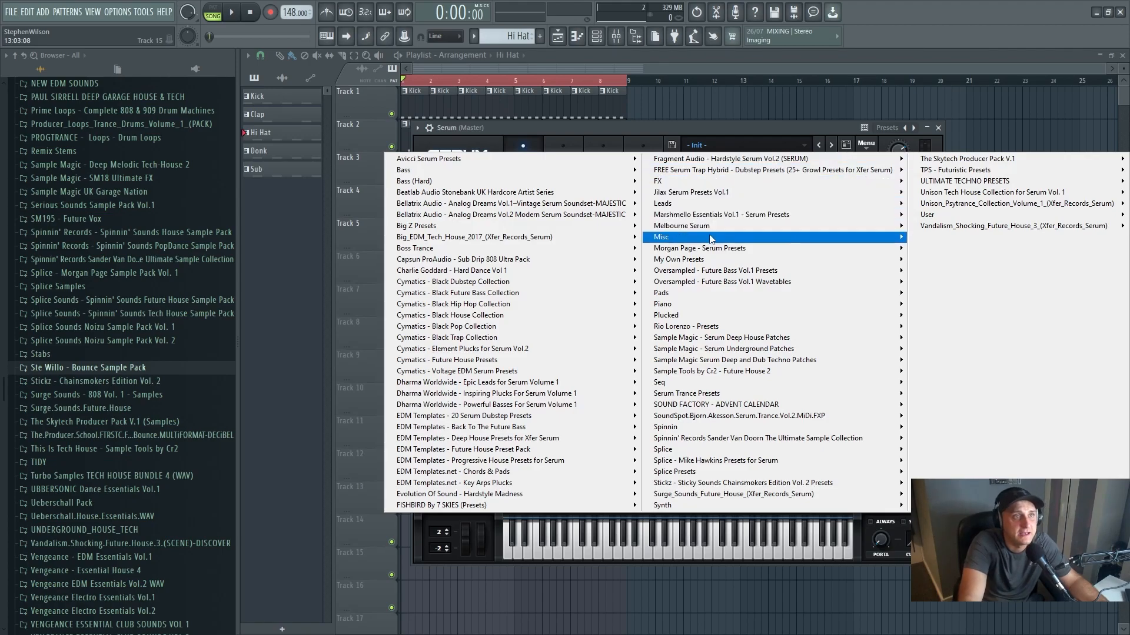
pyautogui.moveTo(698, 207)
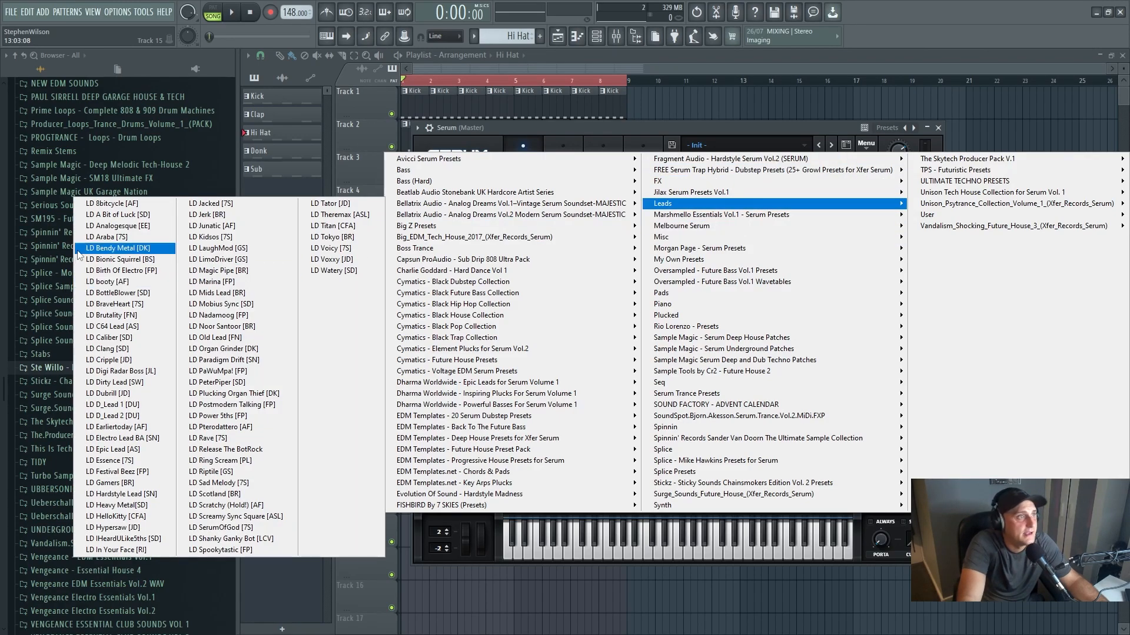
pyautogui.click(118, 248)
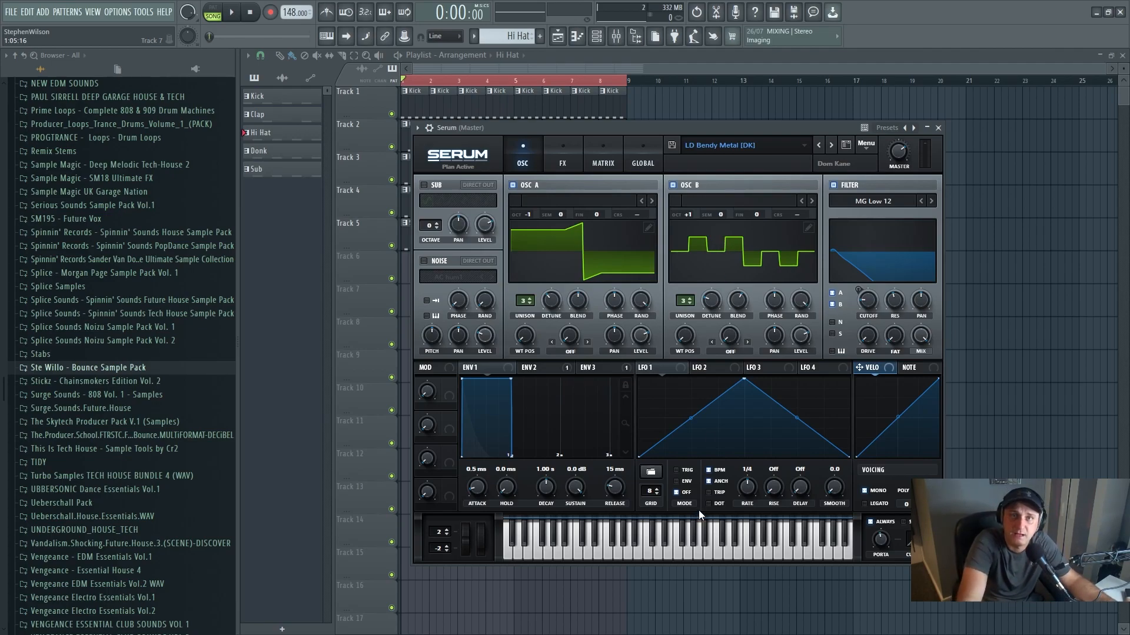
pyautogui.click(647, 550)
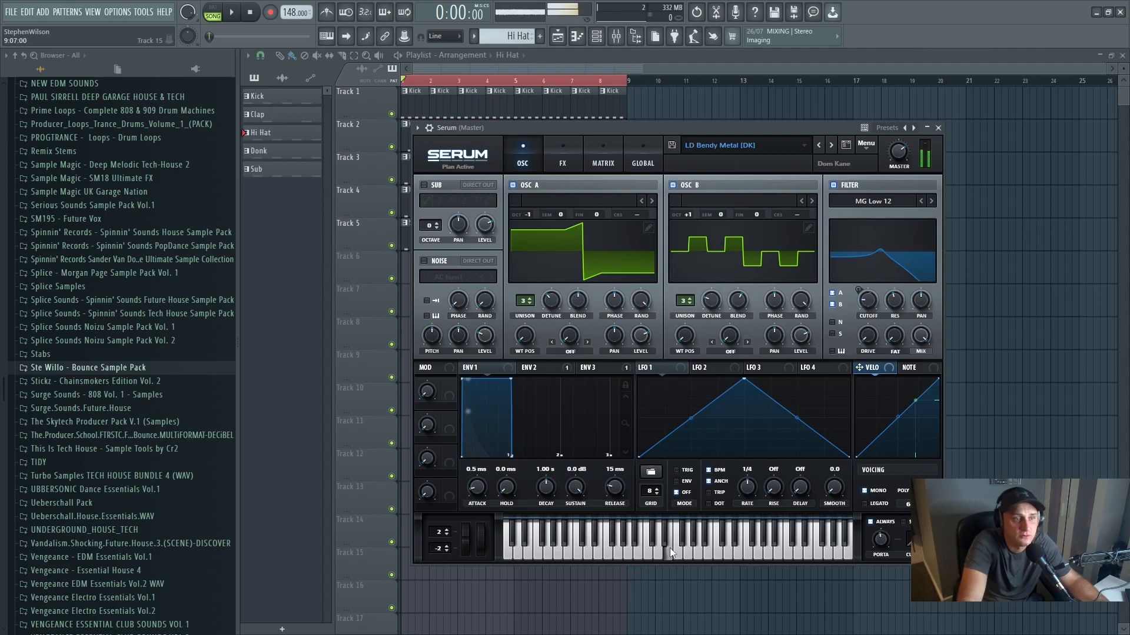
pyautogui.click(831, 147)
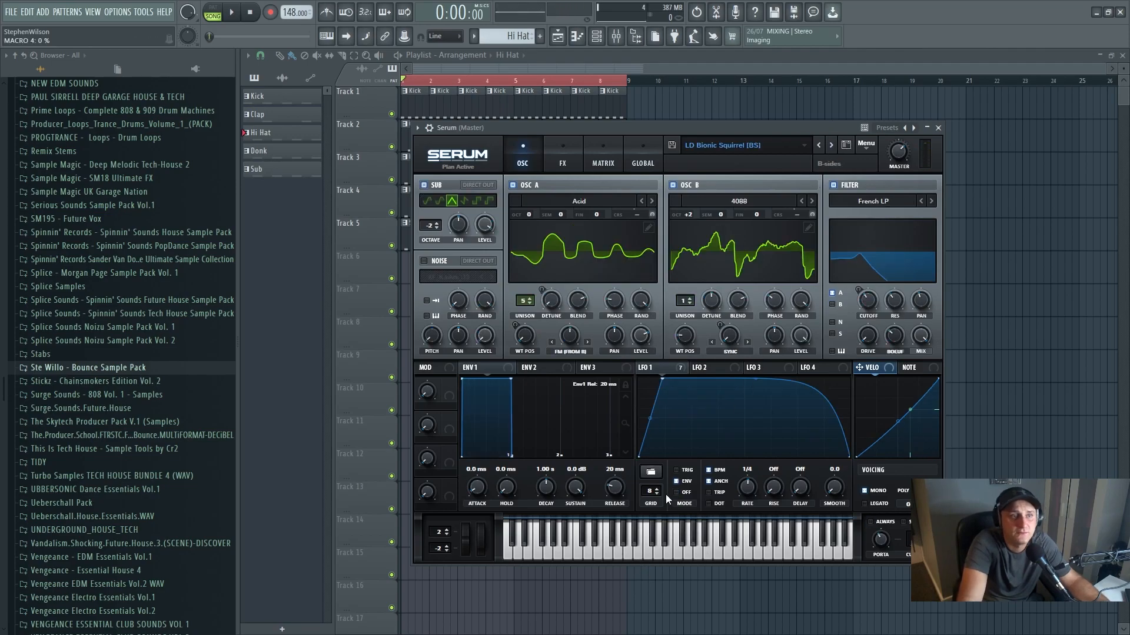
pyautogui.click(638, 558)
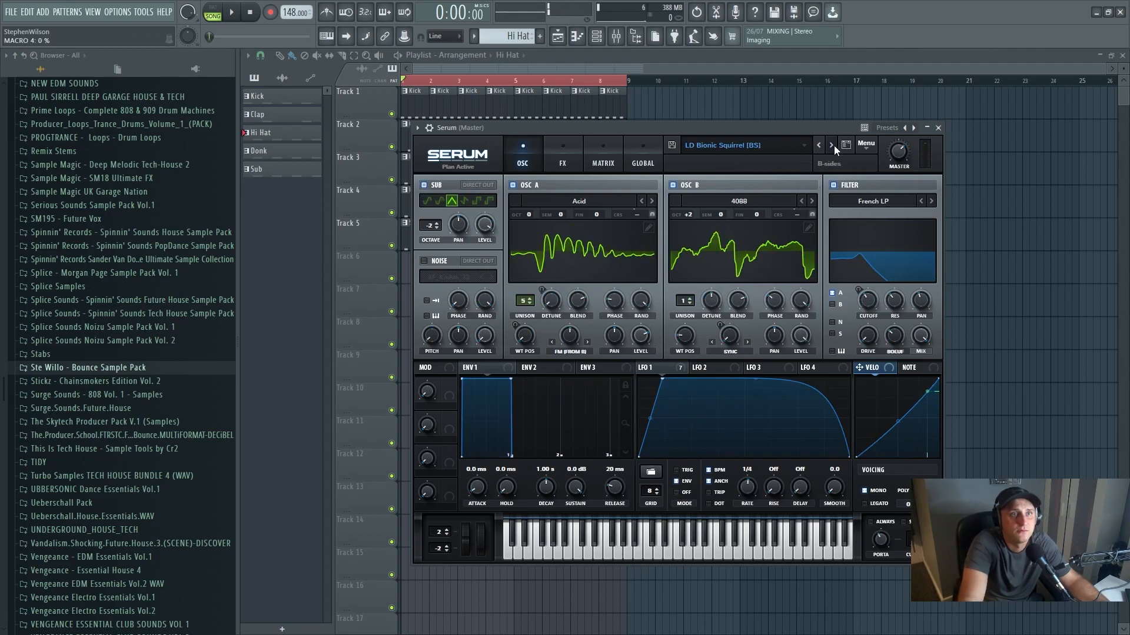
pyautogui.click(831, 145)
pyautogui.click(644, 543)
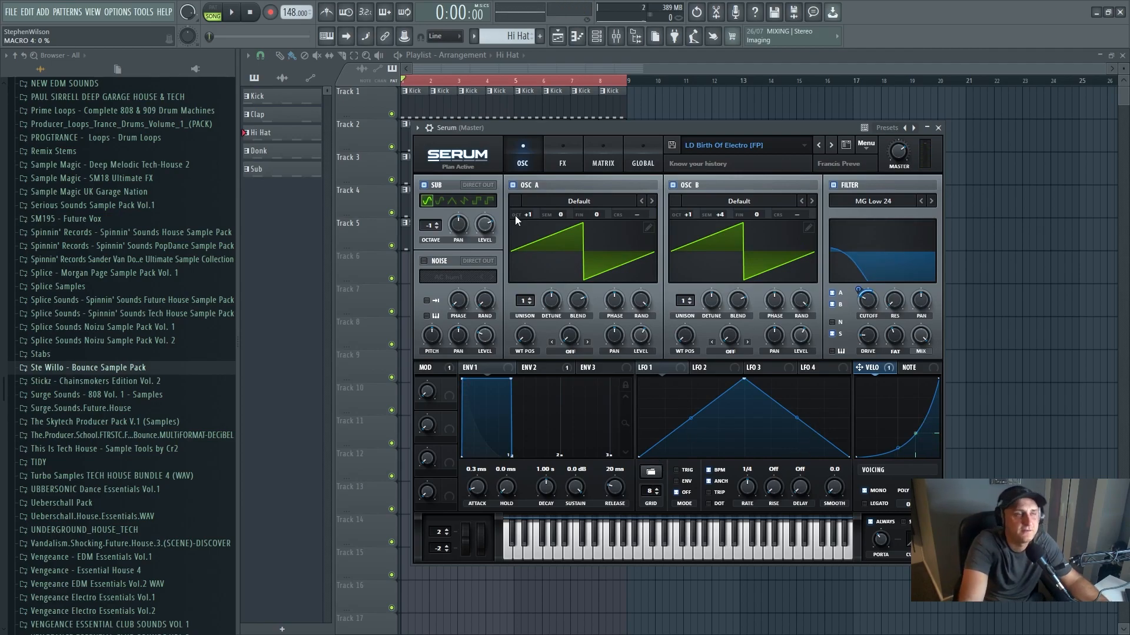
pyautogui.click(939, 128)
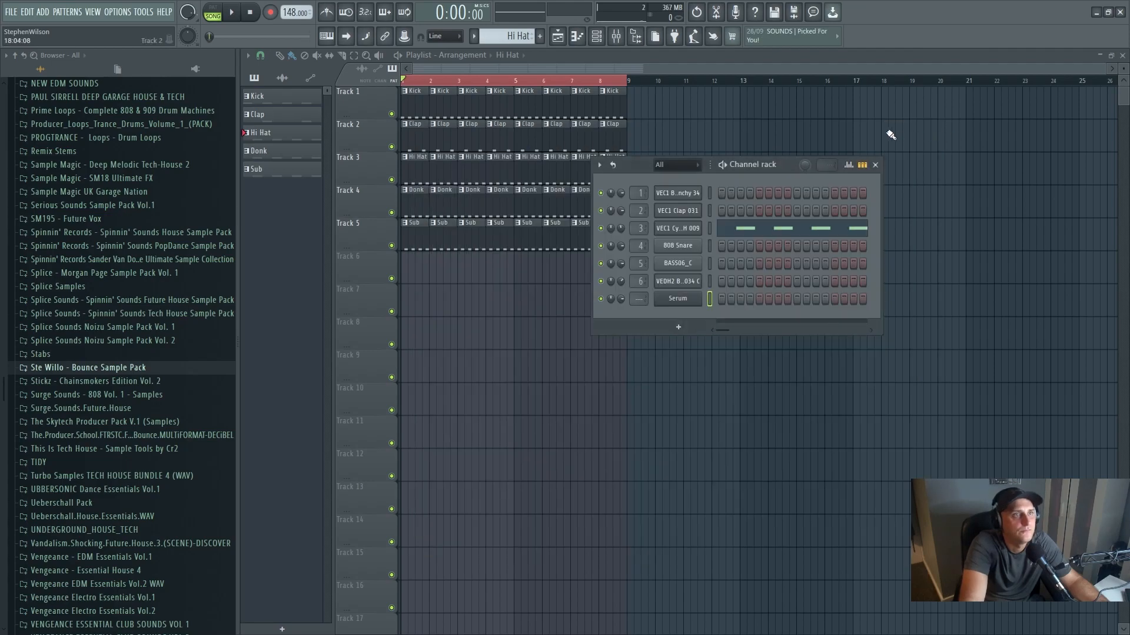
# - Add an FL Keys channel and try out a few notes of its Grand Piano sound
pyautogui.click(686, 332)
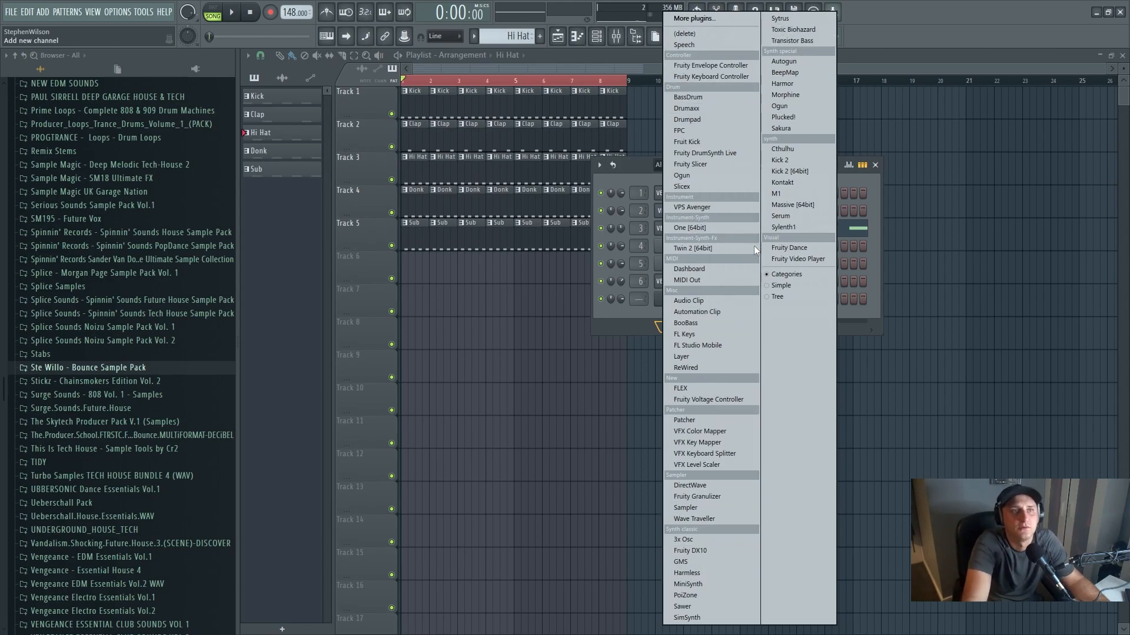
pyautogui.click(705, 335)
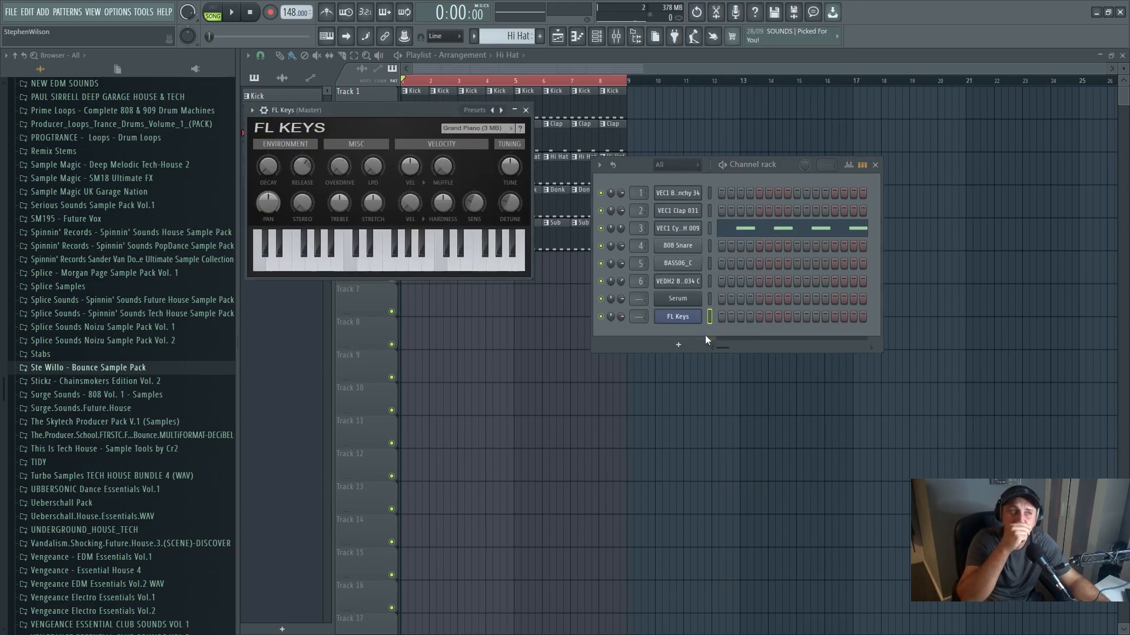
pyautogui.moveTo(407, 114); pyautogui.dragTo(639, 232)
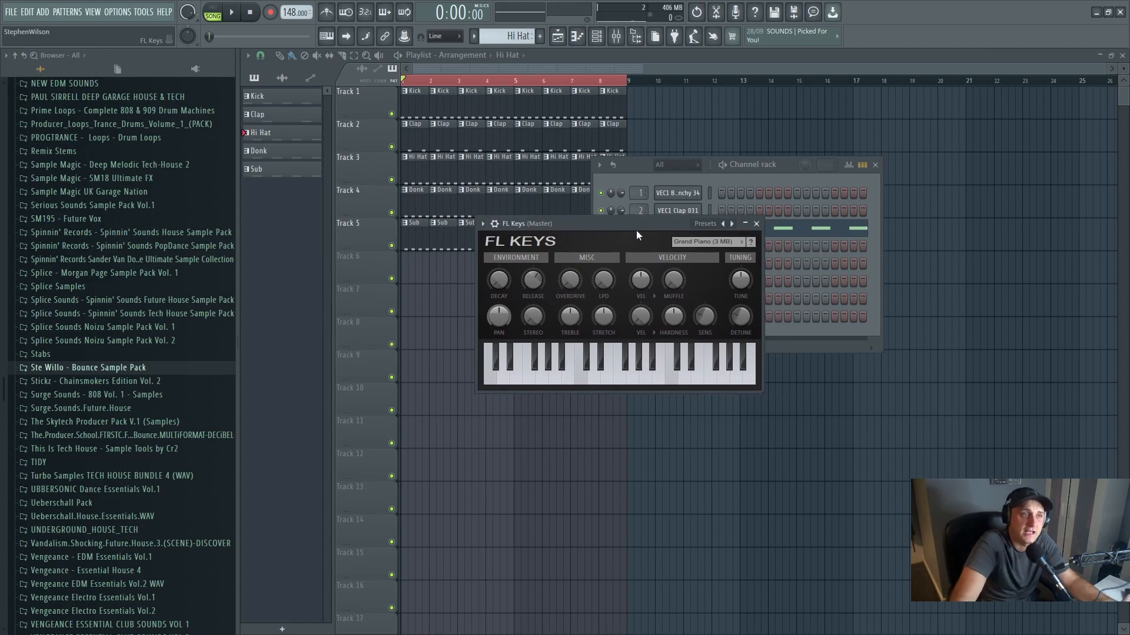
pyautogui.moveTo(615, 381); pyautogui.dragTo(663, 382)
pyautogui.click(650, 380)
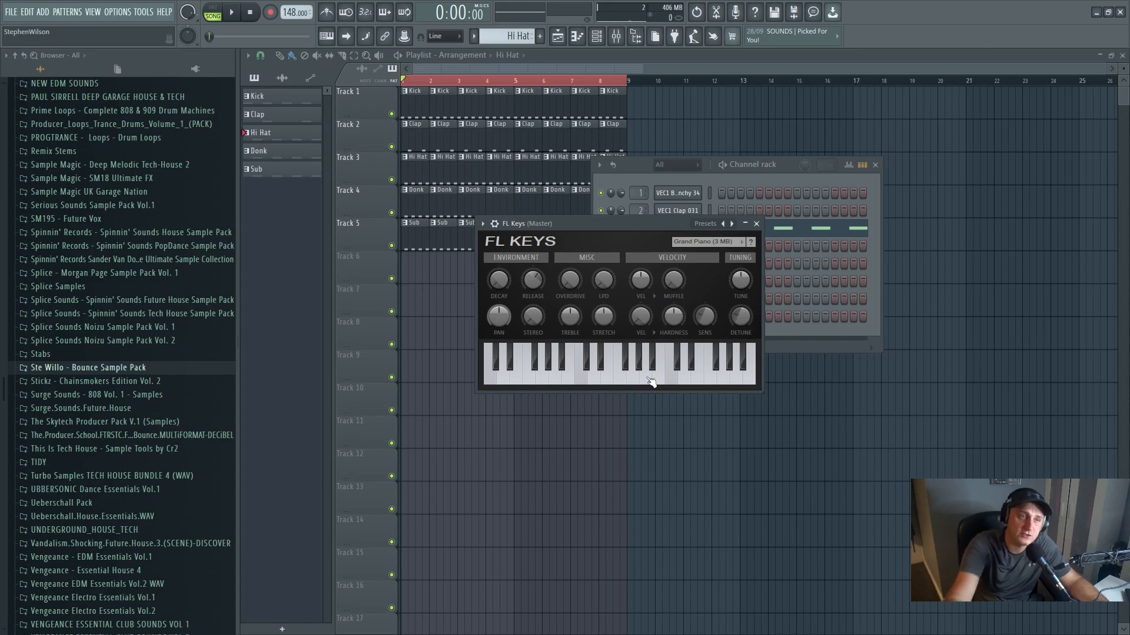
# - Switch to the empty Pattern 6, open the FL Keys piano roll and hide the browser
pyautogui.moveTo(514, 35); pyautogui.dragTo(514, 22)
pyautogui.click(578, 36)
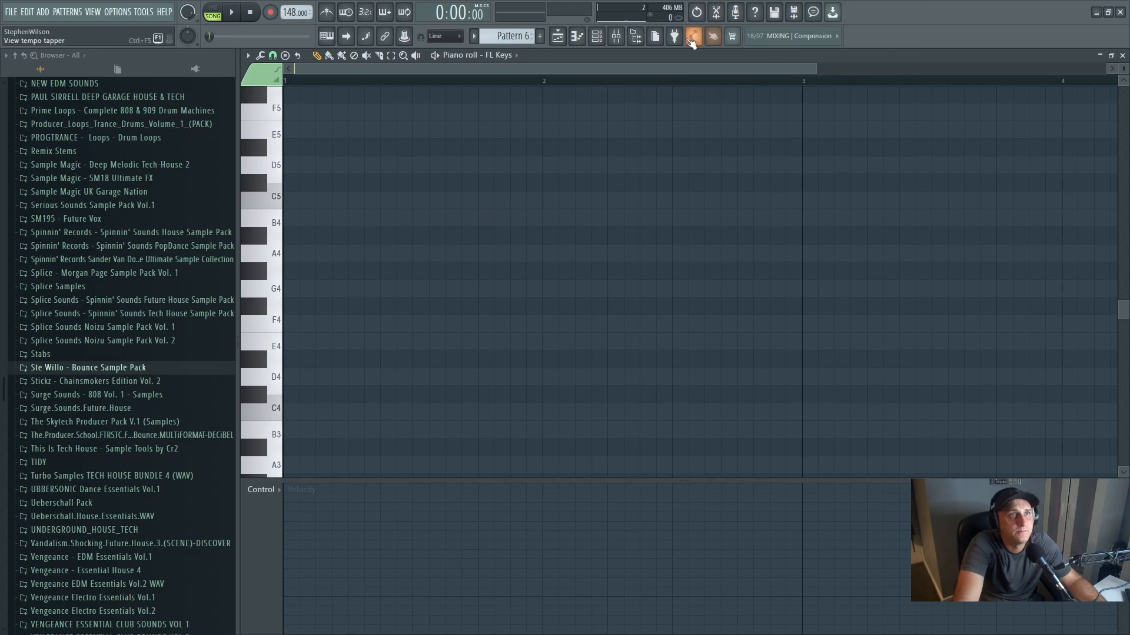
pyautogui.click(635, 36)
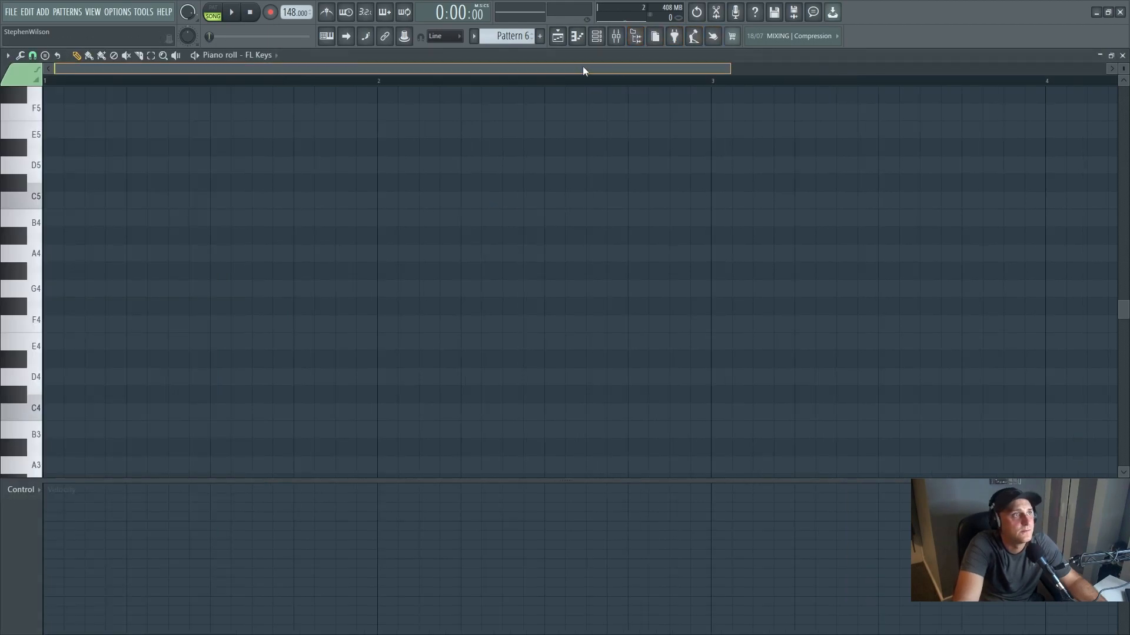
# - Draw a chord of one-bar notes on C5, D#5 and A4 in bar 1 of the FL Keys piano roll
pyautogui.click(54, 209)
pyautogui.moveTo(82, 200); pyautogui.dragTo(379, 203)
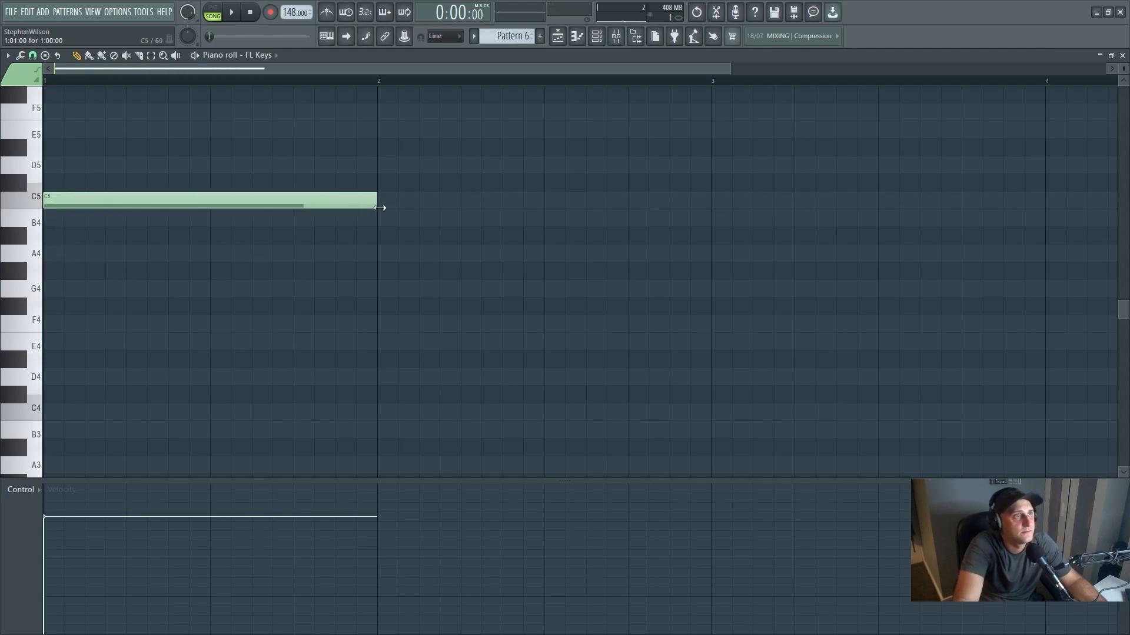
pyautogui.scroll(3, 219, 353)
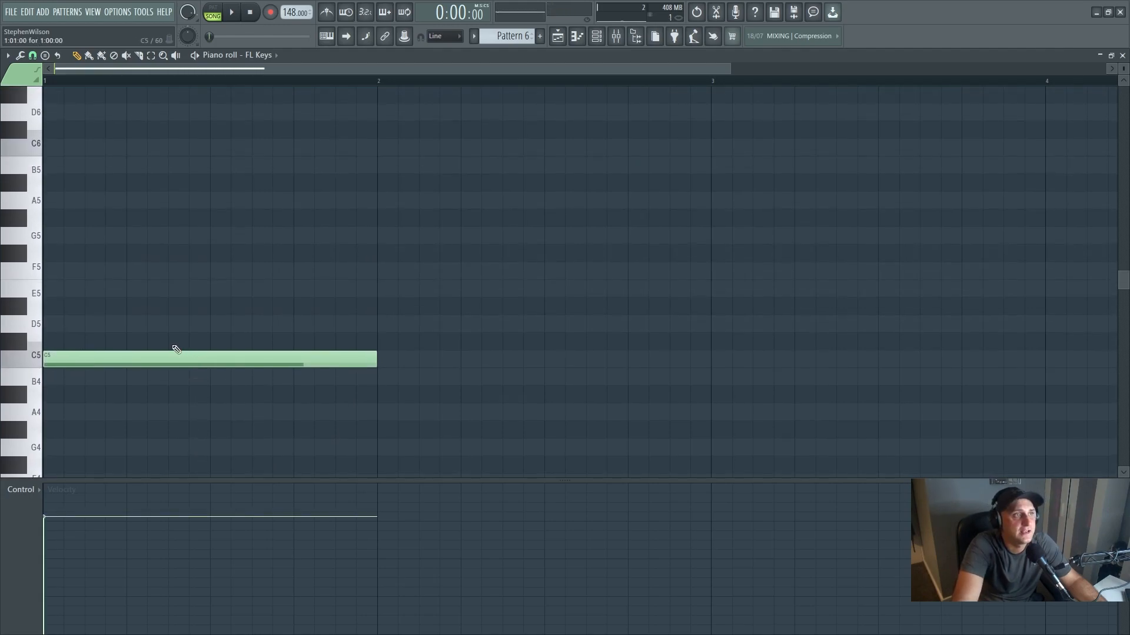
pyautogui.click(50, 306)
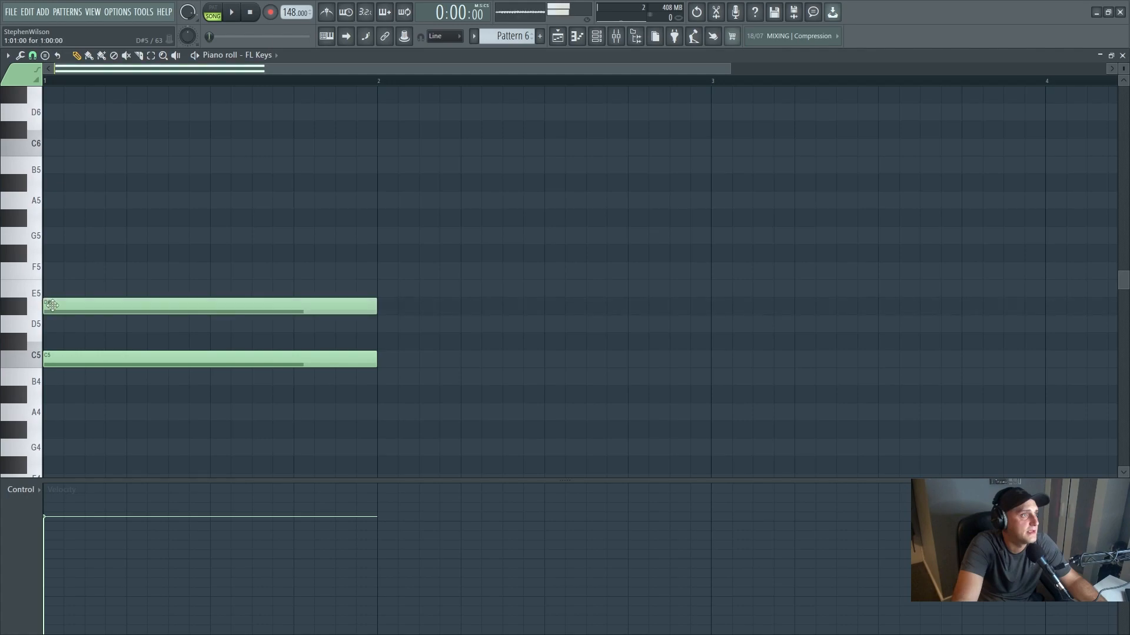
pyautogui.click(54, 417)
# - Switch to pattern mode, audition the chord, and move its highest note up to E5 before playing it again
pyautogui.click(214, 13)
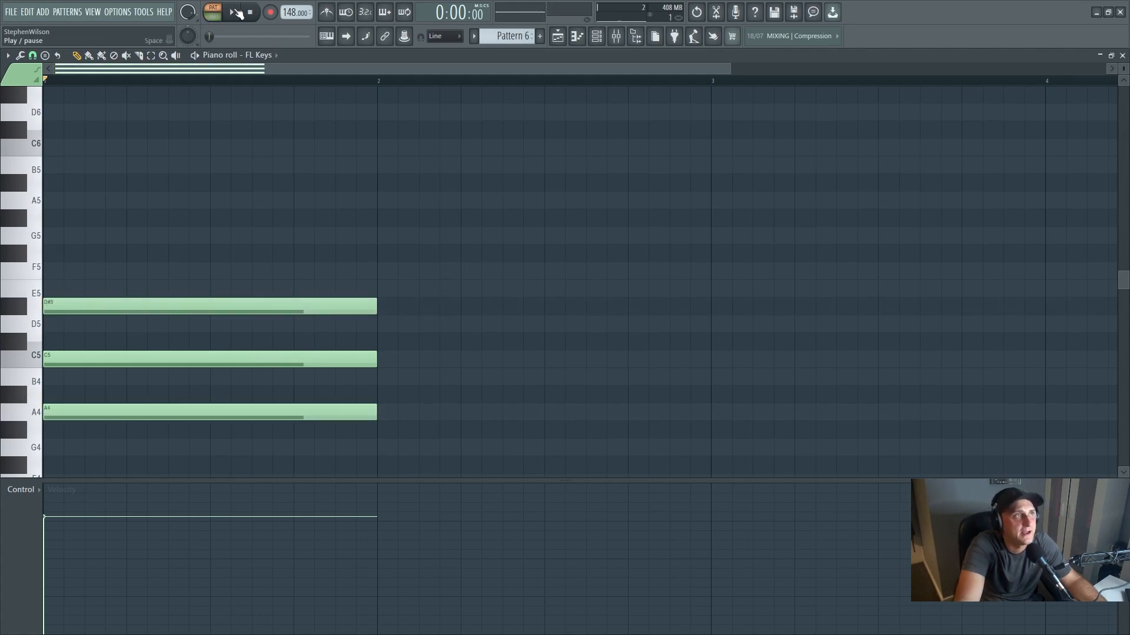
pyautogui.click(235, 13)
pyautogui.press('space')
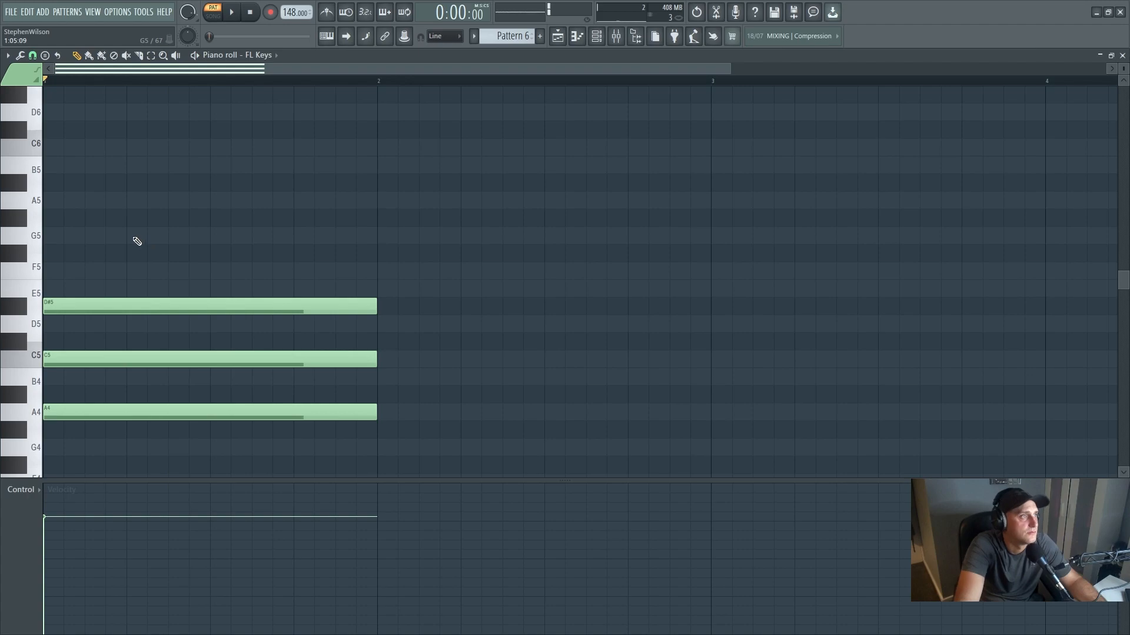
pyautogui.moveTo(83, 306); pyautogui.dragTo(81, 288)
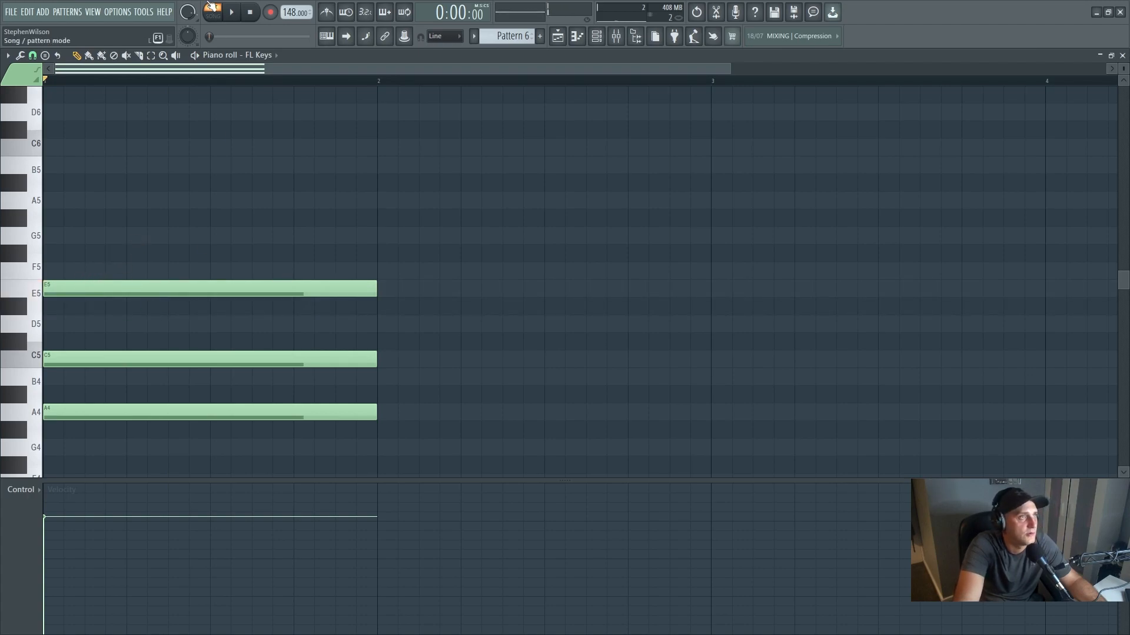
pyautogui.press('space')
pyautogui.press('space')
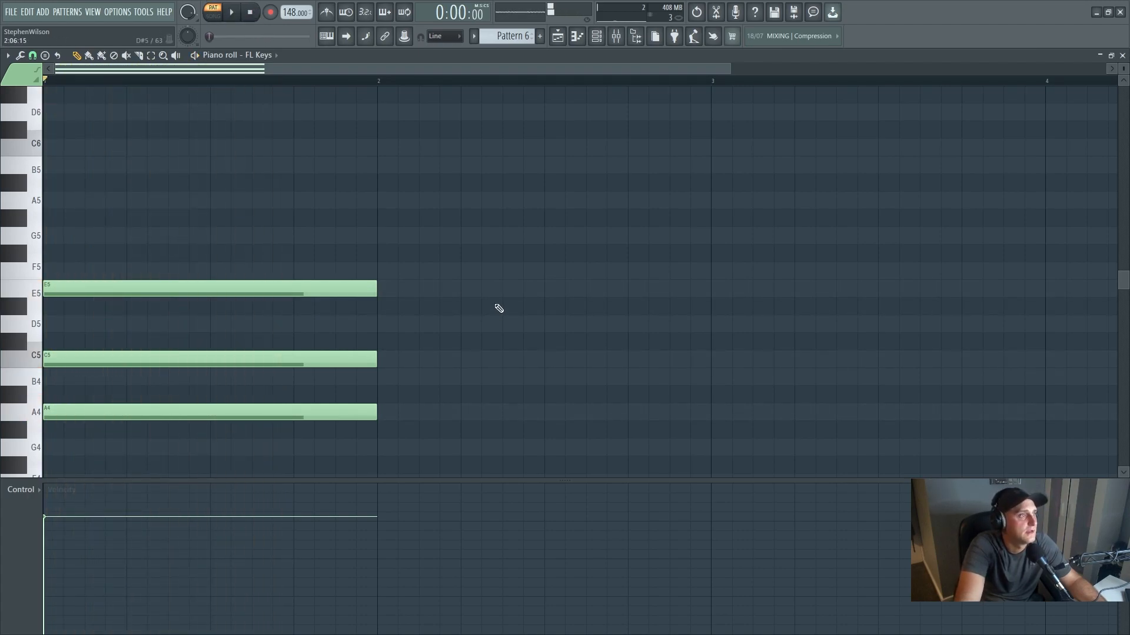
pyautogui.scroll(-3, 491, 306)
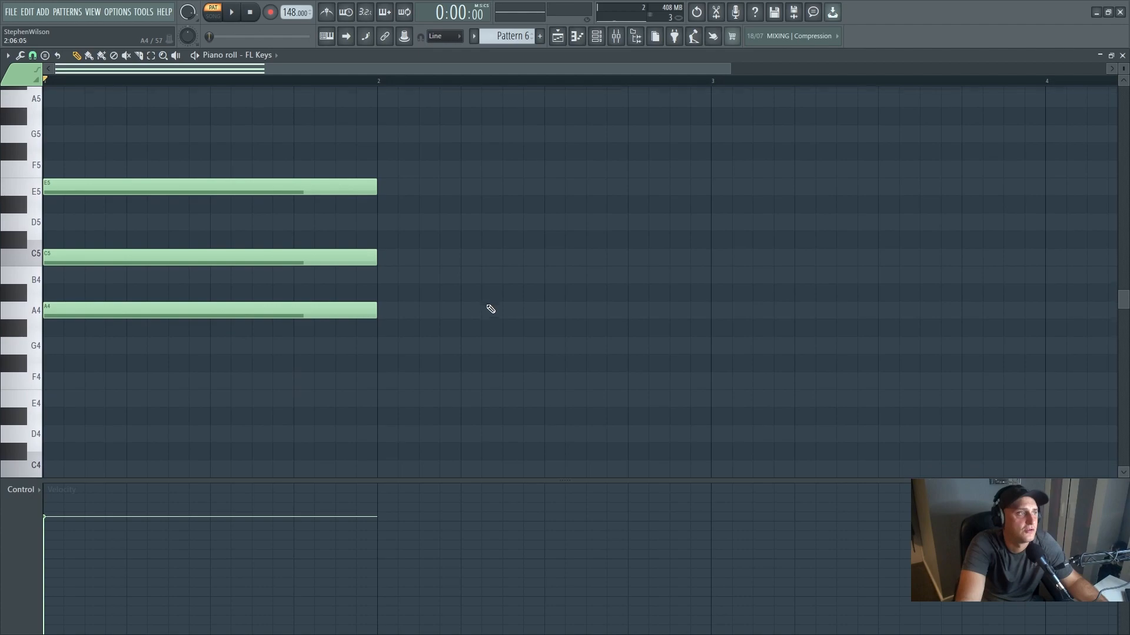
# - Add a one-bar G5 note on top of the bar 1 chord in the FL Keys piano roll and play the chord
pyautogui.click(102, 125)
pyautogui.press('space')
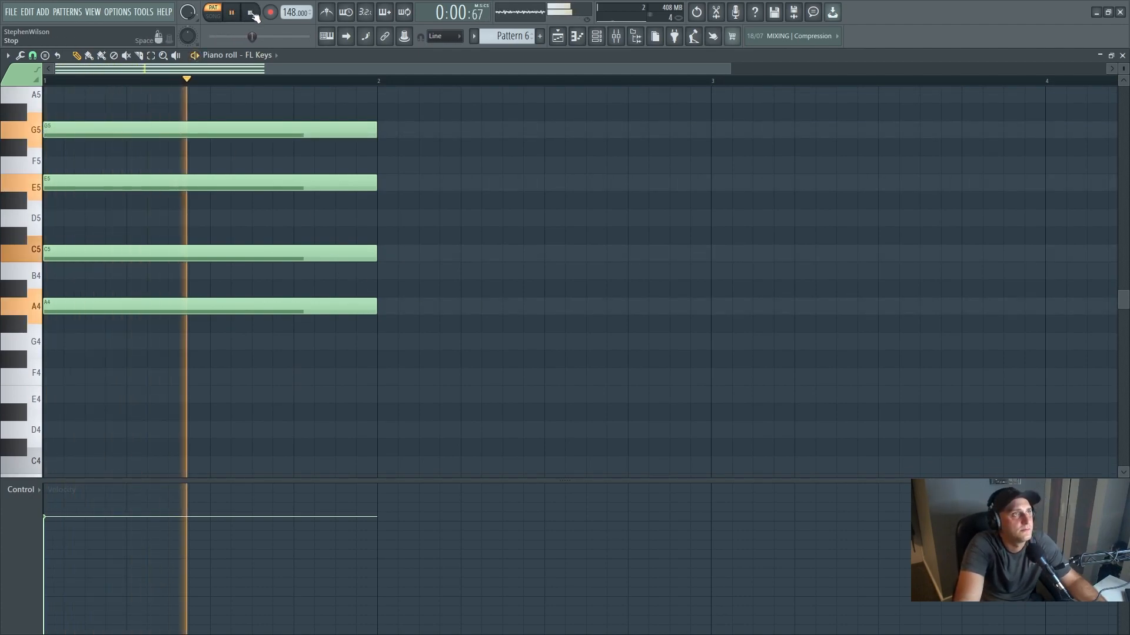
pyautogui.click(251, 13)
pyautogui.scroll(4, 572, 318)
pyautogui.scroll(-1, 540, 307)
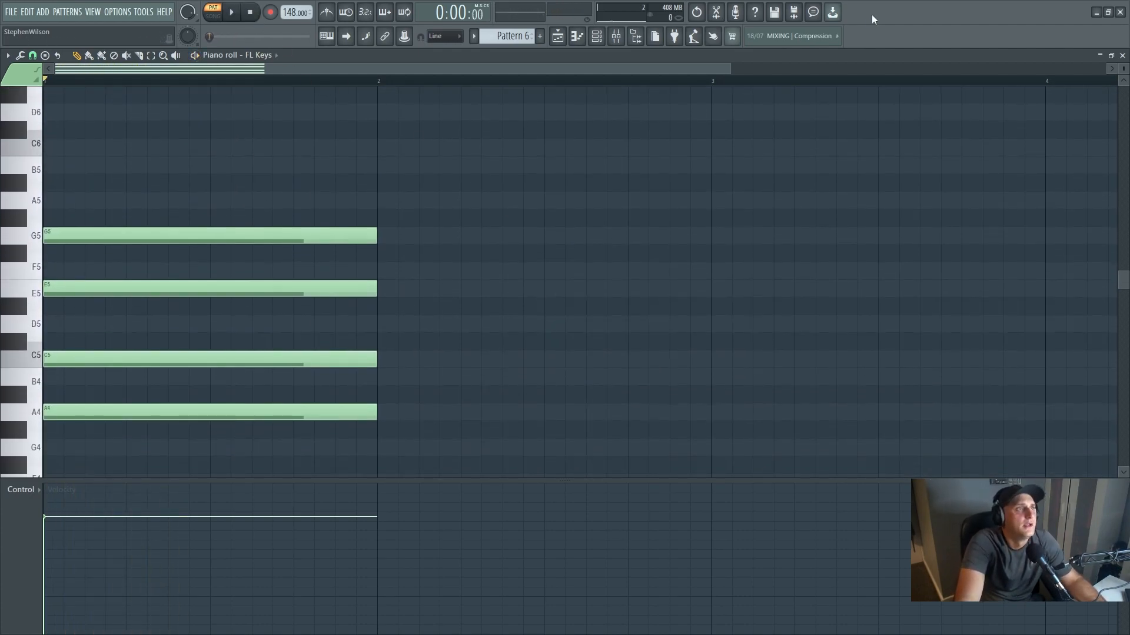
pyautogui.moveTo(729, 68); pyautogui.dragTo(1105, 69)
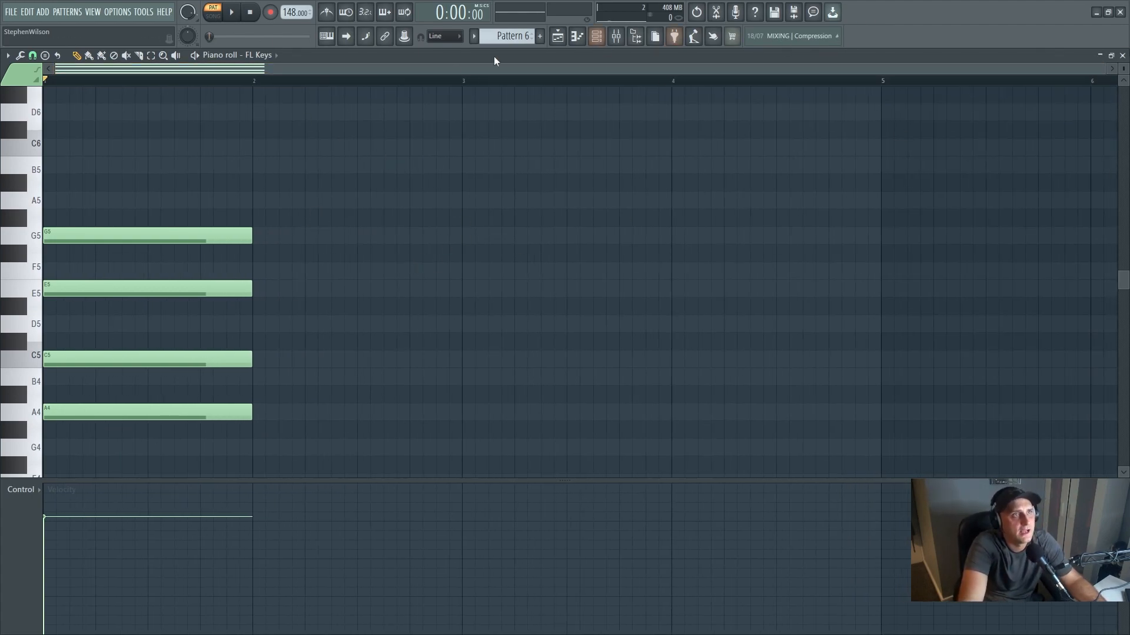
# - Cut the chord's notes from the FL Keys piano roll and bring up the playlist with the channel rack
pyautogui.hotkey('ctrl', 'x')
pyautogui.click(558, 36)
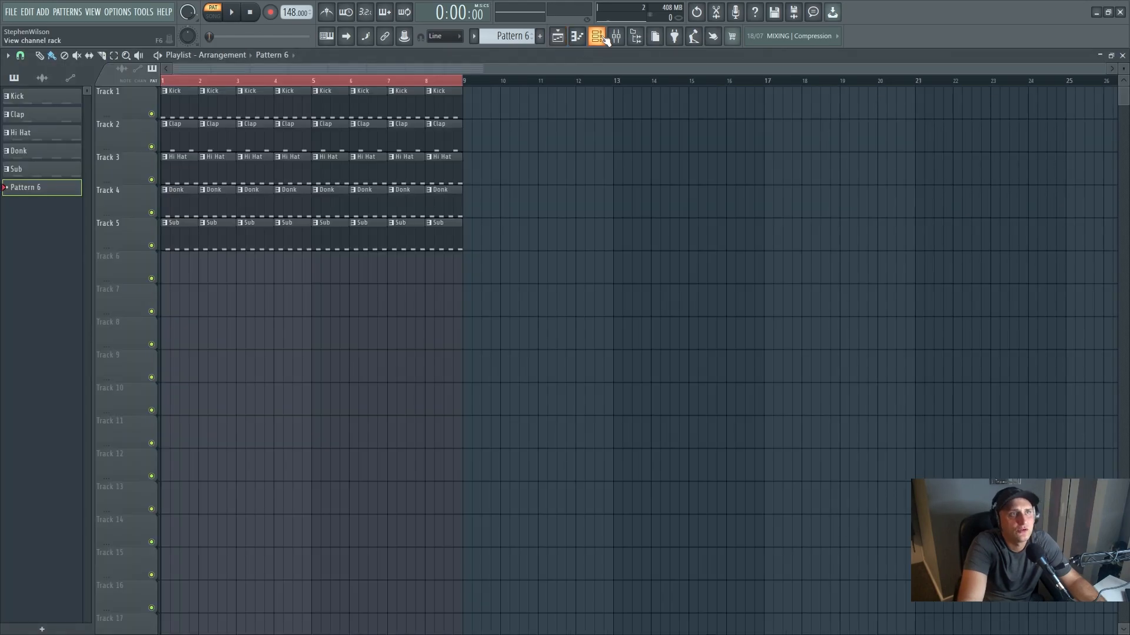
pyautogui.click(596, 36)
# - Save the project to the Desktop as "channel tutorial" in the FL Studio song file (*.flp) format
pyautogui.click(11, 12)
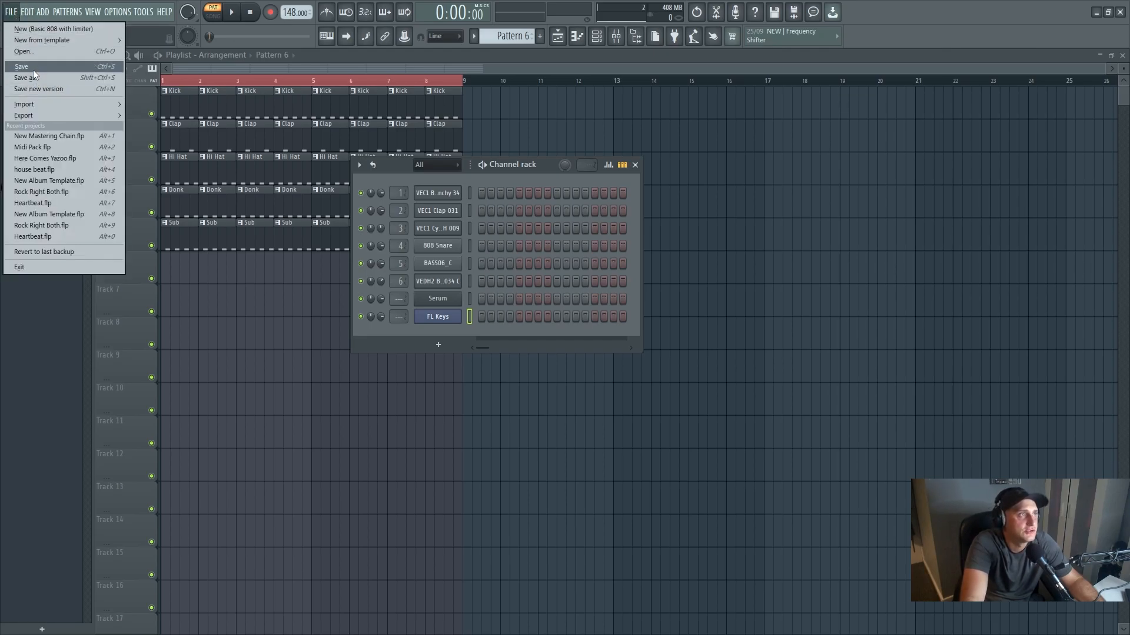
pyautogui.click(33, 69)
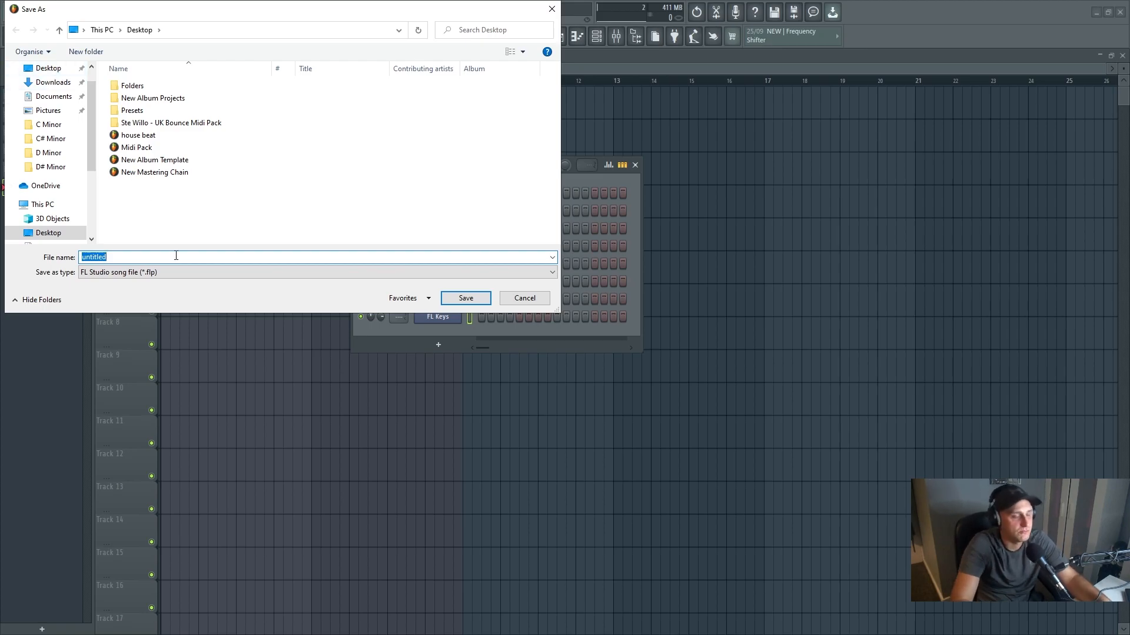
pyautogui.press('BackSpace')
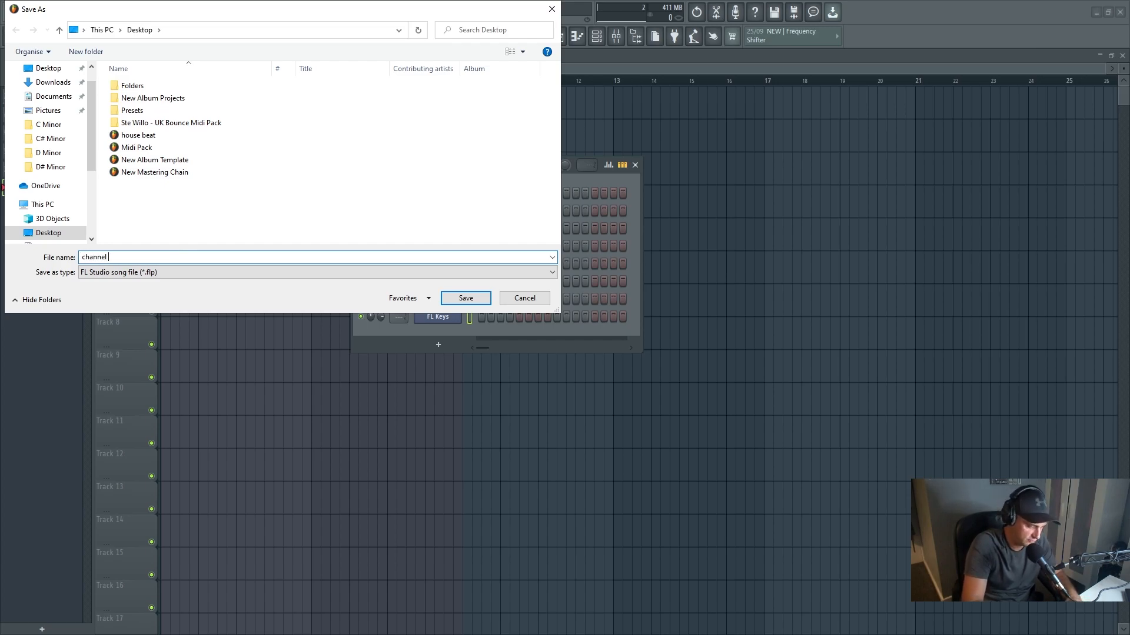
pyautogui.write('channel tutorial')
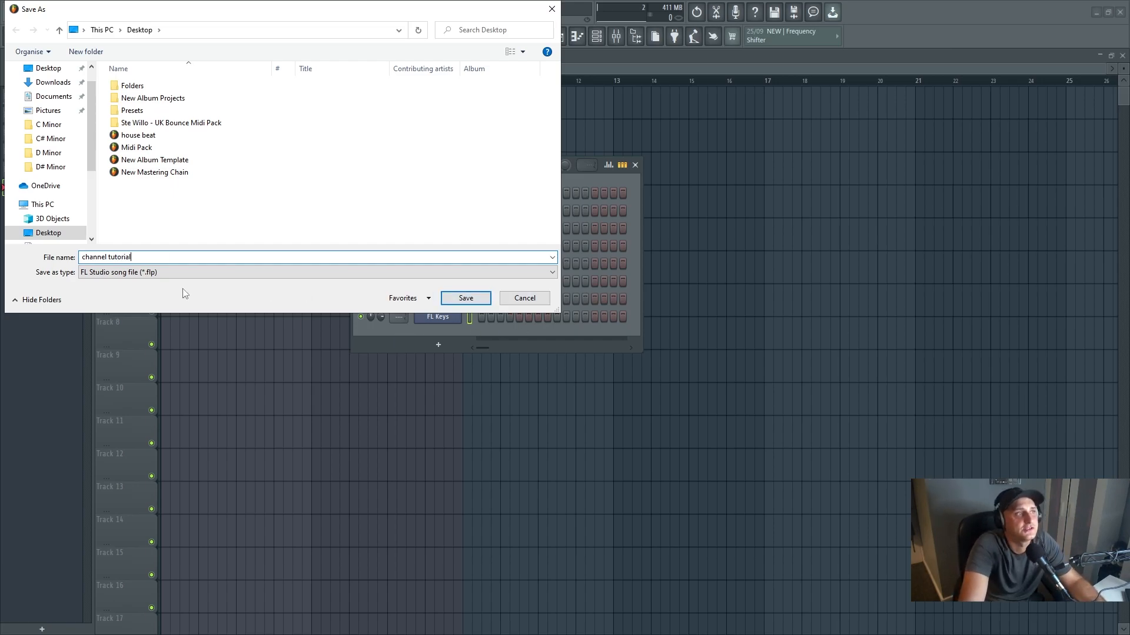
pyautogui.click(169, 274)
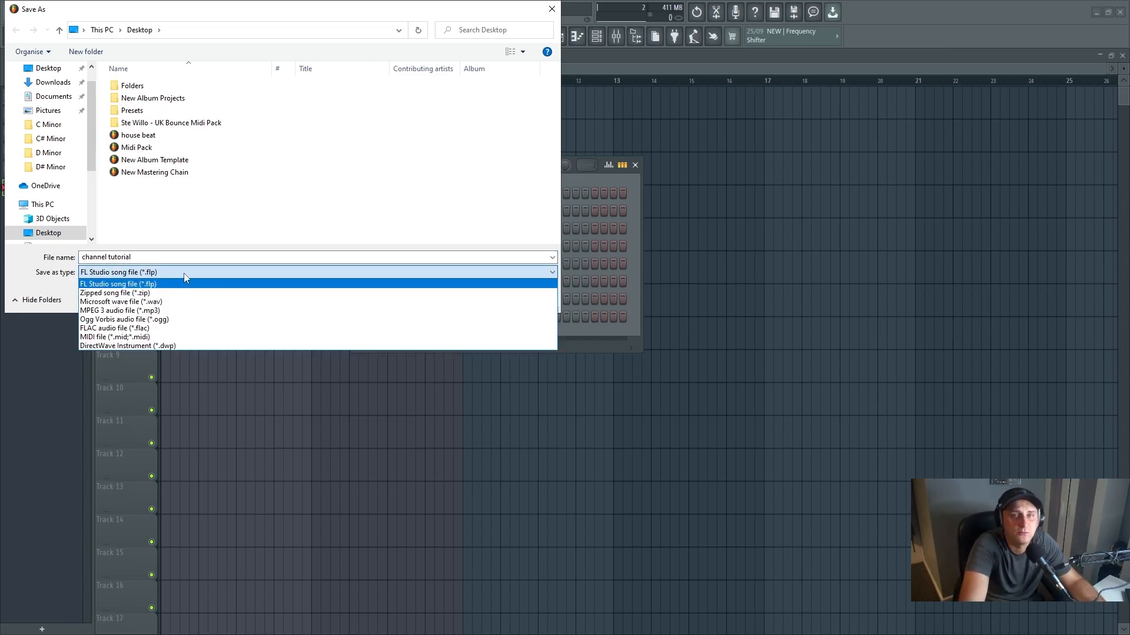
pyautogui.click(182, 273)
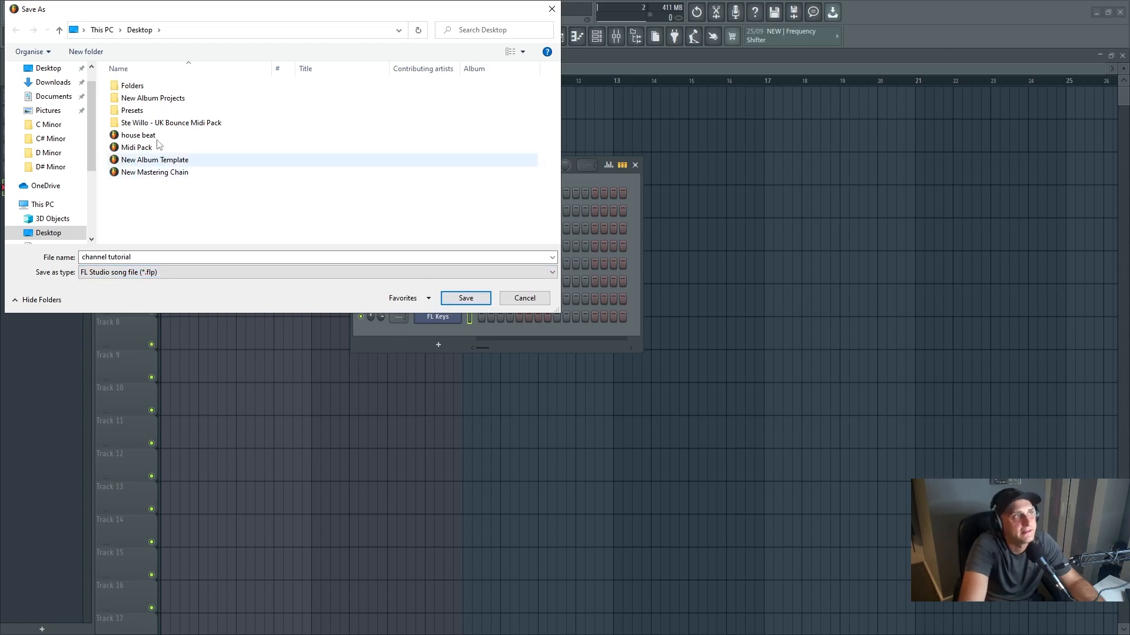
pyautogui.click(461, 300)
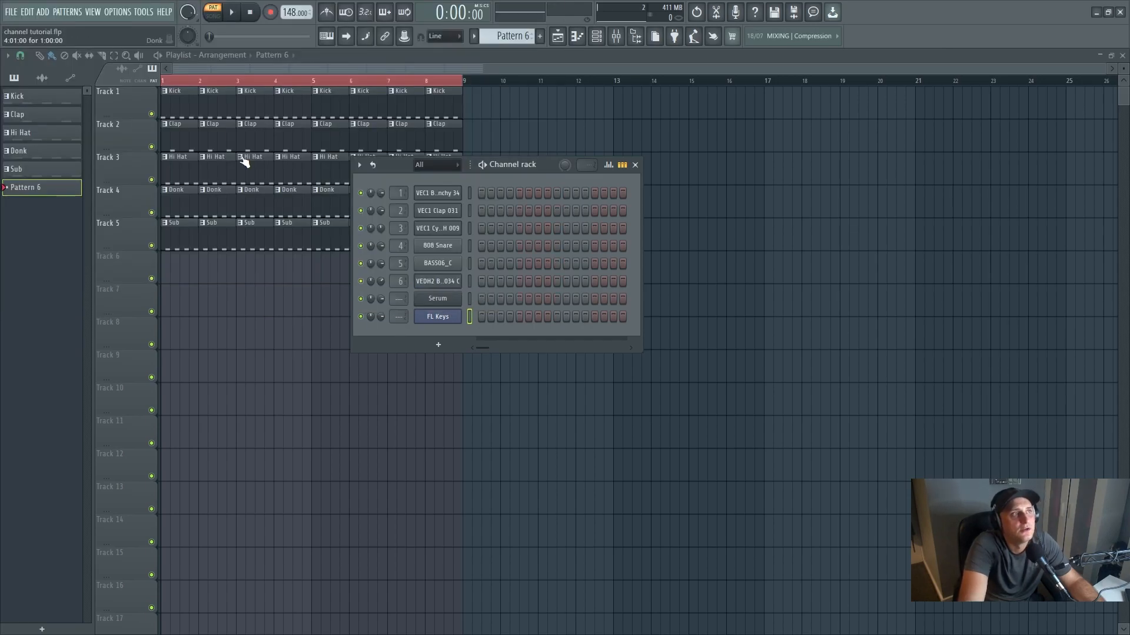
# - Locate the saved "channel tutorial" project among the Desktop files available for opening, and cancel without loading it
pyautogui.click(11, 12)
pyautogui.click(24, 52)
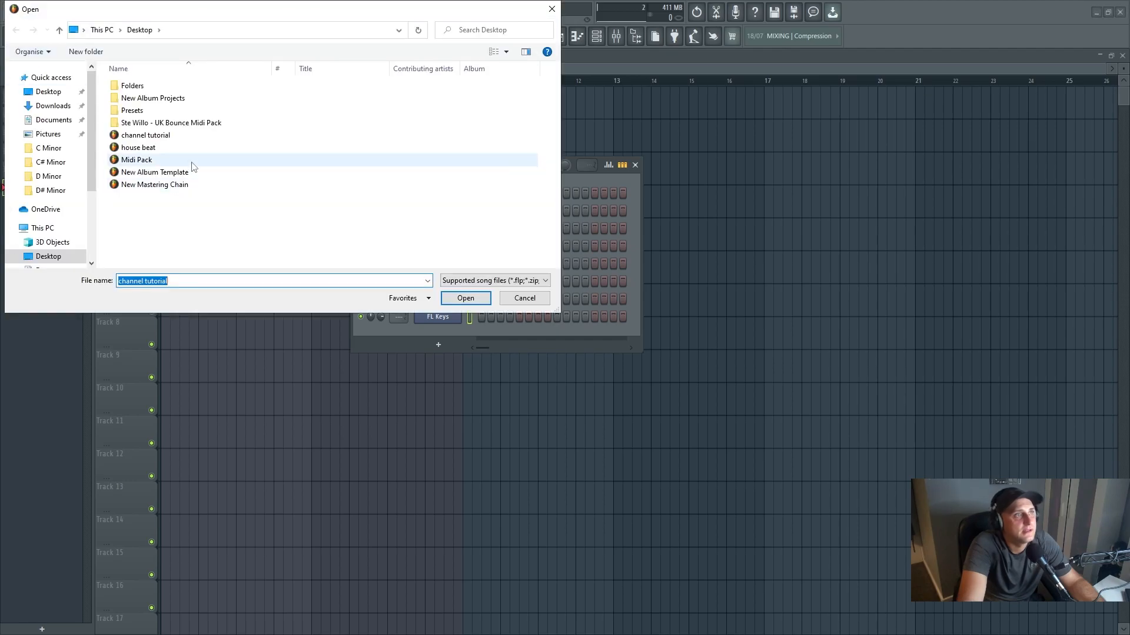
pyautogui.click(139, 137)
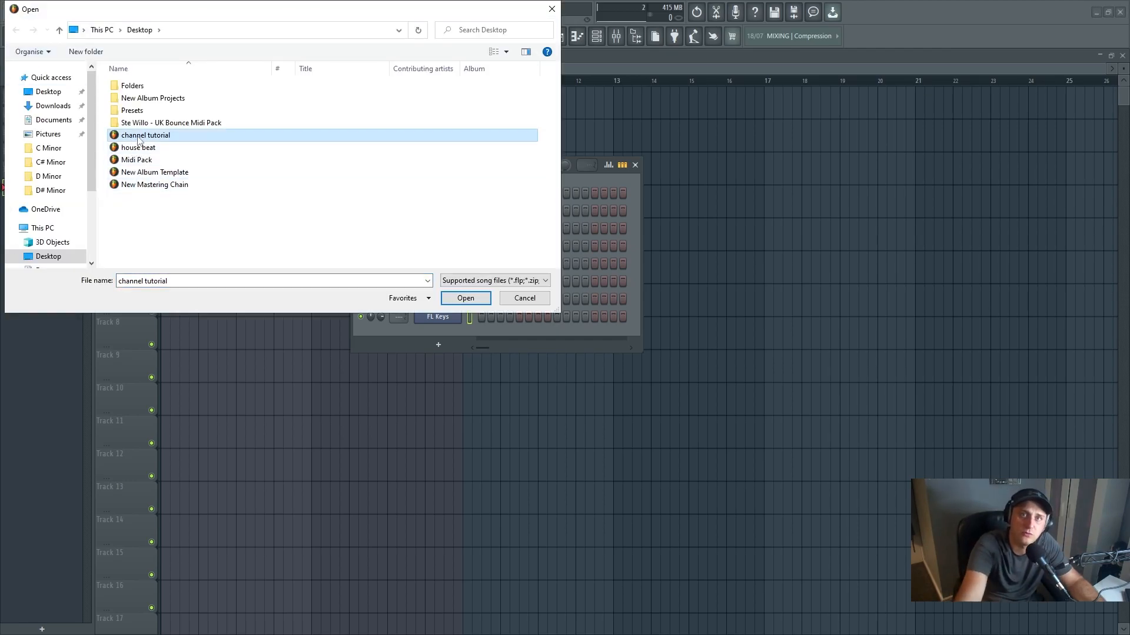
pyautogui.click(551, 9)
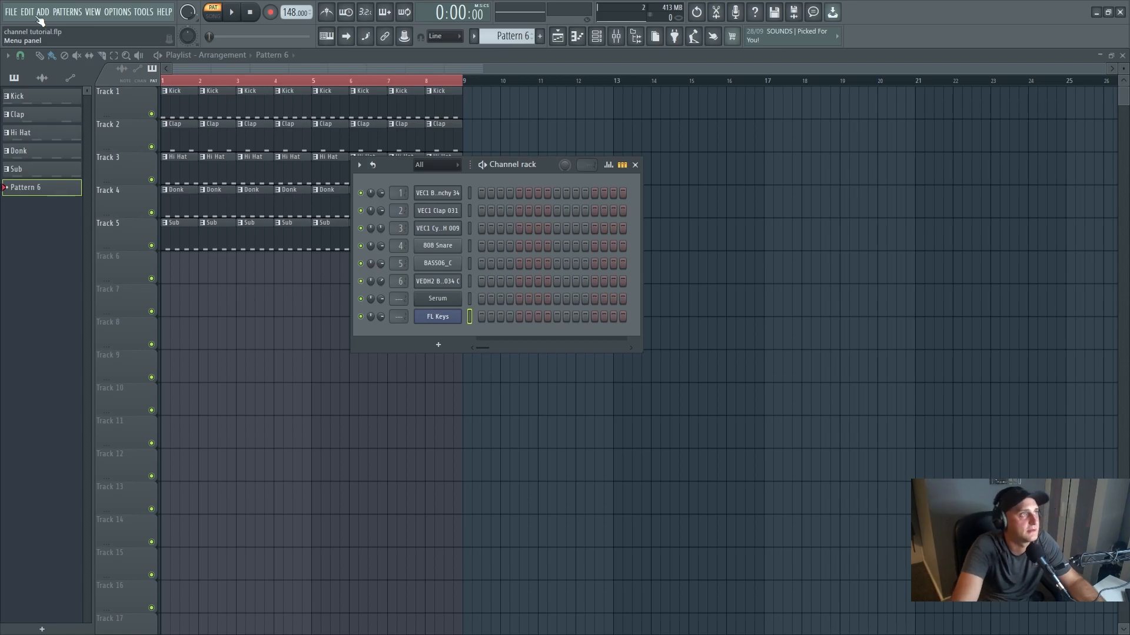
# - View the Save As dialog for the project and close it without saving a copy
pyautogui.click(15, 12)
pyautogui.click(37, 85)
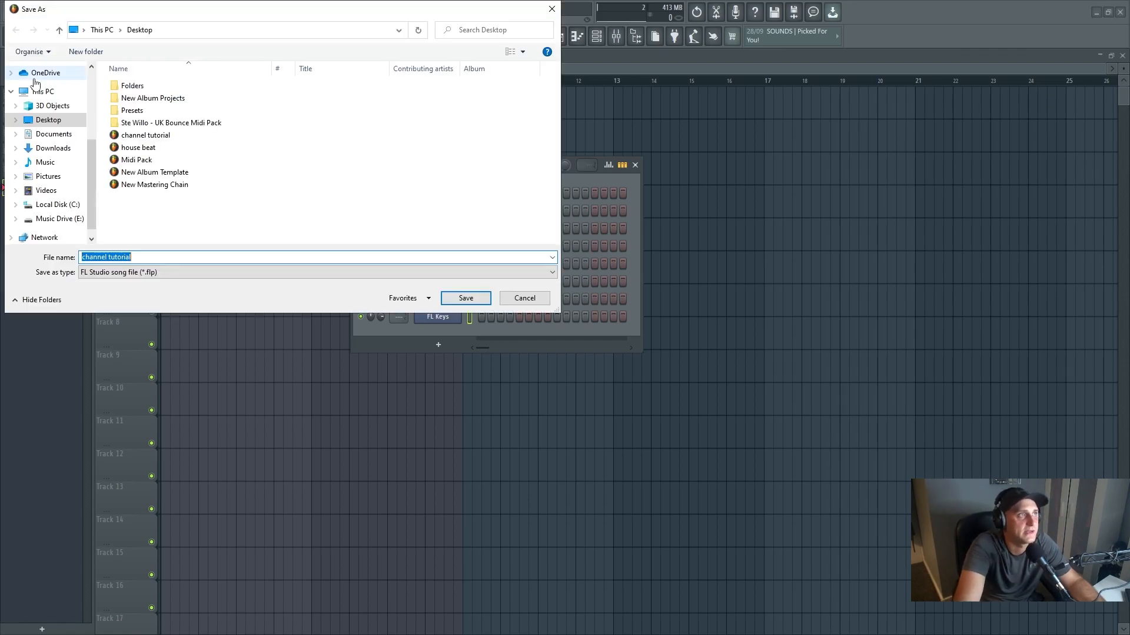
pyautogui.click(552, 9)
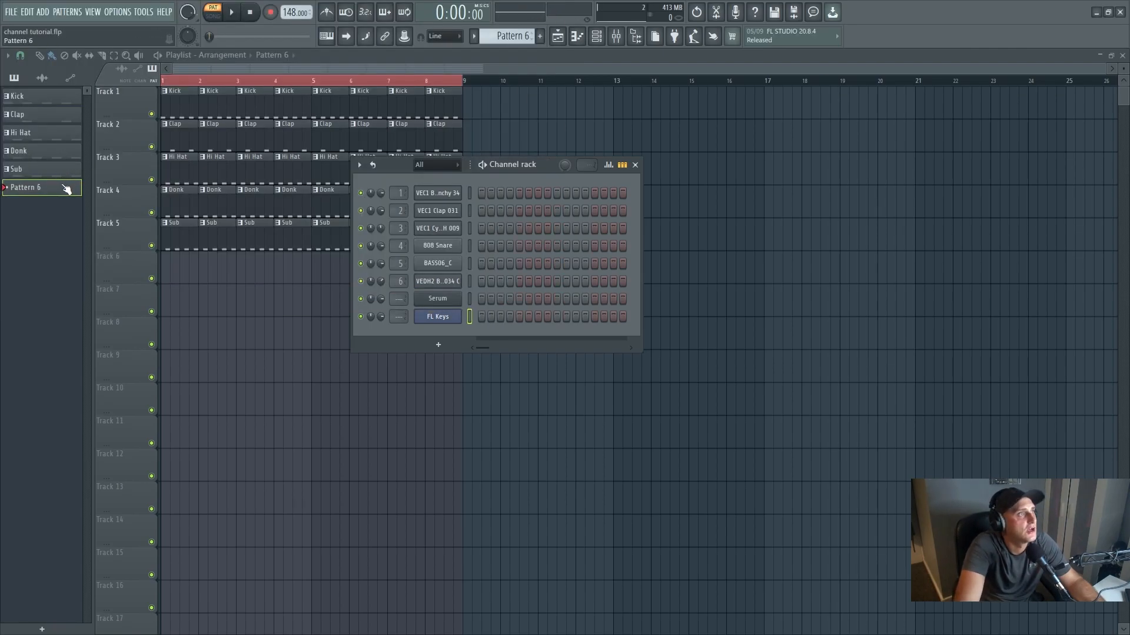
# - Set up an MP3 export of the current pattern as "channel tutorial" with 512-point sinc resampling, and close the render settings without rendering
pyautogui.click(11, 11)
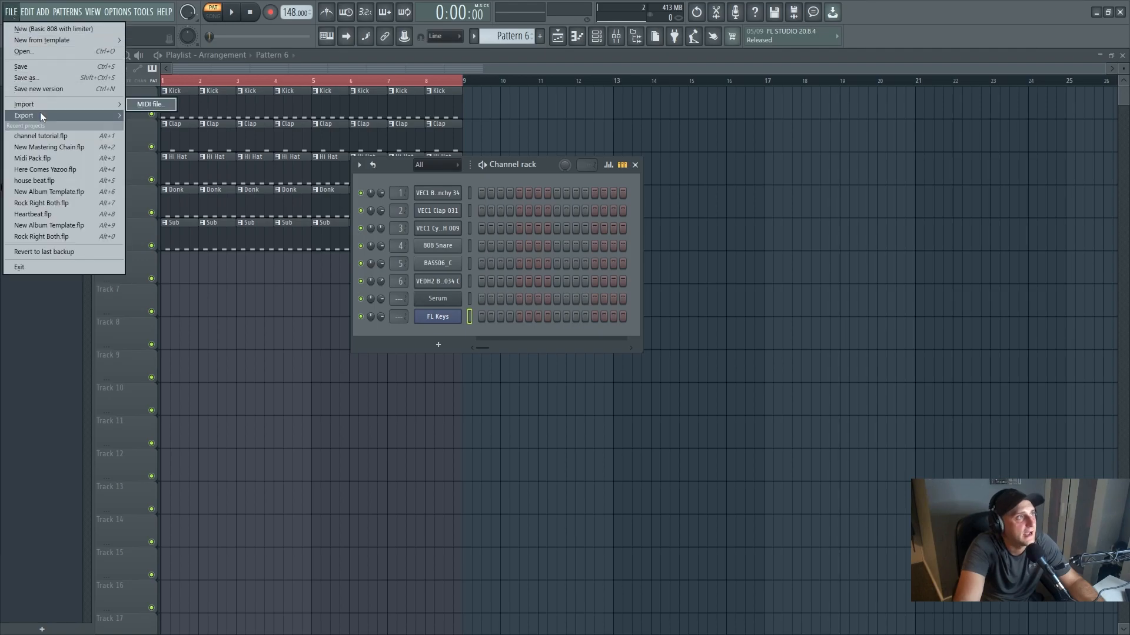
pyautogui.moveTo(40, 111)
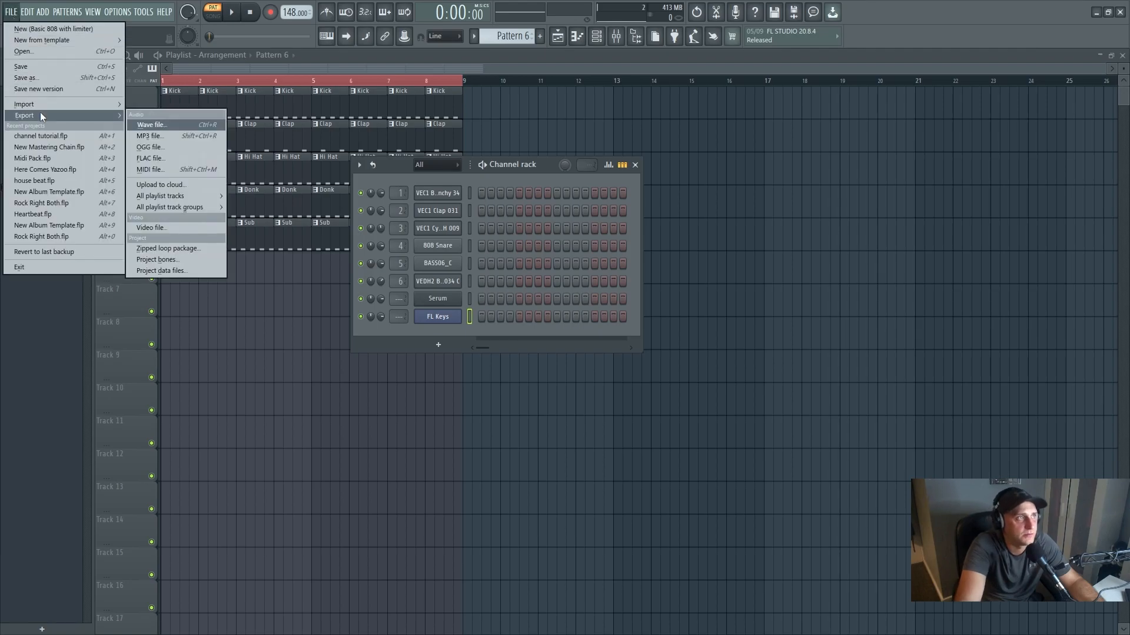
pyautogui.click(163, 136)
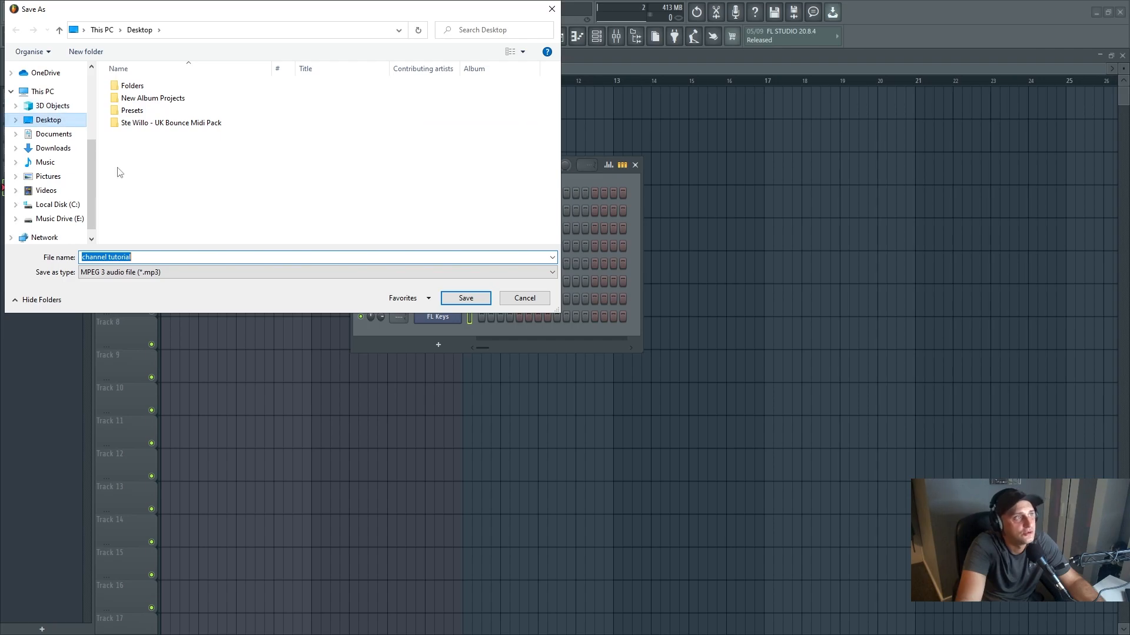
pyautogui.click(260, 277)
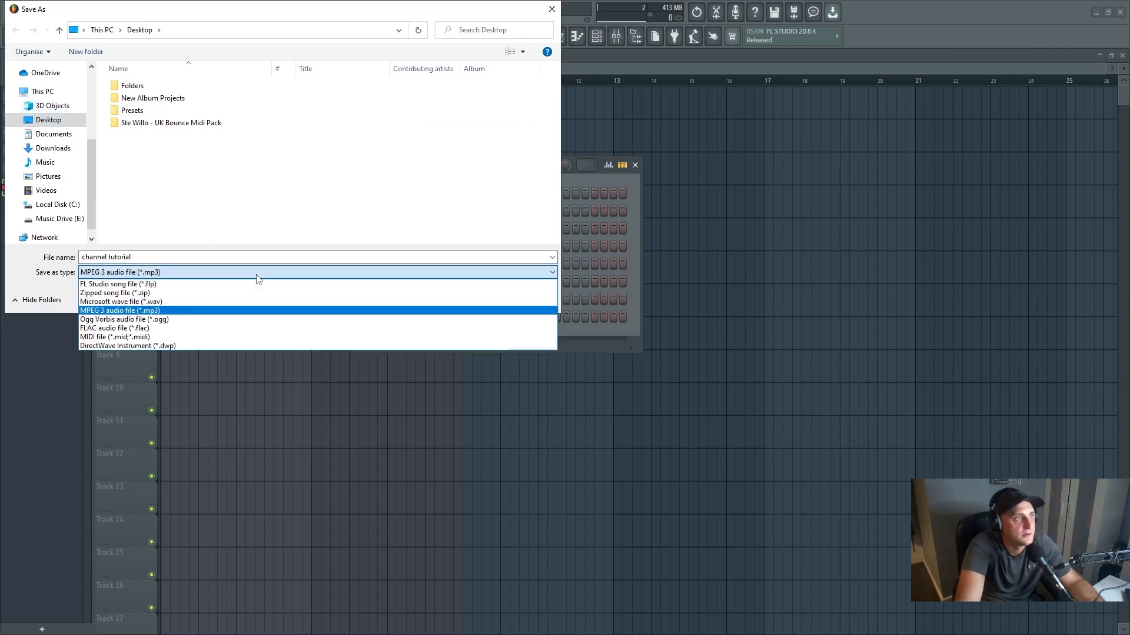
pyautogui.click(218, 312)
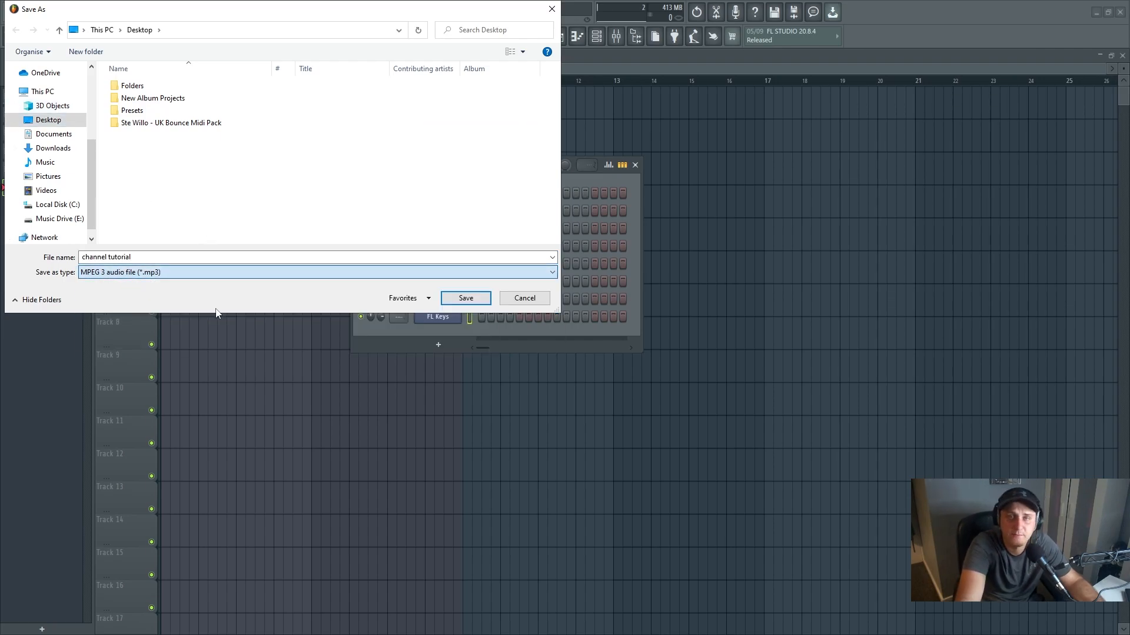
pyautogui.click(470, 301)
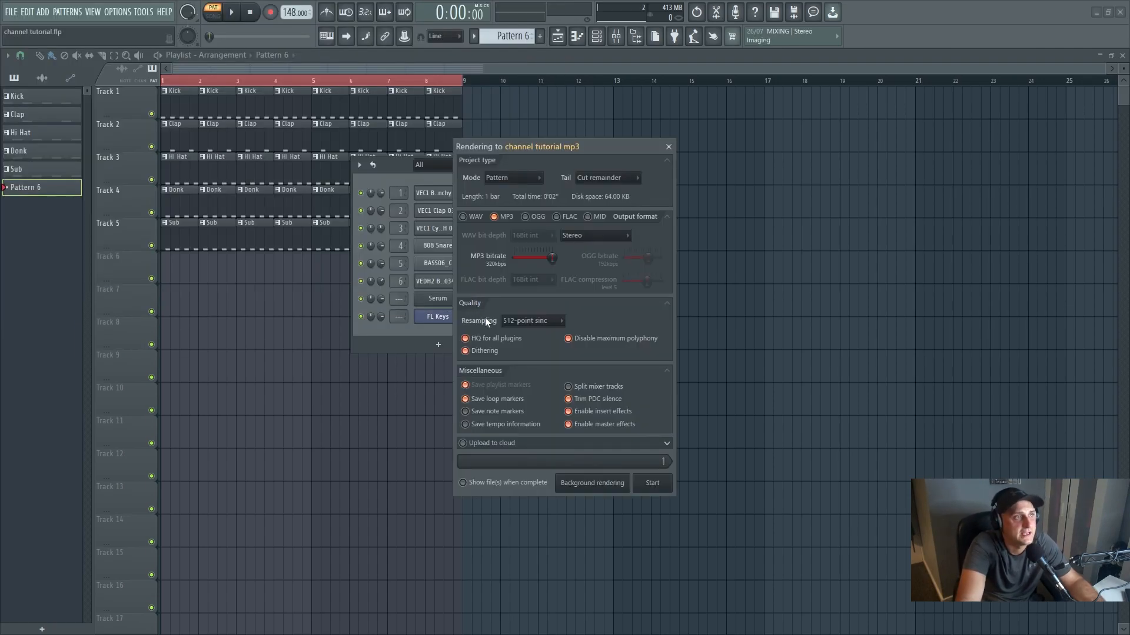
pyautogui.click(534, 321)
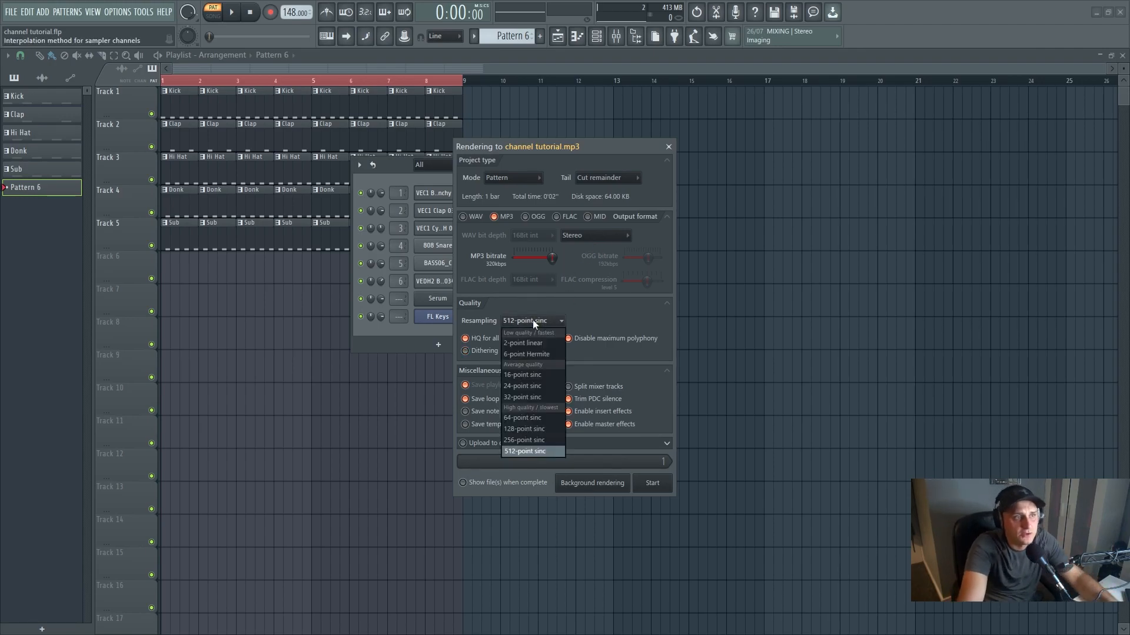
pyautogui.click(531, 453)
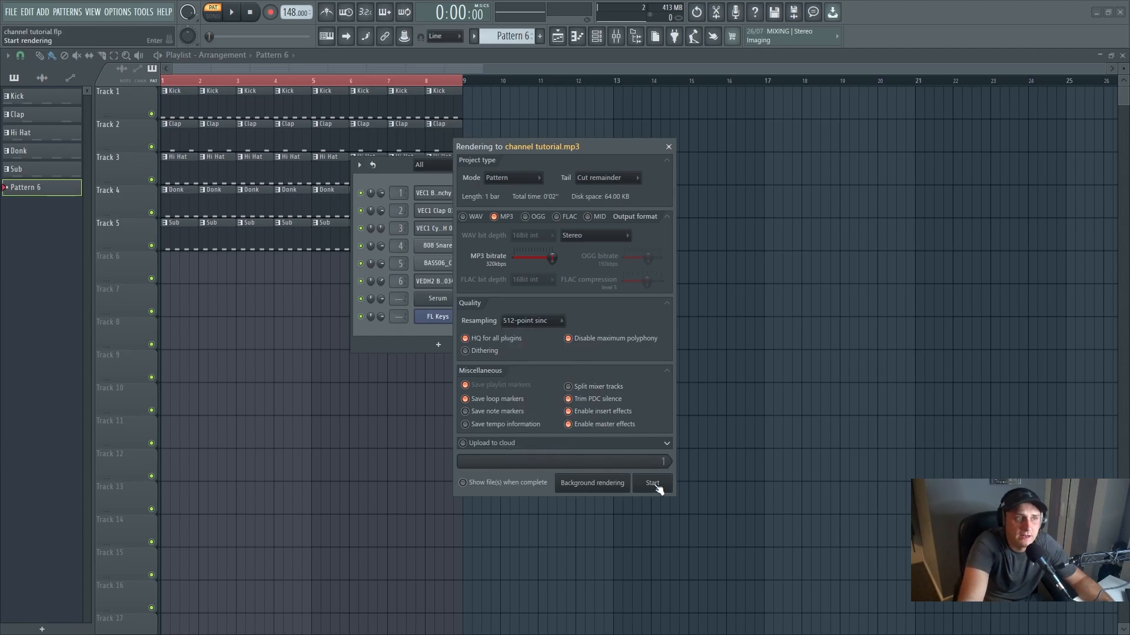
pyautogui.click(668, 146)
# - Switch to song mode and clear the time selection over the first eight bars of the playlist
pyautogui.click(221, 19)
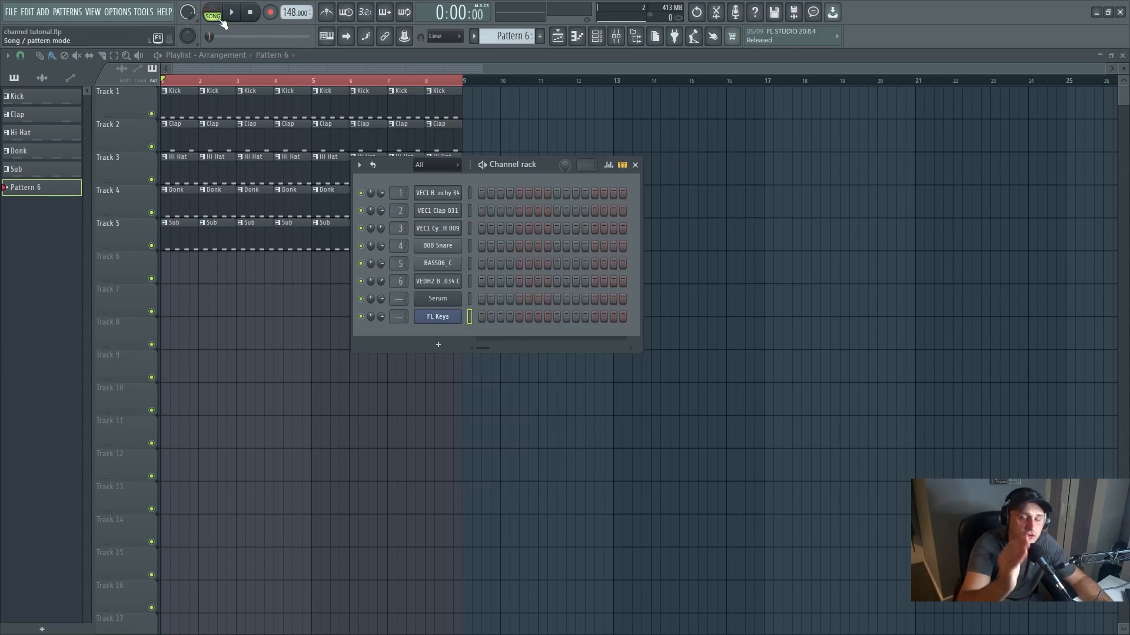
pyautogui.click(288, 85)
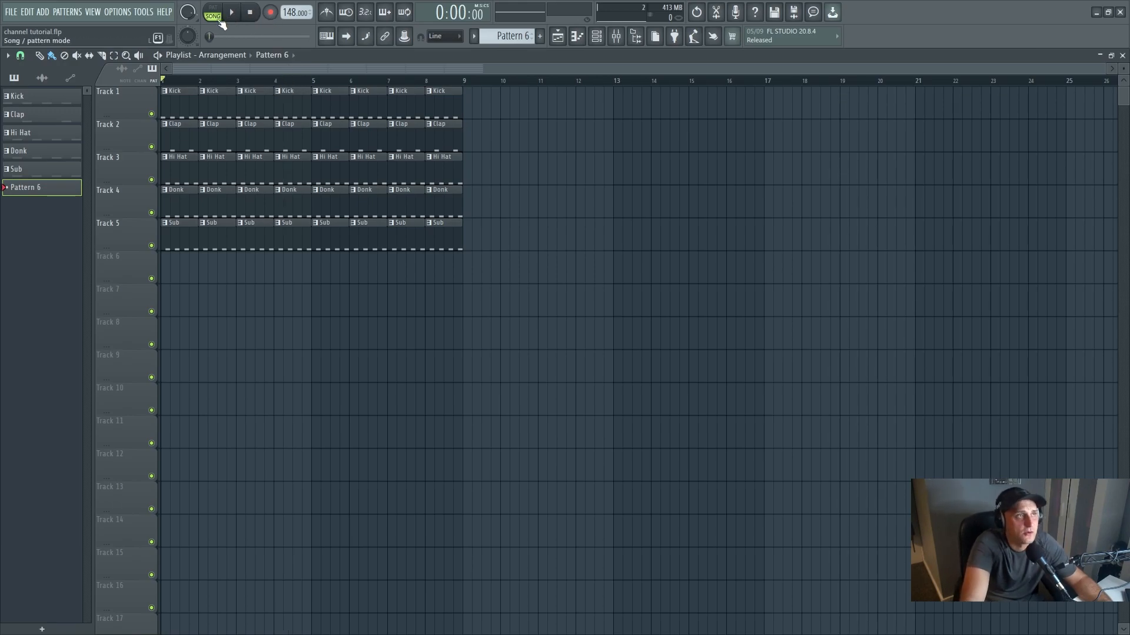
# - Set up a full-song MP3 export as "channel tutorial" with 512-point sinc resampling, and close the render settings without rendering
pyautogui.click(11, 12)
pyautogui.moveTo(33, 115)
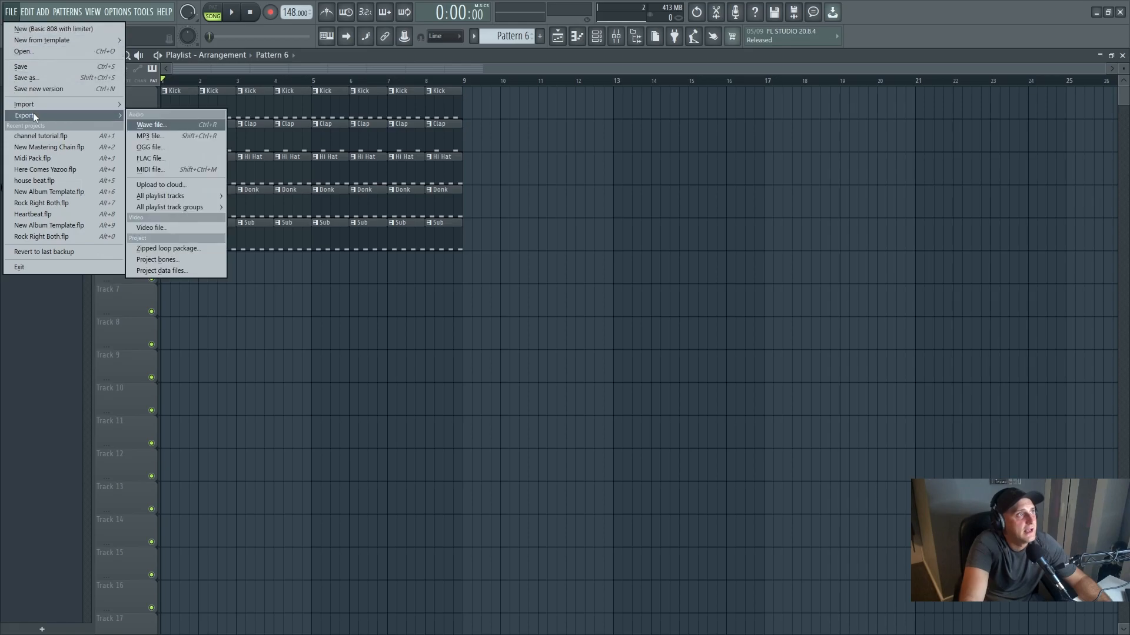
pyautogui.click(174, 137)
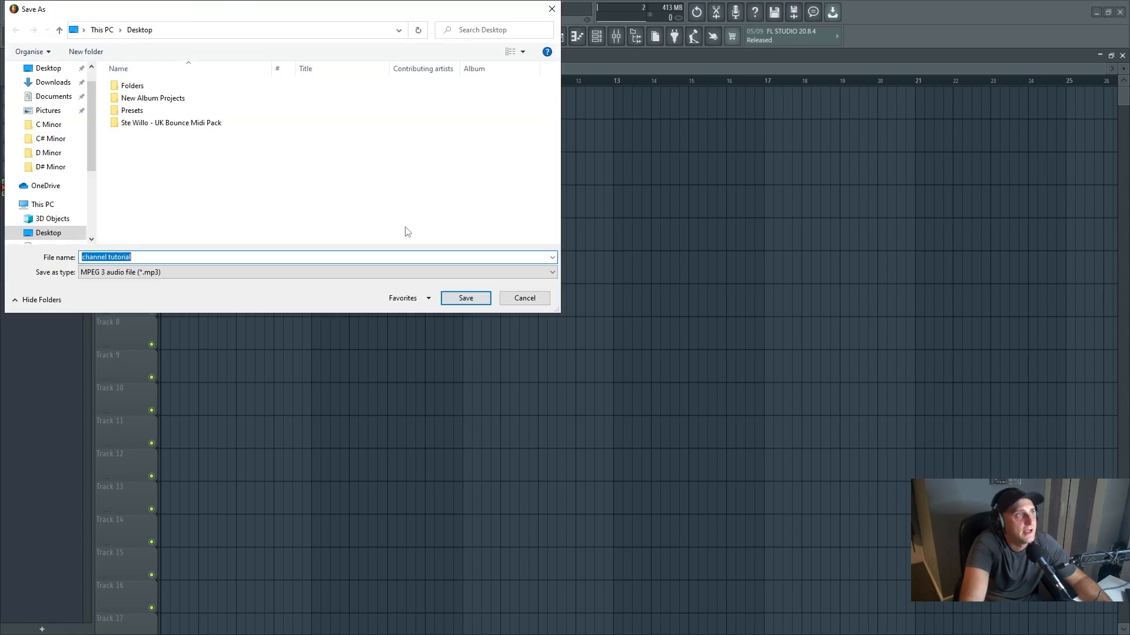
pyautogui.press('Return')
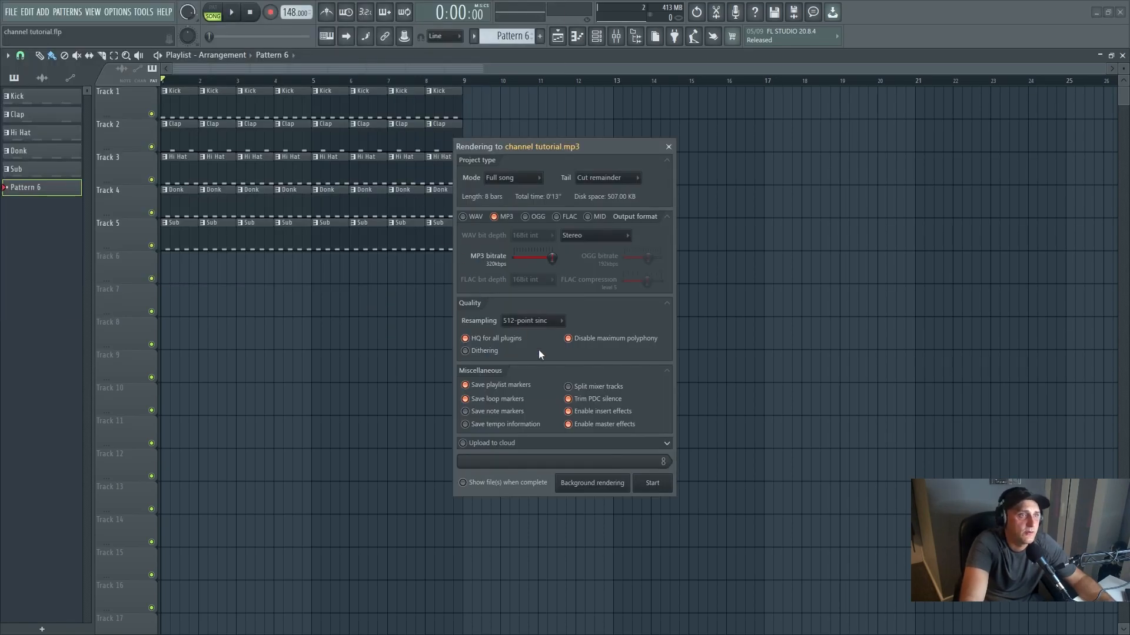
pyautogui.click(542, 320)
pyautogui.click(532, 452)
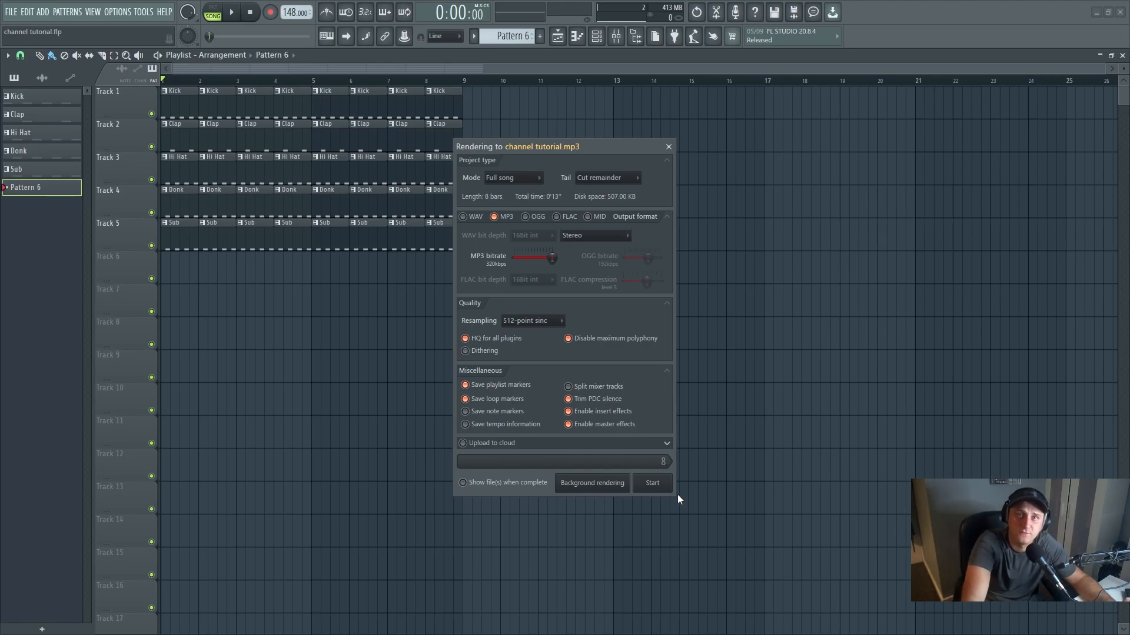
pyautogui.click(668, 146)
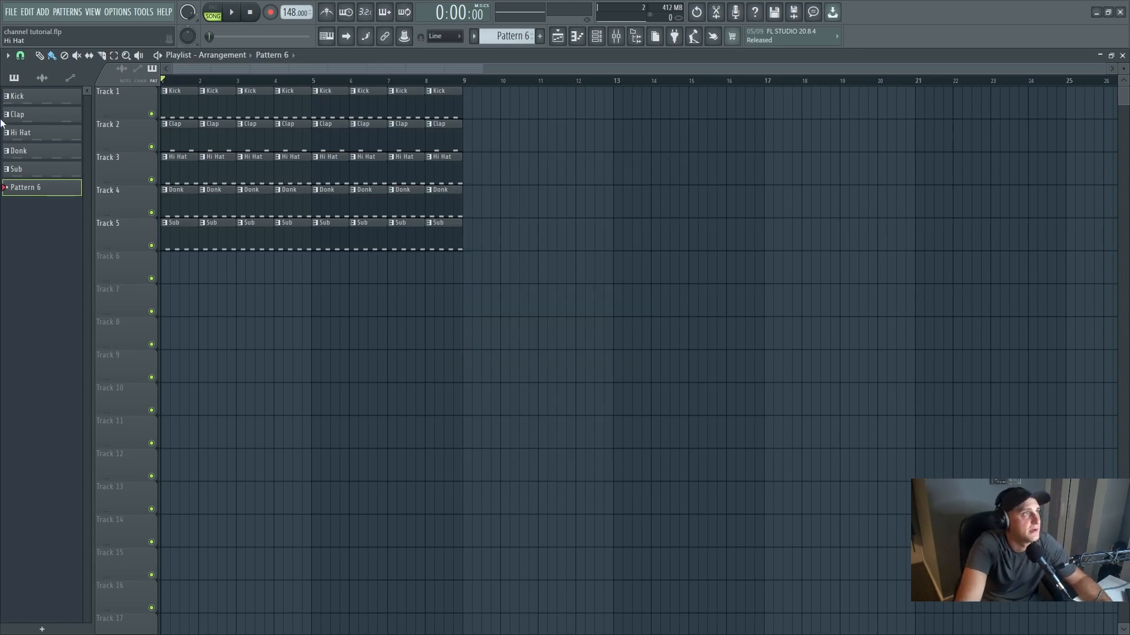
# - View the full-song WAV export settings for a file named "channel tutorial" and close them without rendering
pyautogui.click(9, 11)
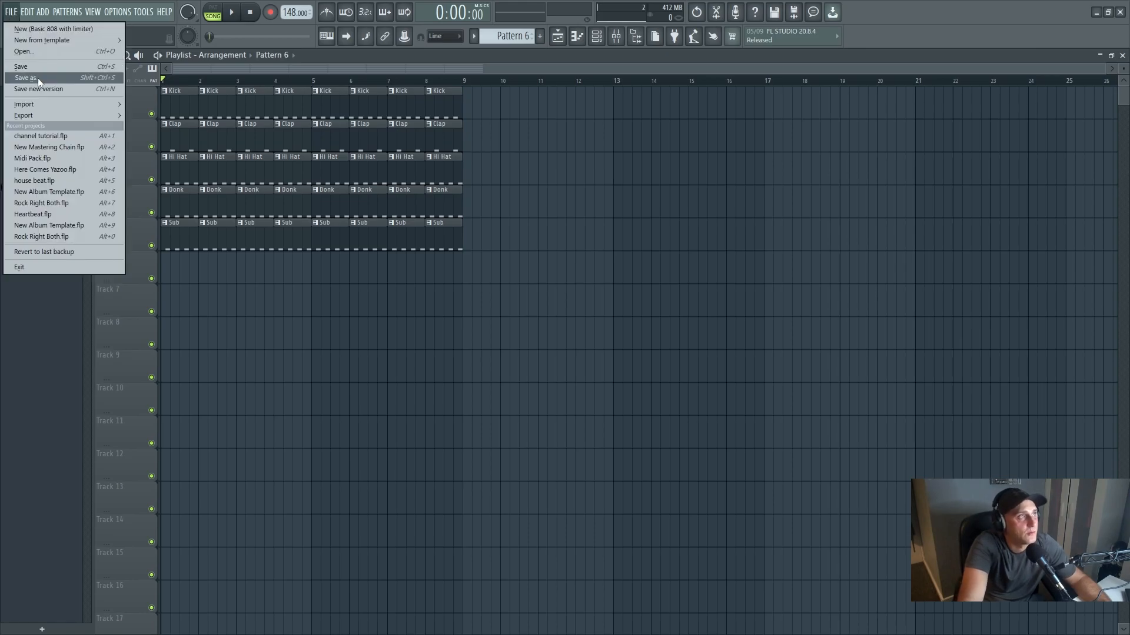
pyautogui.moveTo(41, 116)
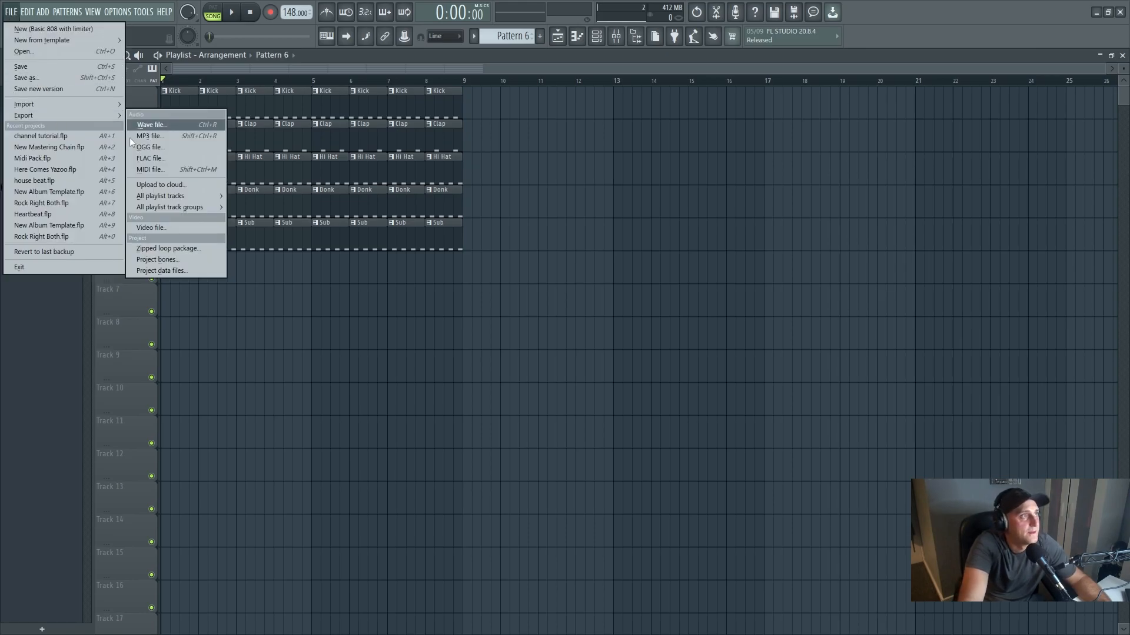
pyautogui.click(167, 125)
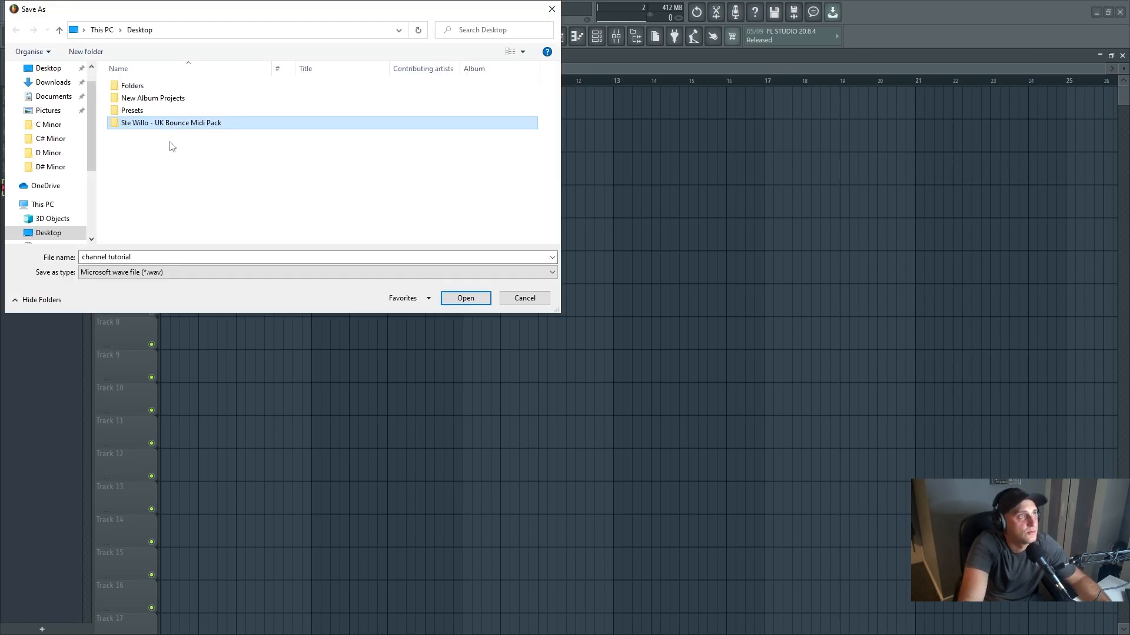
pyautogui.click(450, 299)
pyautogui.click(466, 299)
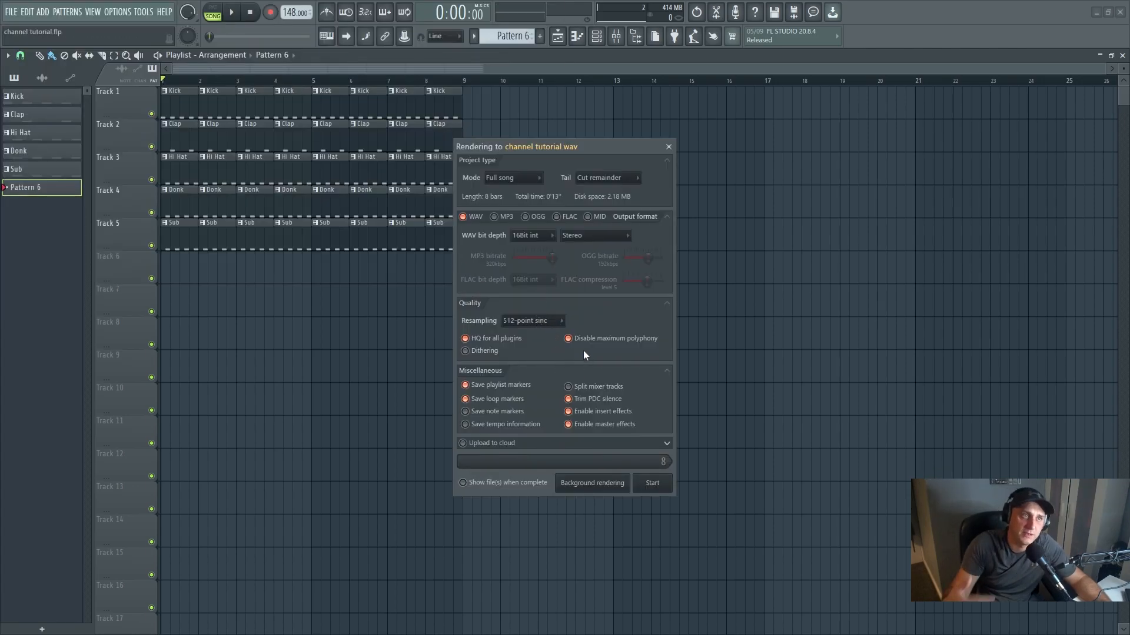
pyautogui.click(669, 147)
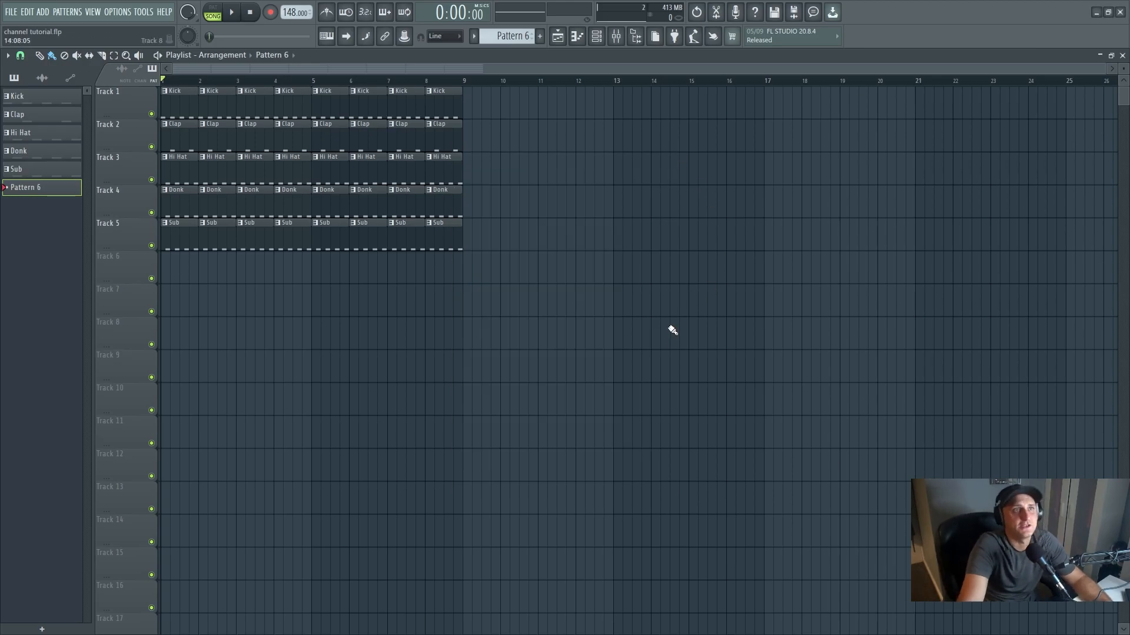
# - View the channel rack and the FL Keys piano roll for Pattern 6, and return to the playlist
pyautogui.click(597, 40)
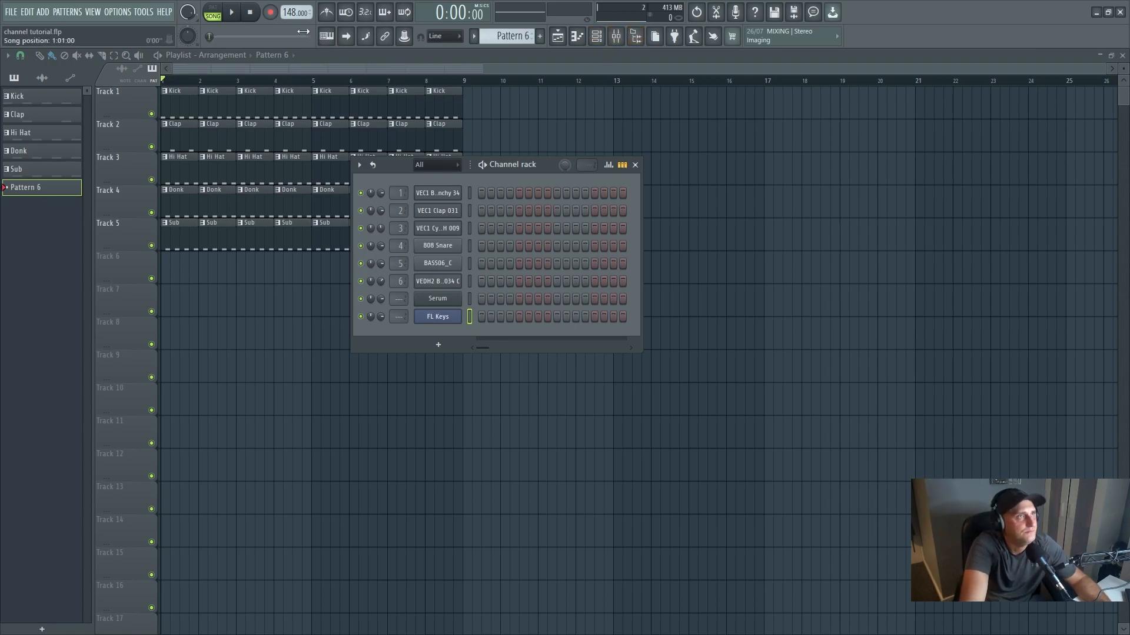
pyautogui.press('F6')
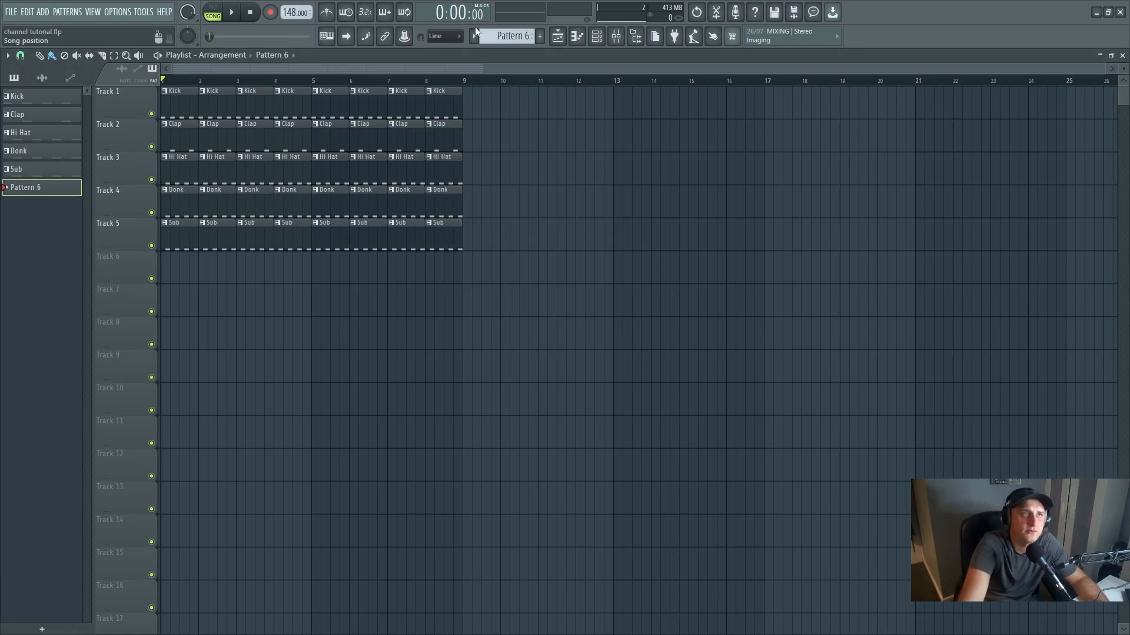
pyautogui.click(577, 36)
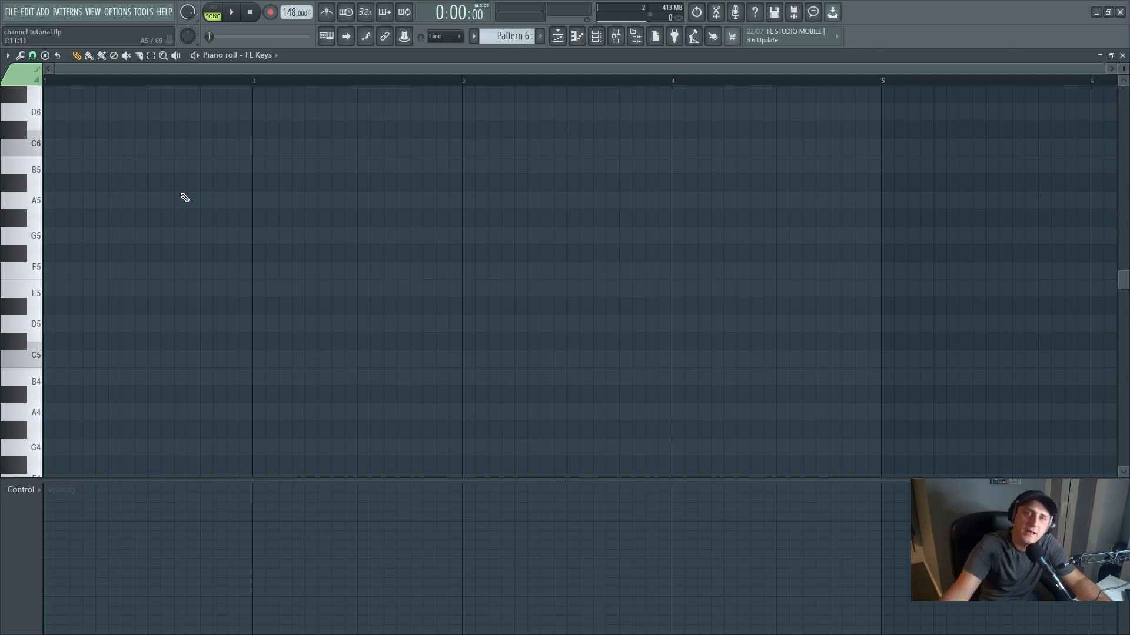
pyautogui.click(557, 36)
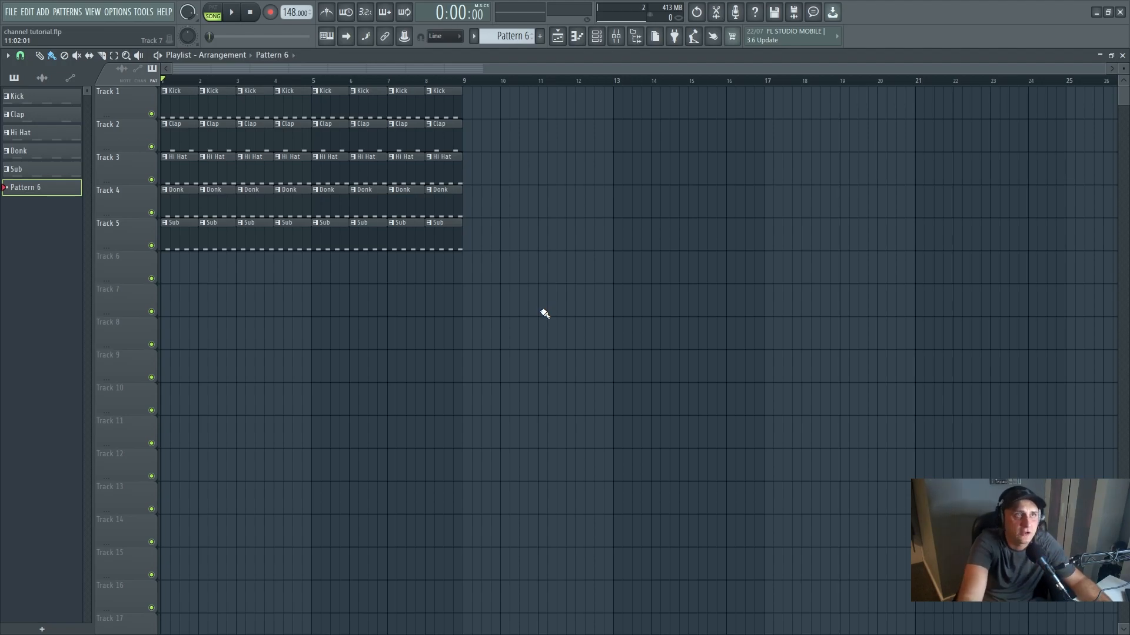
# - Show the channel rack and move it over the empty playlist area beyond the eight bars of clips
pyautogui.click(596, 36)
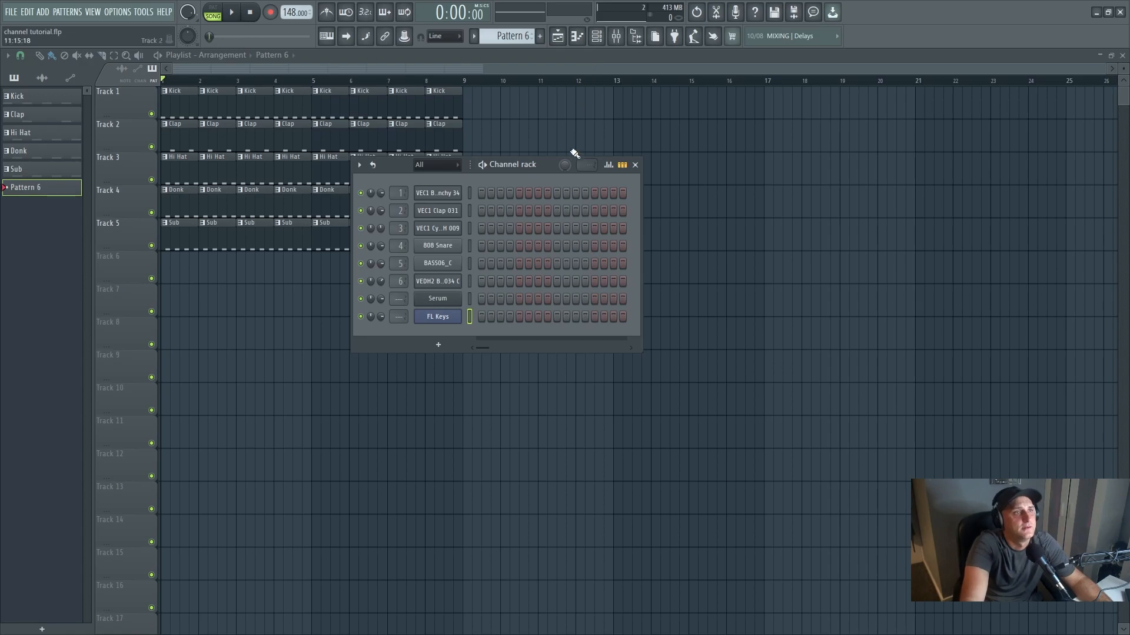
pyautogui.moveTo(549, 160); pyautogui.dragTo(617, 200)
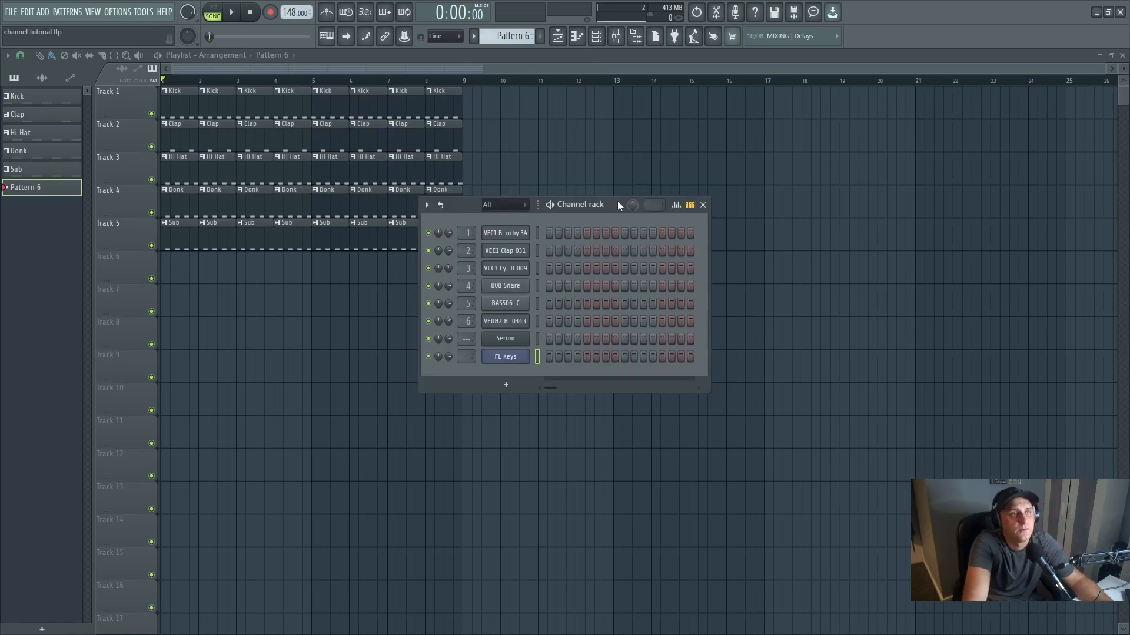
pyautogui.moveTo(618, 202); pyautogui.dragTo(670, 191)
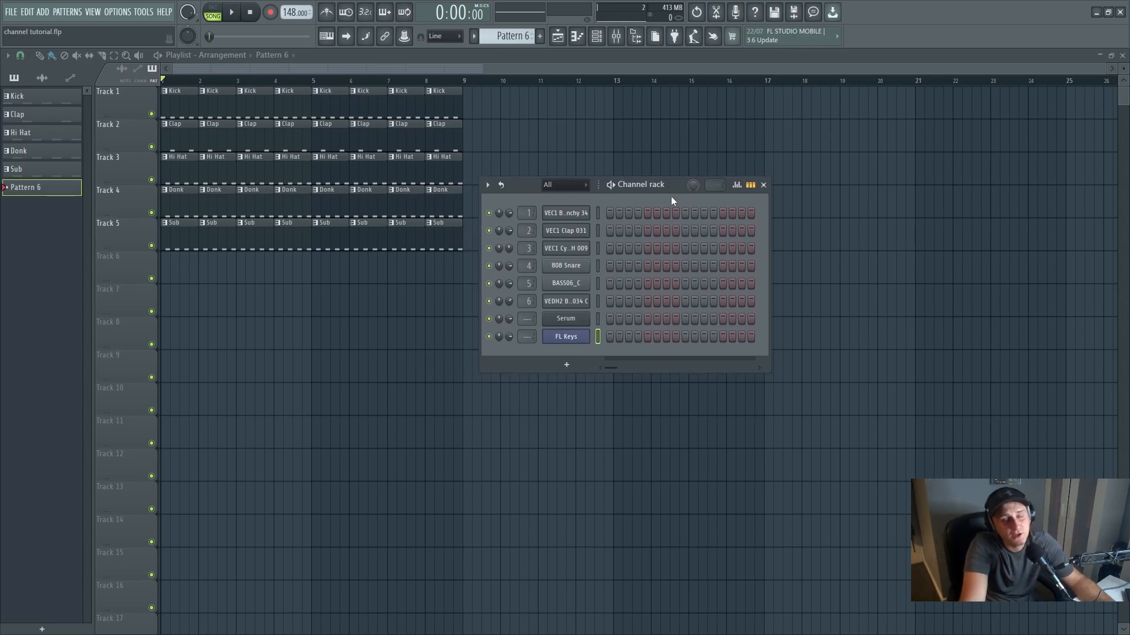
pyautogui.moveTo(674, 186); pyautogui.dragTo(694, 201)
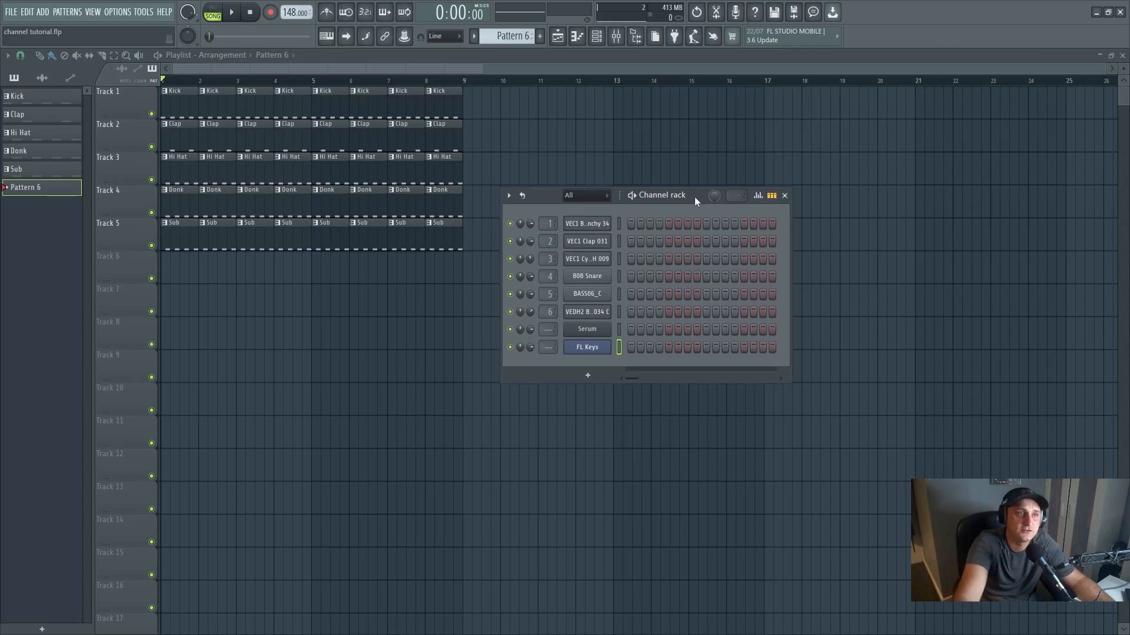
pyautogui.moveTo(695, 198); pyautogui.dragTo(696, 193)
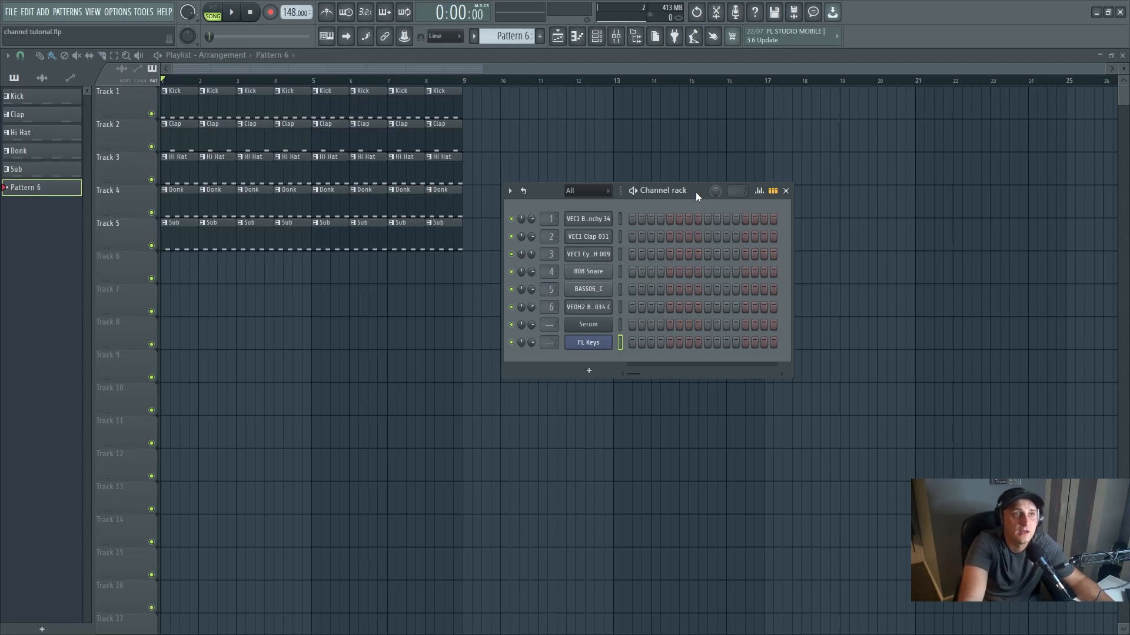
pyautogui.moveTo(696, 192); pyautogui.dragTo(696, 197)
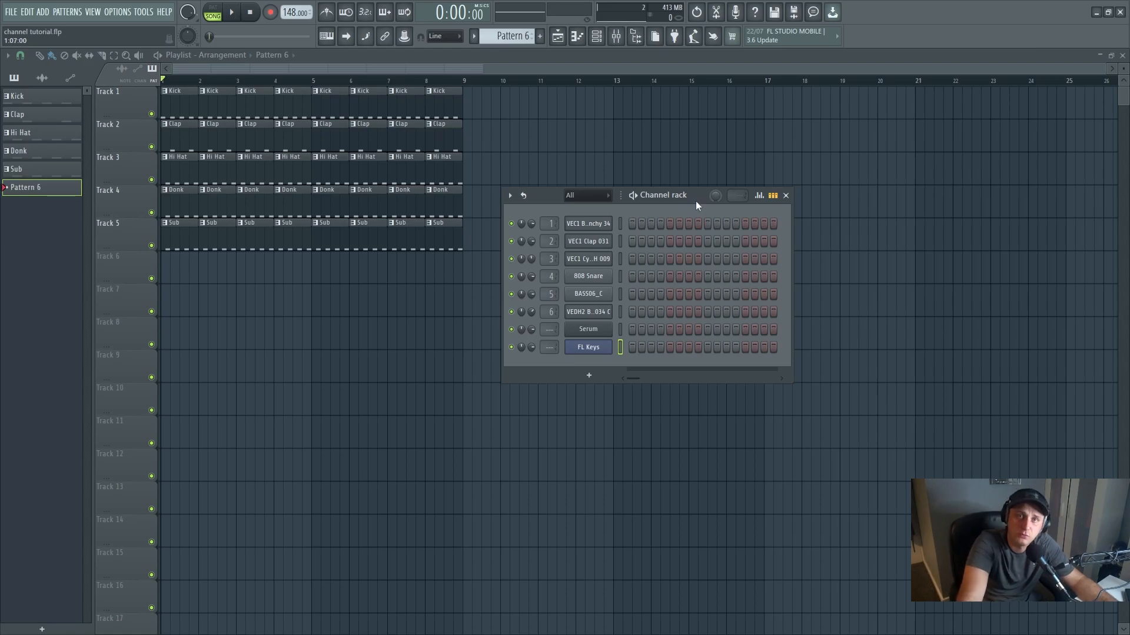
pyautogui.moveTo(704, 199); pyautogui.dragTo(701, 197)
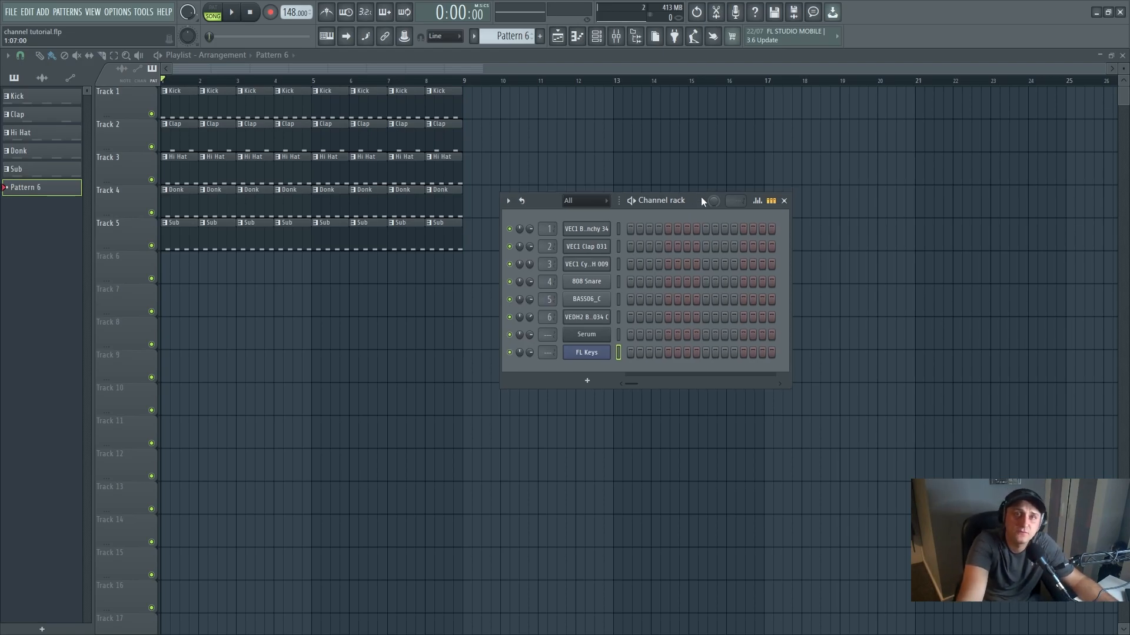